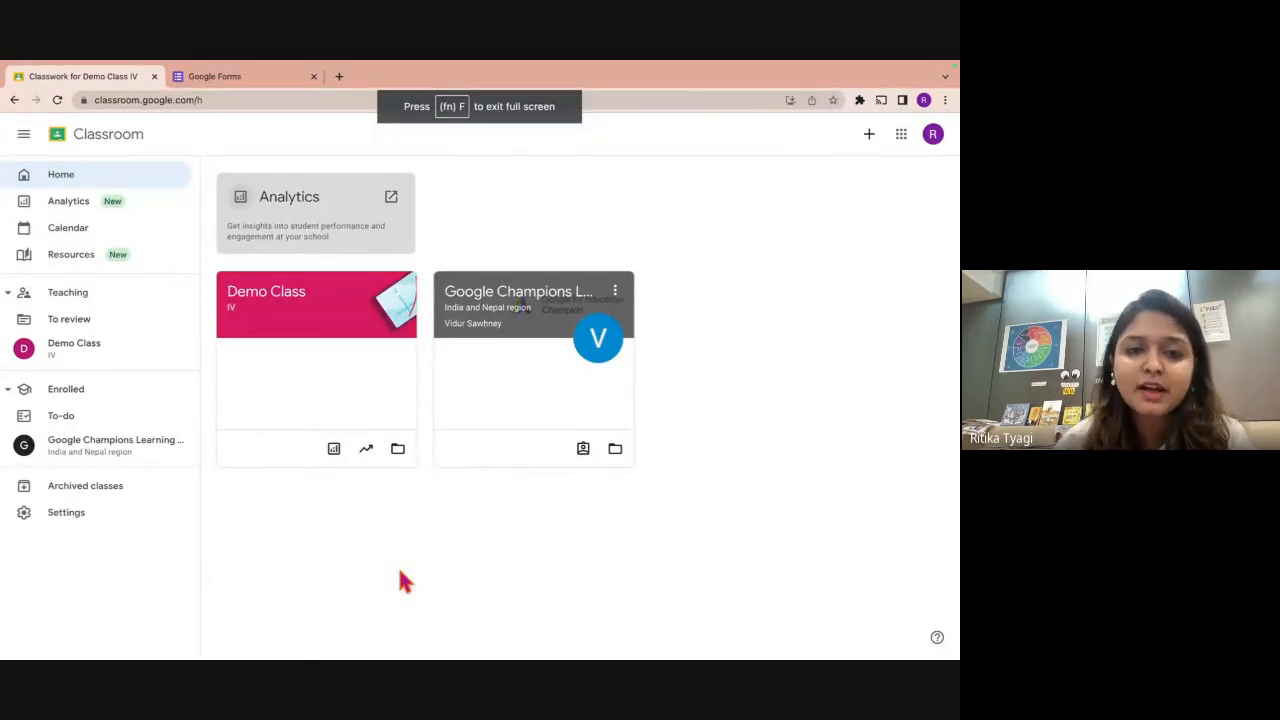
Create a new assignment titled "Fractions" in the classwork of Demo Class IV.
{"action": "left_click", "coordinate": [300, 325]}
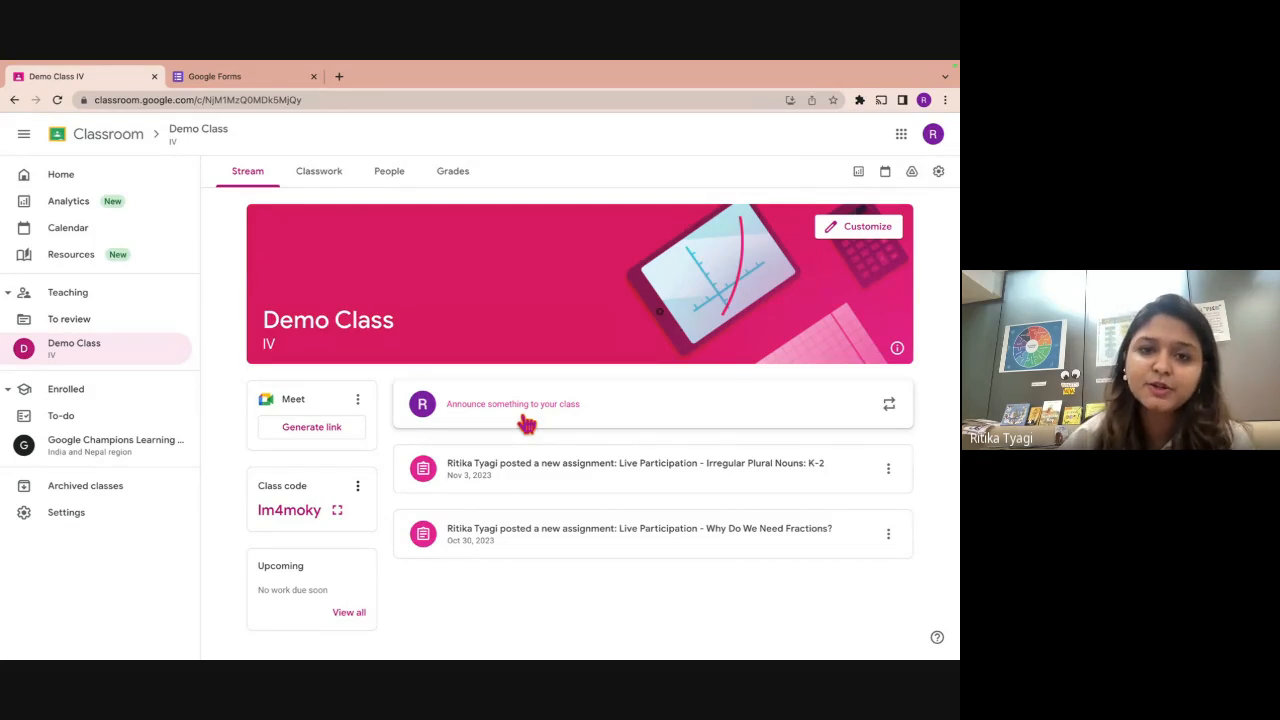
{"action": "left_click", "coordinate": [331, 174]}
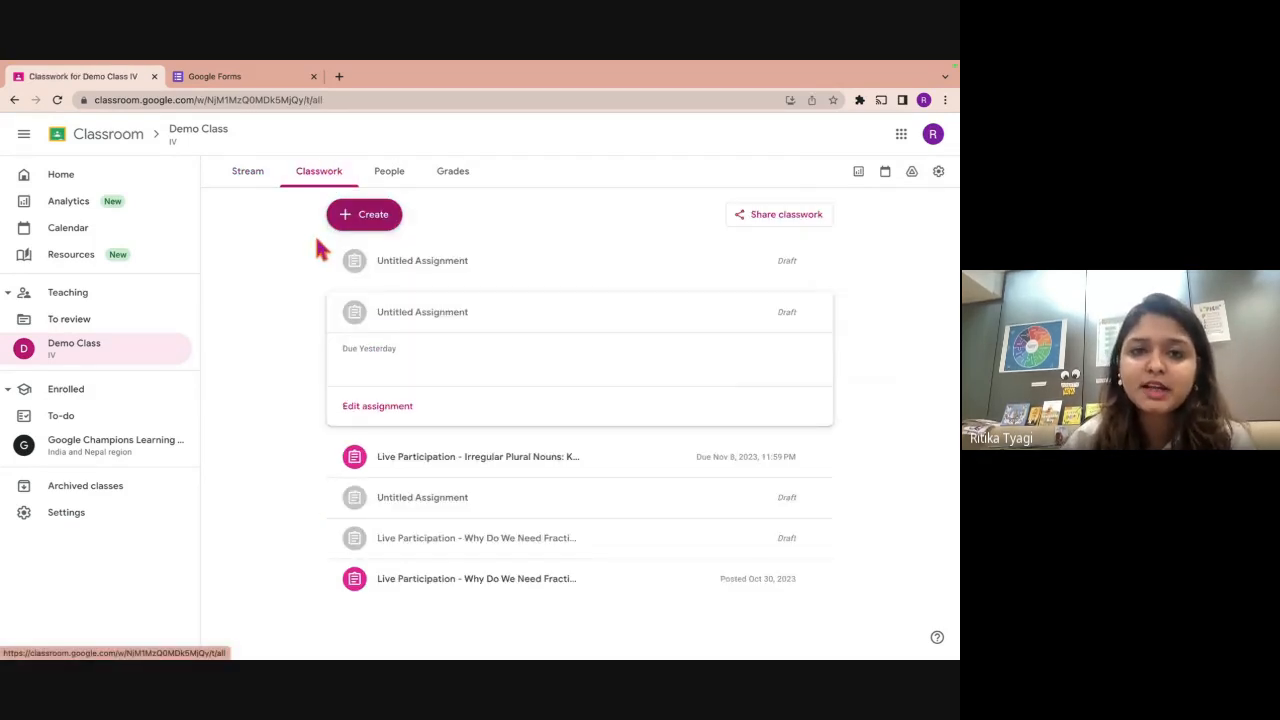
{"action": "left_click", "coordinate": [397, 225]}
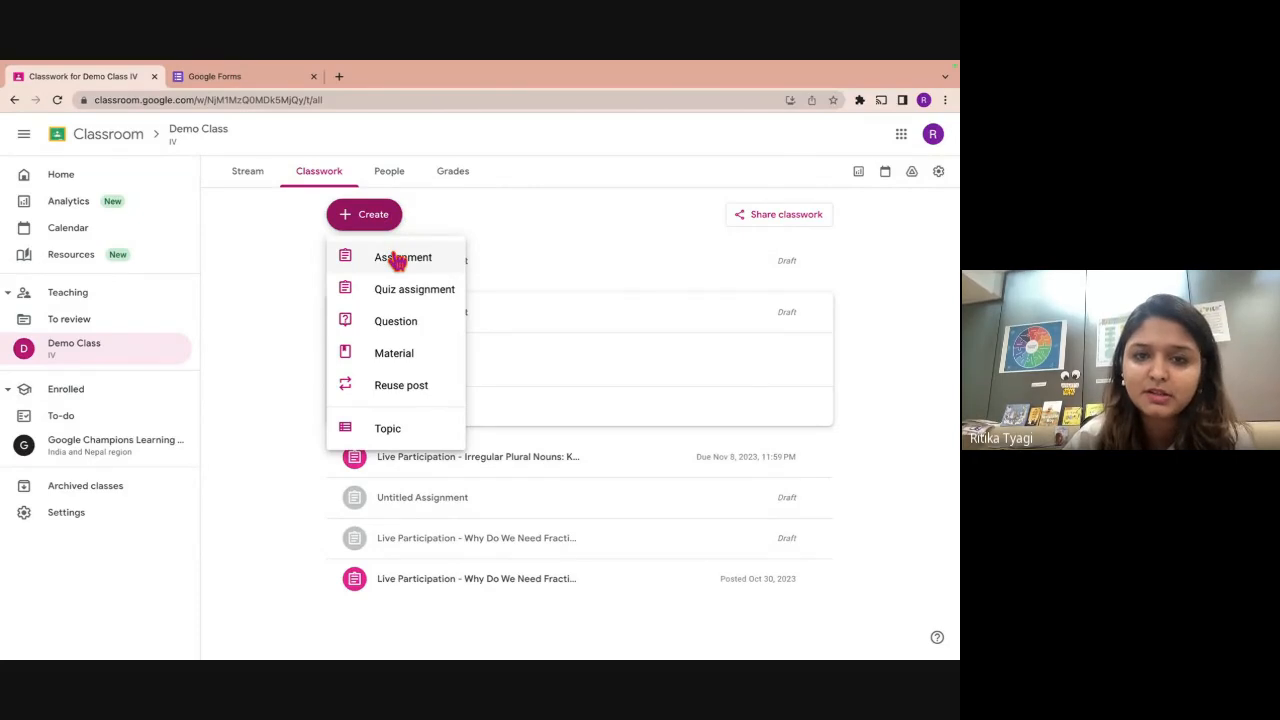
{"action": "left_click", "coordinate": [397, 259]}
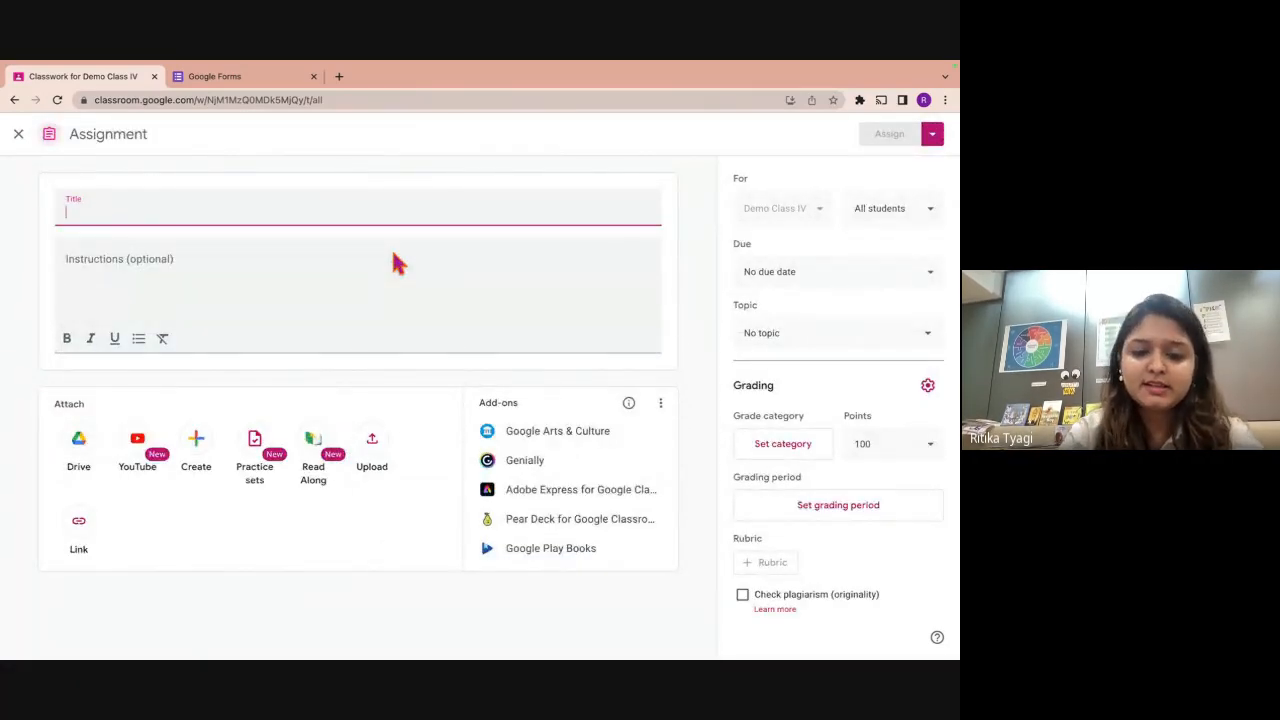
{"action": "type", "text": "Fr"}
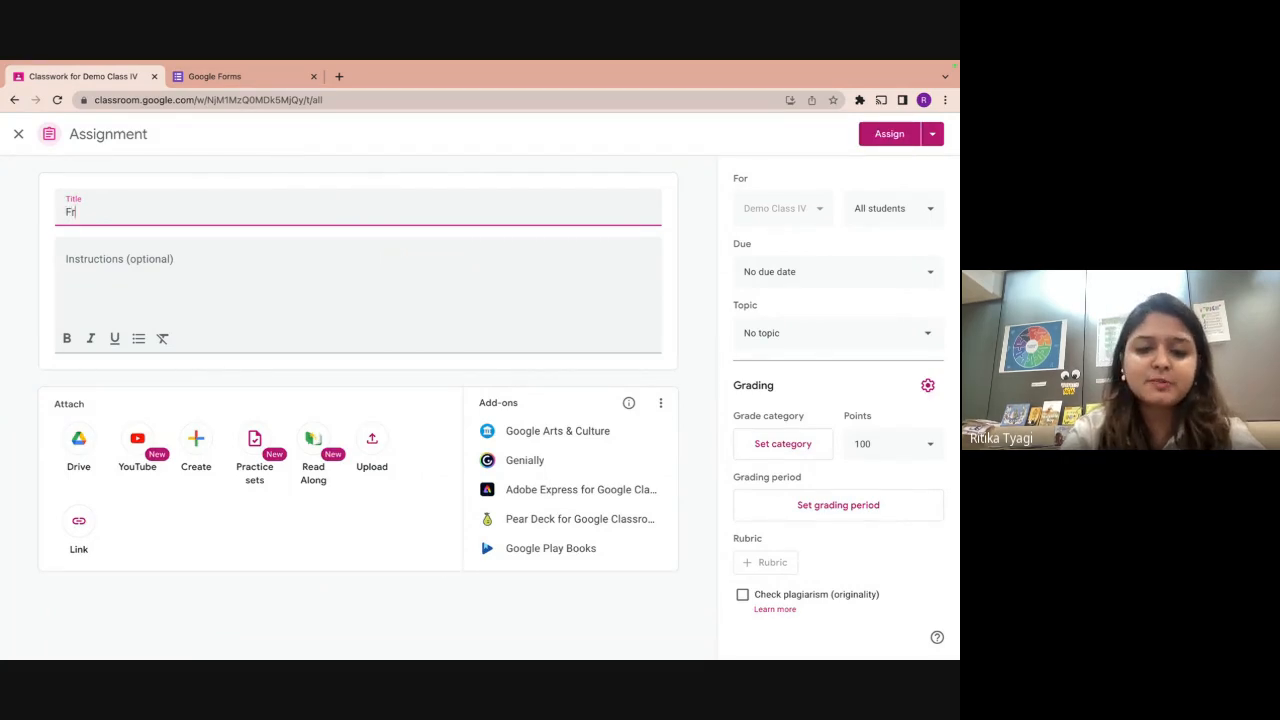
{"action": "type", "text": "actions"}
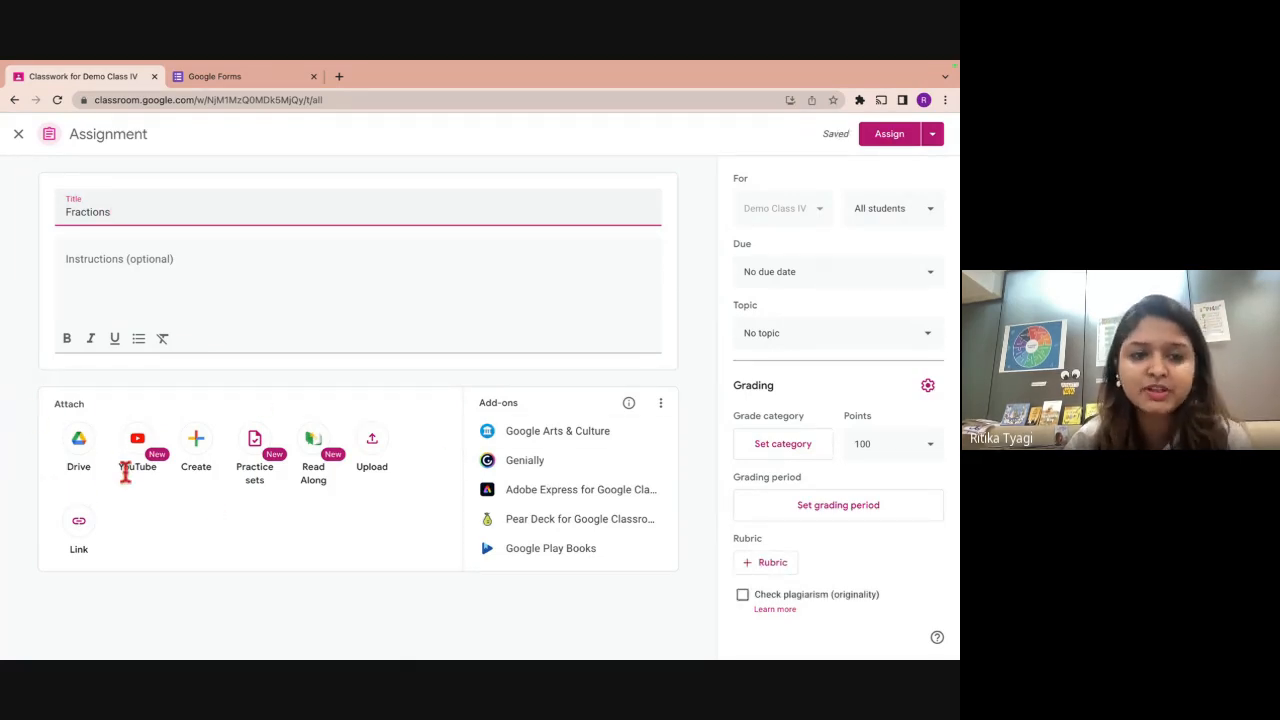
Attach a new practice set to the assignment and title it "Fractions".
{"action": "left_click", "coordinate": [205, 443]}
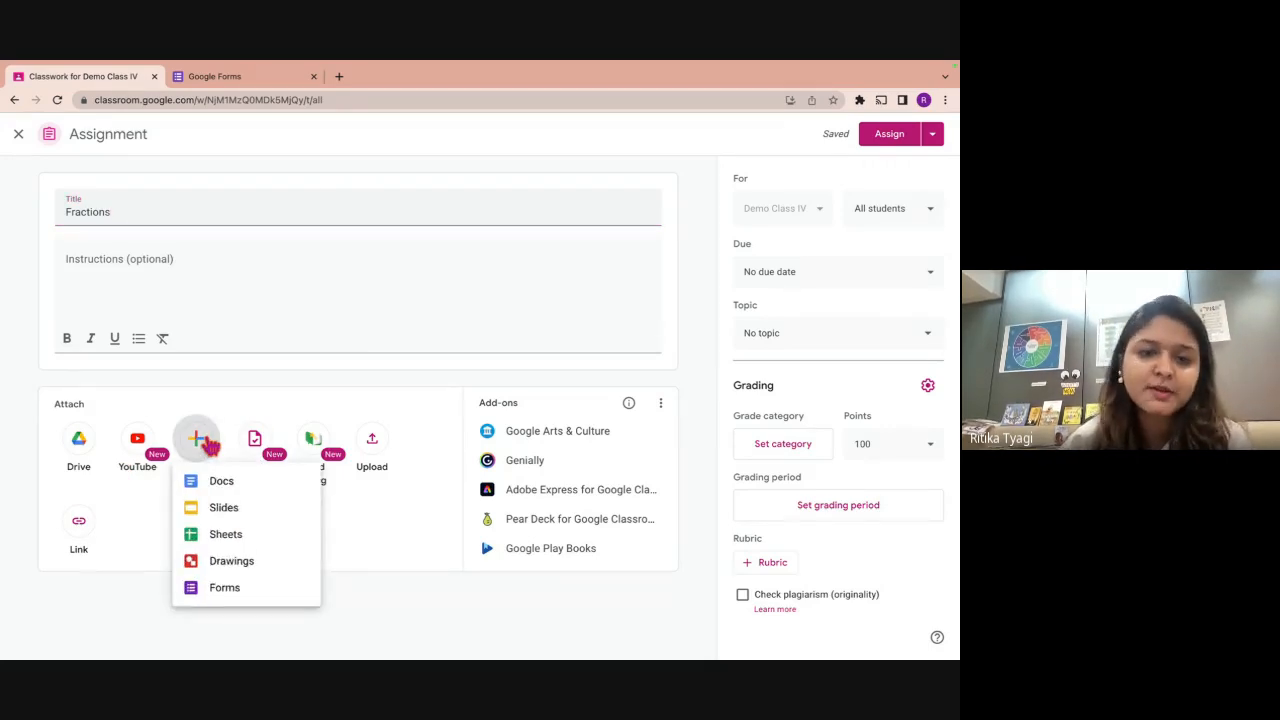
{"action": "left_click", "coordinate": [266, 418]}
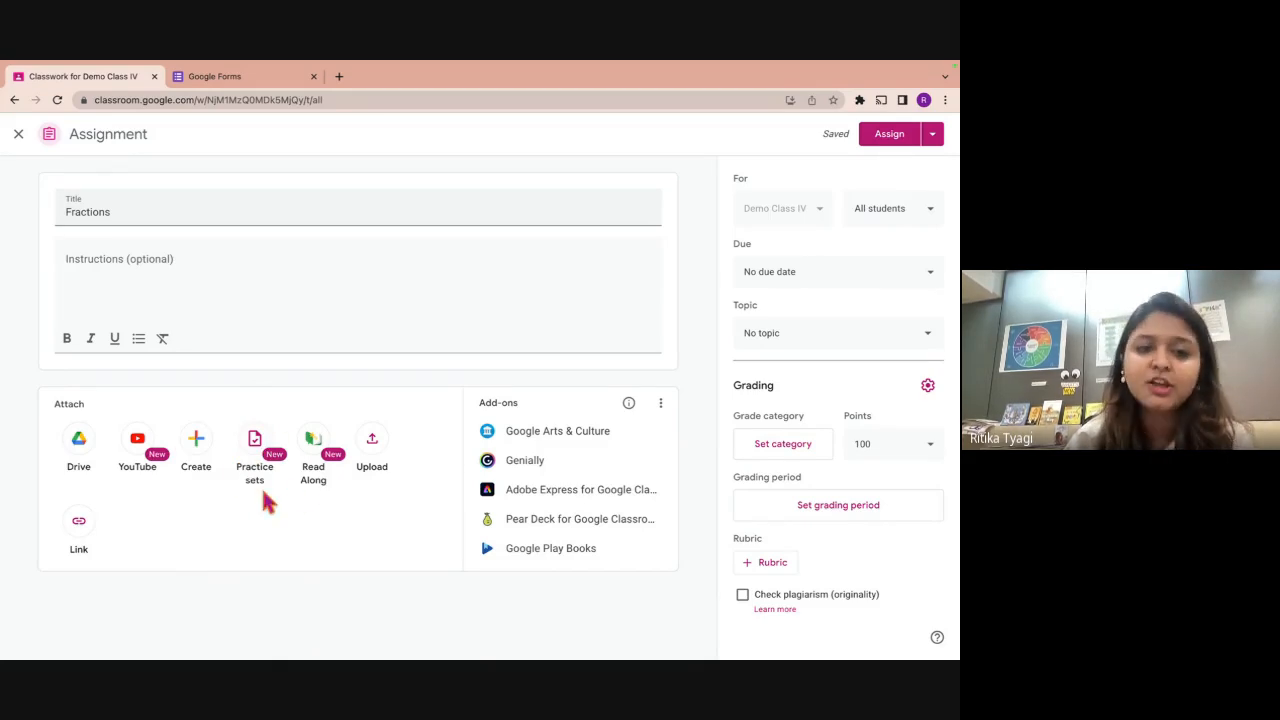
{"action": "left_click", "coordinate": [255, 452]}
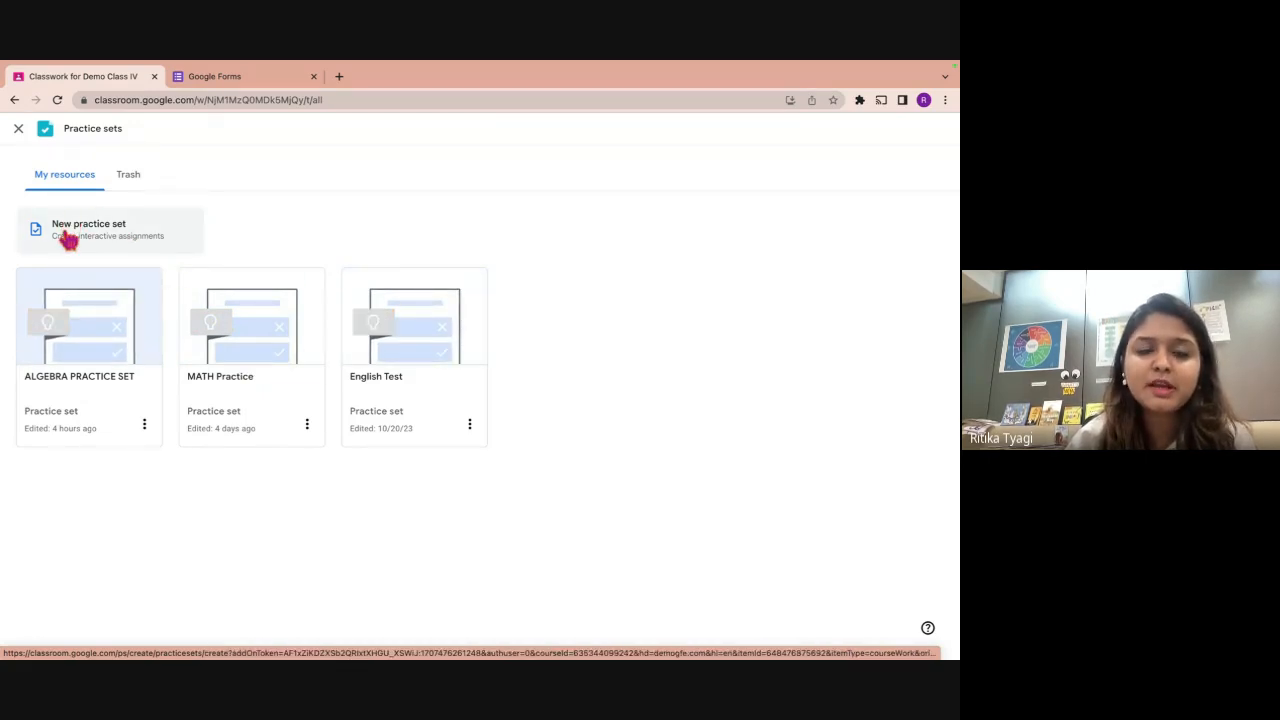
{"action": "left_click", "coordinate": [107, 241]}
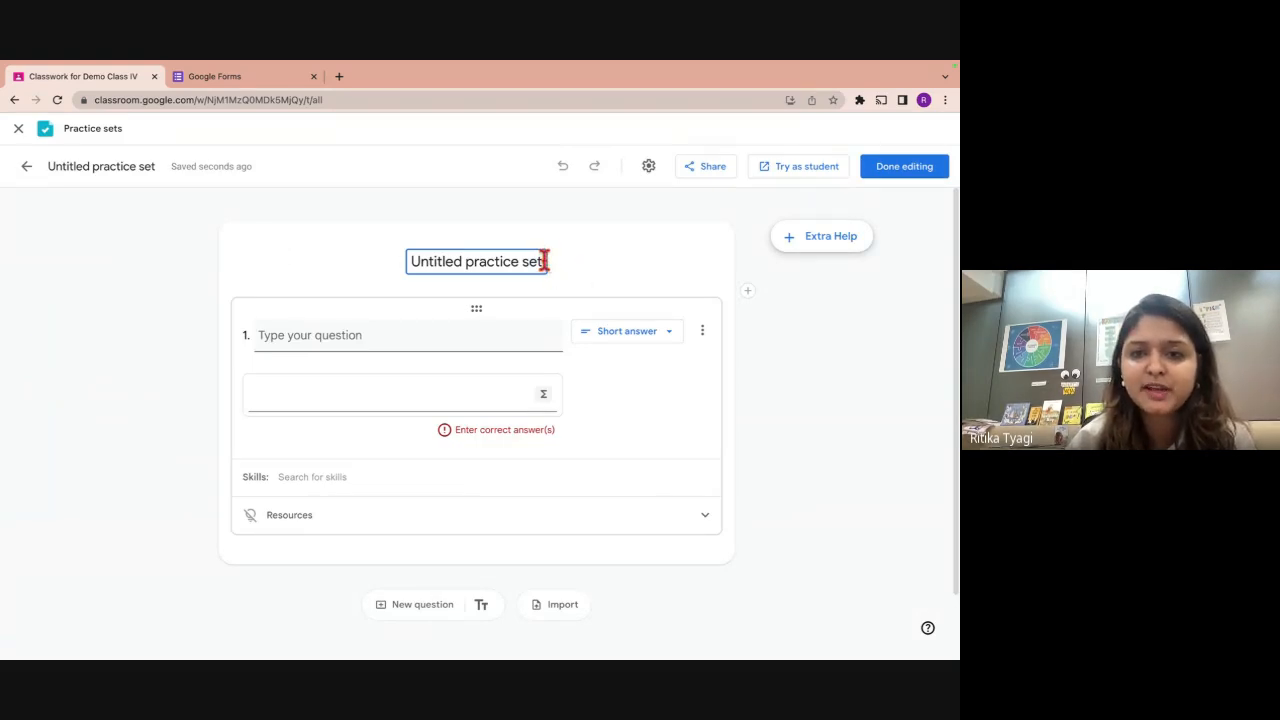
{"action": "left_click_drag", "start_coordinate": [545, 261], "coordinate": [388, 260]}
{"action": "type", "text": "Fra"}
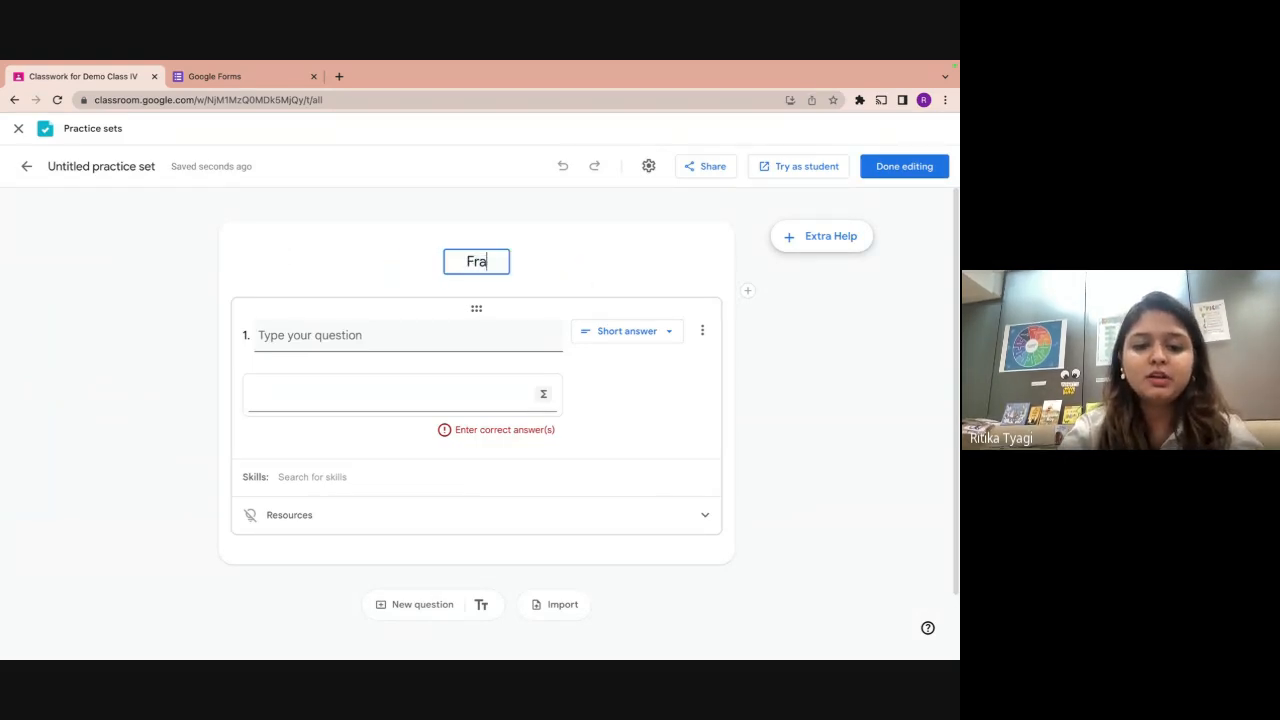
{"action": "type", "text": "ctions"}
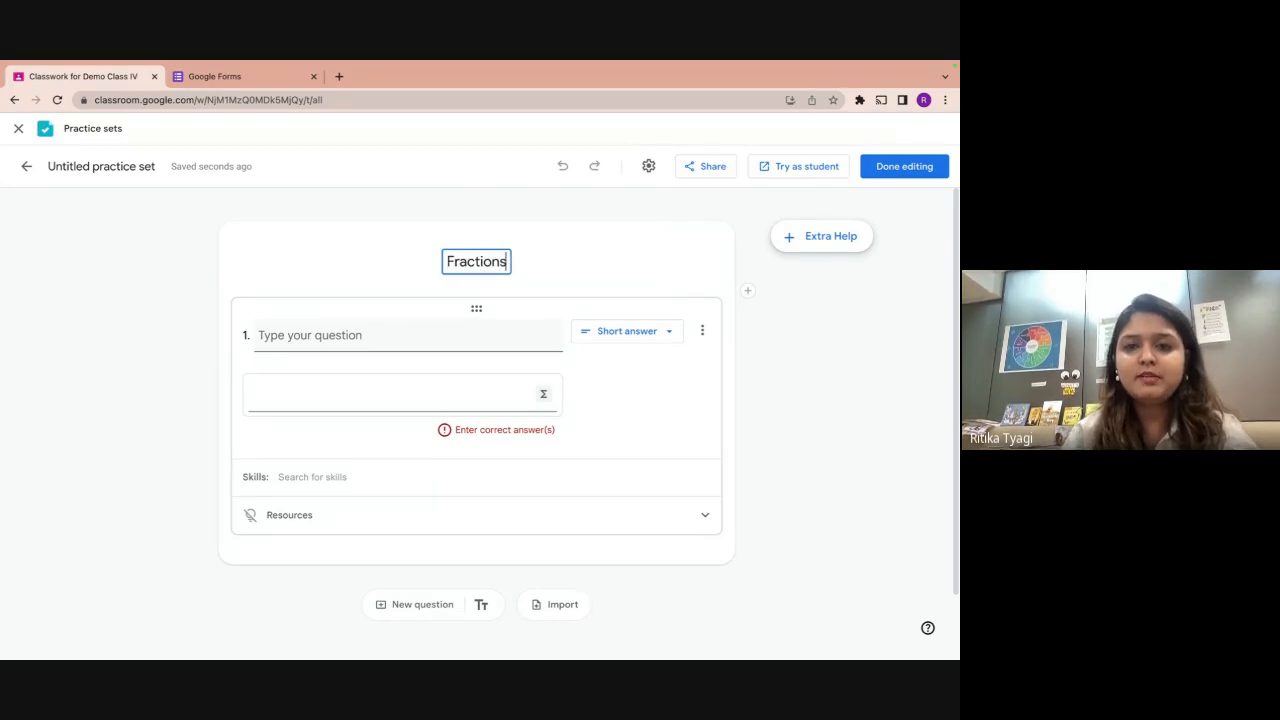
Enter "Identify proper fraction" as question 1 and make it a single-select question.
{"action": "left_click", "coordinate": [349, 335]}
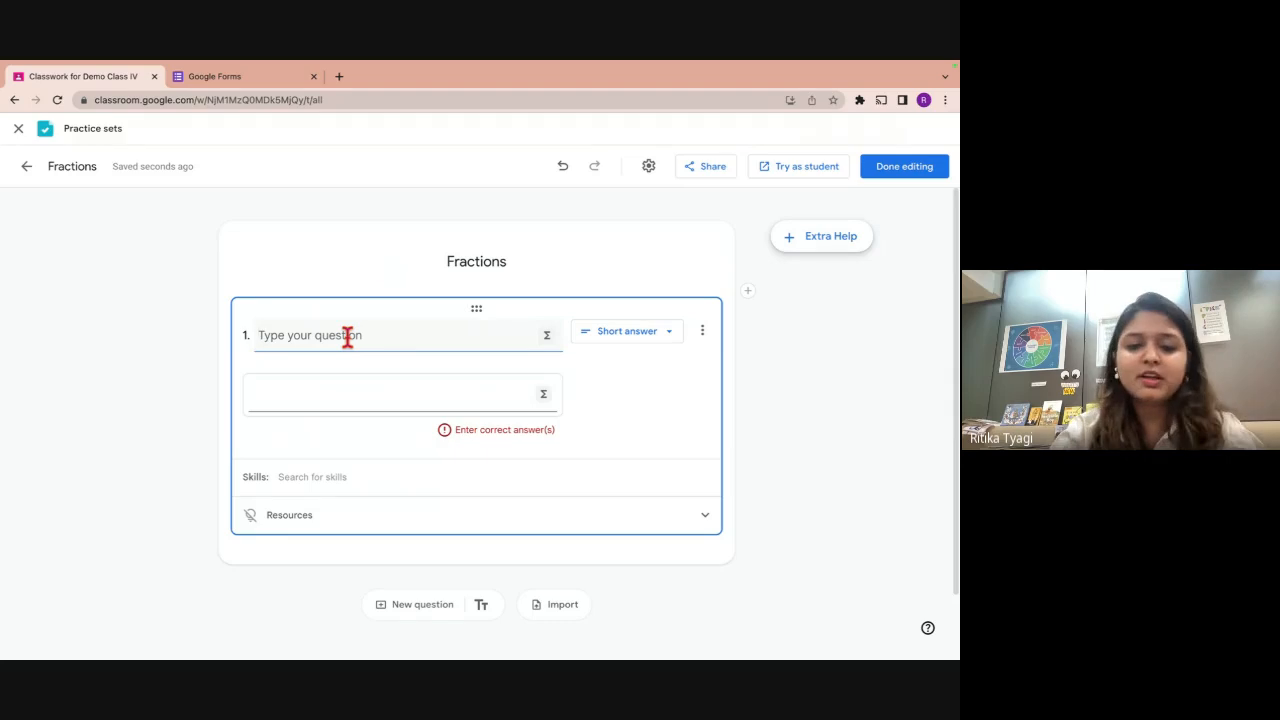
{"action": "type", "text": "Identify"}
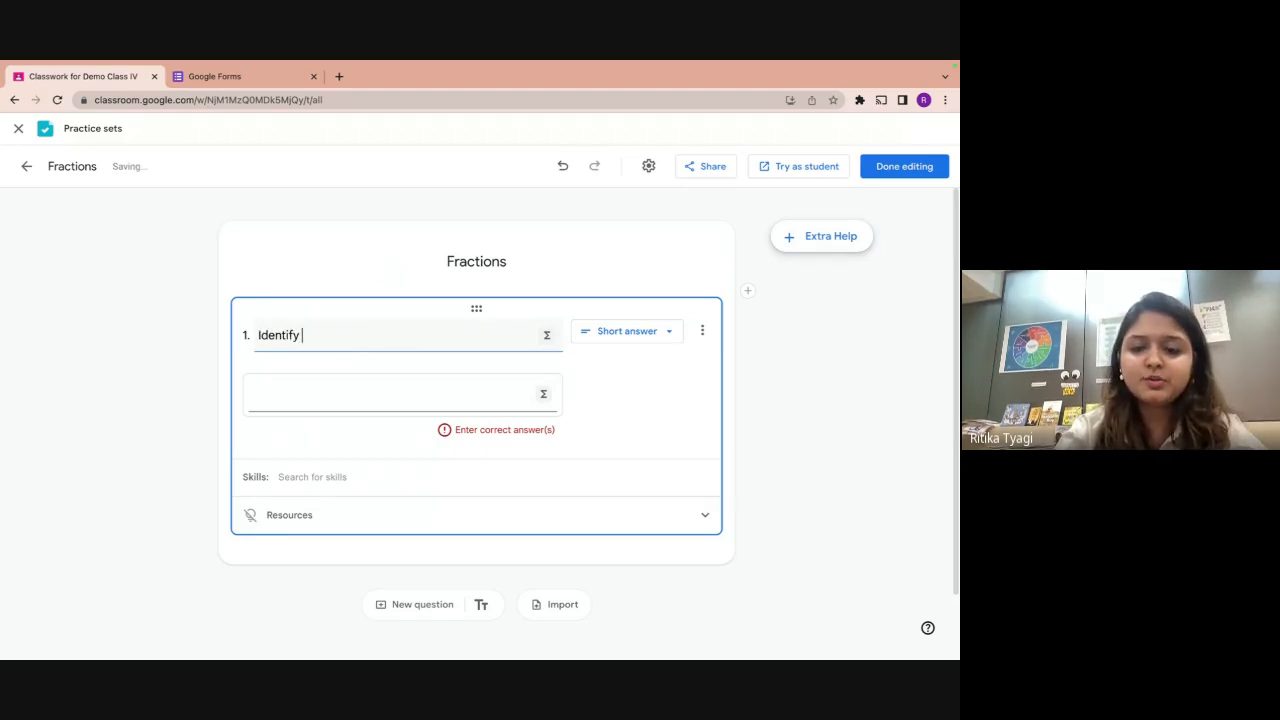
{"action": "type", "text": " proper fraction"}
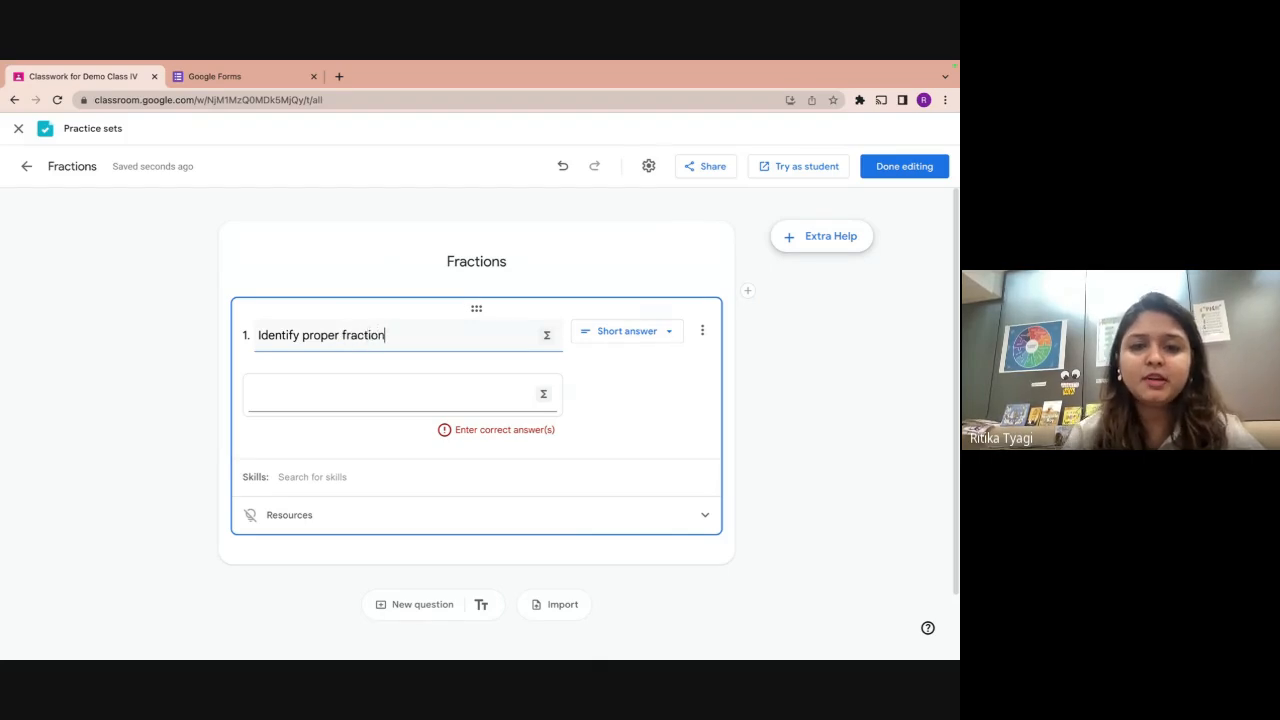
{"action": "left_click", "coordinate": [670, 338]}
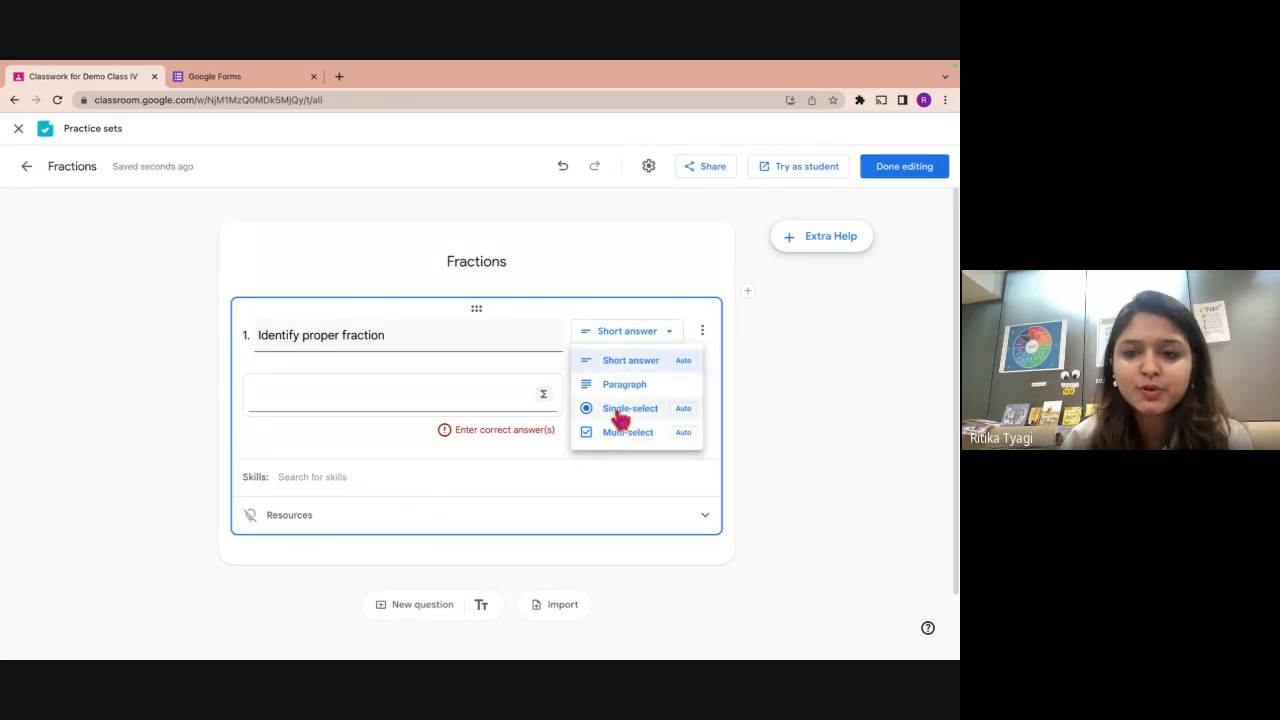
{"action": "left_click", "coordinate": [620, 412]}
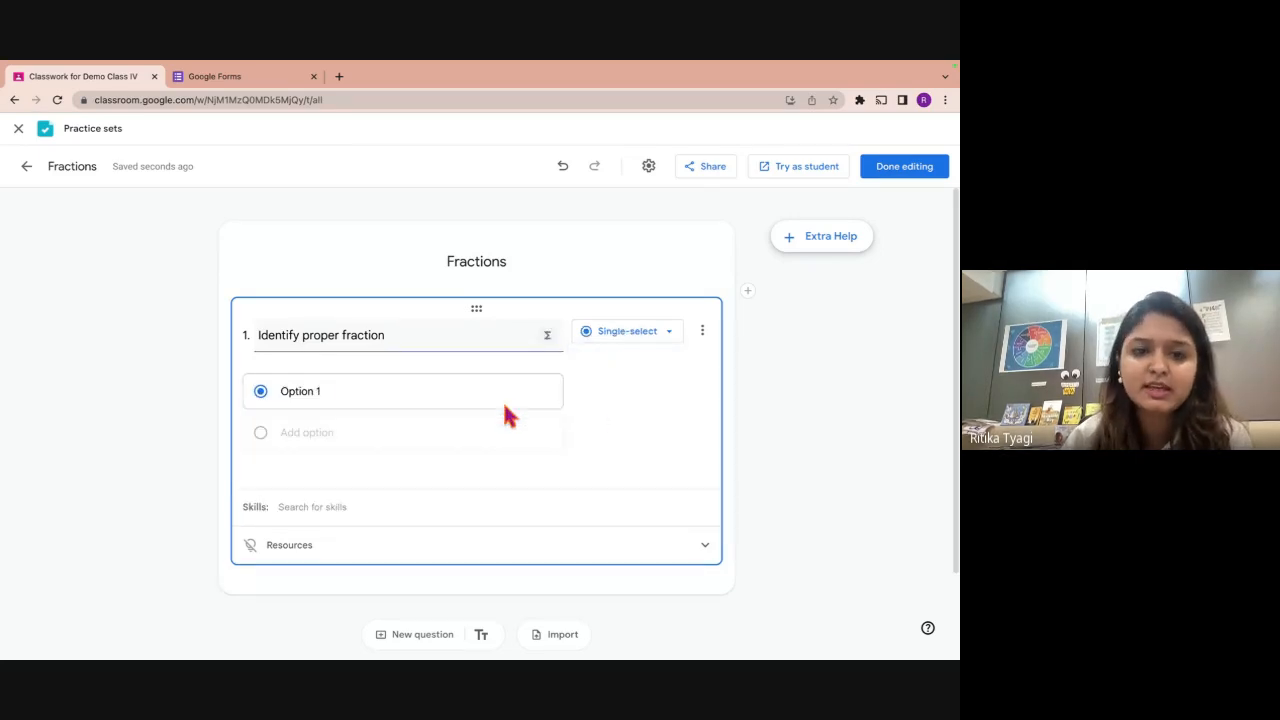
Replace the placeholder text of question 1's first answer option with 3/4.
{"action": "left_click", "coordinate": [295, 388]}
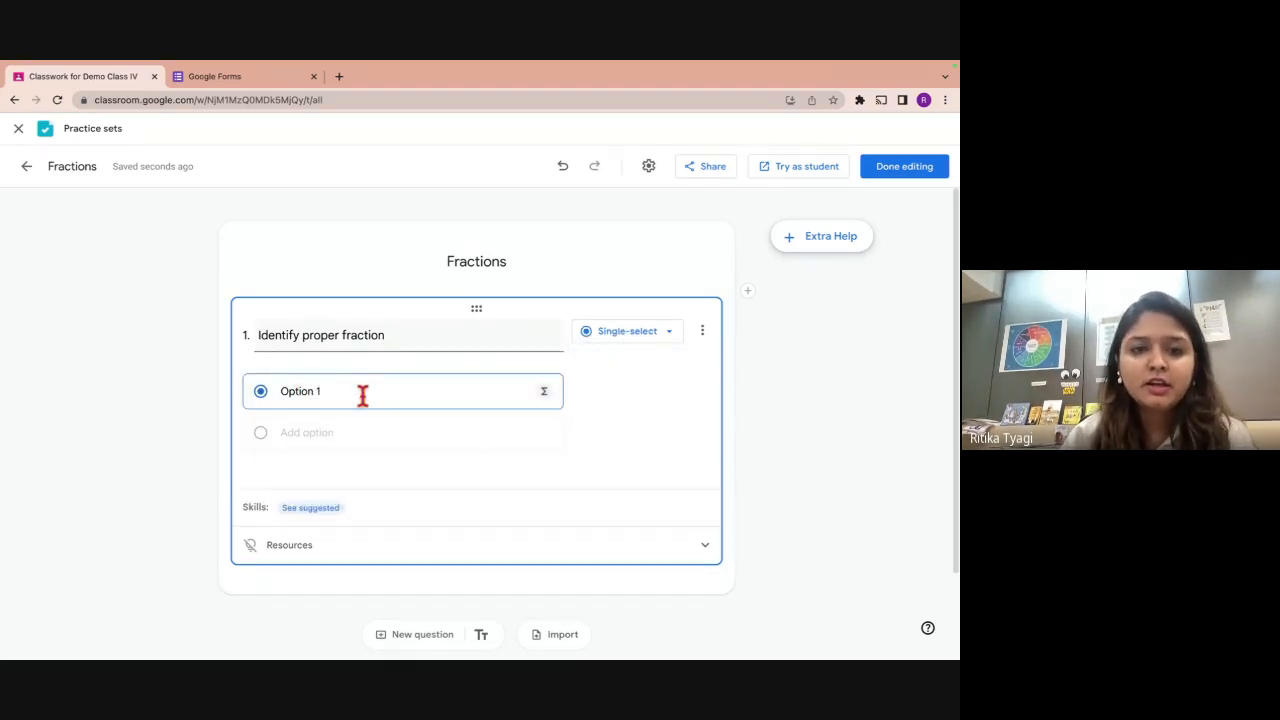
{"action": "left_click_drag", "start_coordinate": [337, 391], "coordinate": [274, 403]}
{"action": "key", "text": "BackSpace"}
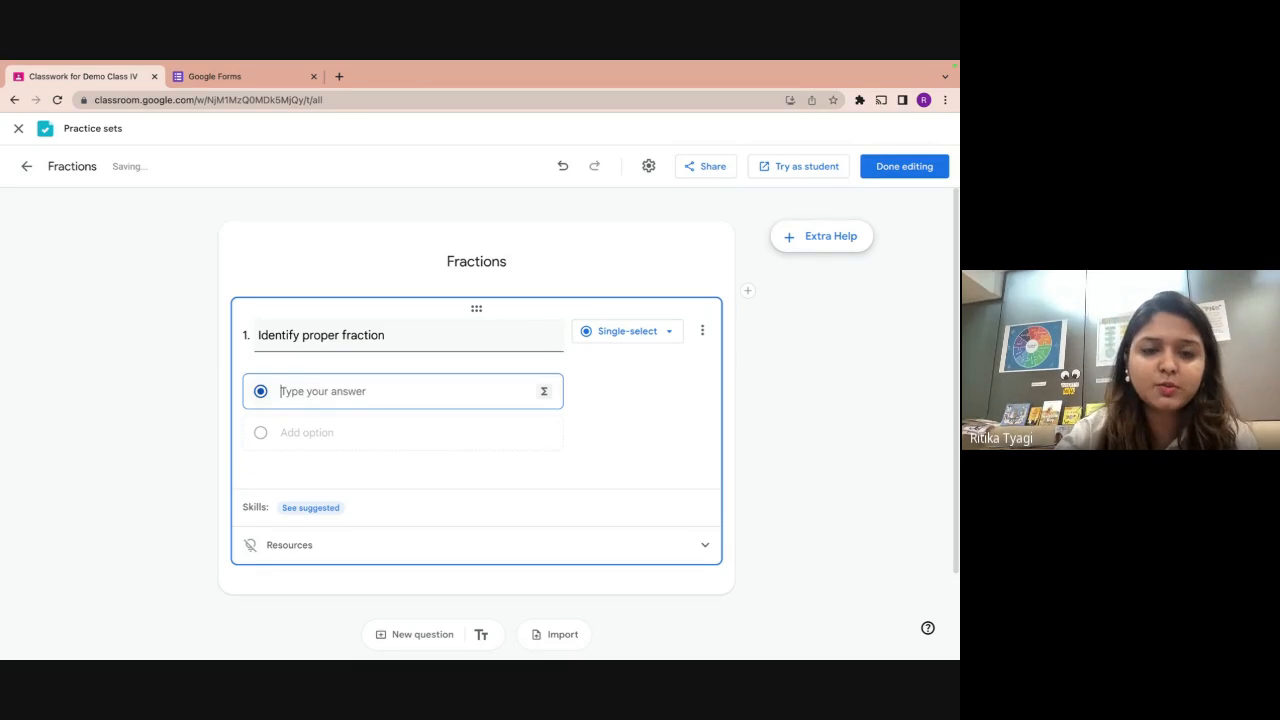
{"action": "type", "text": "3/4"}
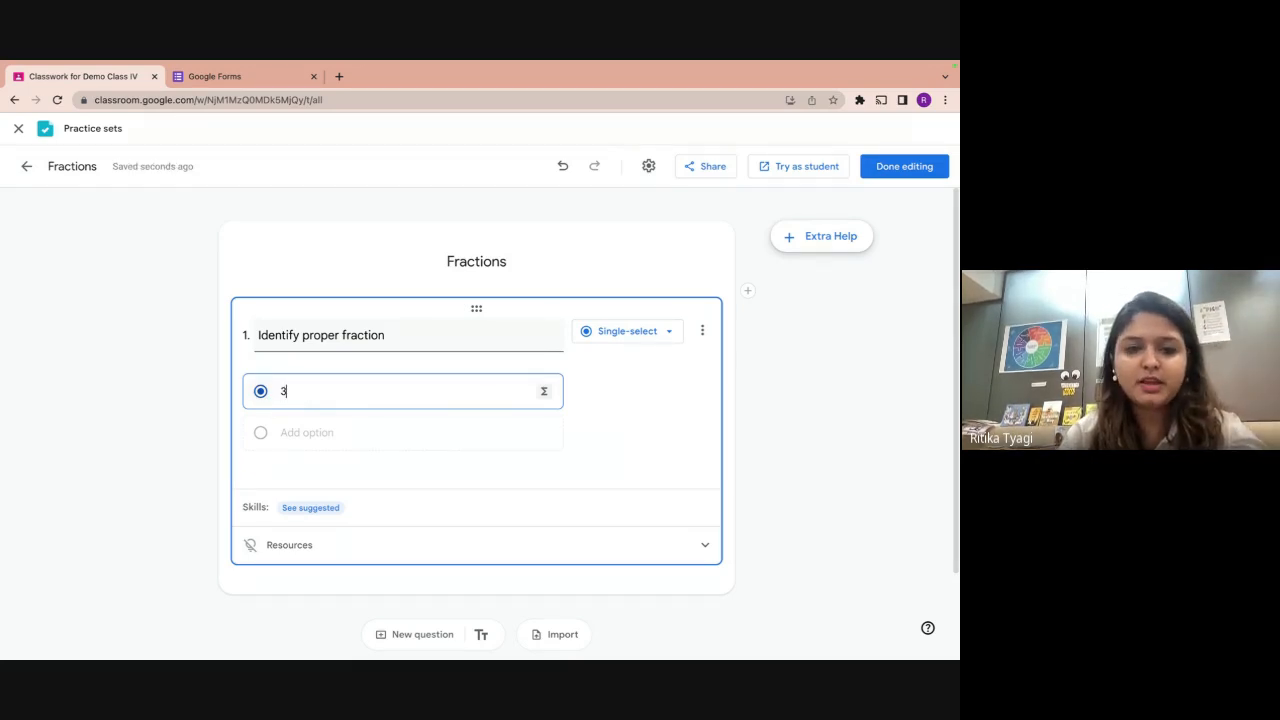
Add 19/11 as the second answer option of question 1.
{"action": "left_click", "coordinate": [290, 432]}
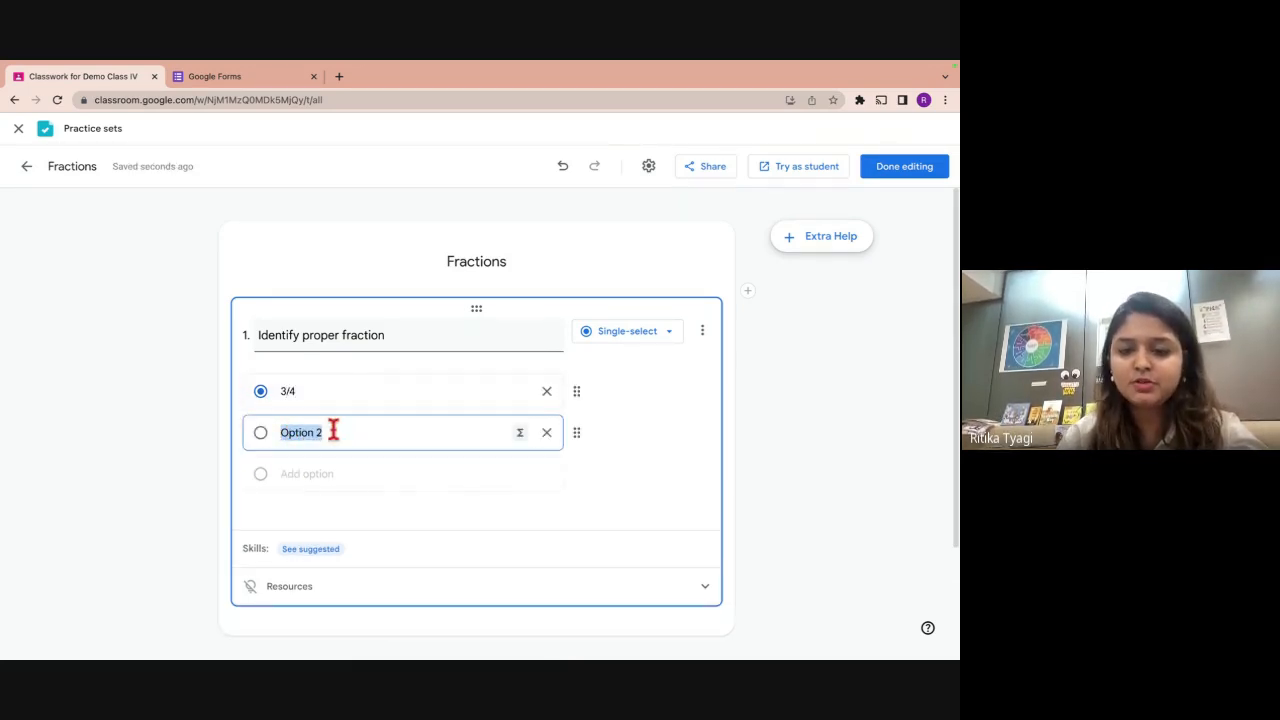
{"action": "key", "text": "BackSpace"}
{"action": "type", "text": "10"}
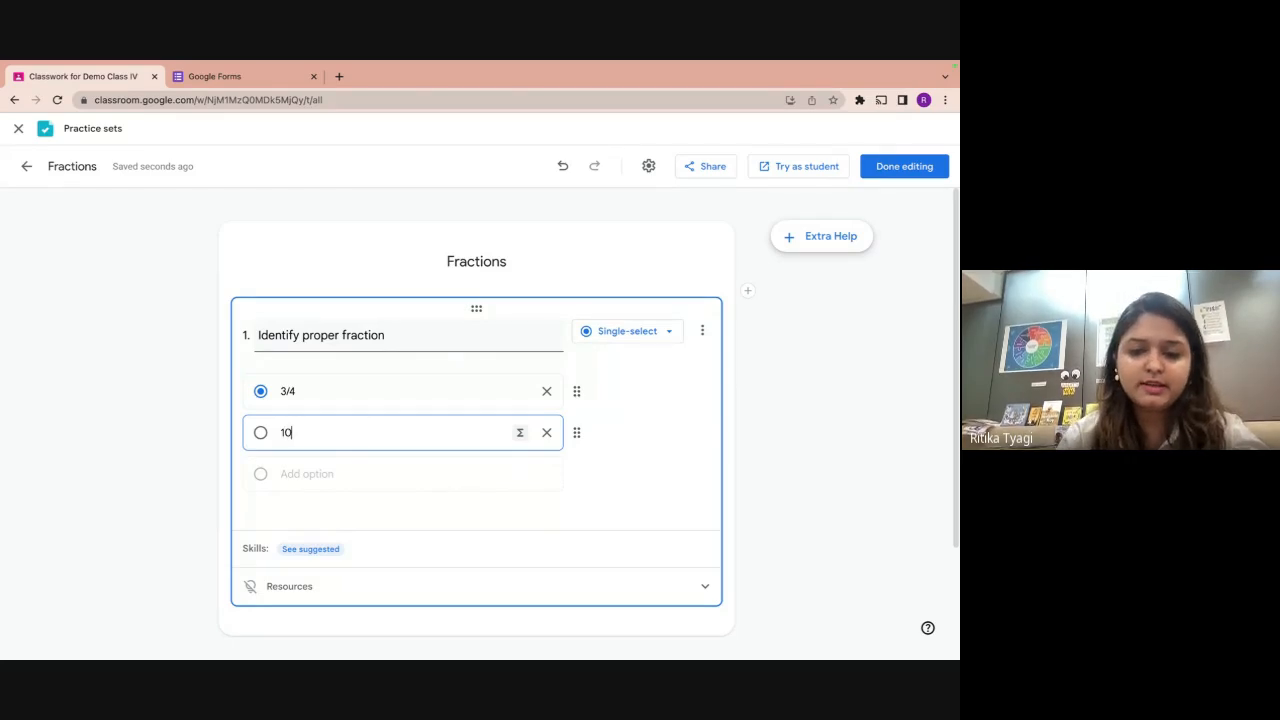
{"action": "key", "text": "BackSpace"}
{"action": "key", "text": "BackSpace"}
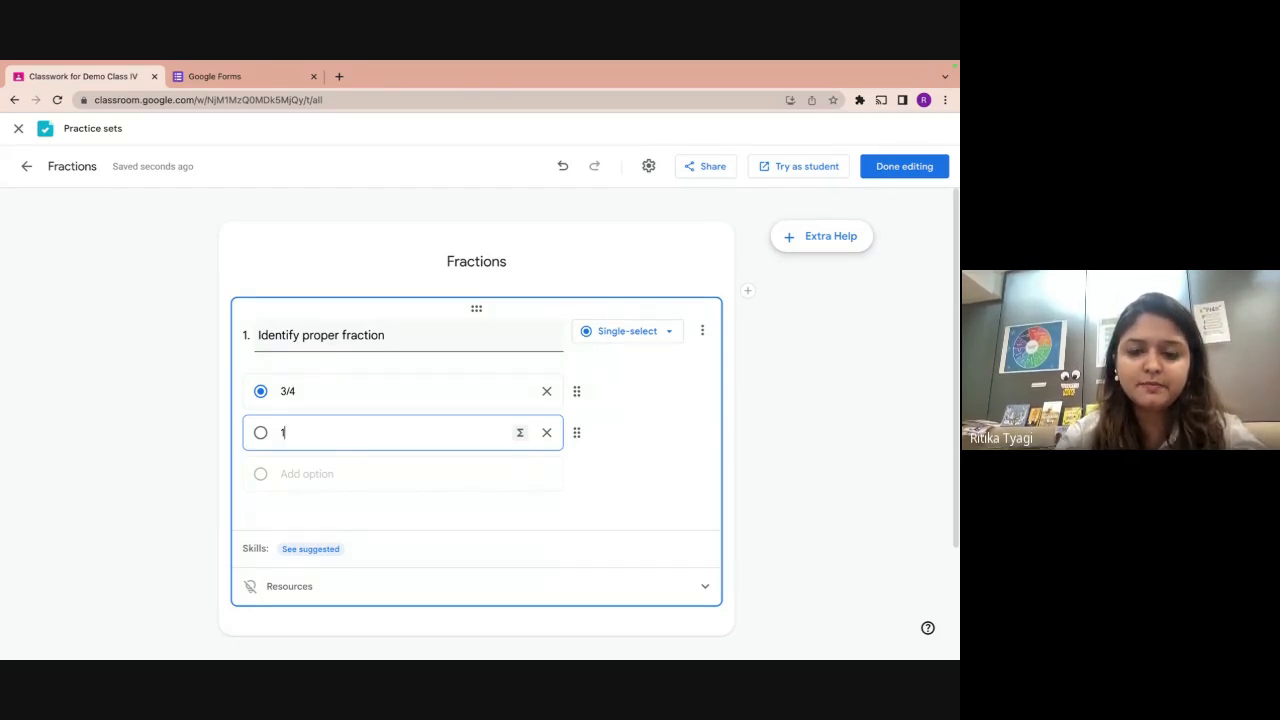
{"action": "type", "text": "9/11"}
Add 34/3 and 56/17 as the third and fourth answer options of question 1.
{"action": "left_click", "coordinate": [326, 473]}
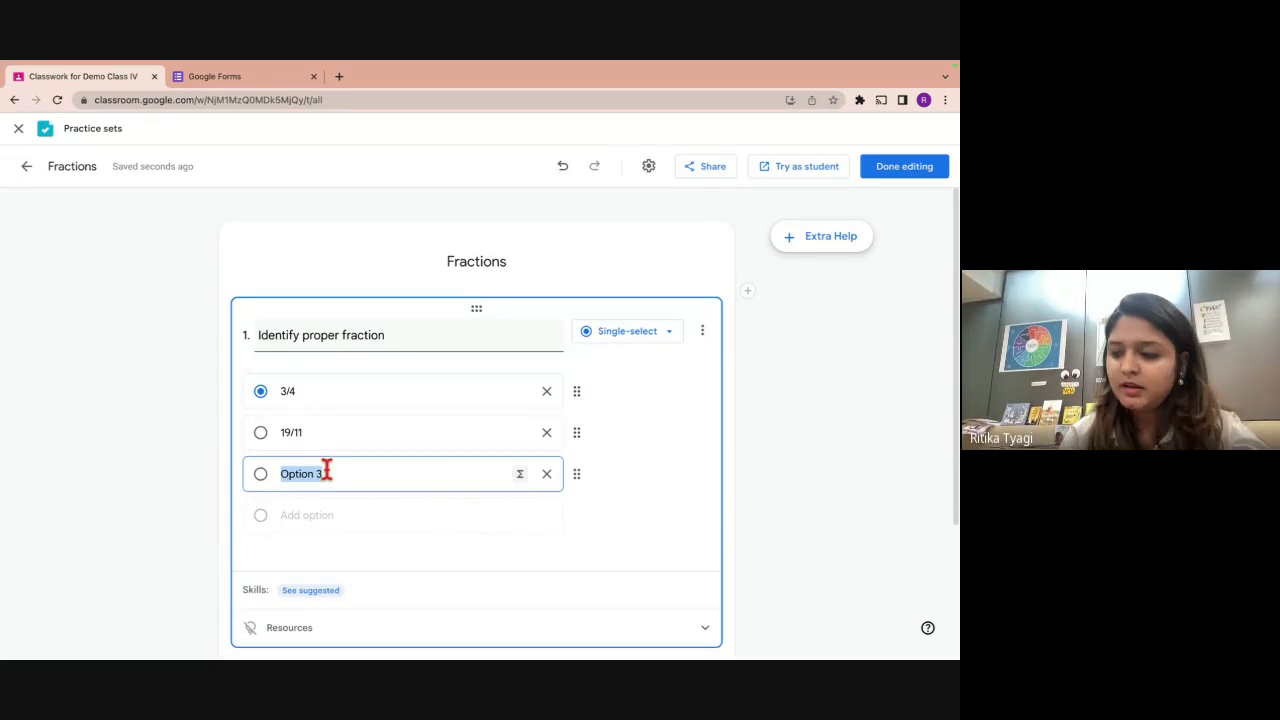
{"action": "type", "text": "34/3"}
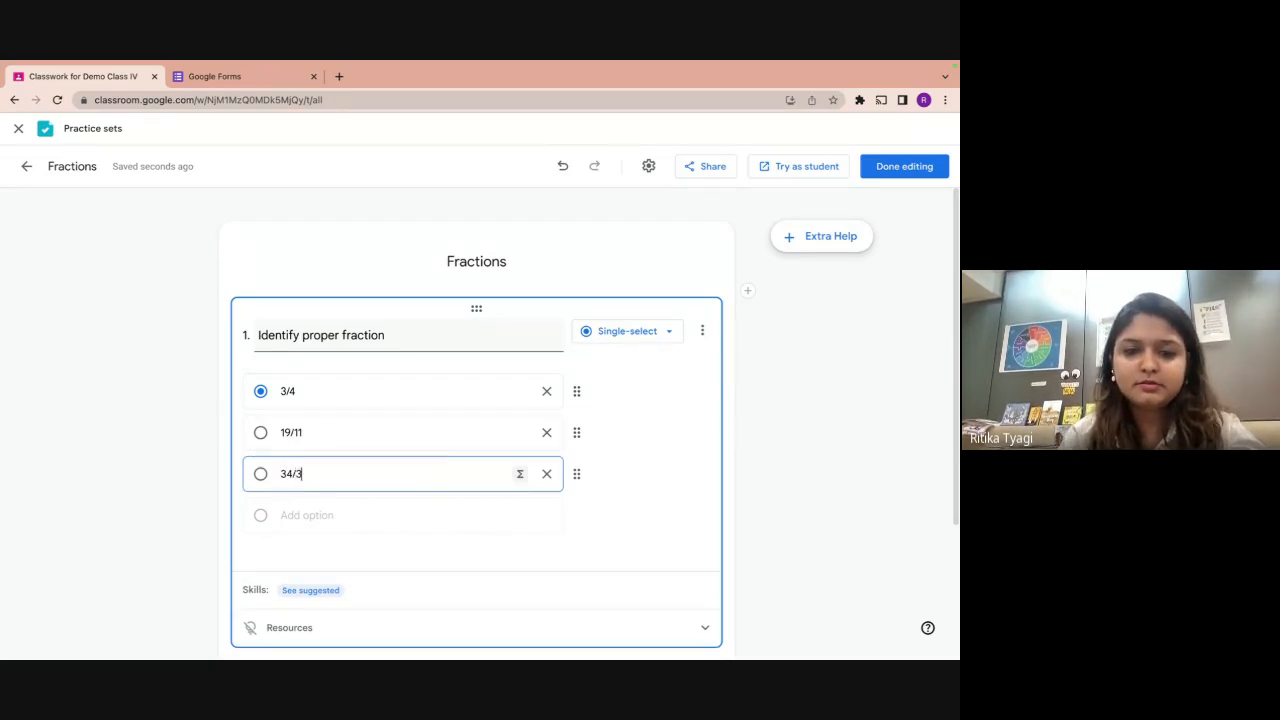
{"action": "left_click", "coordinate": [298, 515]}
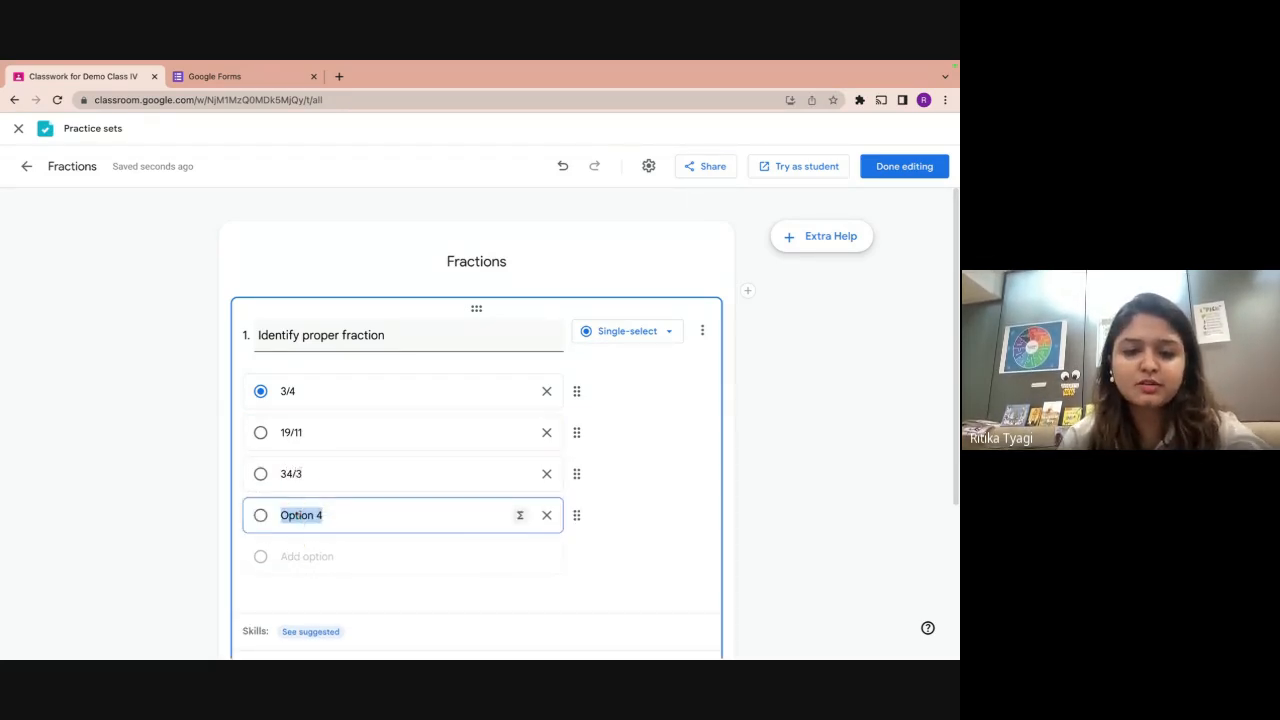
{"action": "type", "text": "56/1"}
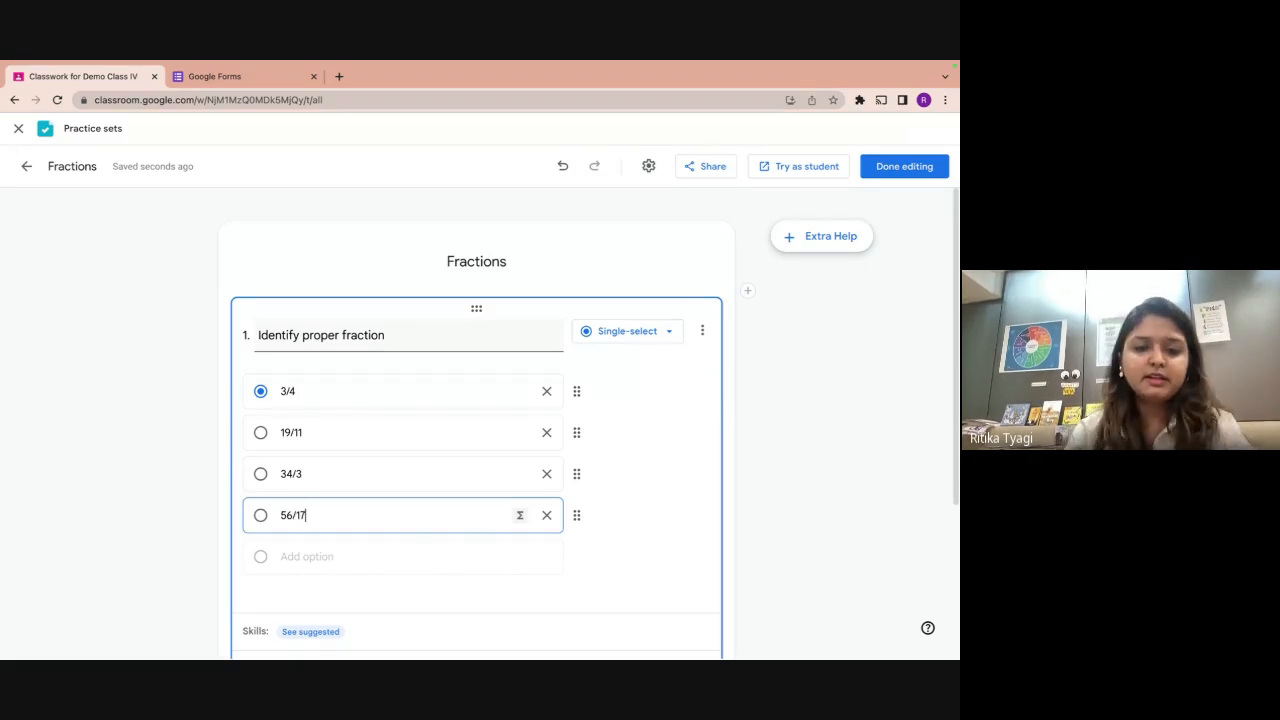
{"action": "type", "text": "7"}
{"action": "scroll", "coordinate": [212, 505], "scroll_direction": "down", "scroll_amount": 1}
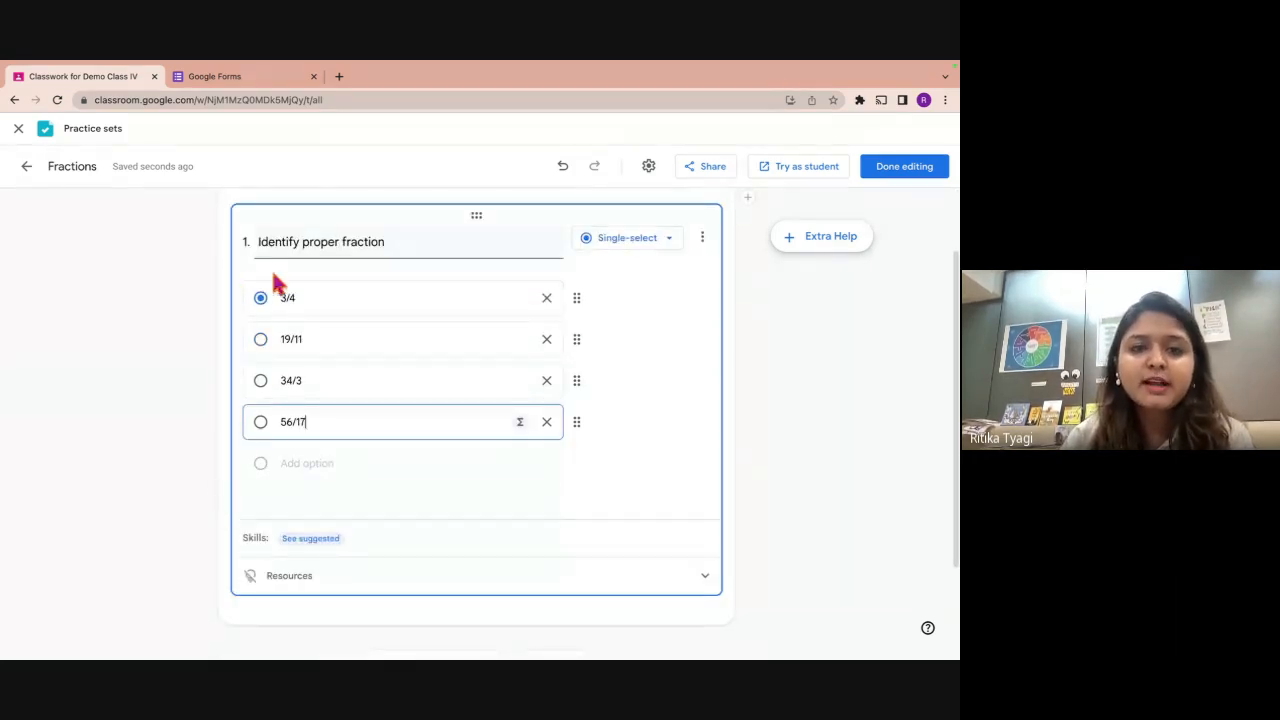
{"action": "left_click", "coordinate": [204, 352]}
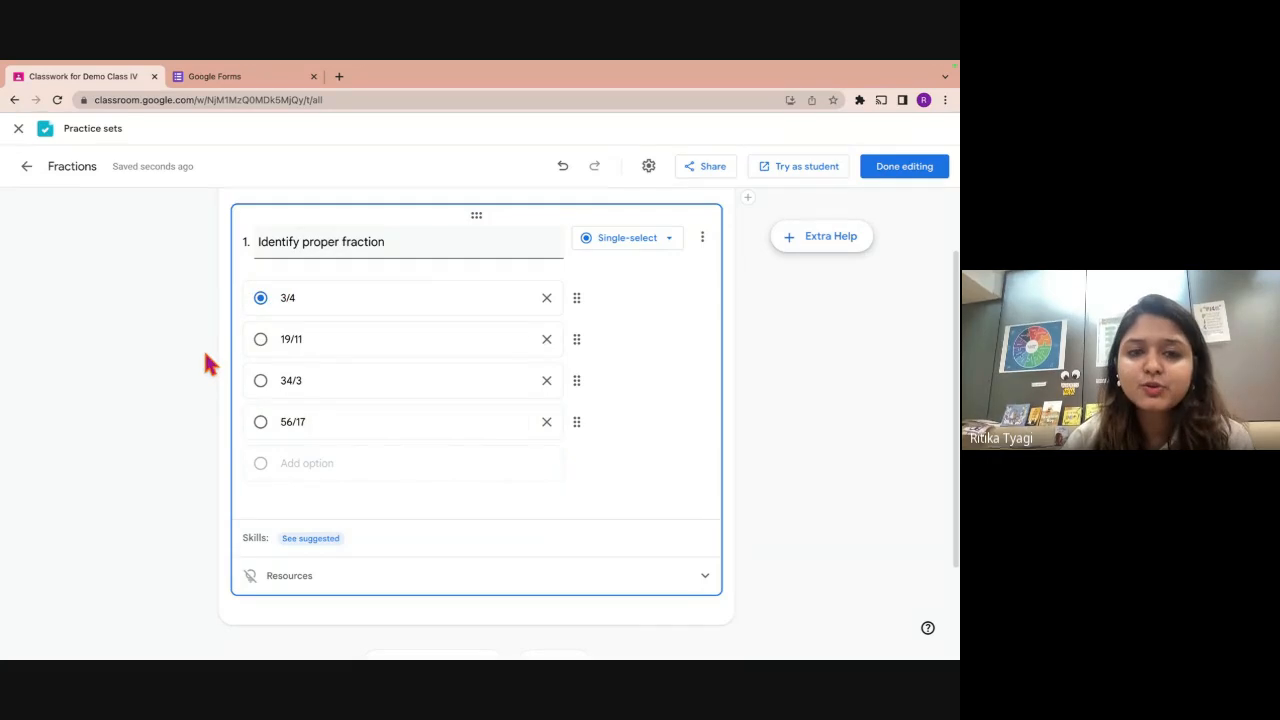
Enter "types of fraction" as the skill for question 1.
{"action": "scroll", "coordinate": [205, 355], "scroll_direction": "down", "scroll_amount": 1}
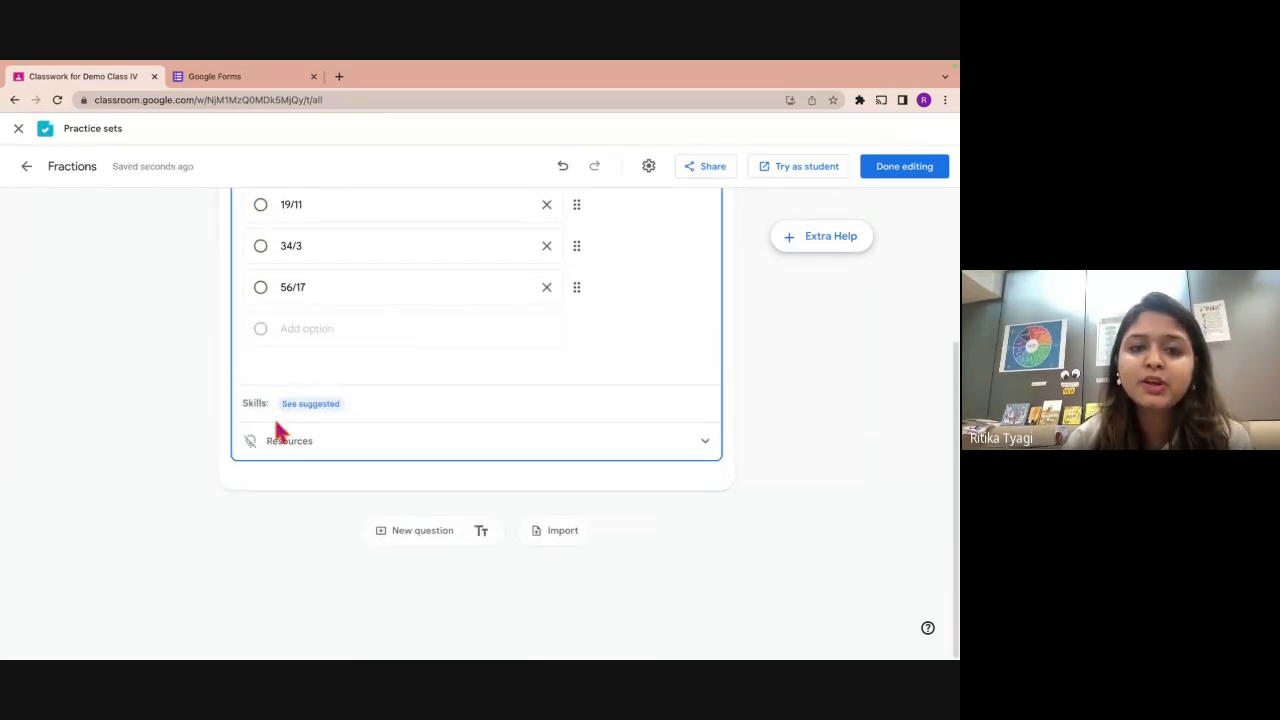
{"action": "left_click", "coordinate": [333, 410]}
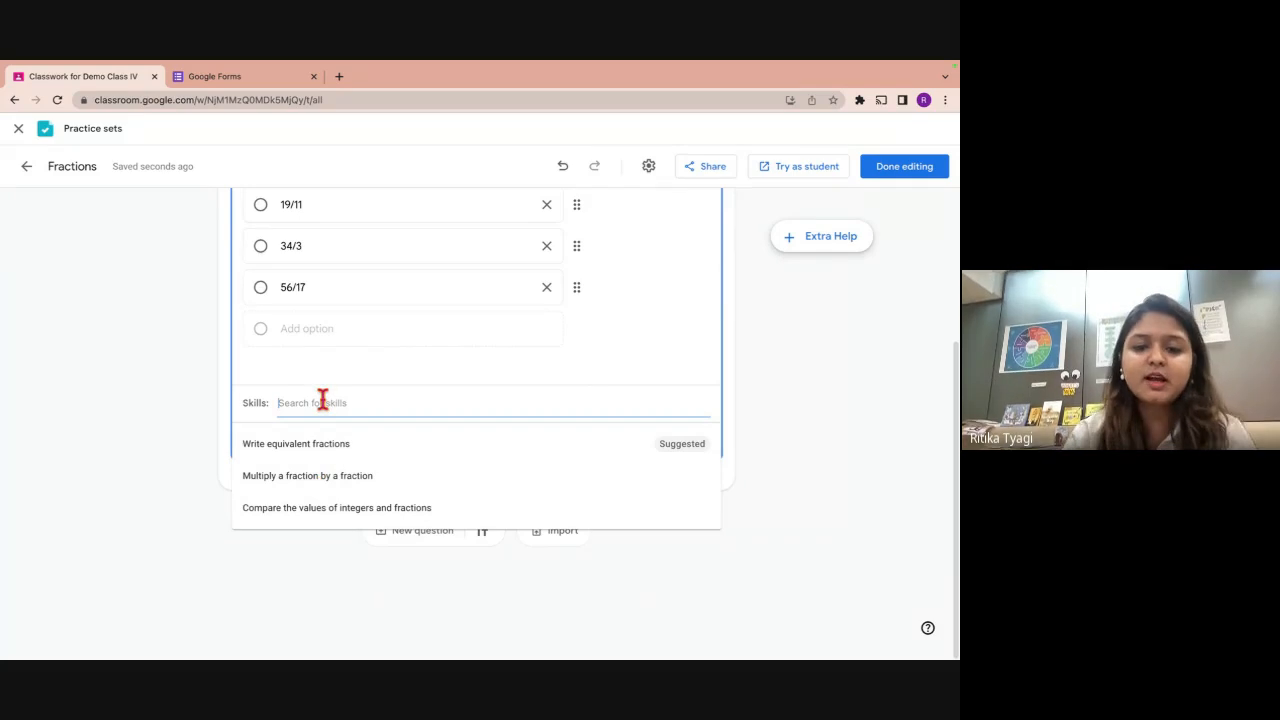
{"action": "type", "text": "t"}
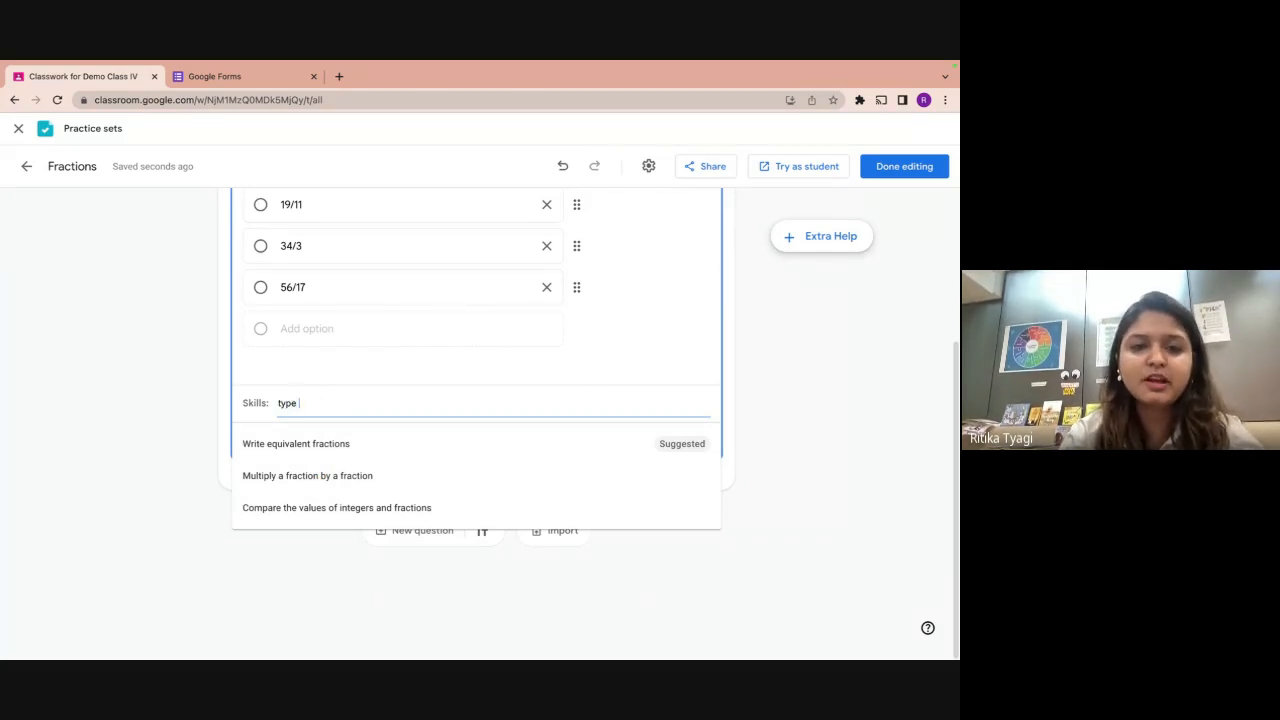
{"action": "key", "text": "BackSpace"}
{"action": "type", "text": "ty"}
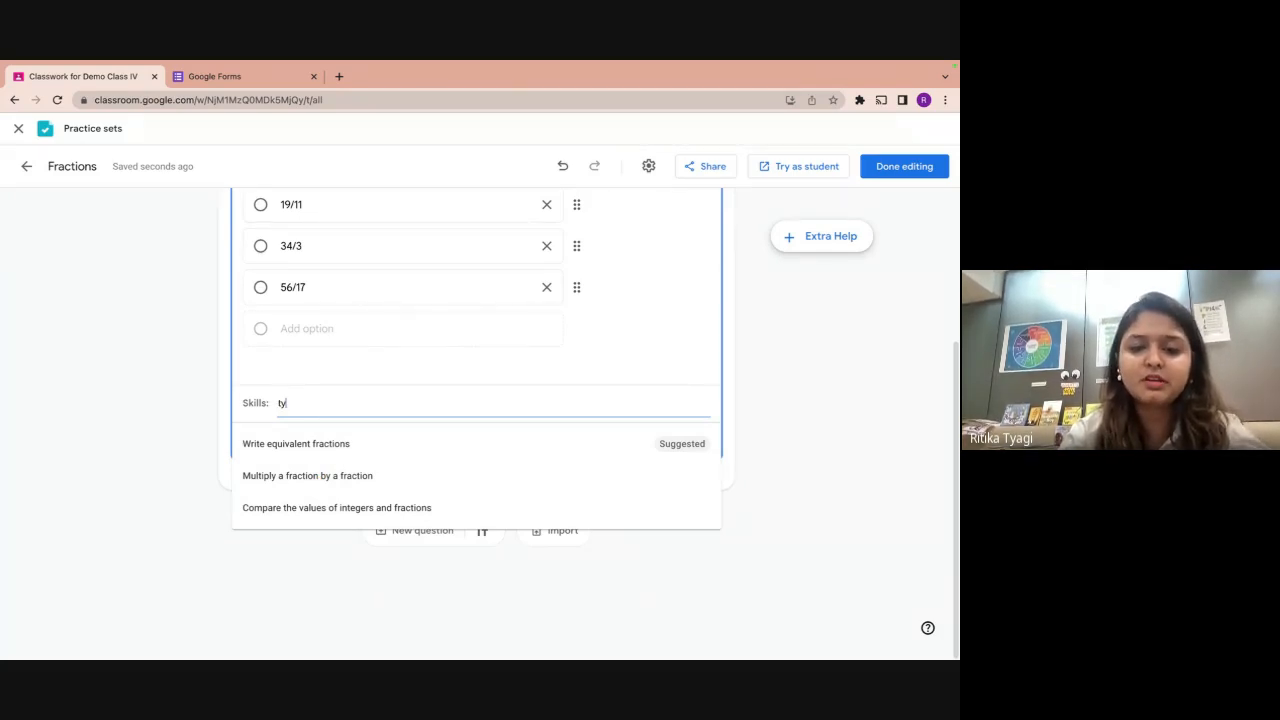
{"action": "type", "text": "pes of fract"}
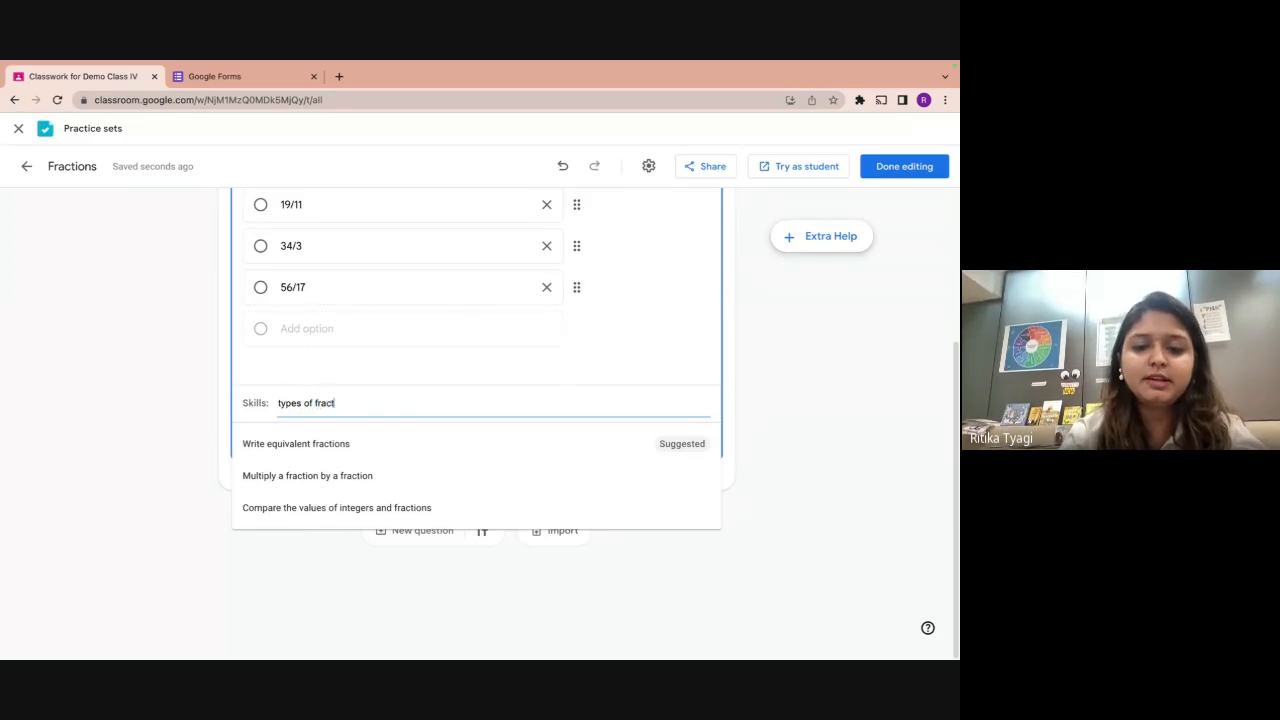
{"action": "type", "text": "ion"}
{"action": "left_click", "coordinate": [172, 476]}
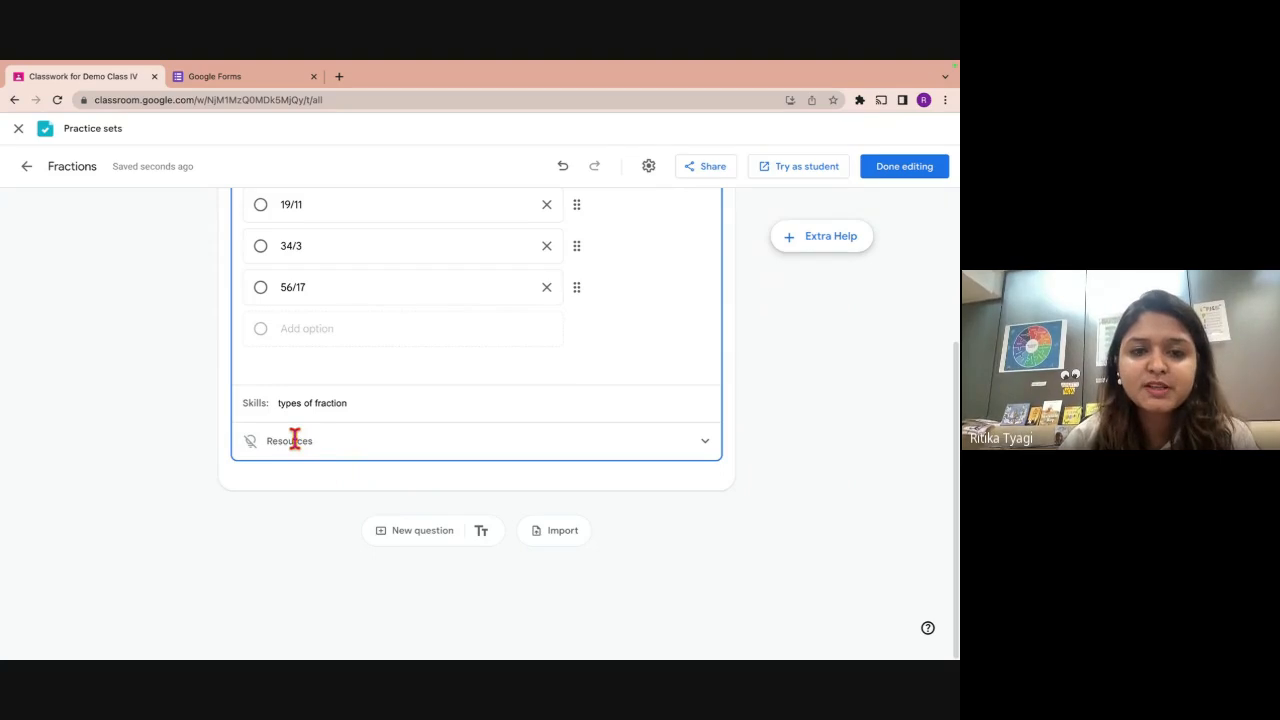
Search YouTube for "proper fraction" and add the video "What is a Proper Fraction? | Don't Memorise" as a resource for question 1.
{"action": "left_click", "coordinate": [707, 441]}
{"action": "scroll", "coordinate": [441, 585], "scroll_direction": "down", "scroll_amount": 1}
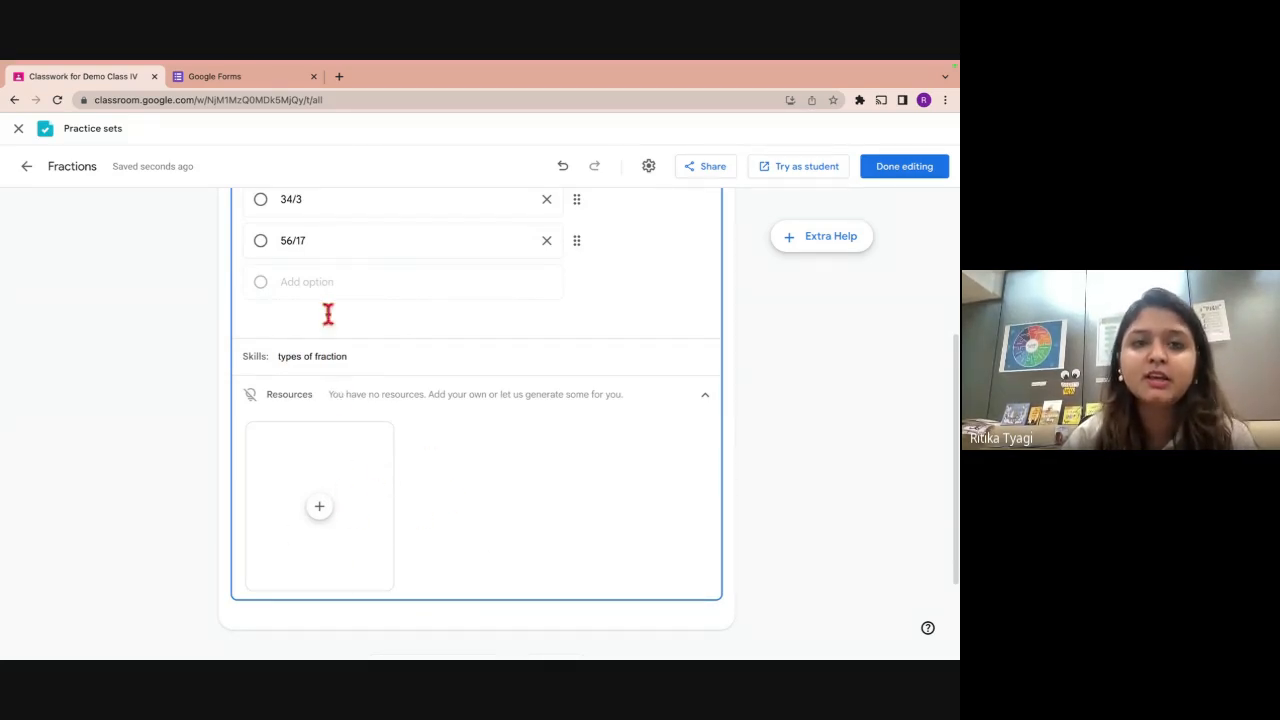
{"action": "left_click", "coordinate": [339, 77]}
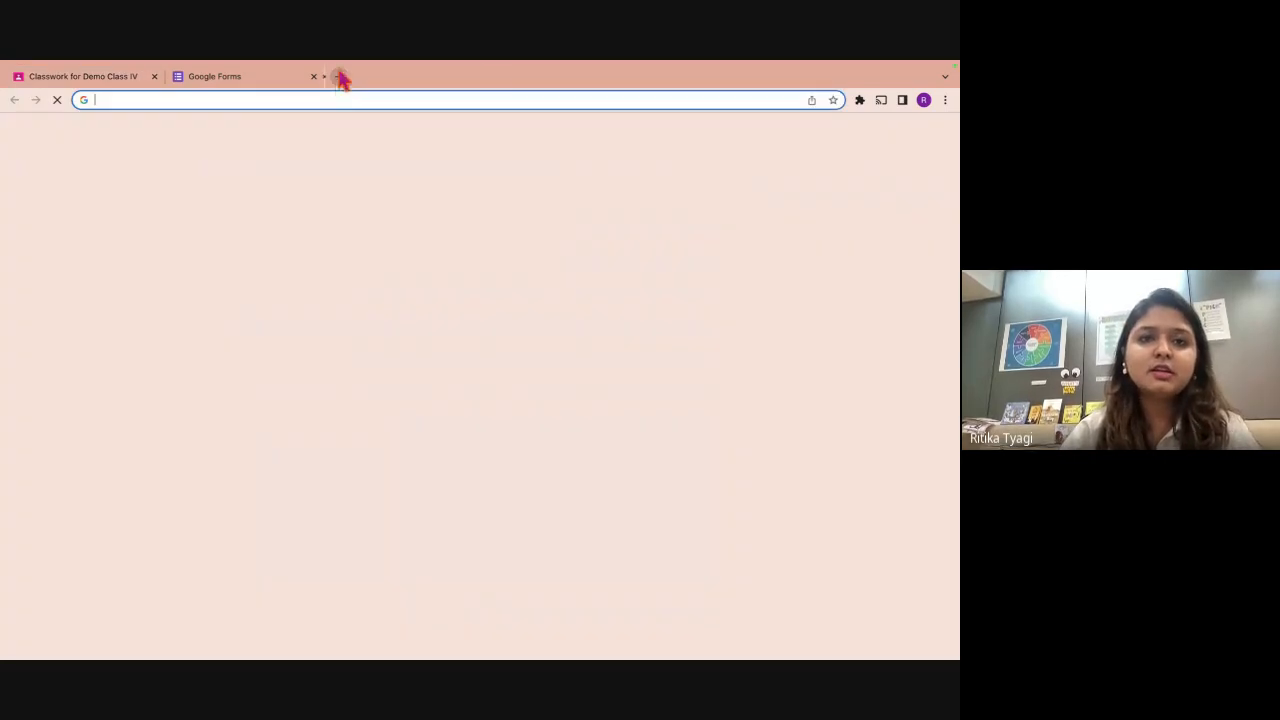
{"action": "left_click", "coordinate": [473, 77]}
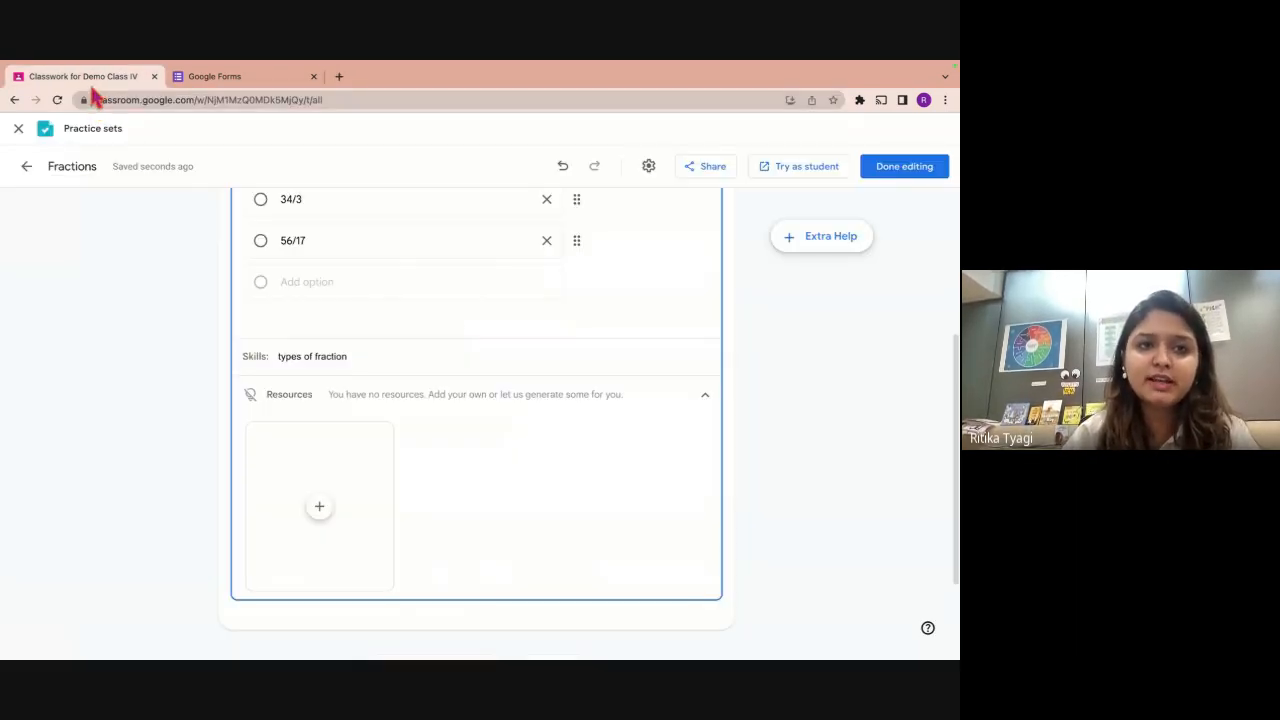
{"action": "left_click", "coordinate": [319, 510]}
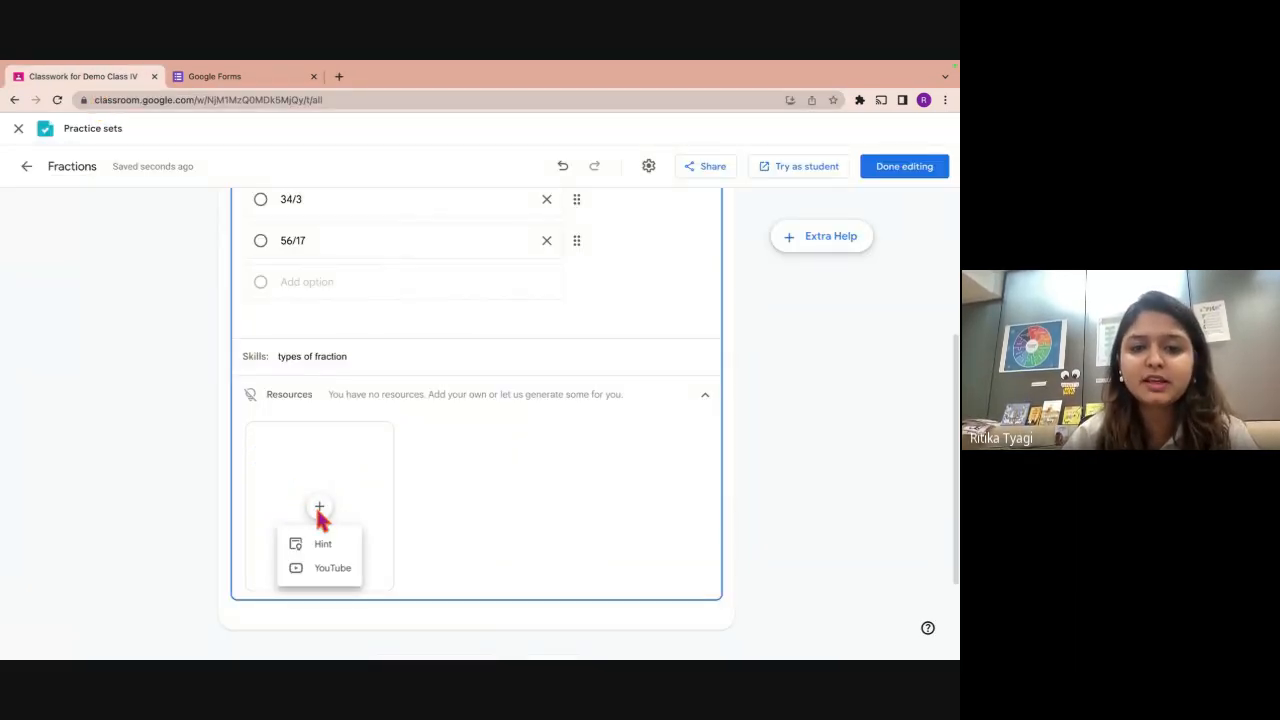
{"action": "left_click", "coordinate": [334, 568]}
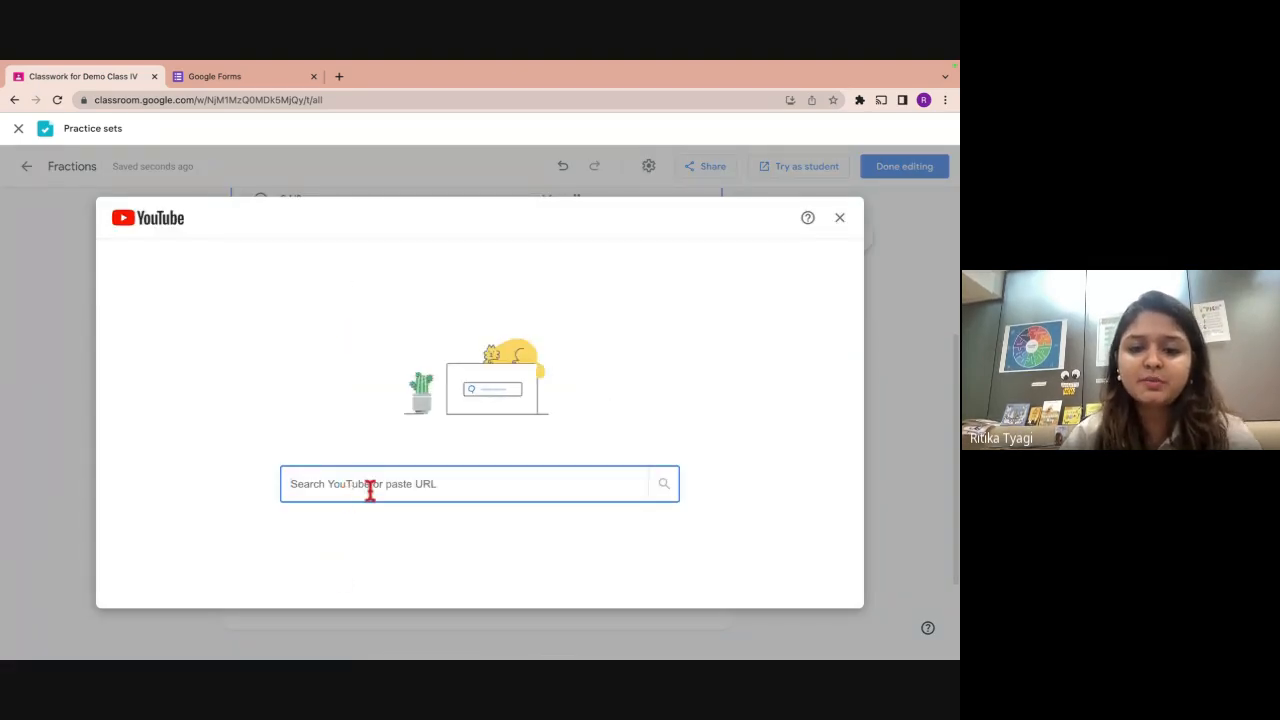
{"action": "type", "text": "proper fra"}
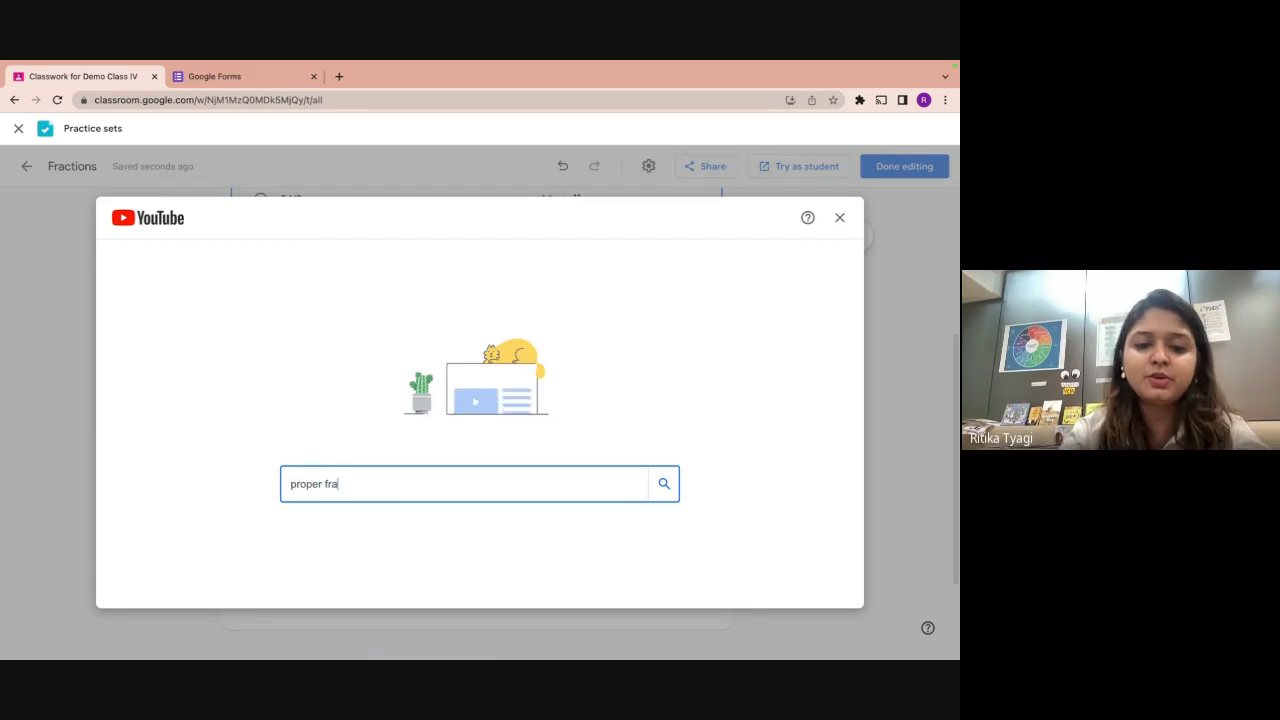
{"action": "type", "text": "ction"}
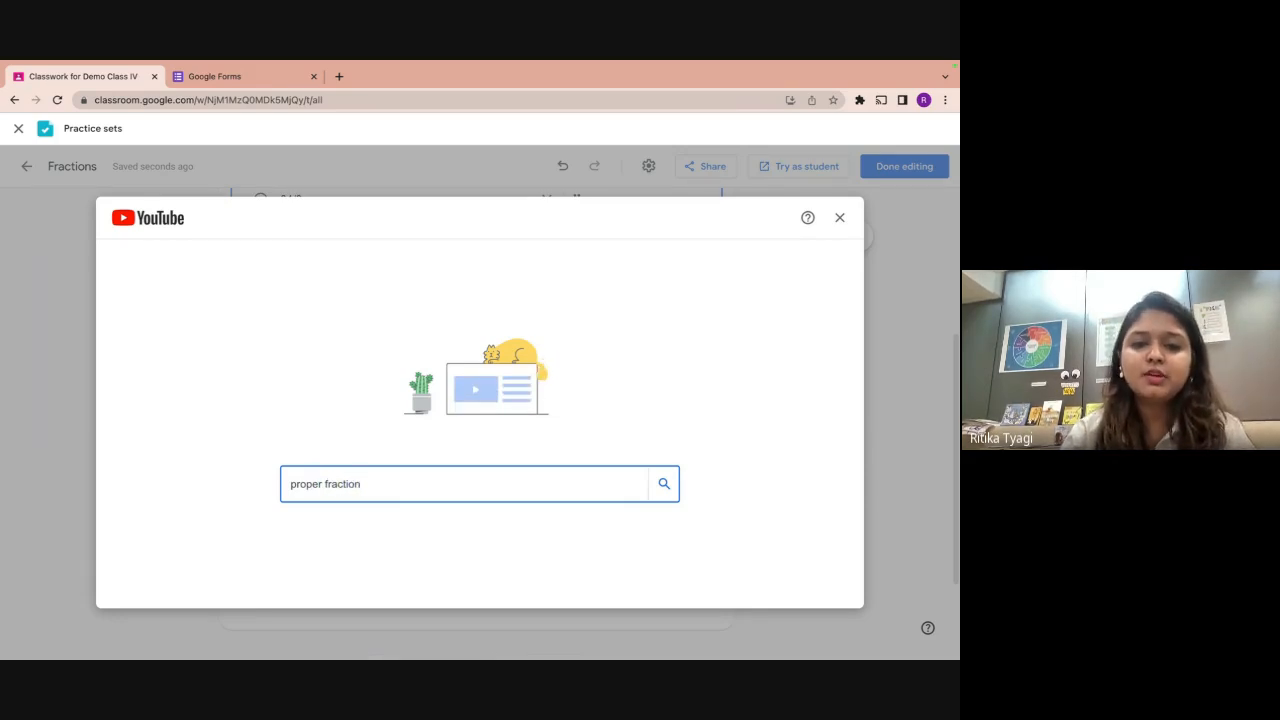
{"action": "key", "text": "Return"}
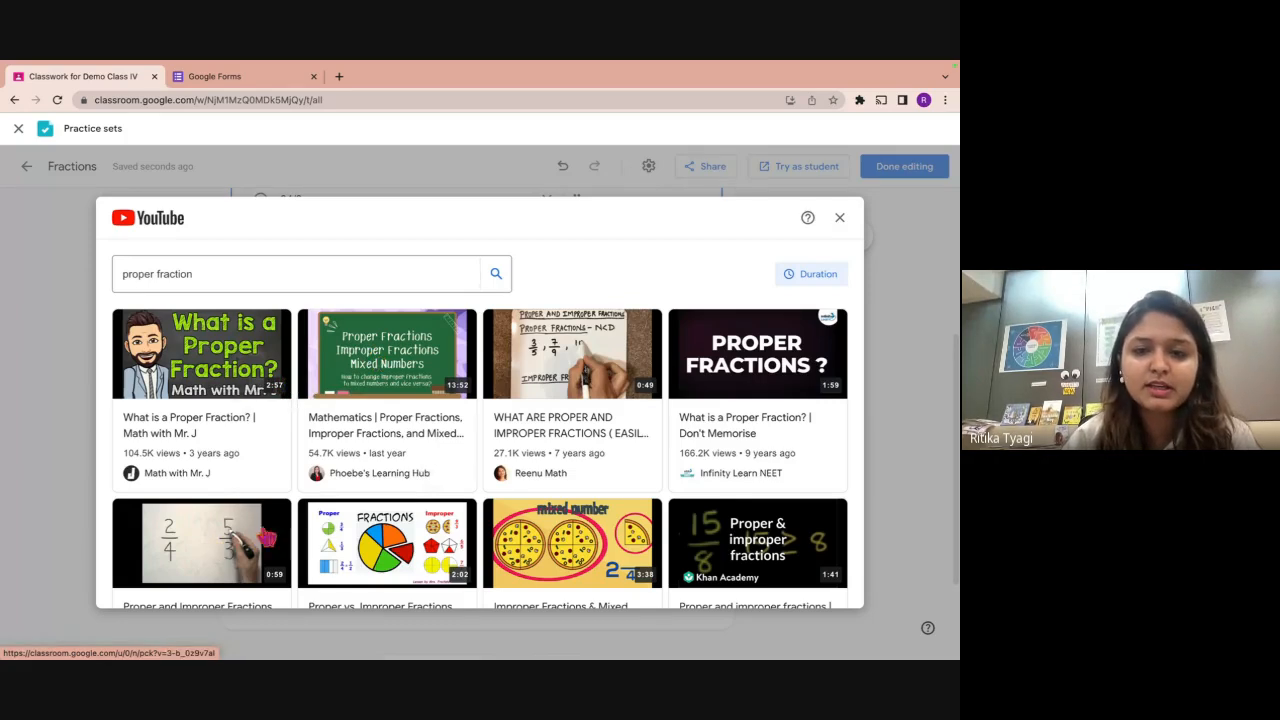
{"action": "left_click", "coordinate": [735, 397]}
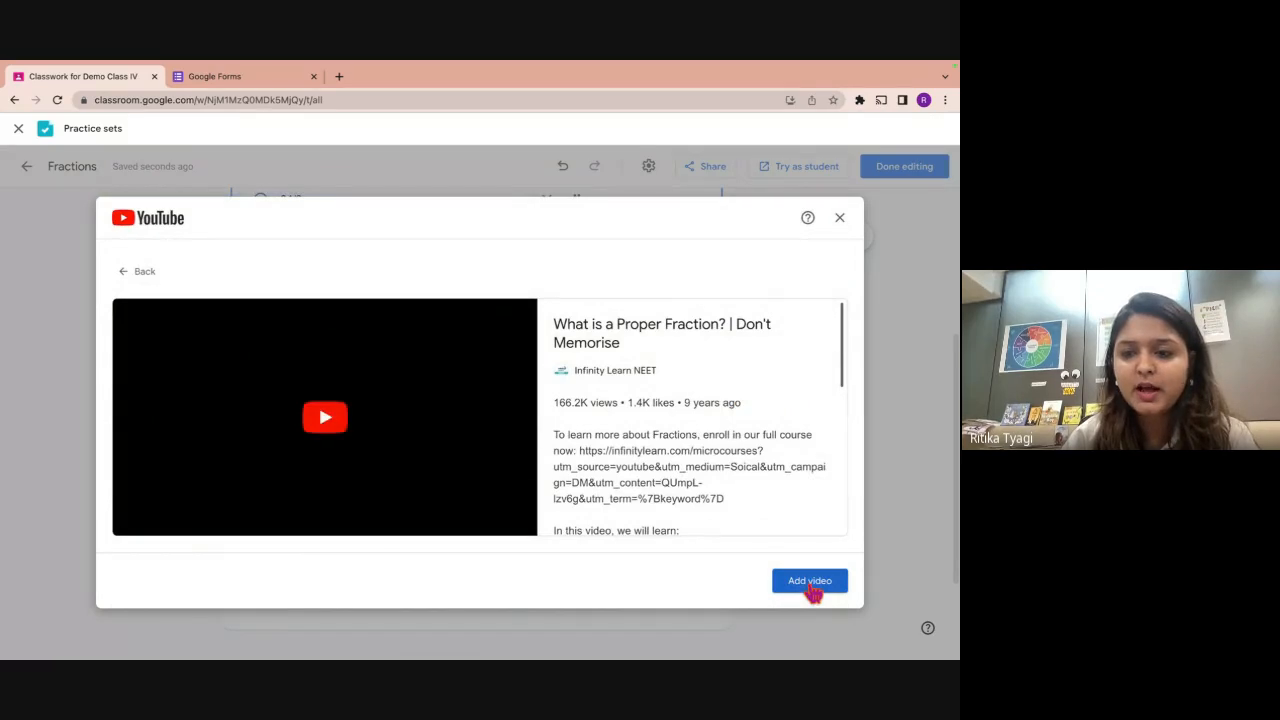
{"action": "left_click", "coordinate": [810, 582]}
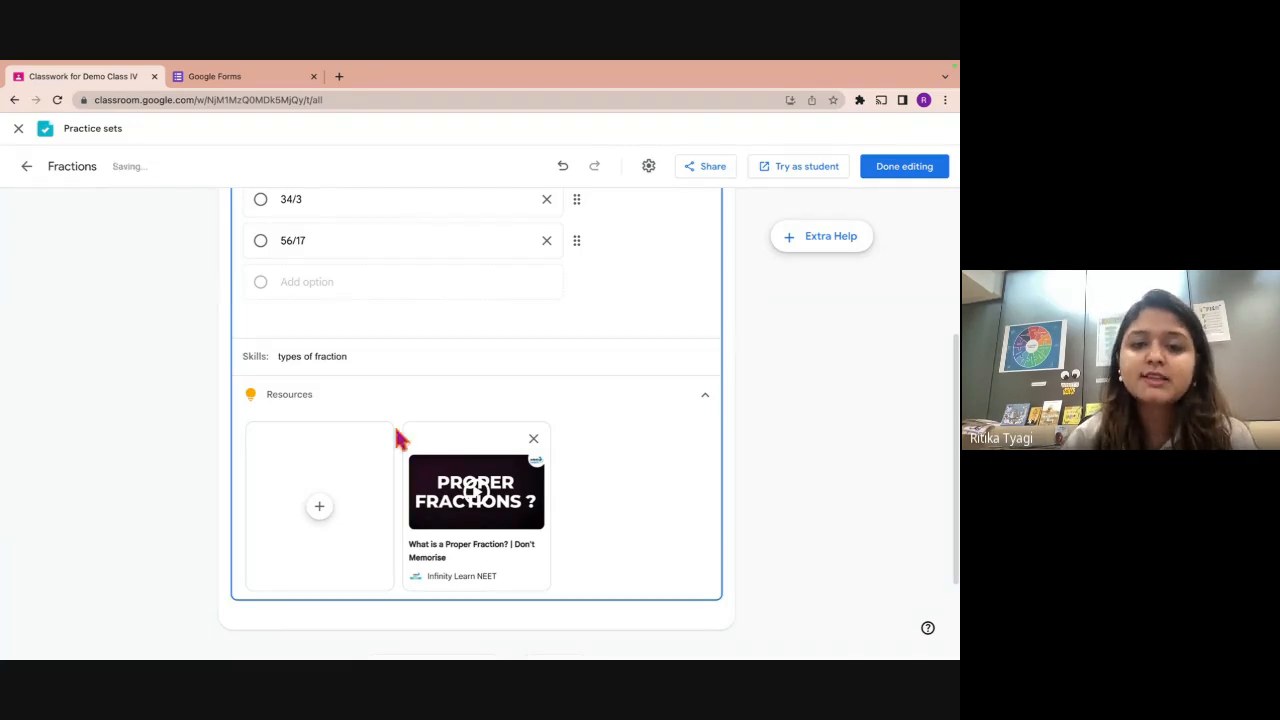
Add the hint "Go through the pdf that I had shared last week" to question 1's resources.
{"action": "left_click", "coordinate": [321, 504]}
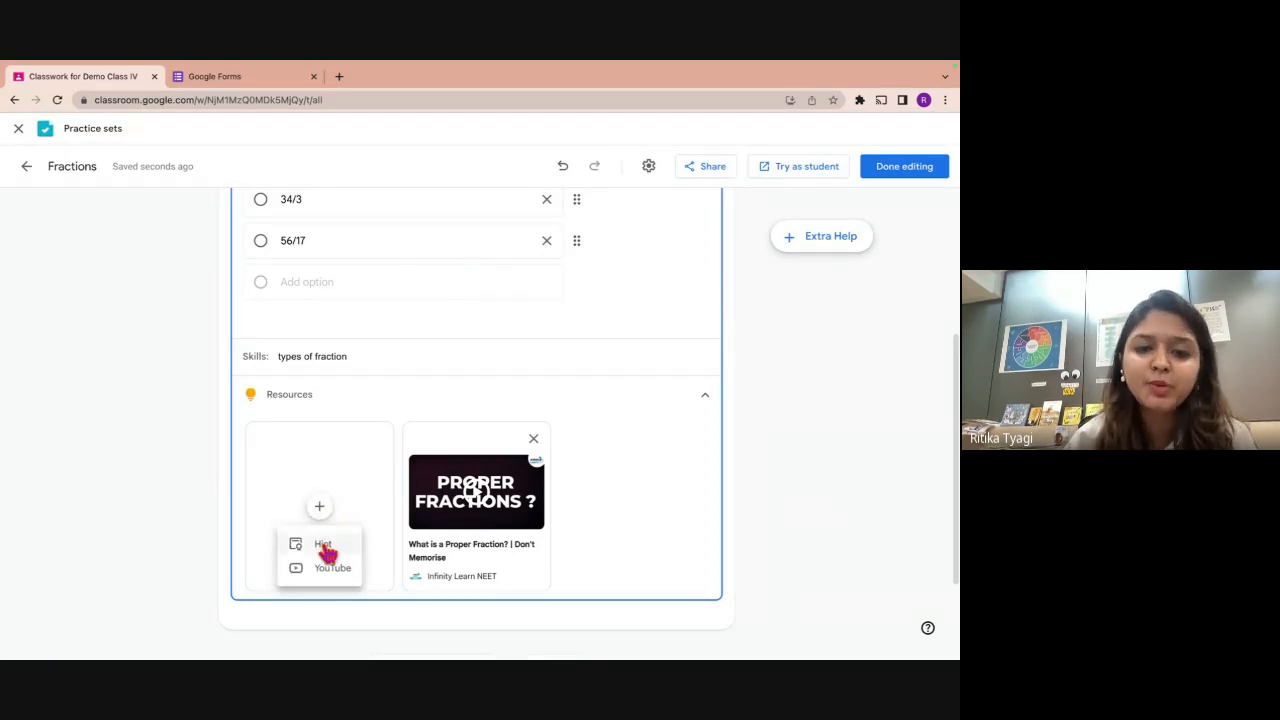
{"action": "left_click", "coordinate": [324, 548]}
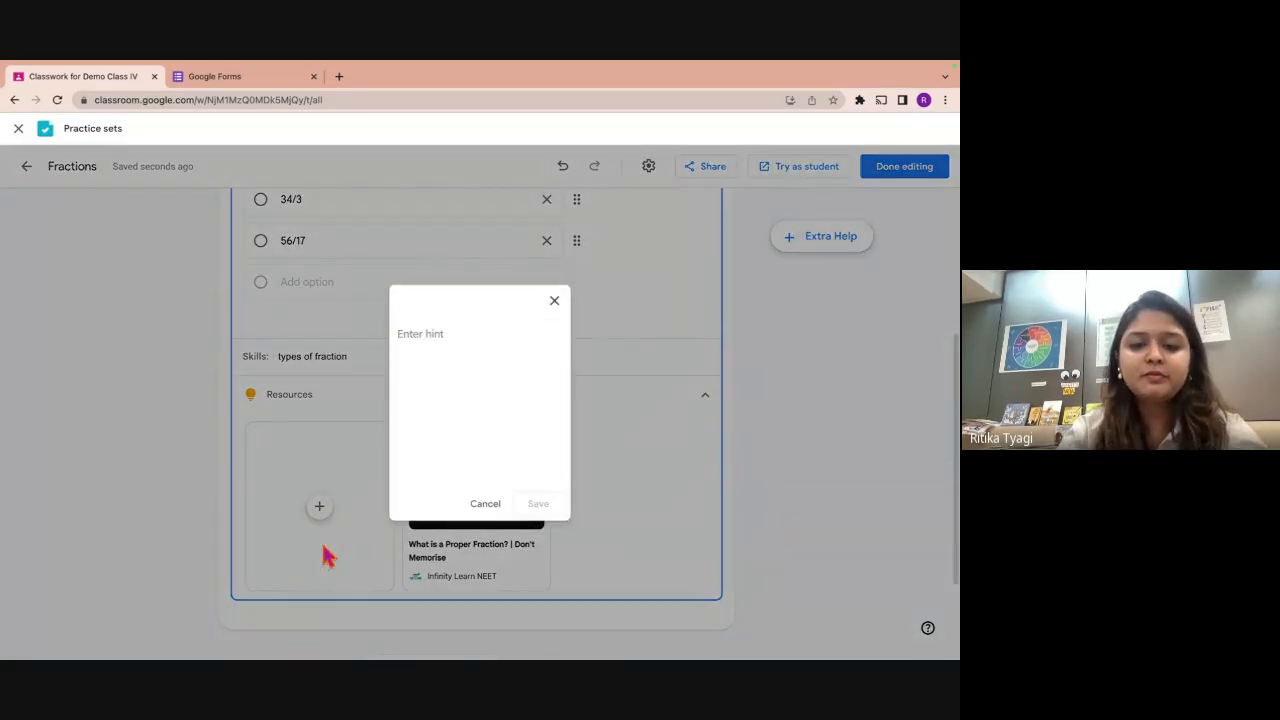
{"action": "type", "text": "Go"}
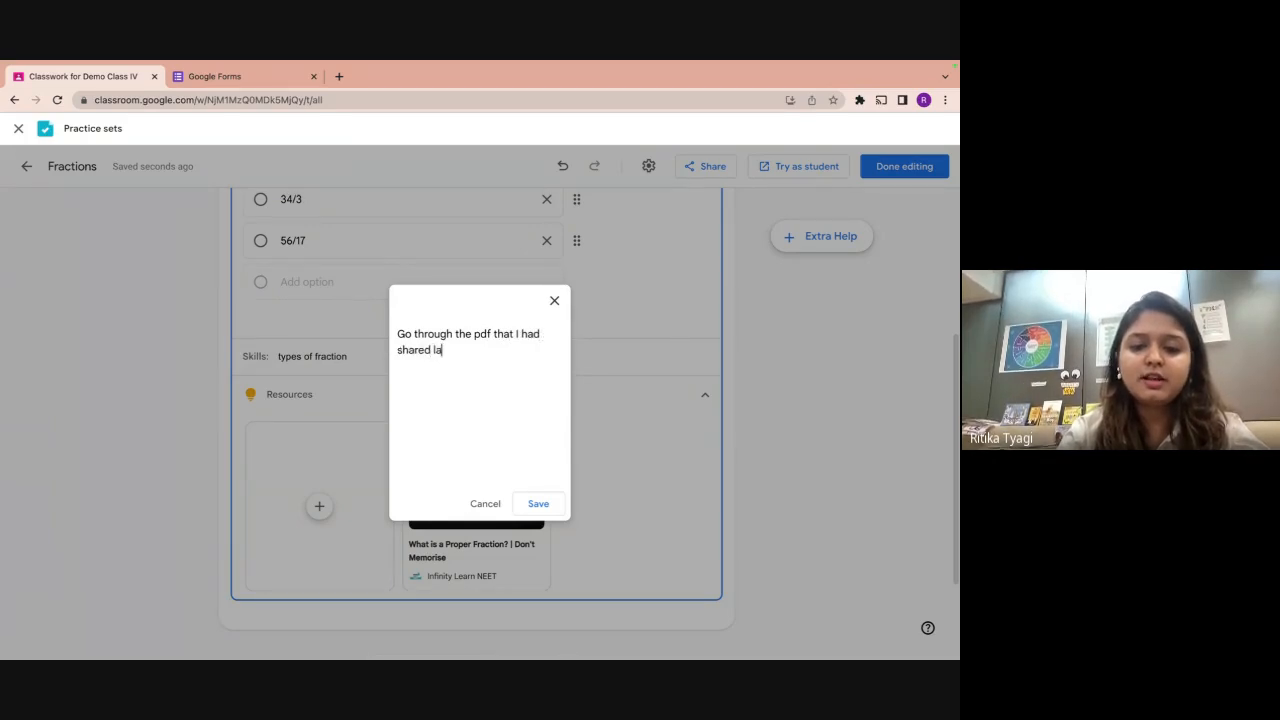
{"action": "left_click", "coordinate": [538, 508]}
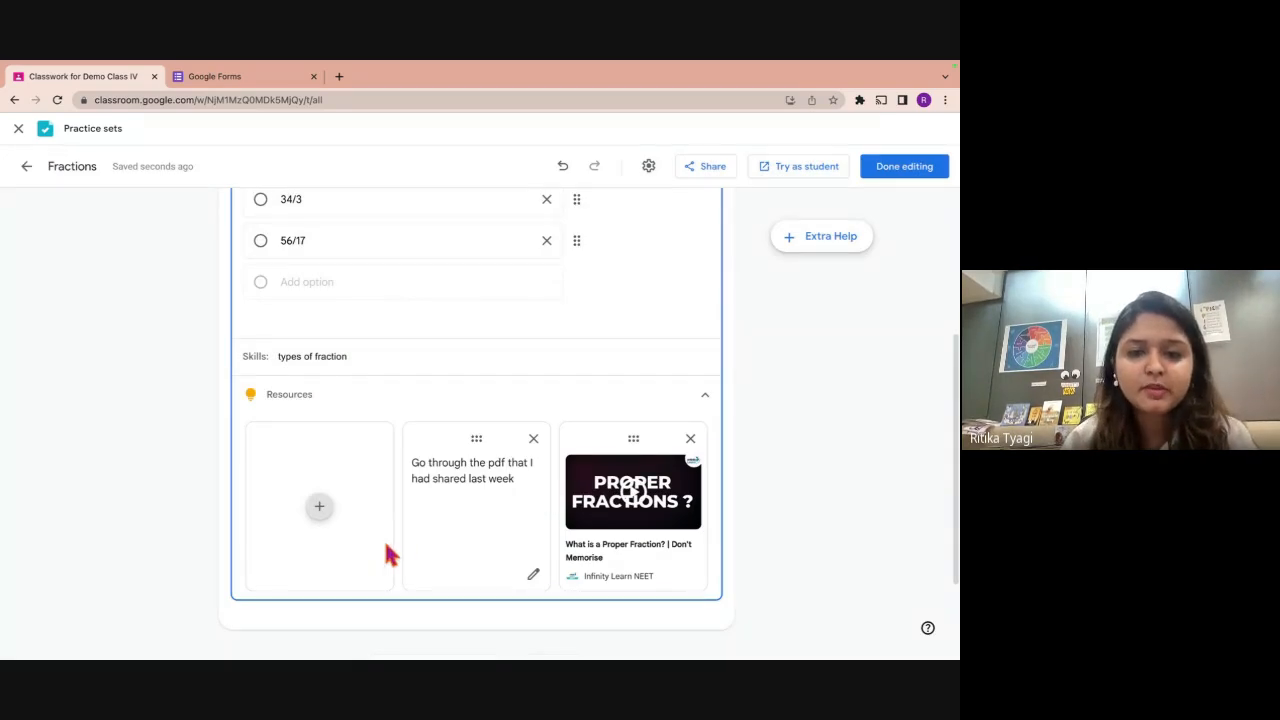
Add a blank short-answer question after question 1.
{"action": "scroll", "coordinate": [391, 551], "scroll_direction": "down", "scroll_amount": 2}
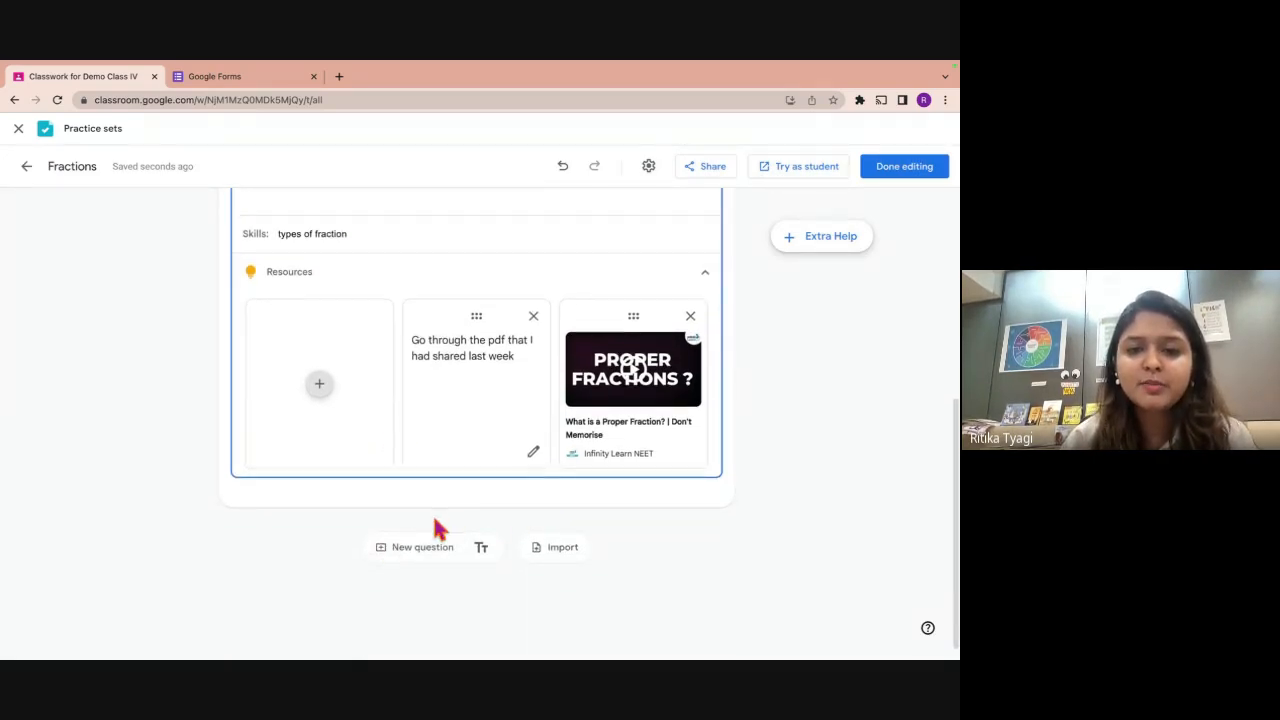
{"action": "scroll", "coordinate": [432, 516], "scroll_direction": "down", "scroll_amount": 1}
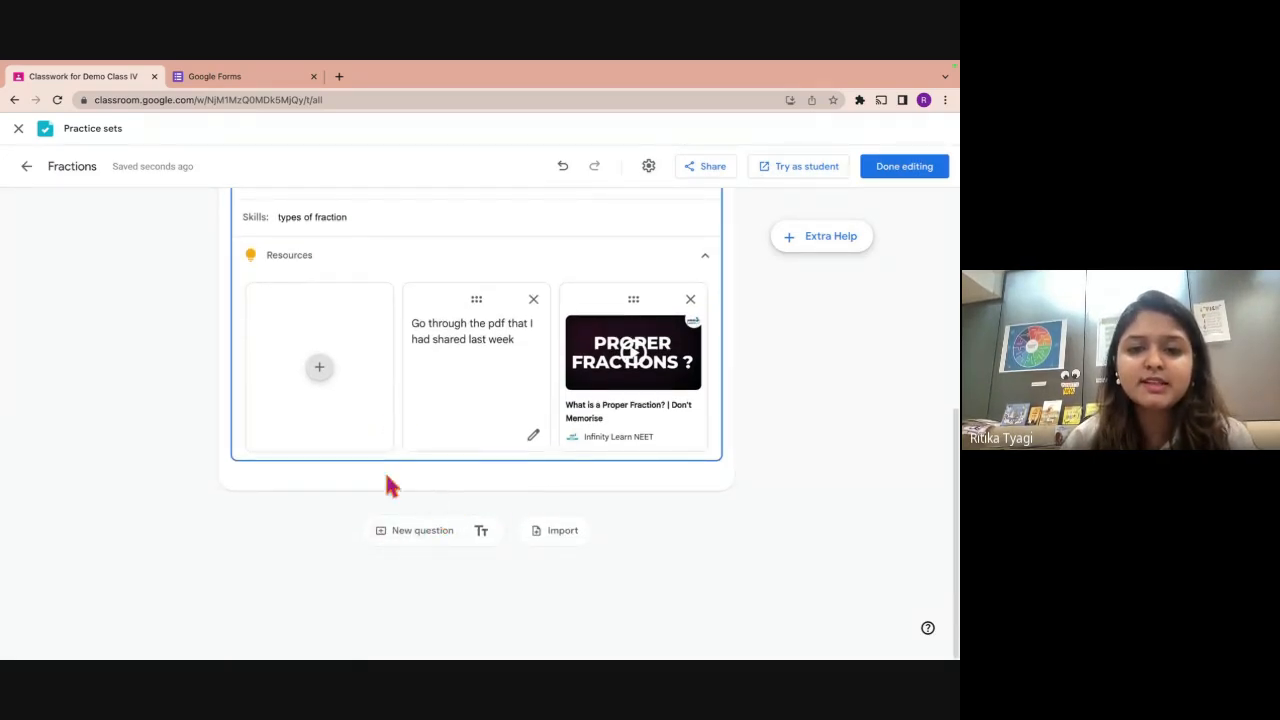
{"action": "left_click", "coordinate": [423, 537]}
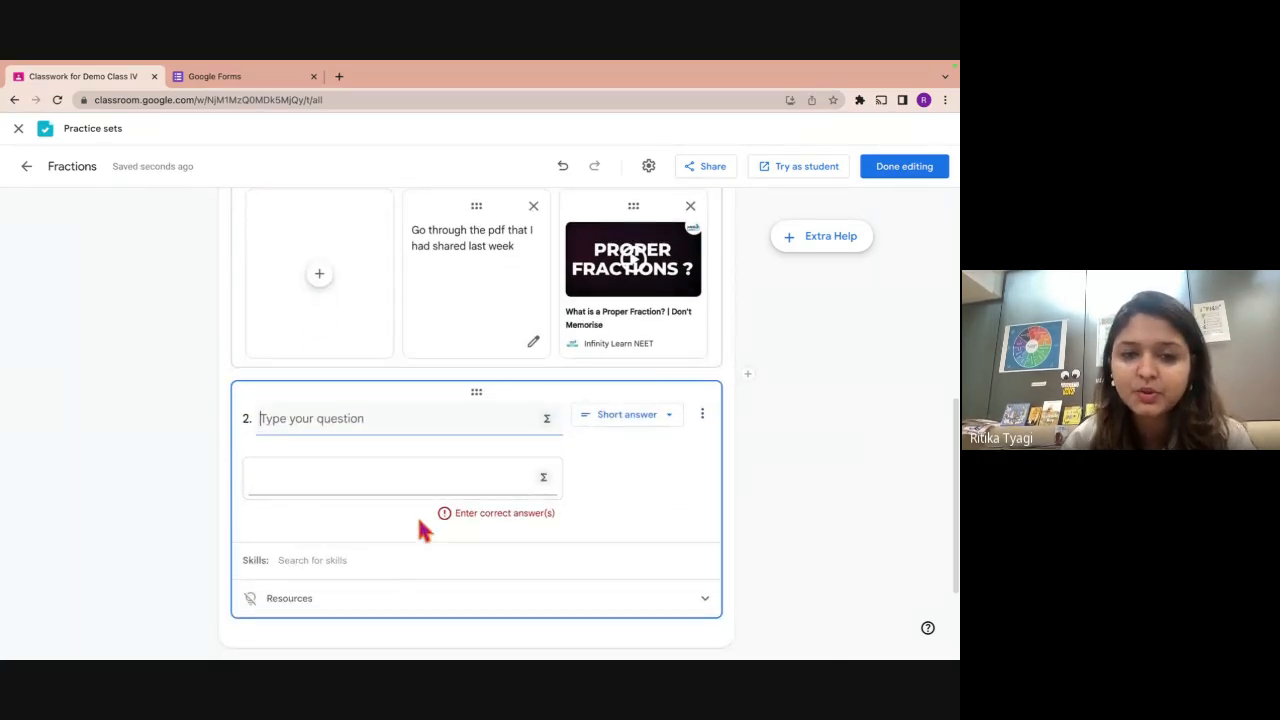
{"action": "scroll", "coordinate": [412, 490], "scroll_direction": "down", "scroll_amount": 1}
{"action": "scroll", "coordinate": [409, 484], "scroll_direction": "up", "scroll_amount": 1}
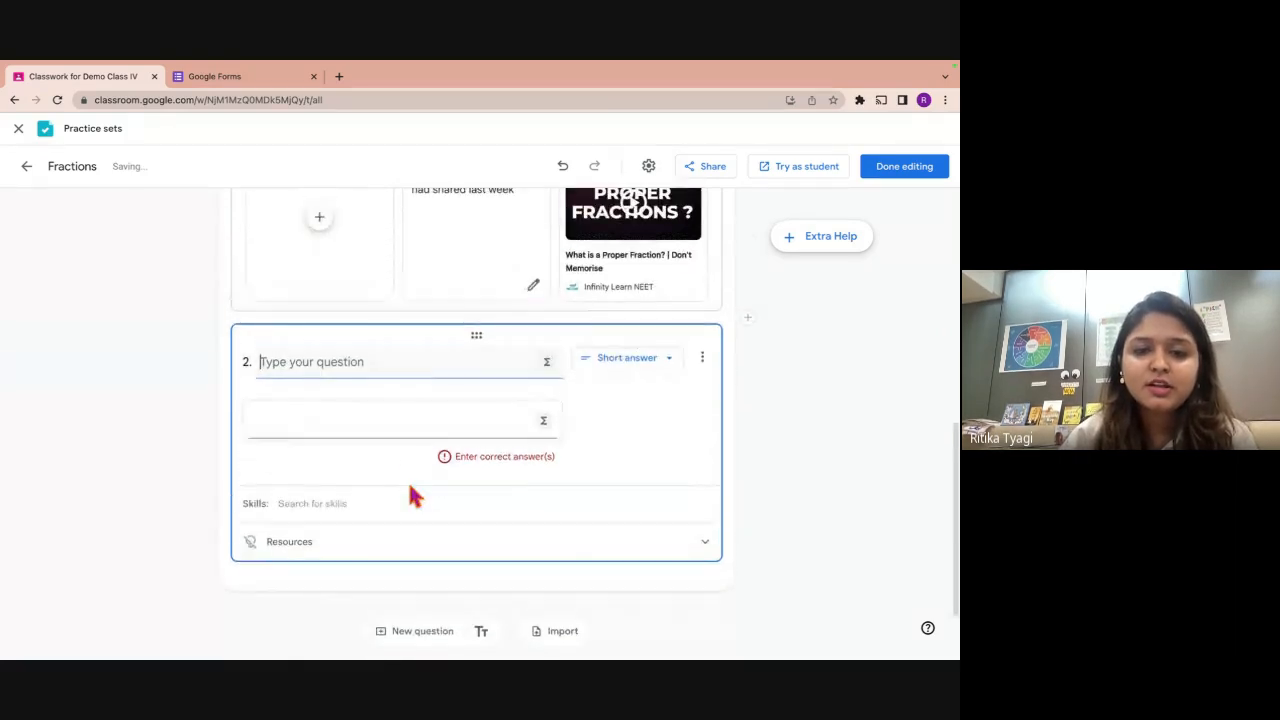
{"action": "scroll", "coordinate": [586, 450], "scroll_direction": "down", "scroll_amount": 1}
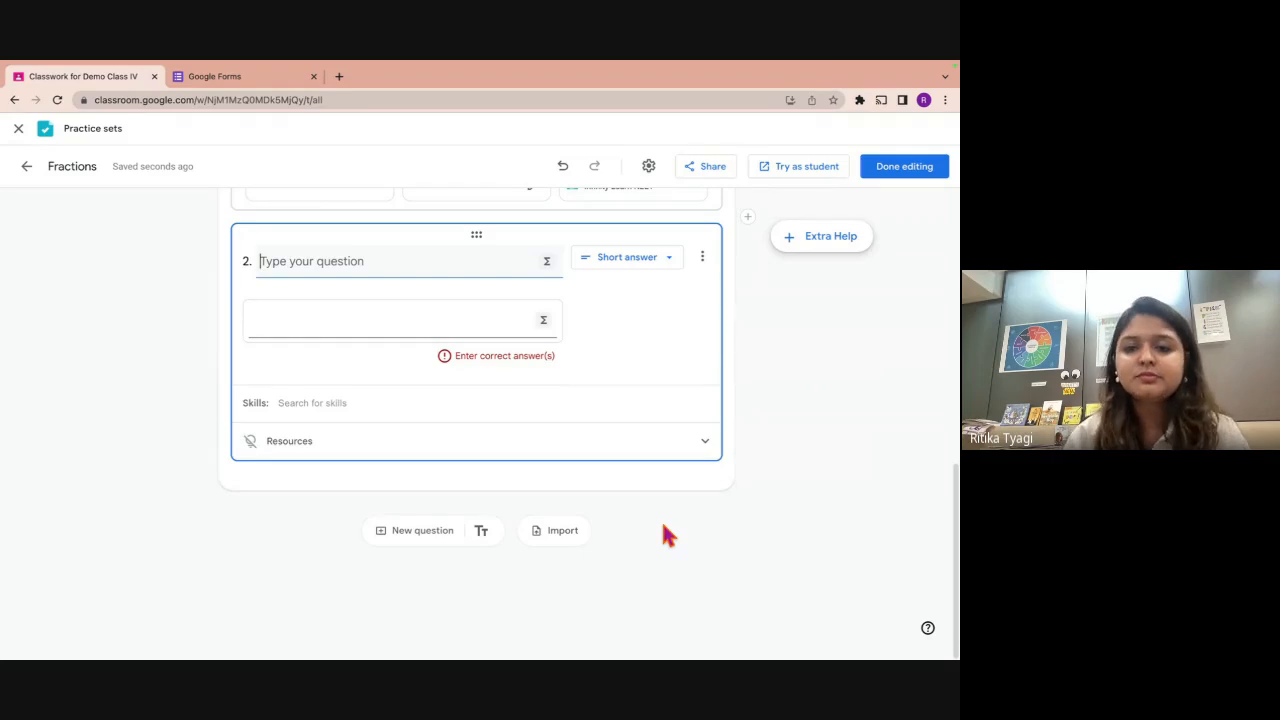
Import the questions of the MATH TEST form from Drive into the practice set.
{"action": "left_click", "coordinate": [554, 540]}
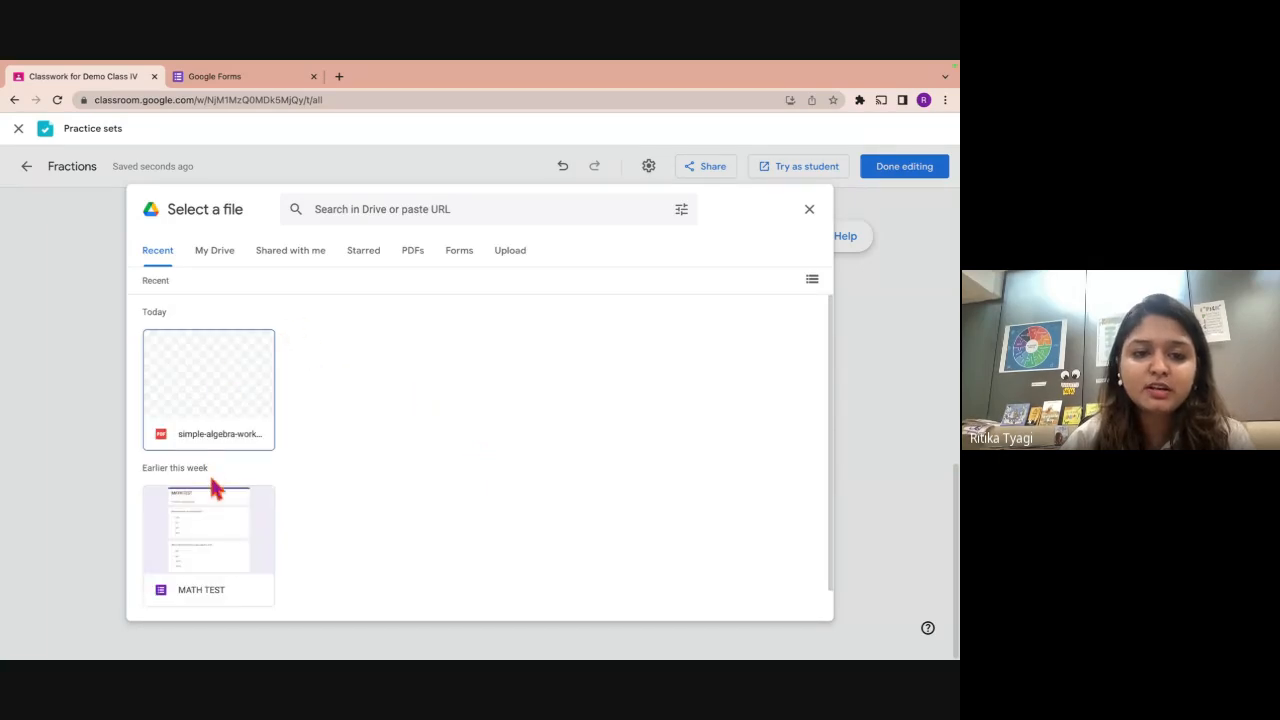
{"action": "scroll", "coordinate": [219, 552], "scroll_direction": "down", "scroll_amount": 1}
{"action": "left_click", "coordinate": [205, 508]}
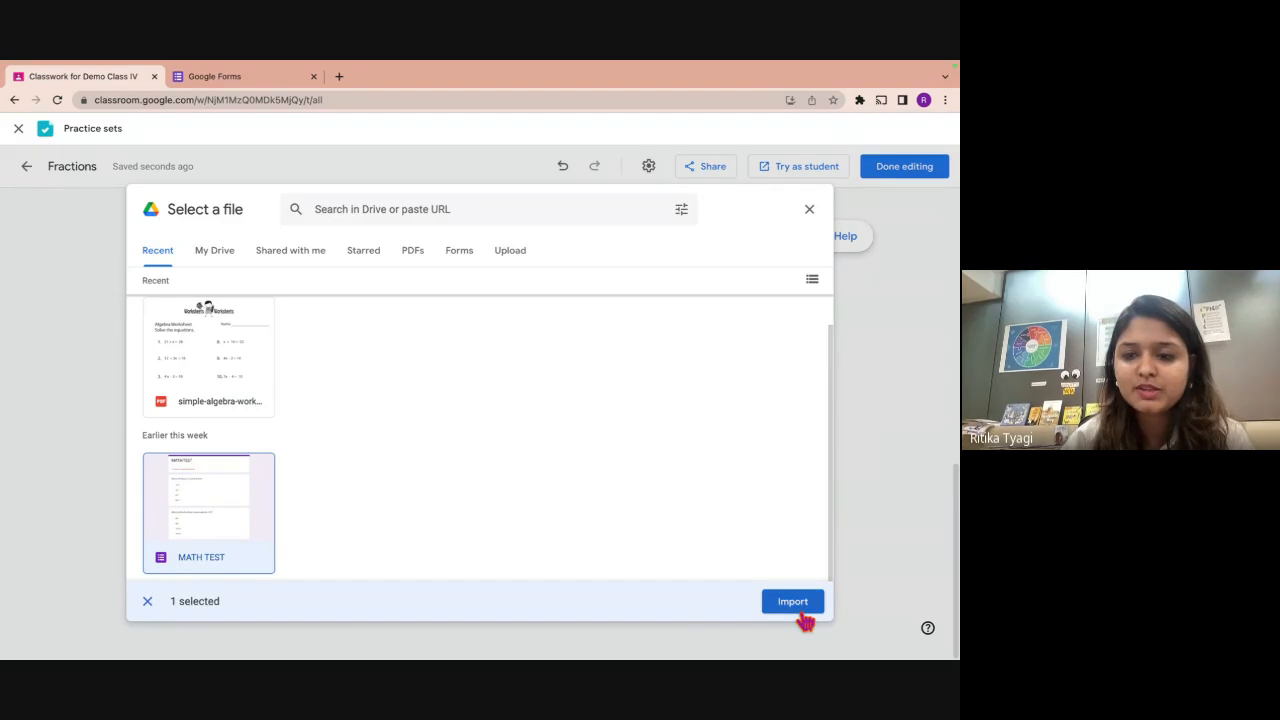
{"action": "left_click", "coordinate": [795, 607]}
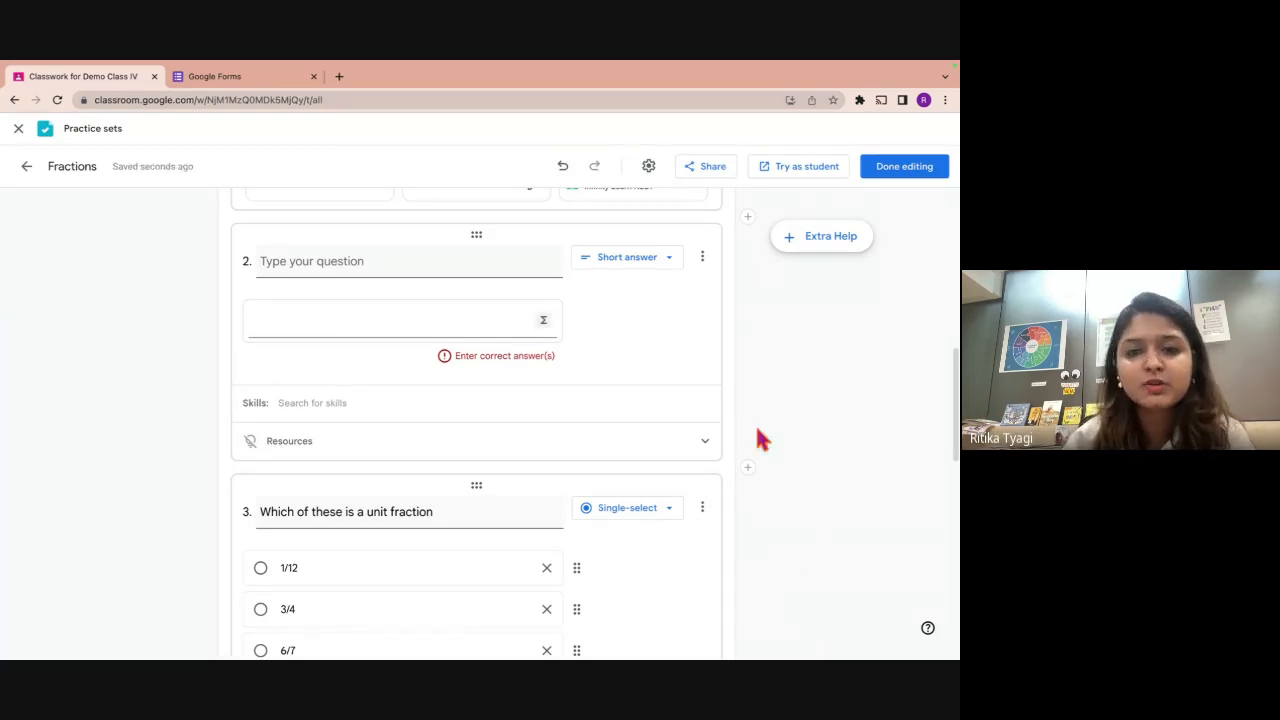
Delete the empty short-answer question 2 from the practice set.
{"action": "scroll", "coordinate": [758, 435], "scroll_direction": "up", "scroll_amount": 2}
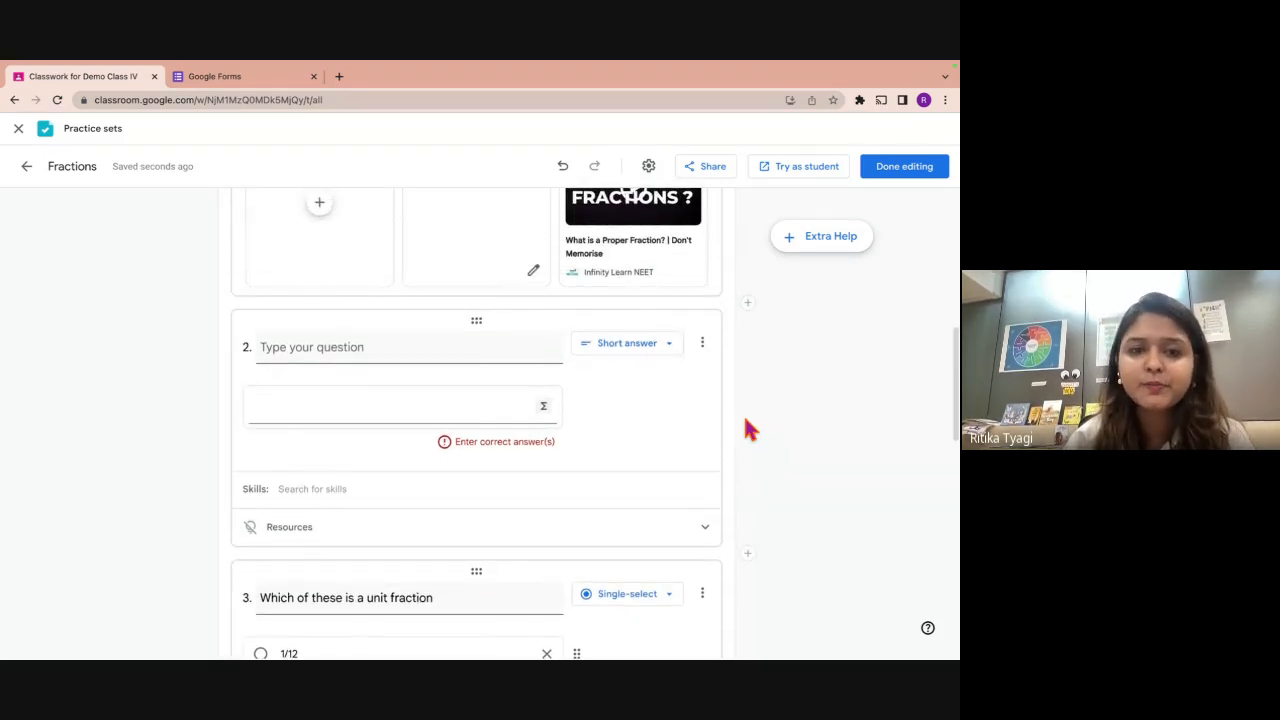
{"action": "left_click", "coordinate": [677, 446]}
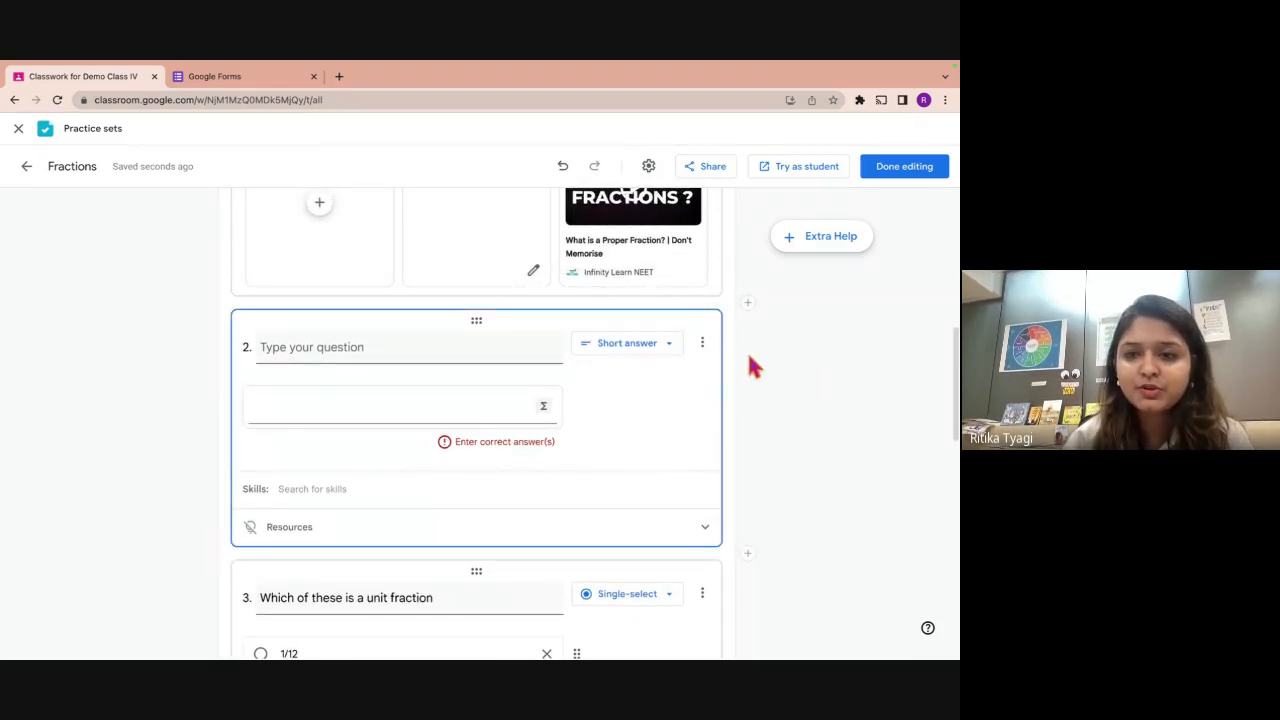
{"action": "left_click", "coordinate": [704, 344]}
{"action": "left_click", "coordinate": [700, 426]}
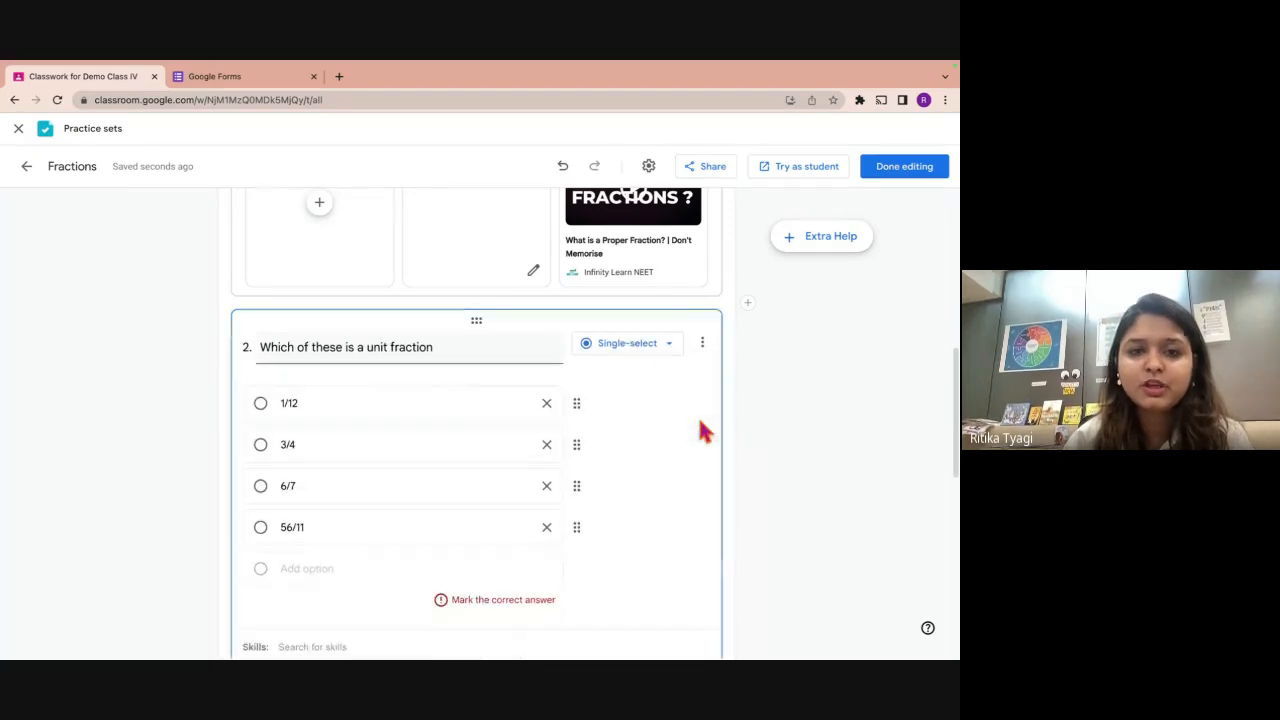
Open the MATH TEST form in Google Forms and compare its questions with the ones imported into the practice set.
{"action": "scroll", "coordinate": [449, 420], "scroll_direction": "down", "scroll_amount": 4}
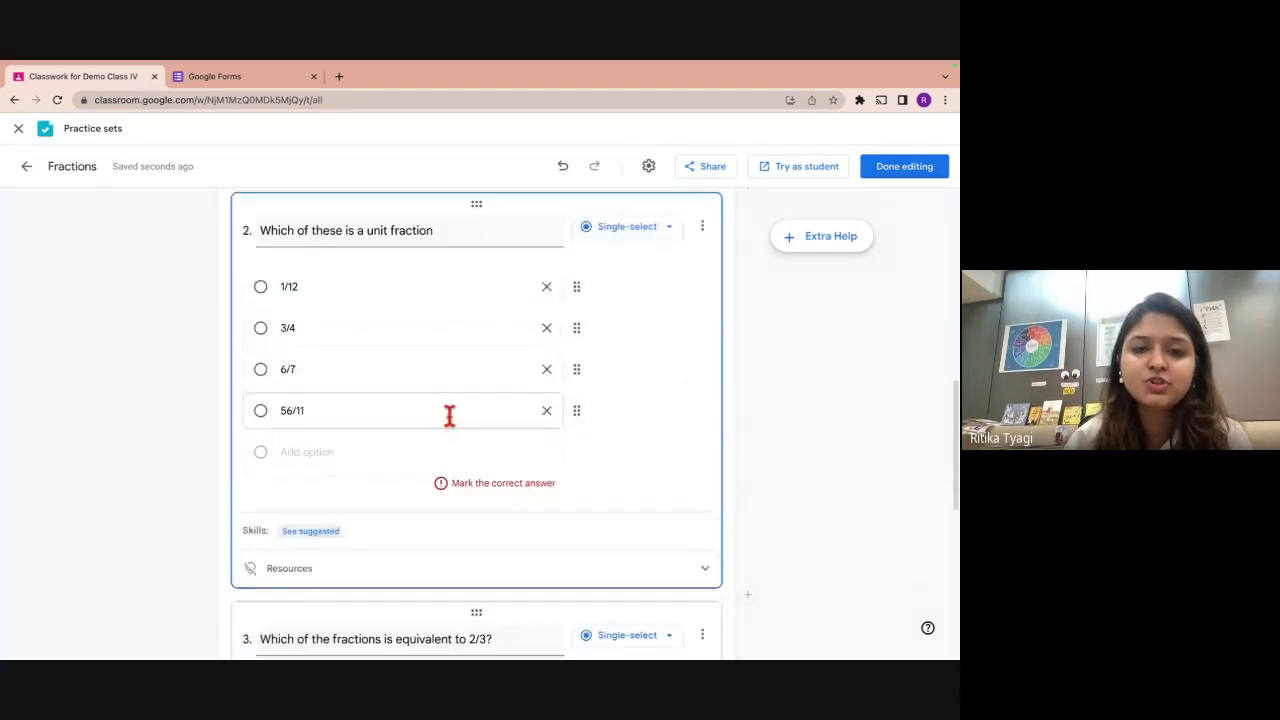
{"action": "left_click", "coordinate": [247, 78]}
{"action": "left_click", "coordinate": [177, 413]}
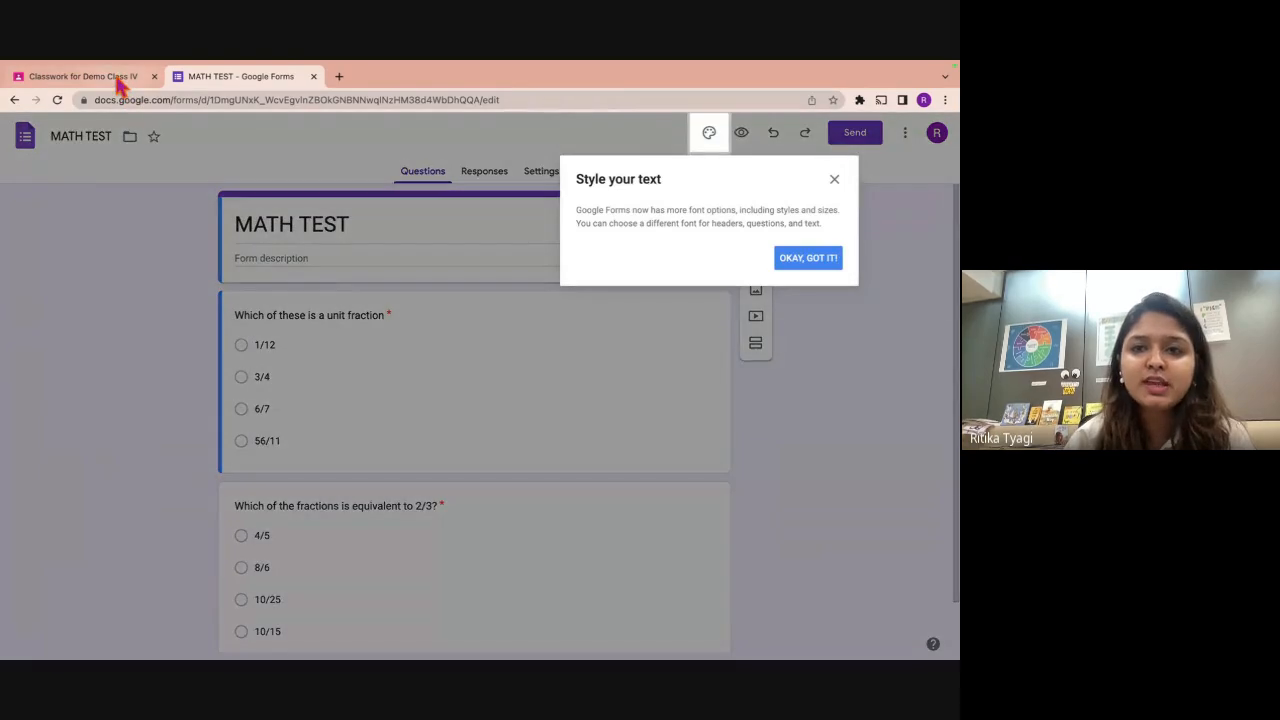
{"action": "left_click", "coordinate": [122, 78]}
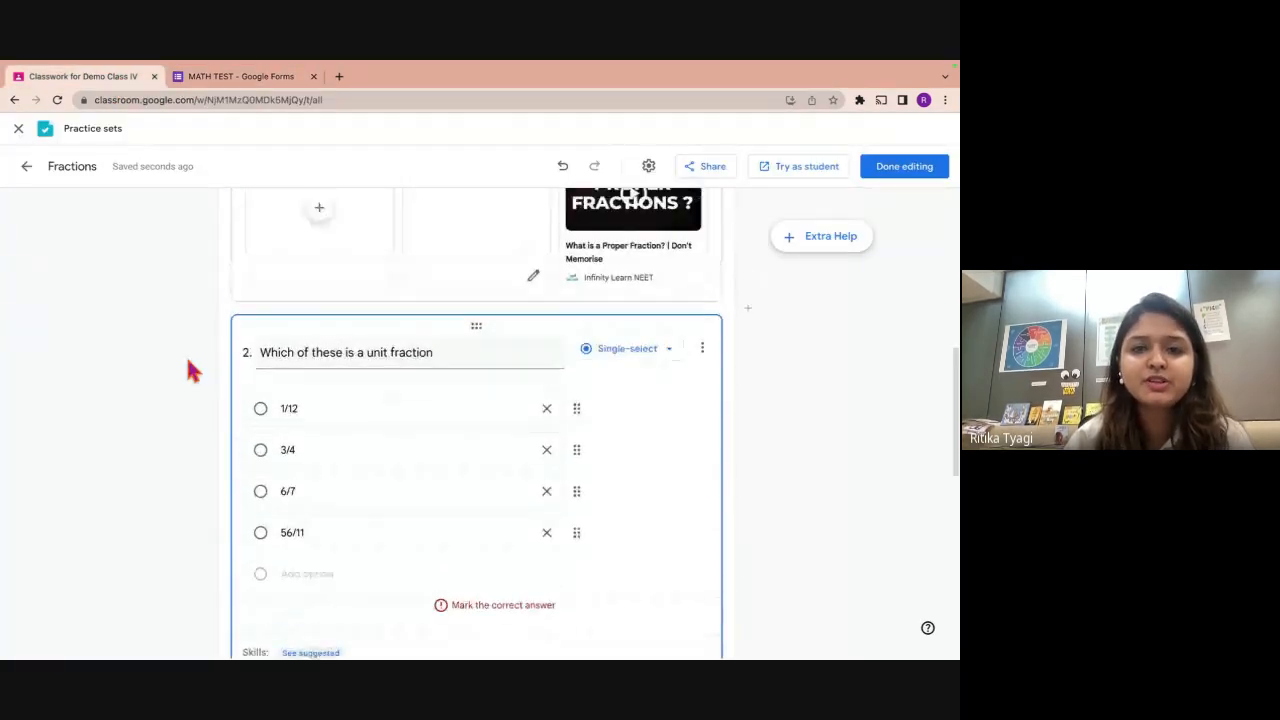
{"action": "scroll", "coordinate": [188, 366], "scroll_direction": "down", "scroll_amount": 3}
{"action": "scroll", "coordinate": [193, 371], "scroll_direction": "down", "scroll_amount": 3}
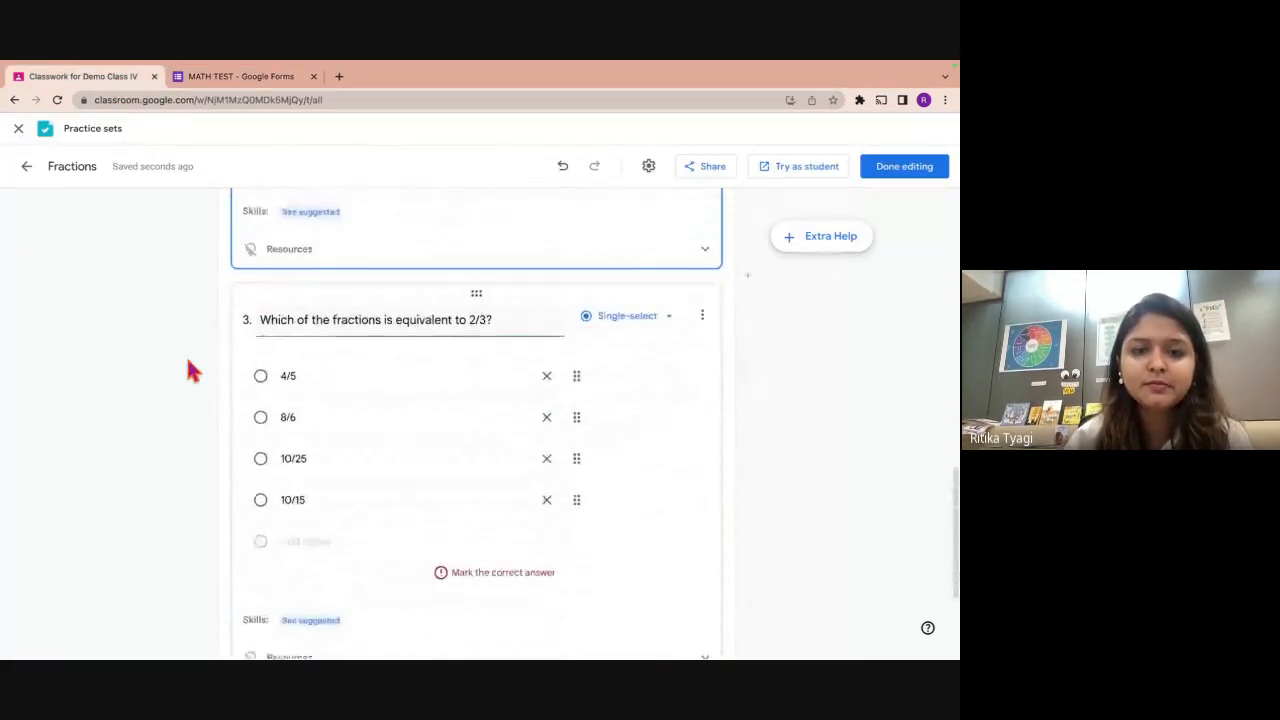
Mark 1/12 as the correct answer of question 2 and 10/15 as the correct answer of question 3.
{"action": "scroll", "coordinate": [190, 369], "scroll_direction": "up", "scroll_amount": 5}
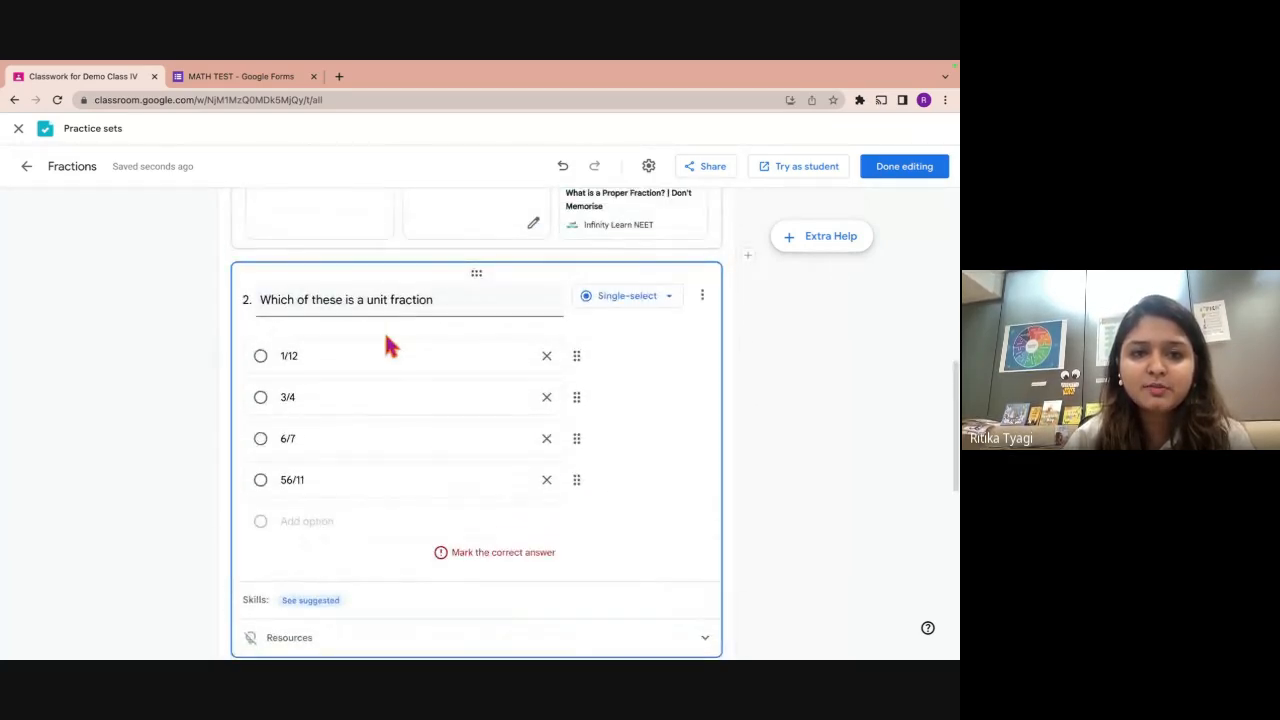
{"action": "left_click", "coordinate": [260, 356]}
{"action": "scroll", "coordinate": [208, 440], "scroll_direction": "down", "scroll_amount": 5}
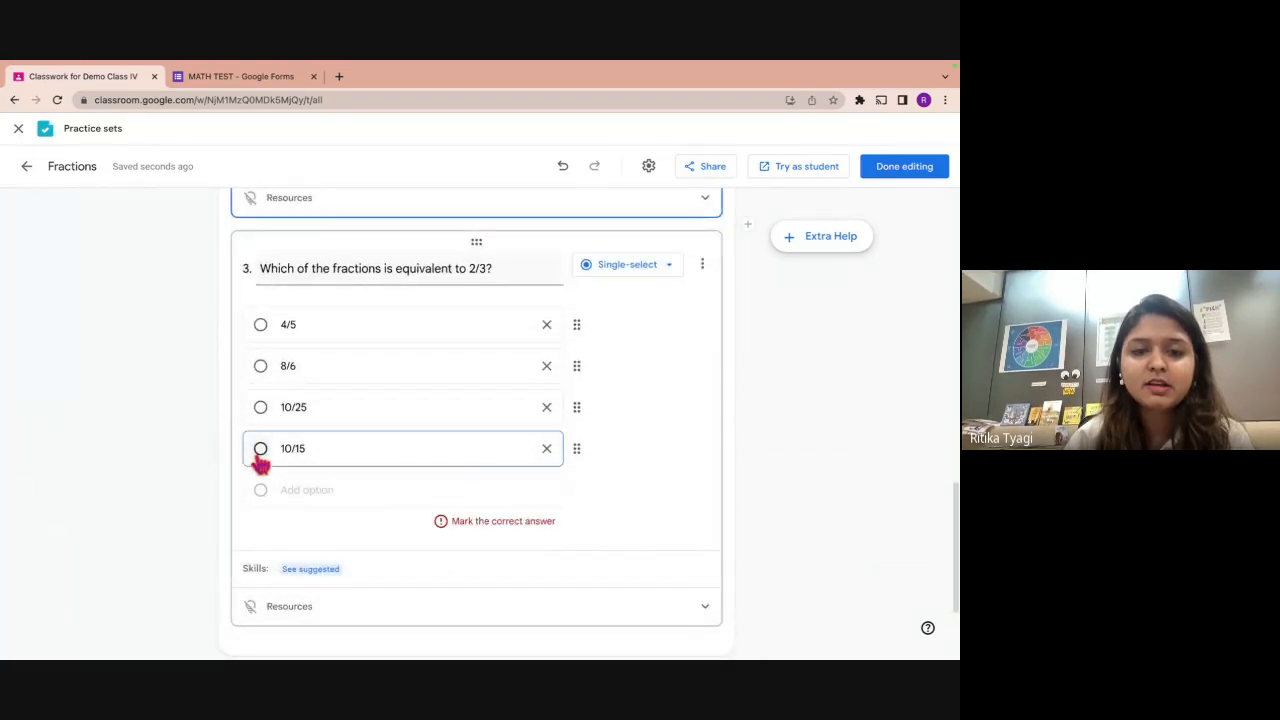
{"action": "left_click", "coordinate": [260, 452]}
Assign the suggested skill "Write fractions as multiples of unit fraction" to question 2 and expand its resources.
{"action": "scroll", "coordinate": [206, 408], "scroll_direction": "up", "scroll_amount": 4}
{"action": "scroll", "coordinate": [206, 409], "scroll_direction": "up", "scroll_amount": 1}
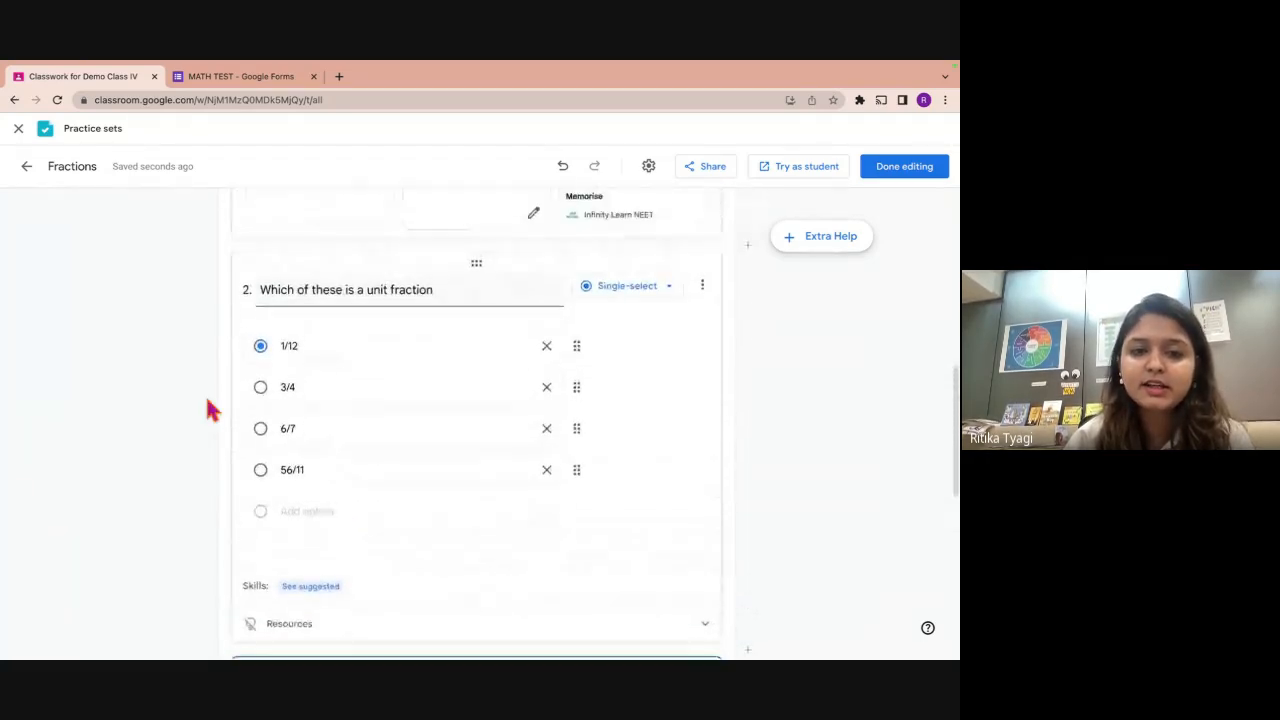
{"action": "left_click", "coordinate": [328, 594]}
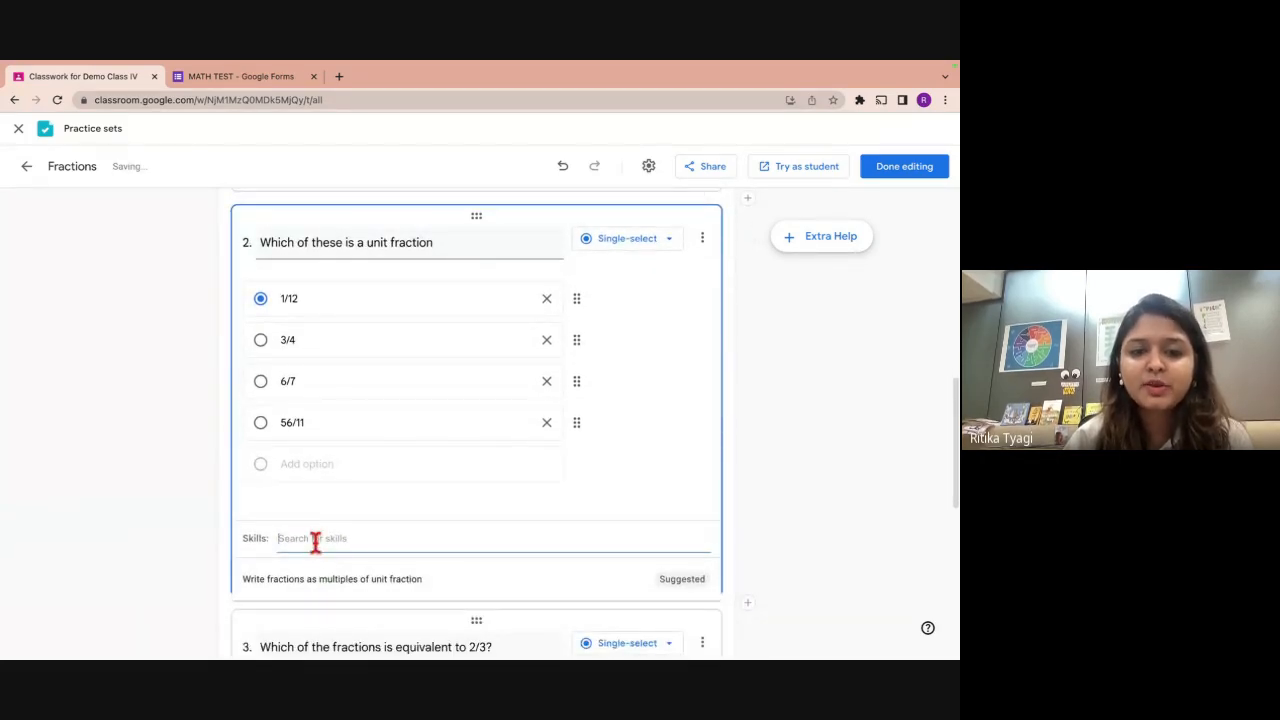
{"action": "left_click", "coordinate": [308, 579]}
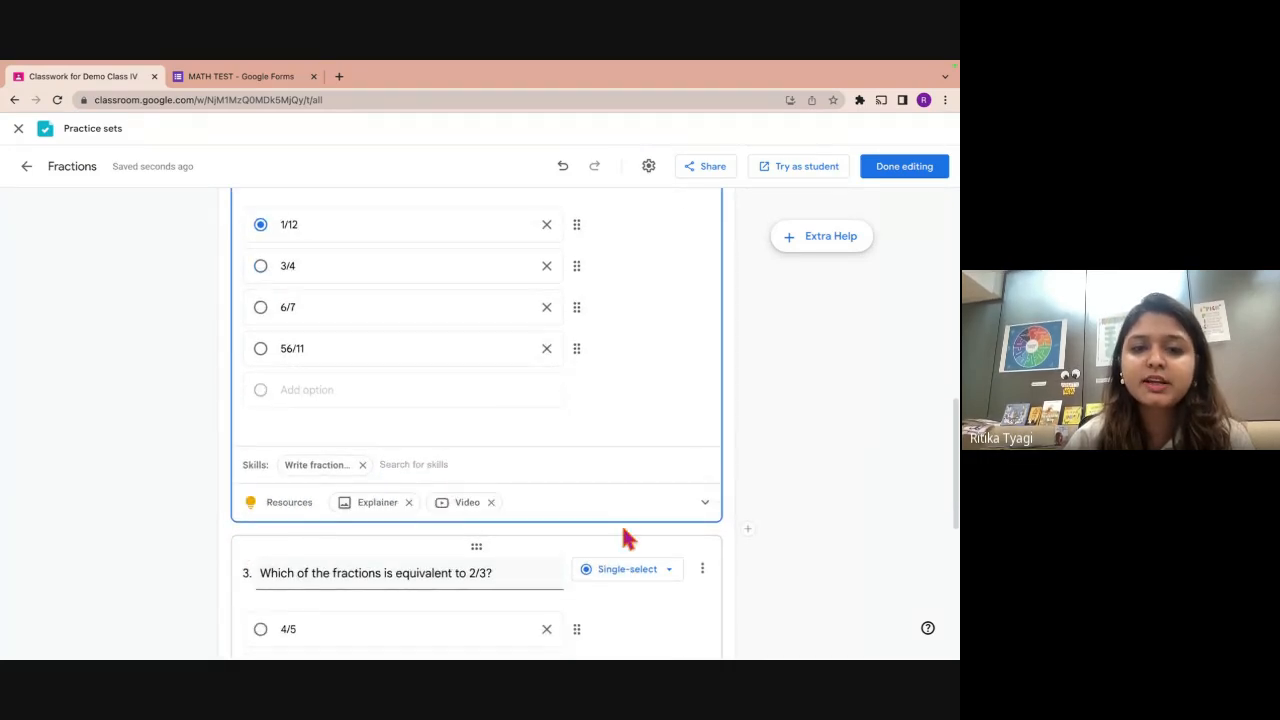
{"action": "left_click", "coordinate": [705, 505]}
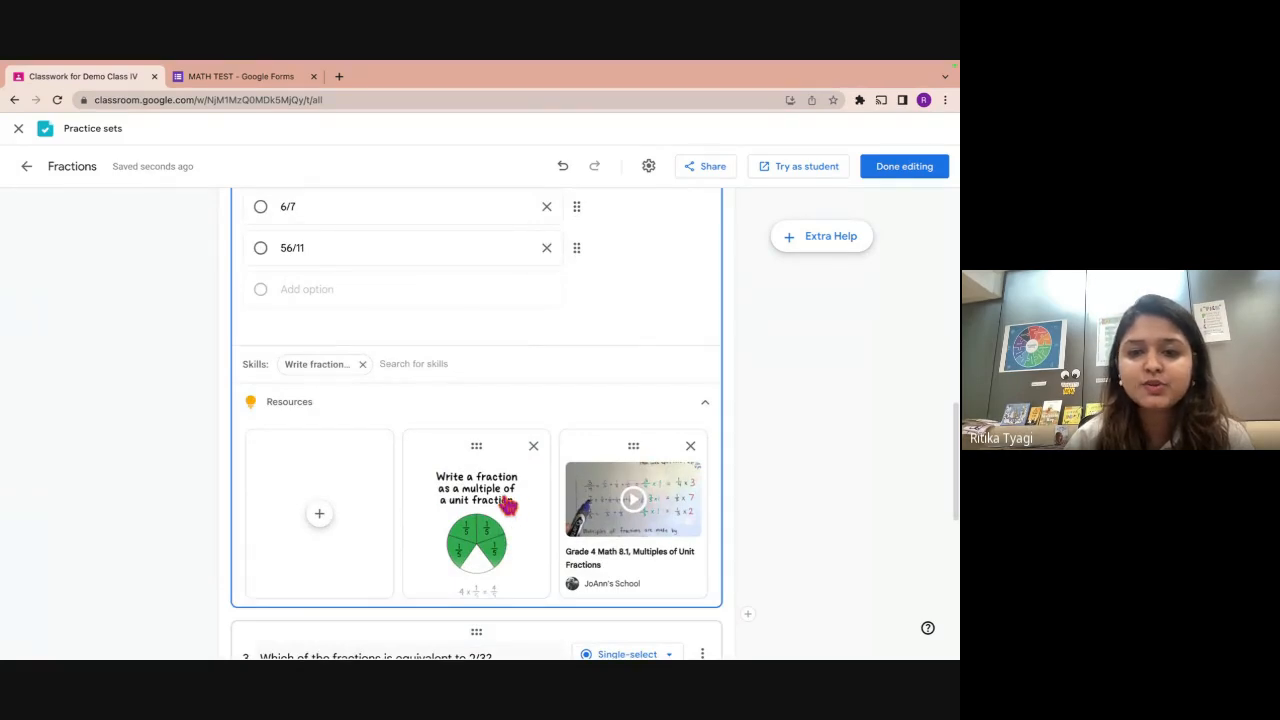
View the "Write a fraction as a multiple of a unit fraction" image among question 2's resources at full size and close it.
{"action": "left_click", "coordinate": [500, 507]}
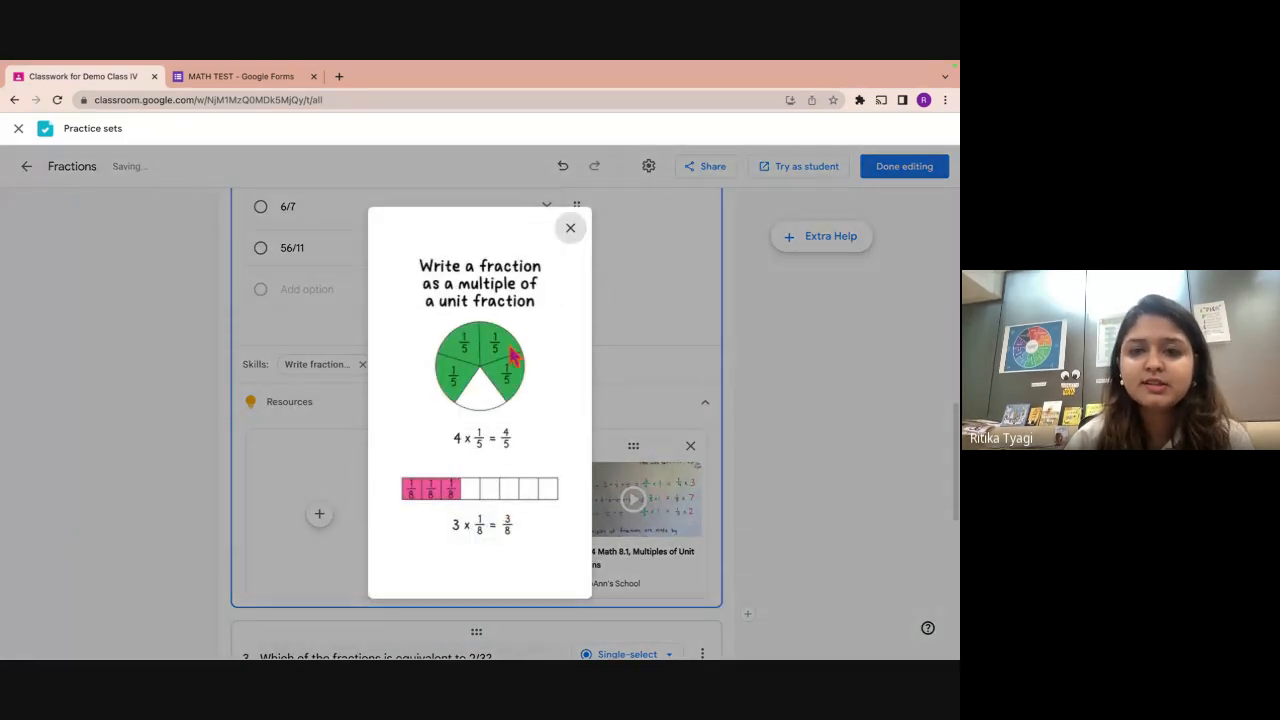
{"action": "left_click", "coordinate": [570, 229]}
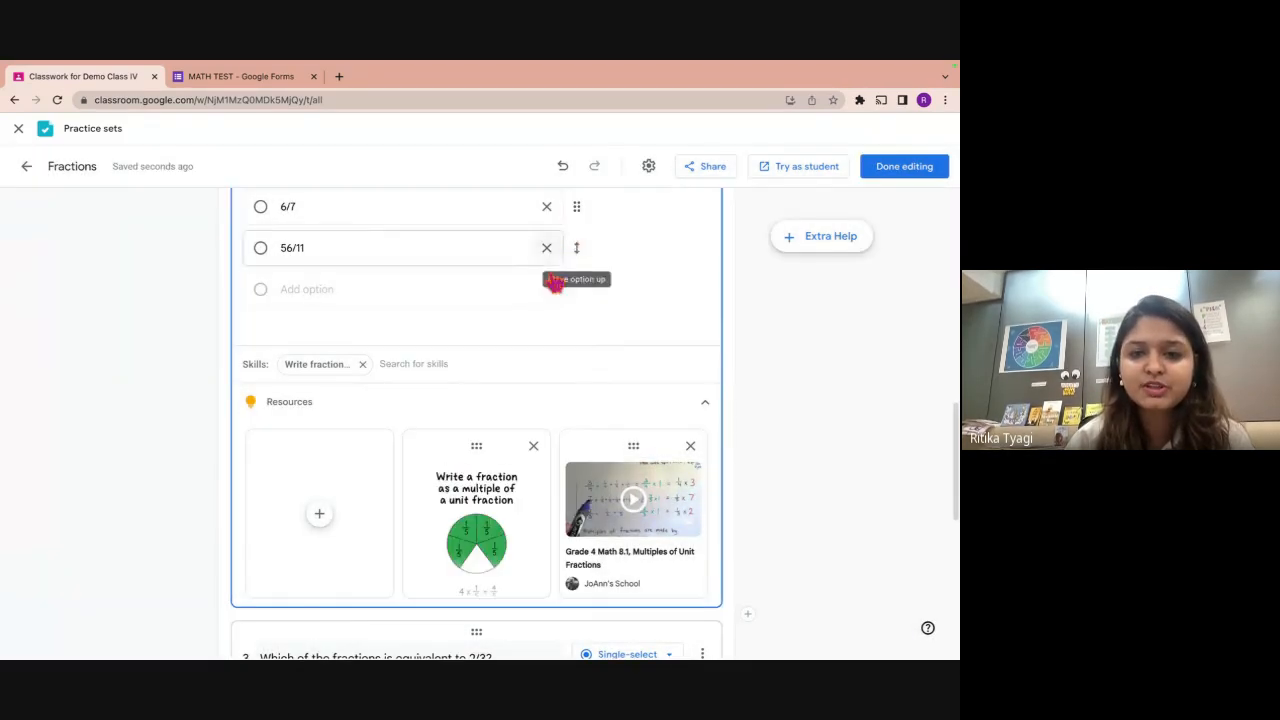
{"action": "left_click", "coordinate": [474, 550]}
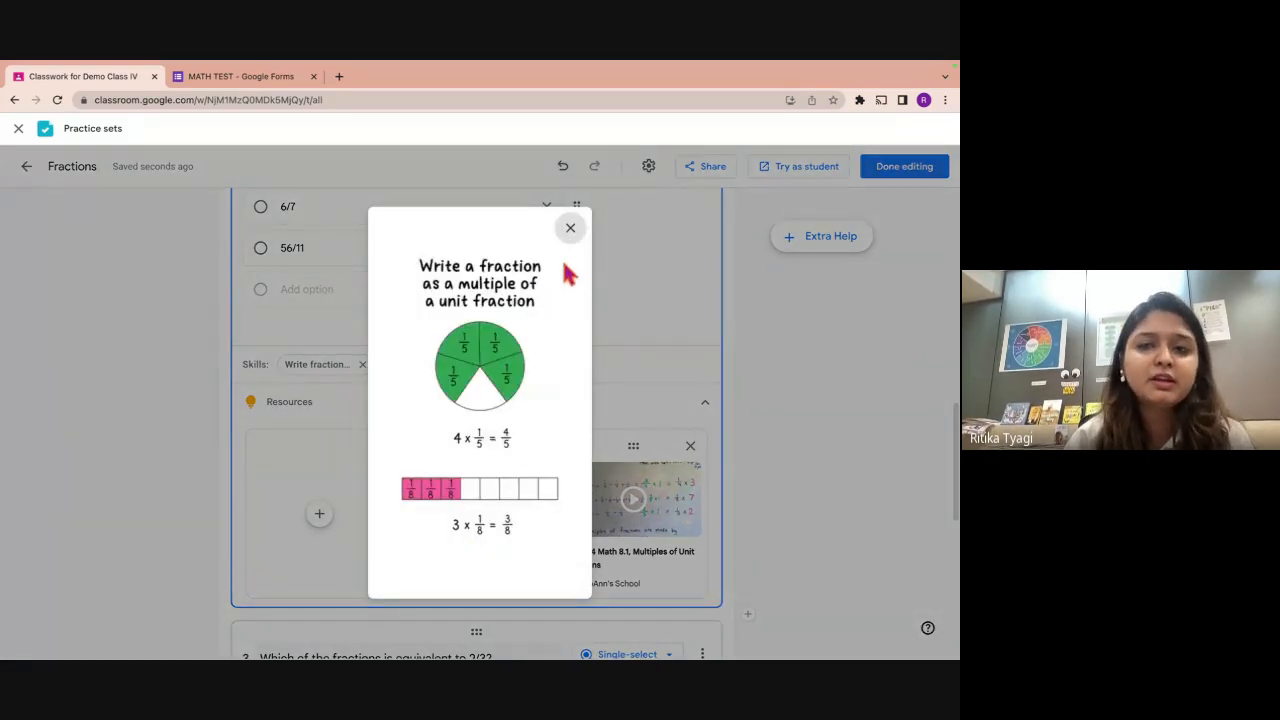
{"action": "left_click", "coordinate": [570, 228]}
Assign the suggested skill "Write equivalent fractions" to question 3, adding its explainer and hint resources.
{"action": "scroll", "coordinate": [196, 472], "scroll_direction": "down", "scroll_amount": 5}
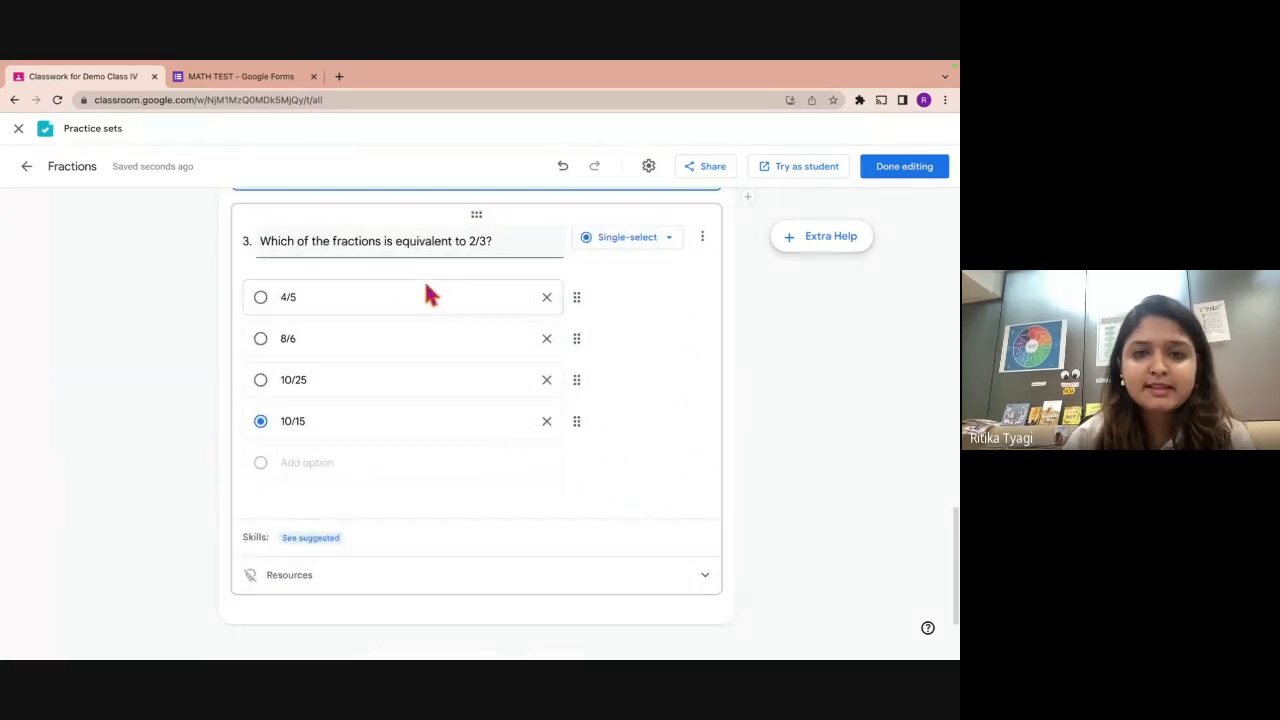
{"action": "scroll", "coordinate": [298, 540], "scroll_direction": "down", "scroll_amount": 1}
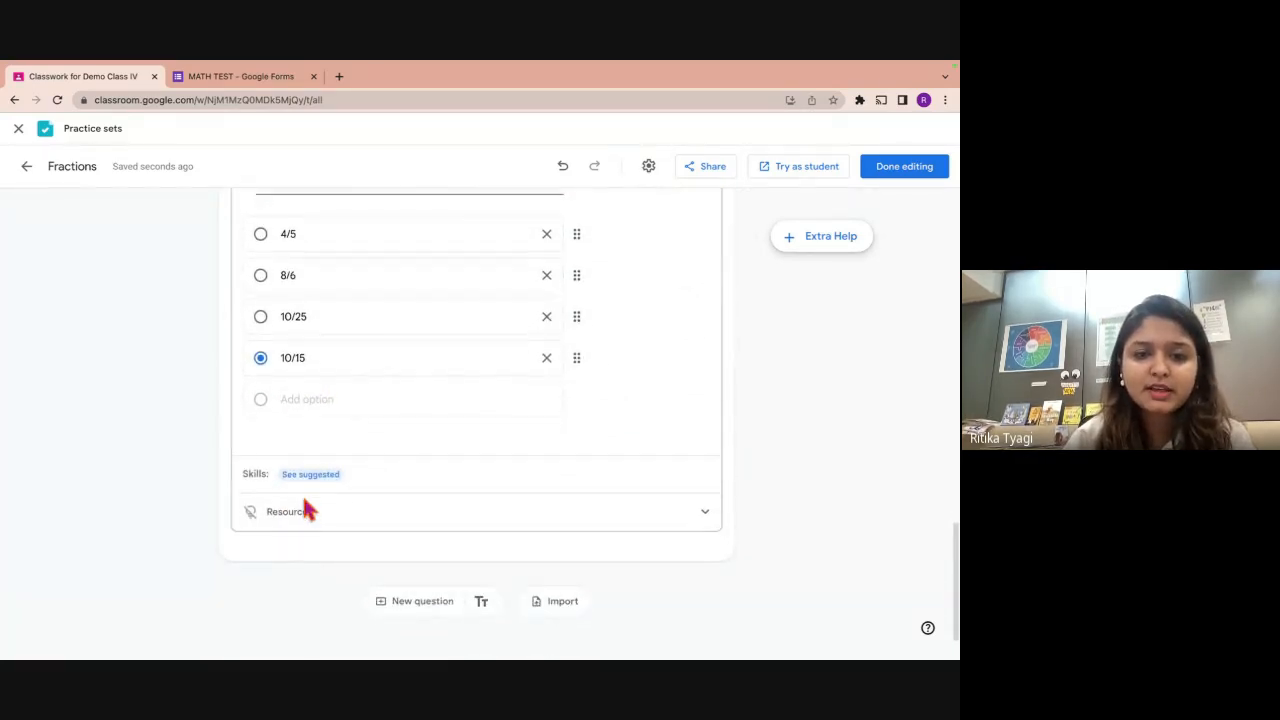
{"action": "left_click", "coordinate": [312, 476]}
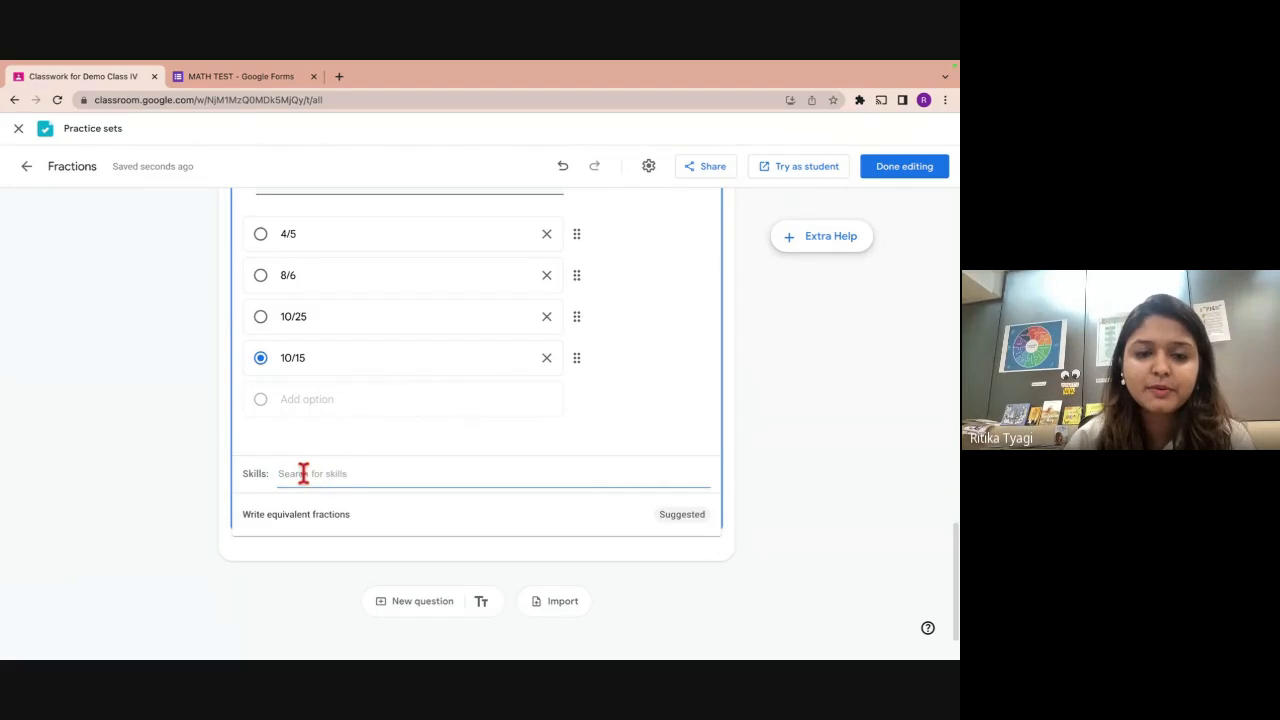
{"action": "left_click", "coordinate": [302, 520]}
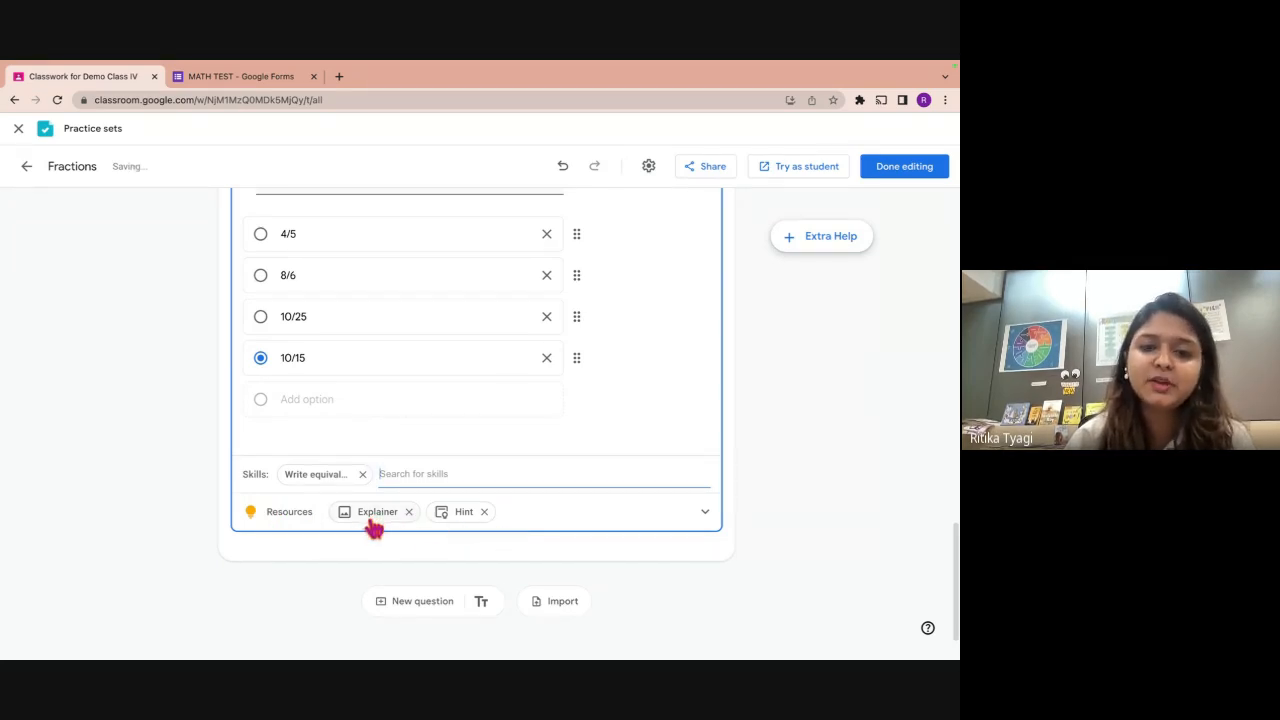
Open the Fractions practice set in the student preview and look through its three questions.
{"action": "scroll", "coordinate": [478, 532], "scroll_direction": "up", "scroll_amount": 6}
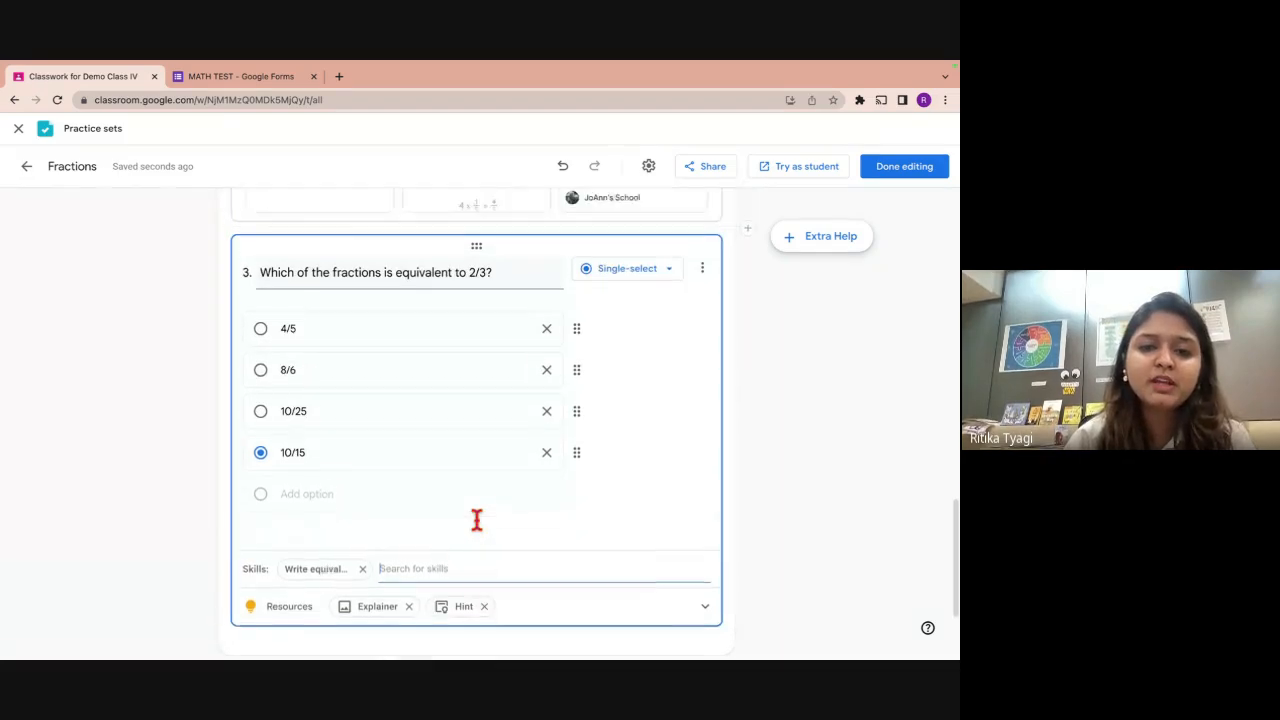
{"action": "scroll", "coordinate": [477, 520], "scroll_direction": "up", "scroll_amount": 10}
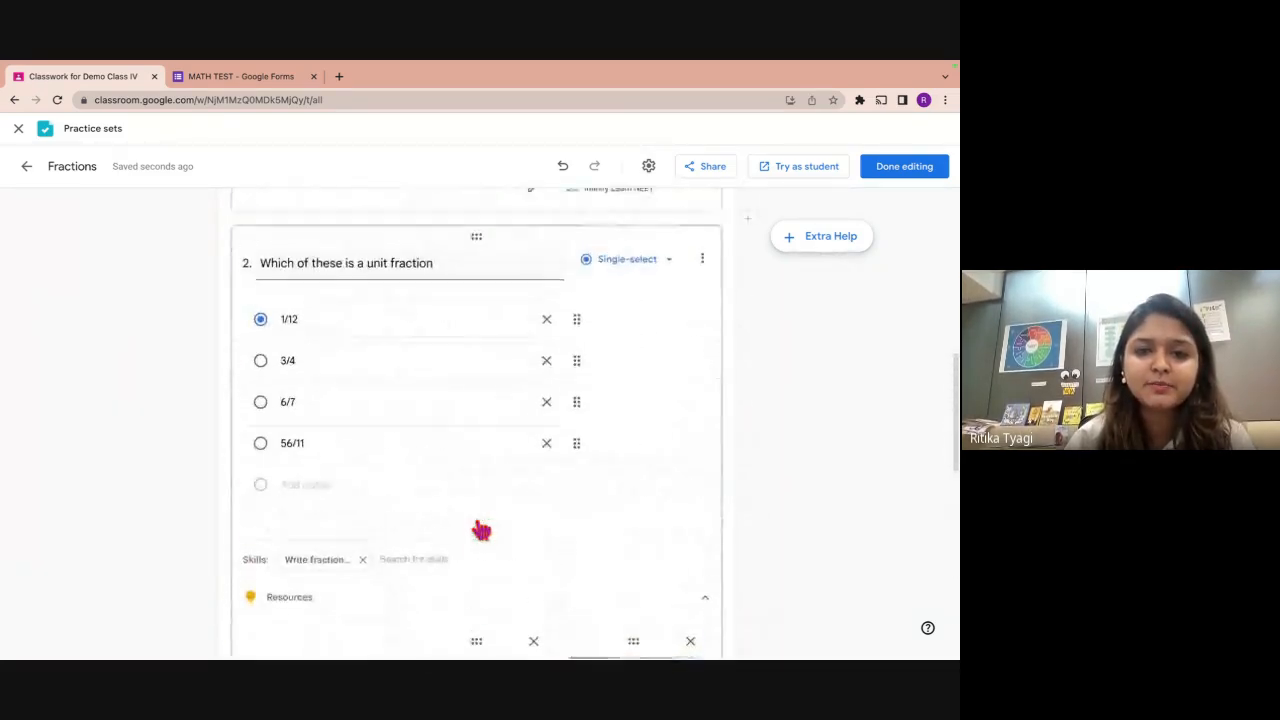
{"action": "scroll", "coordinate": [478, 532], "scroll_direction": "up", "scroll_amount": 3}
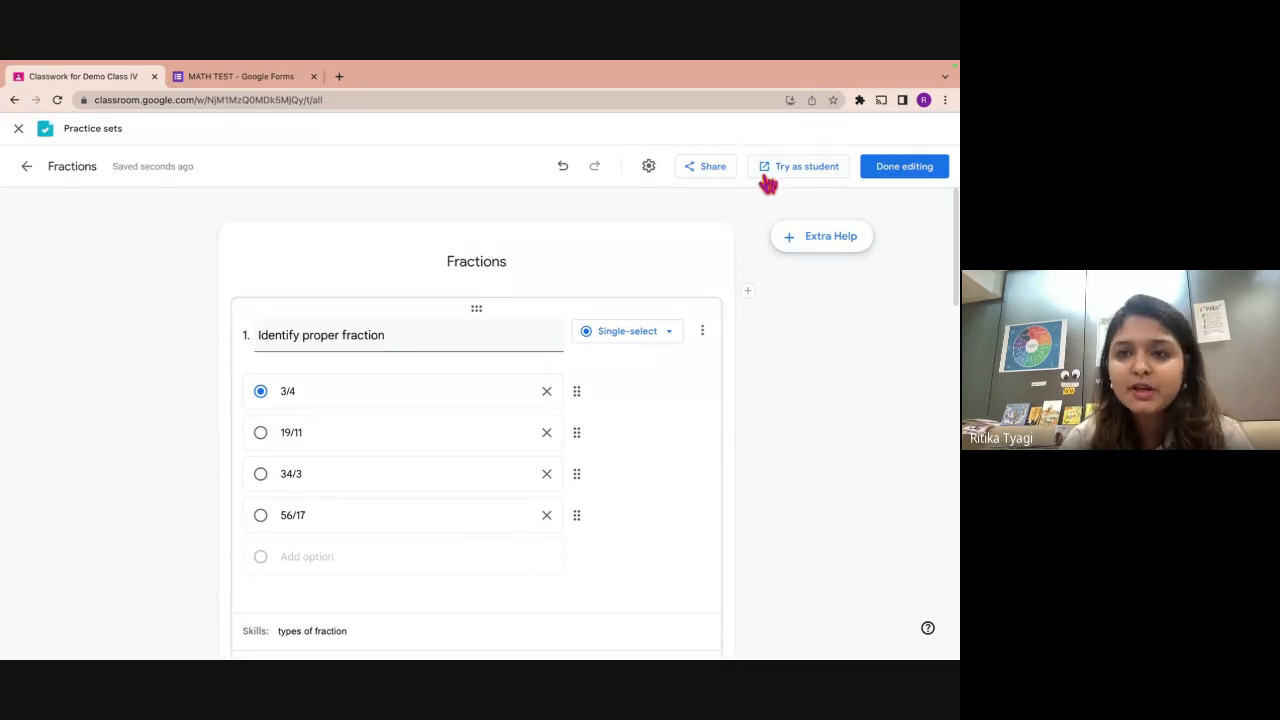
{"action": "left_click", "coordinate": [829, 172]}
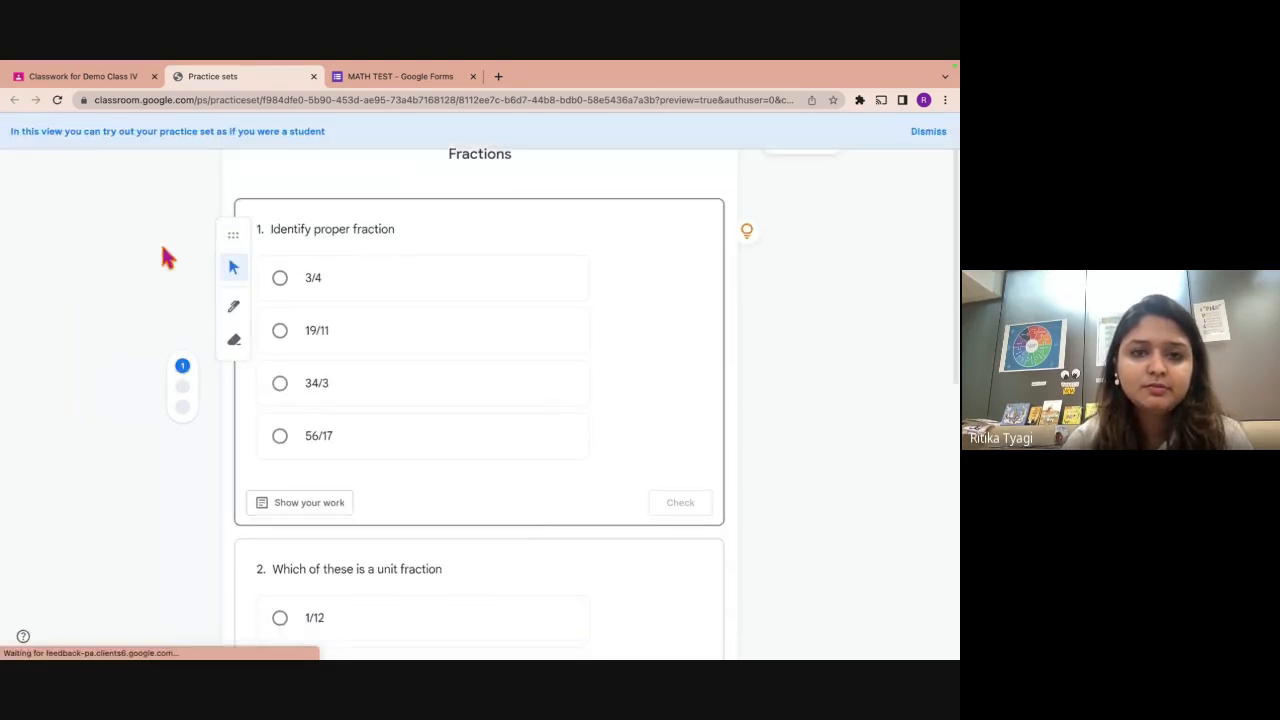
{"action": "scroll", "coordinate": [165, 256], "scroll_direction": "down", "scroll_amount": 6}
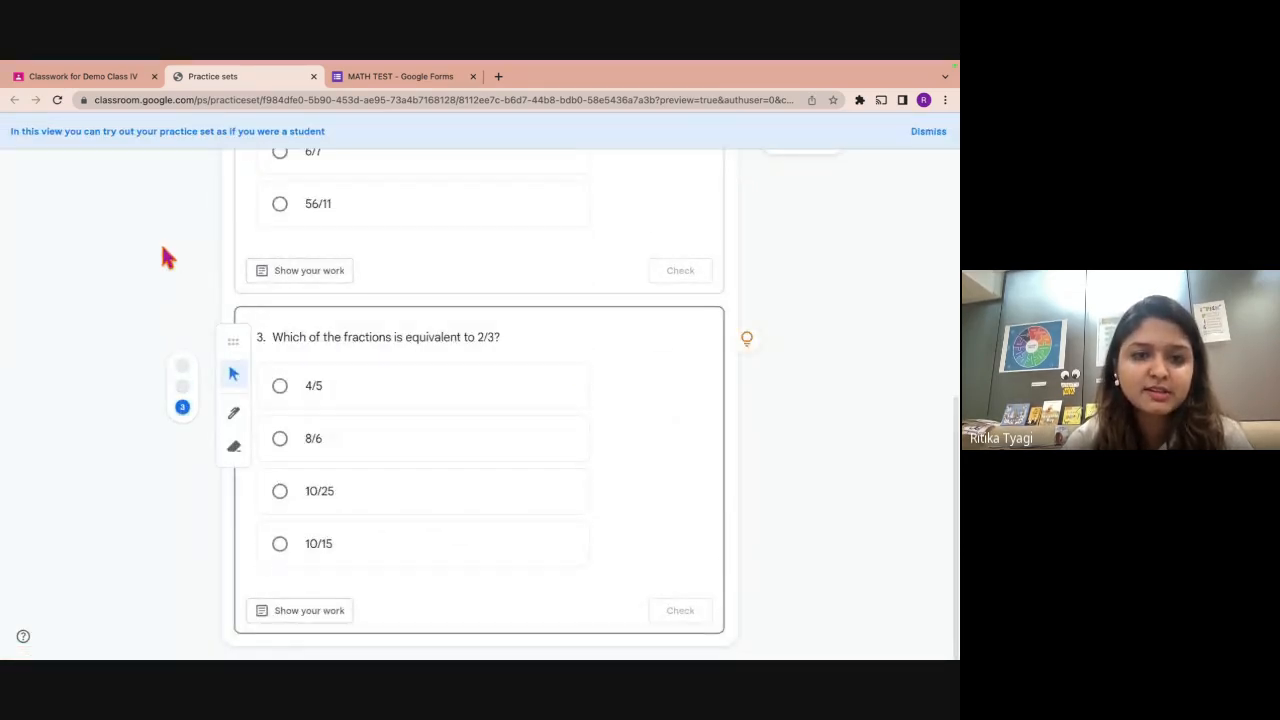
{"action": "scroll", "coordinate": [165, 256], "scroll_direction": "up", "scroll_amount": 6}
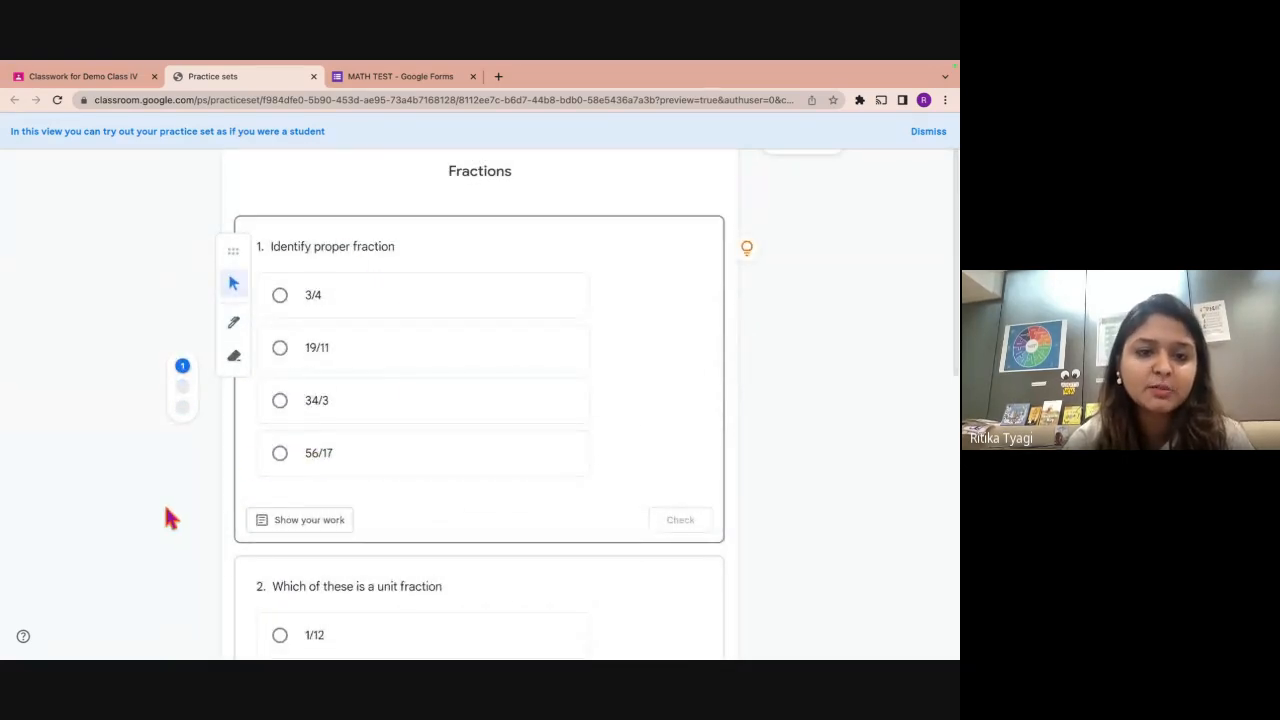
{"action": "scroll", "coordinate": [157, 531], "scroll_direction": "down", "scroll_amount": 6}
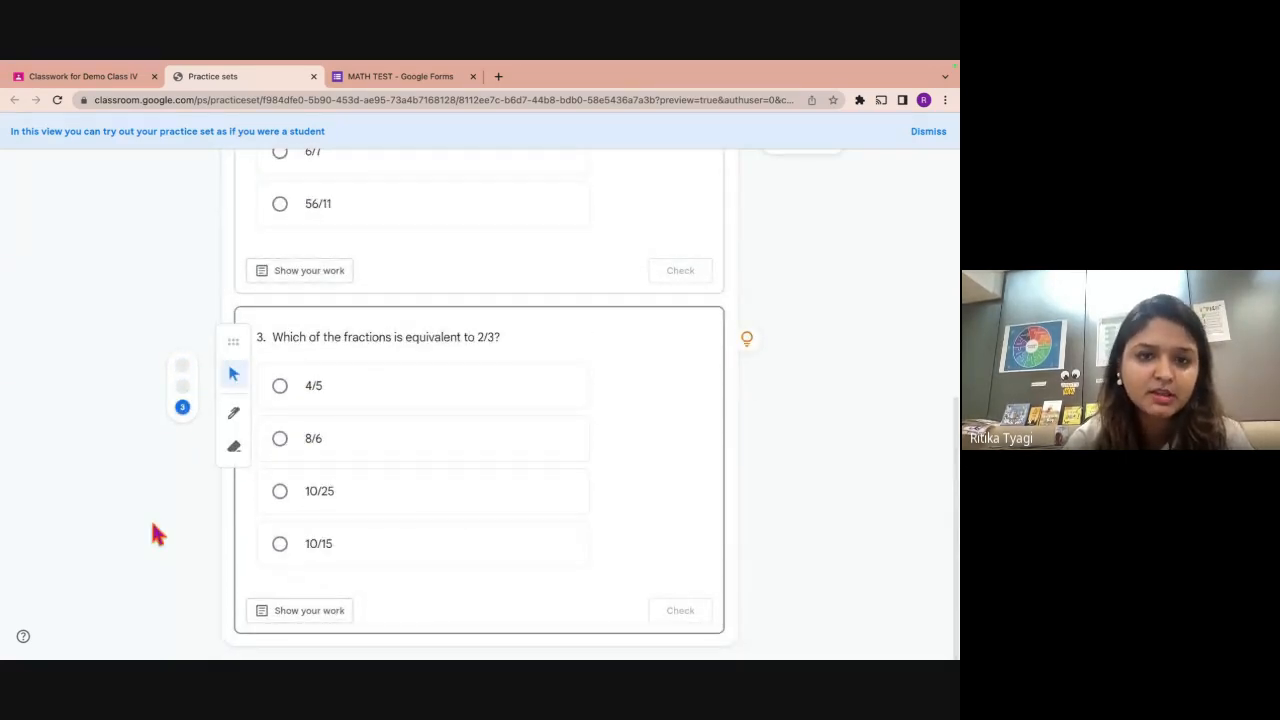
{"action": "scroll", "coordinate": [157, 531], "scroll_direction": "up", "scroll_amount": 6}
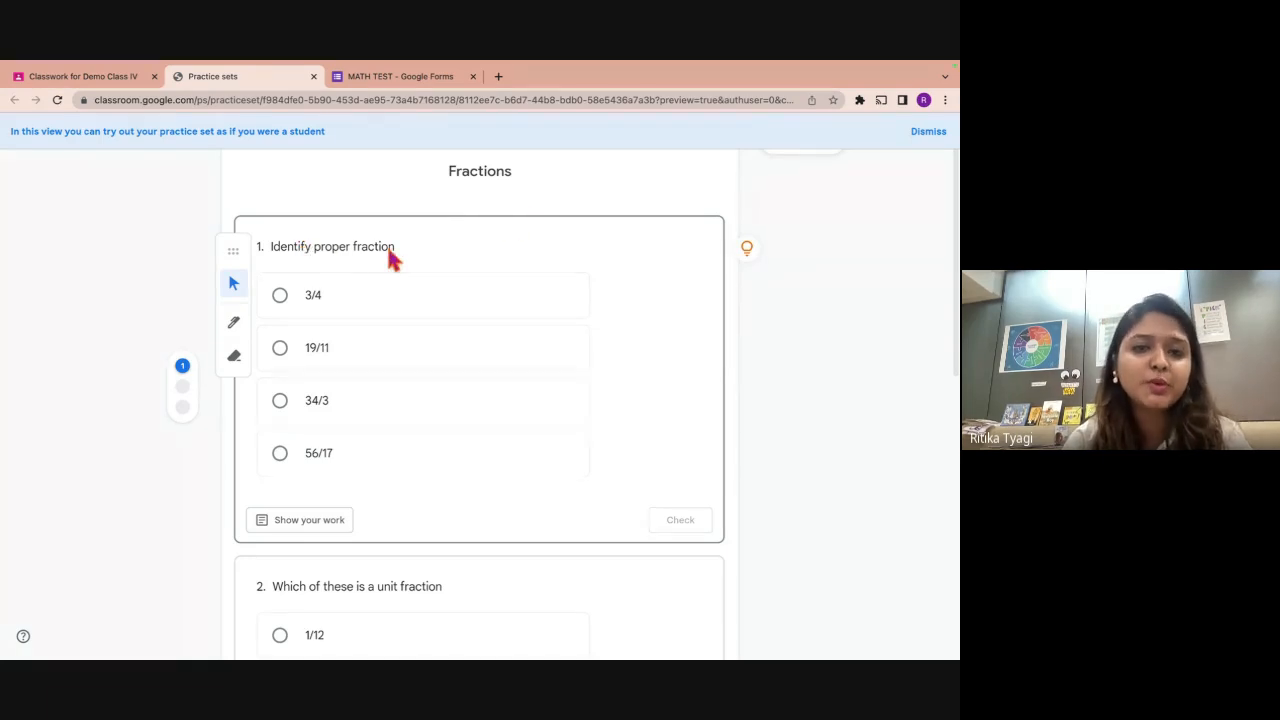
View the hint for question 1 as a student and close it.
{"action": "left_click", "coordinate": [749, 255]}
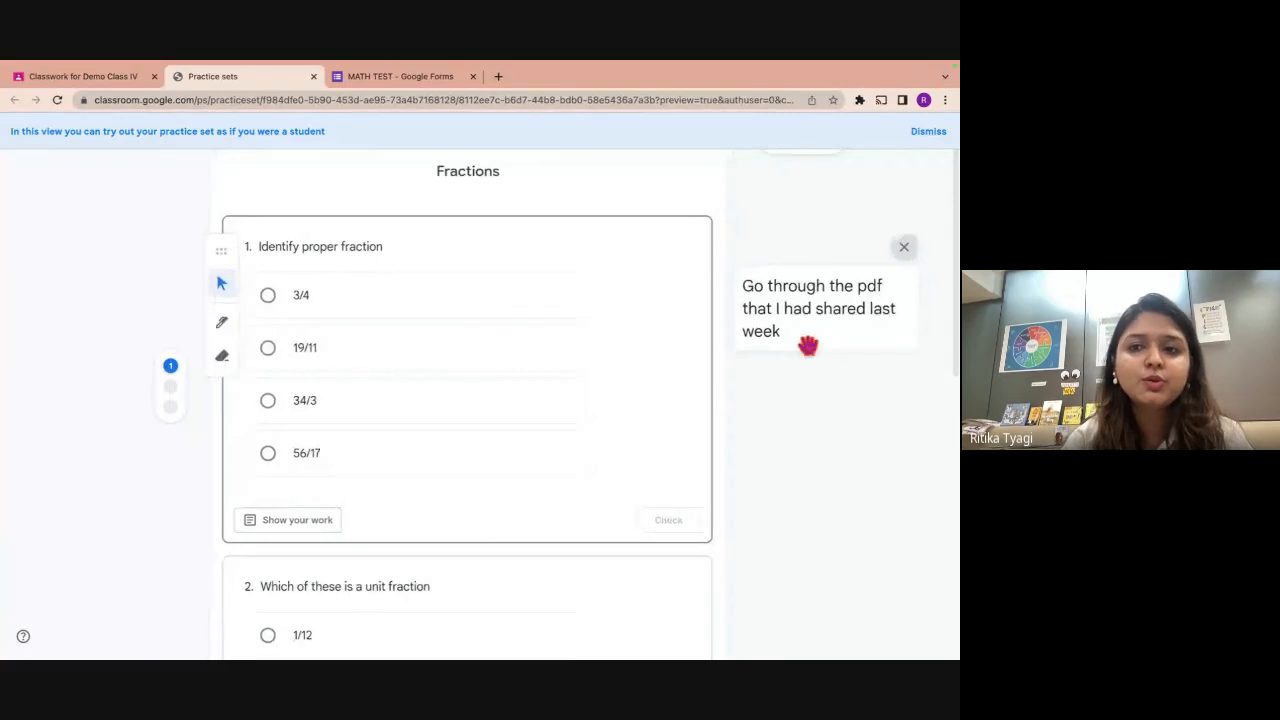
{"action": "left_click", "coordinate": [905, 250]}
{"action": "scroll", "coordinate": [700, 423], "scroll_direction": "down", "scroll_amount": 4}
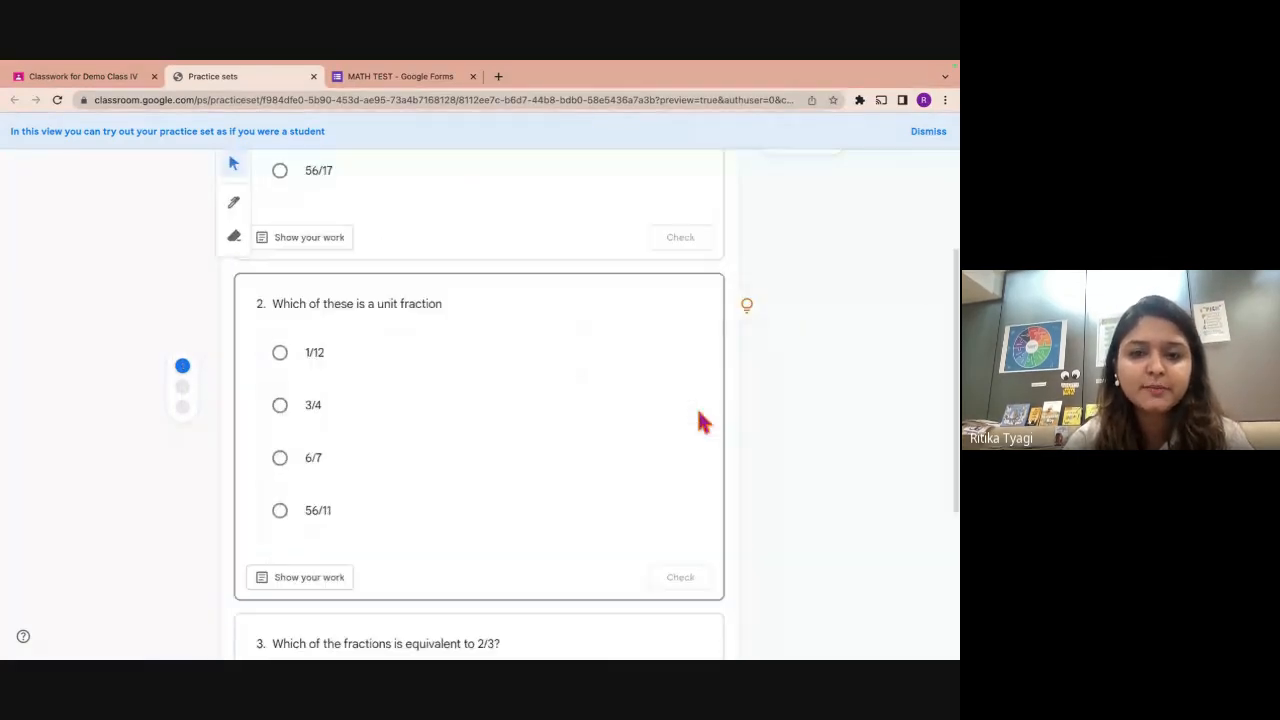
Choose 19/11 as the answer to question 1 and open its space for showing work.
{"action": "scroll", "coordinate": [703, 271], "scroll_direction": "up", "scroll_amount": 4}
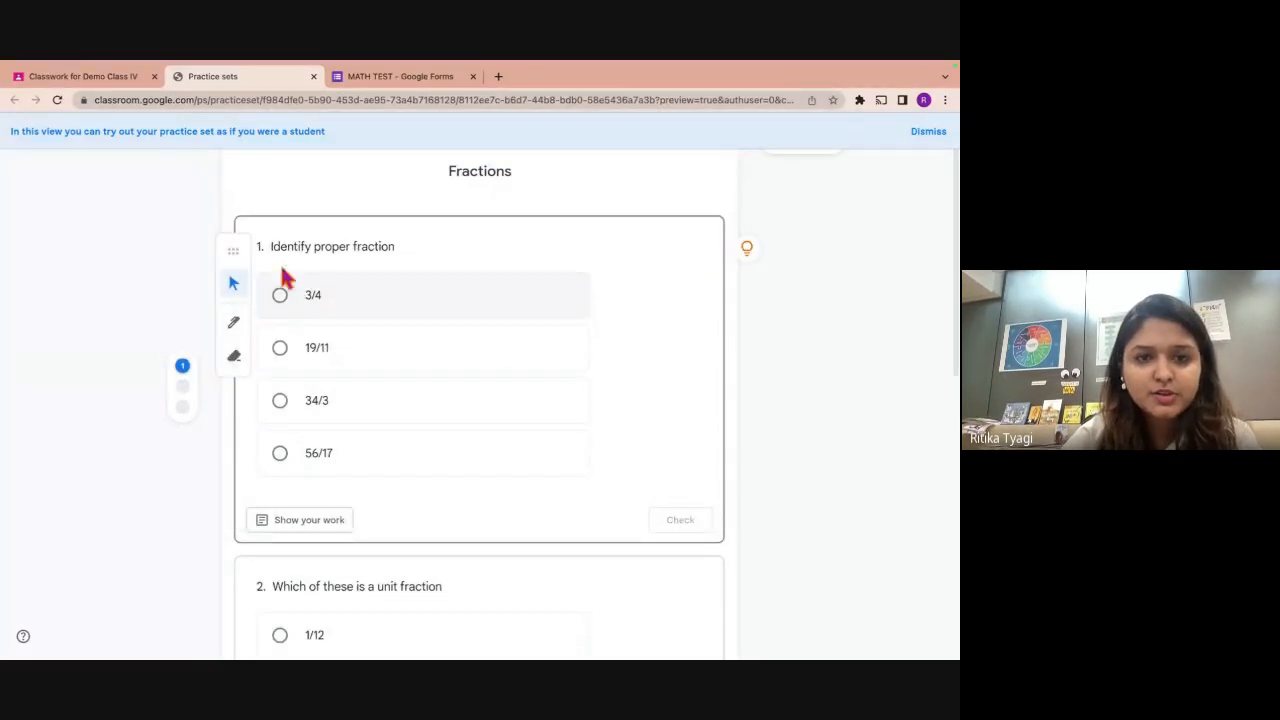
{"action": "left_click", "coordinate": [281, 348]}
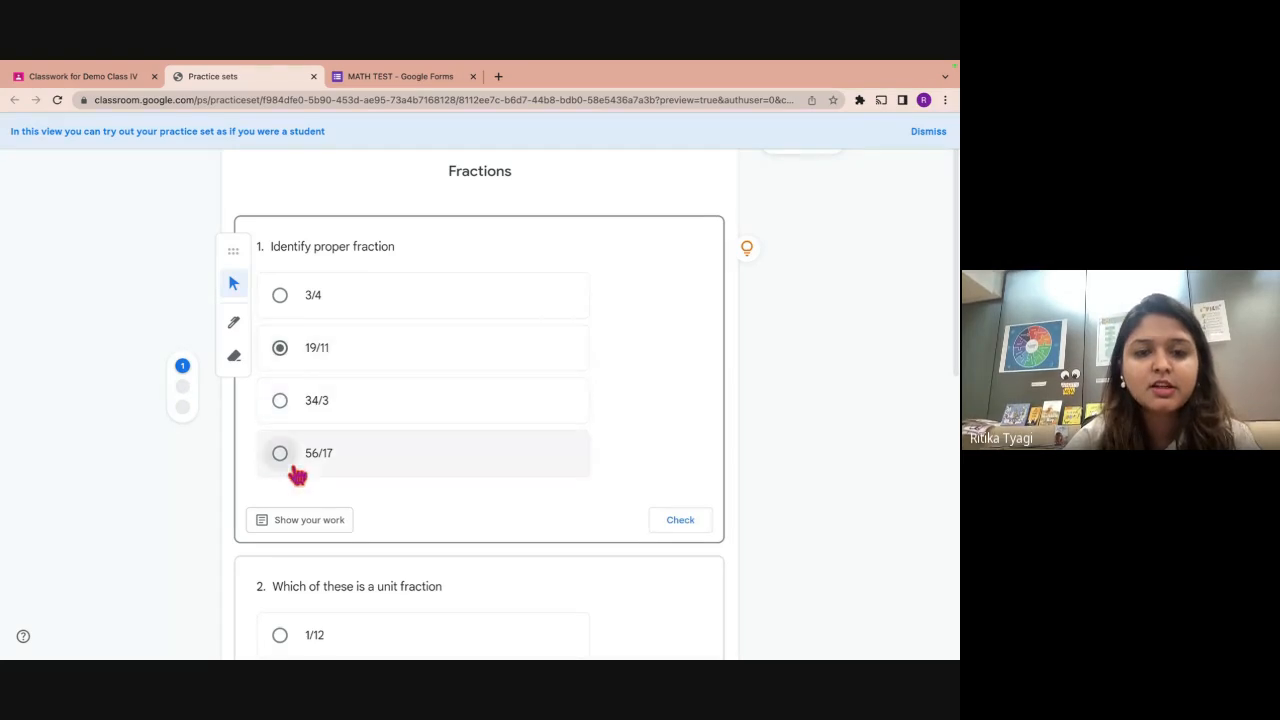
{"action": "left_click", "coordinate": [293, 522]}
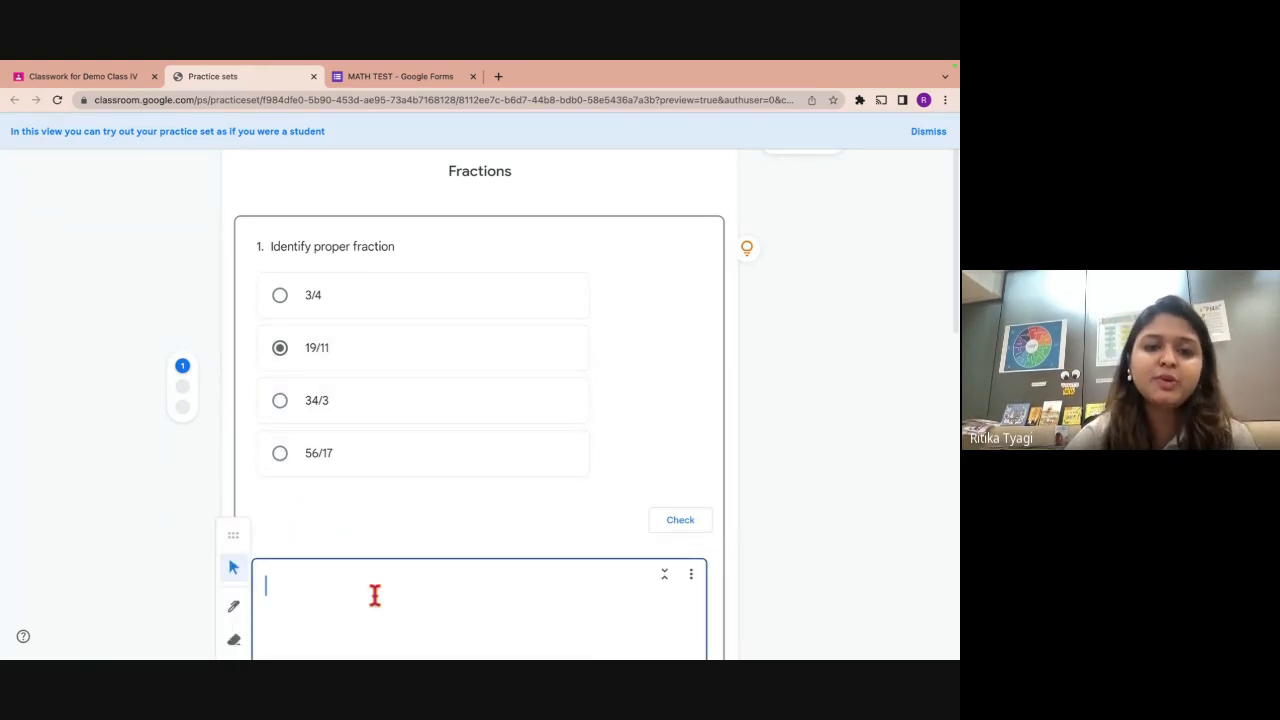
Handwrite the fraction 19/11 and the comparison 19 > 11 in question 1's work area, and check the chosen answer.
{"action": "scroll", "coordinate": [375, 595], "scroll_direction": "down", "scroll_amount": 2}
{"action": "left_click", "coordinate": [233, 441]}
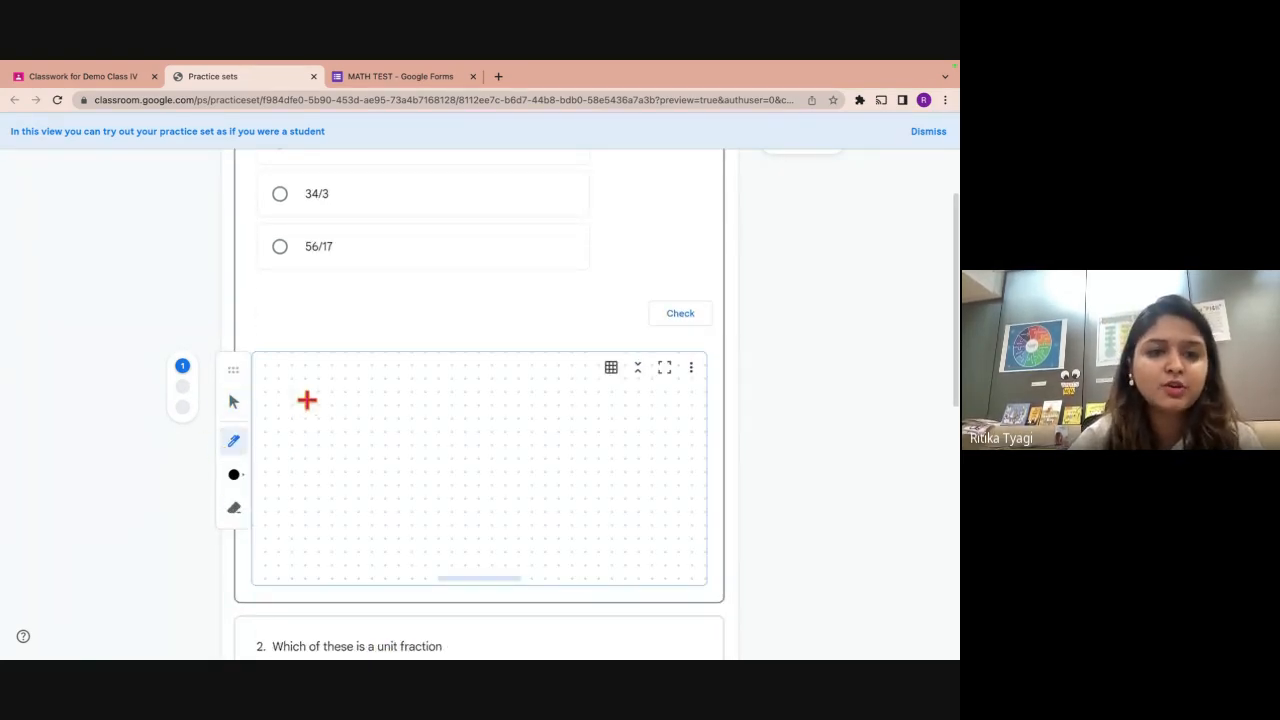
{"action": "scroll", "coordinate": [307, 400], "scroll_direction": "up", "scroll_amount": 1}
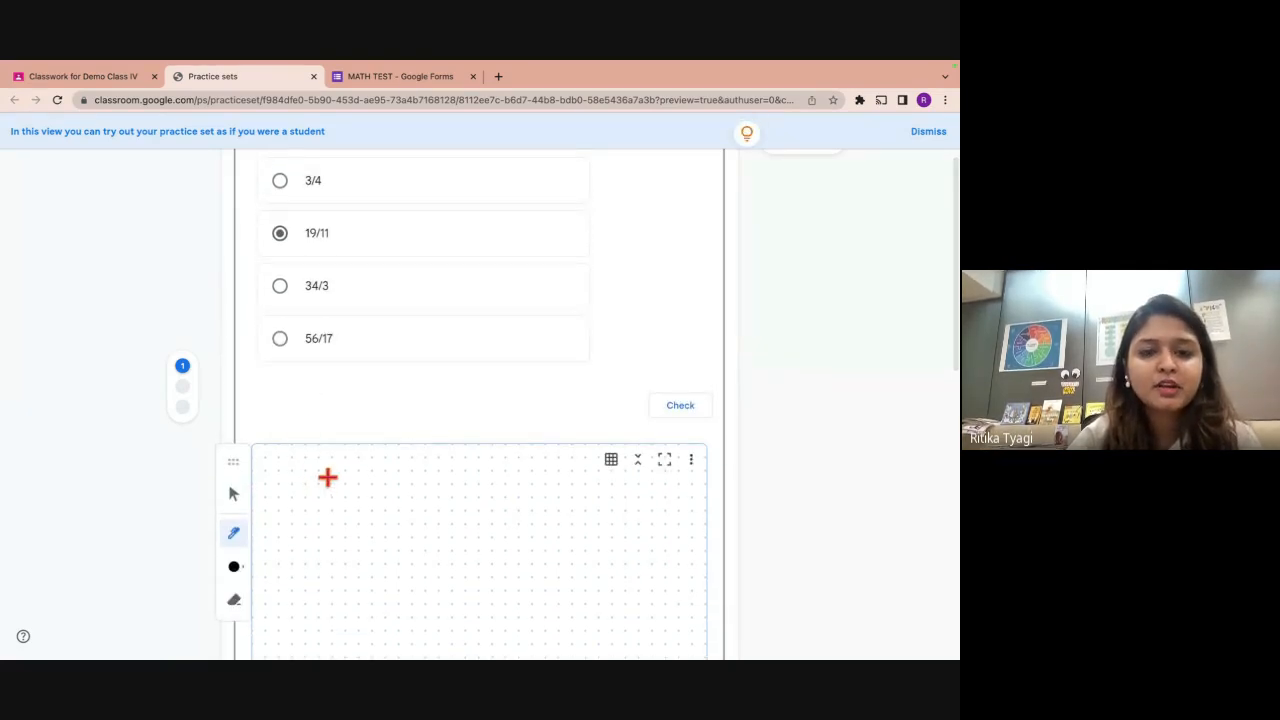
{"action": "mouse_move", "coordinate": [331, 508]}
{"action": "left_mouse_down"}
{"action": "mouse_move", "coordinate": [331, 543]}
{"action": "mouse_move", "coordinate": [329, 526]}
{"action": "mouse_move", "coordinate": [361, 547]}
{"action": "left_mouse_up"}
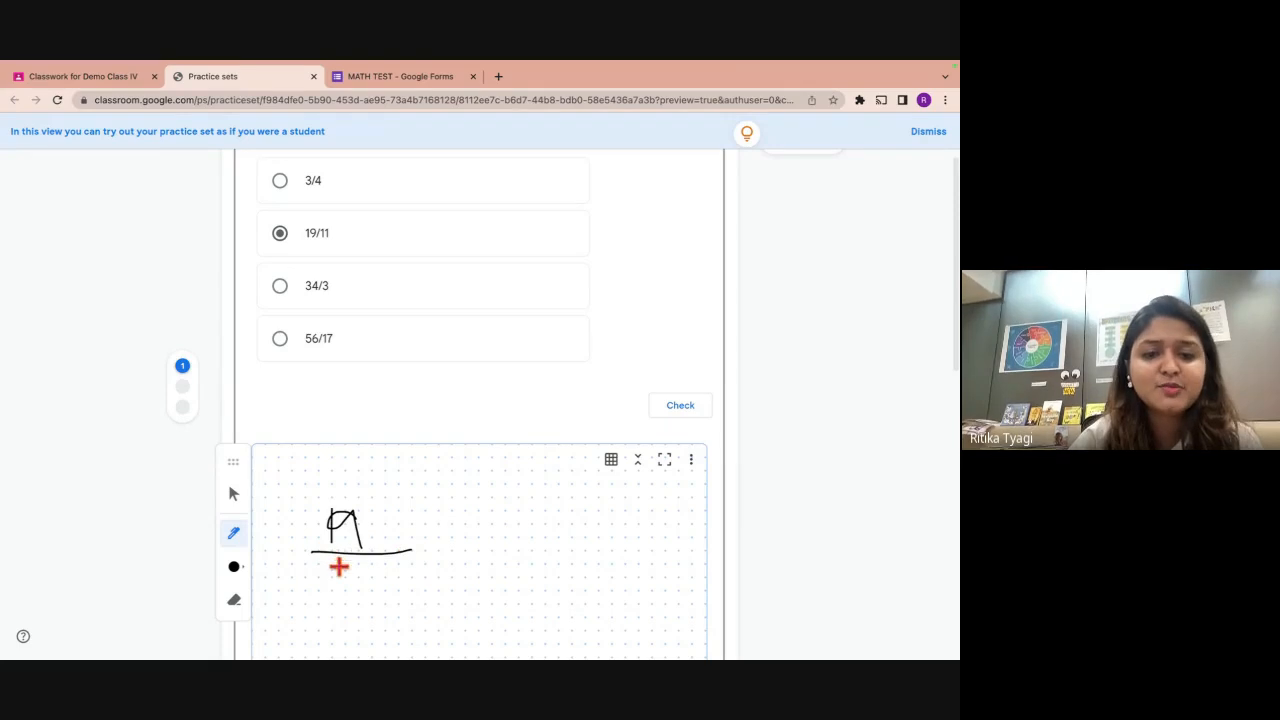
{"action": "mouse_move", "coordinate": [339, 563]}
{"action": "left_mouse_down"}
{"action": "mouse_move", "coordinate": [340, 612]}
{"action": "mouse_move", "coordinate": [364, 637]}
{"action": "left_mouse_up"}
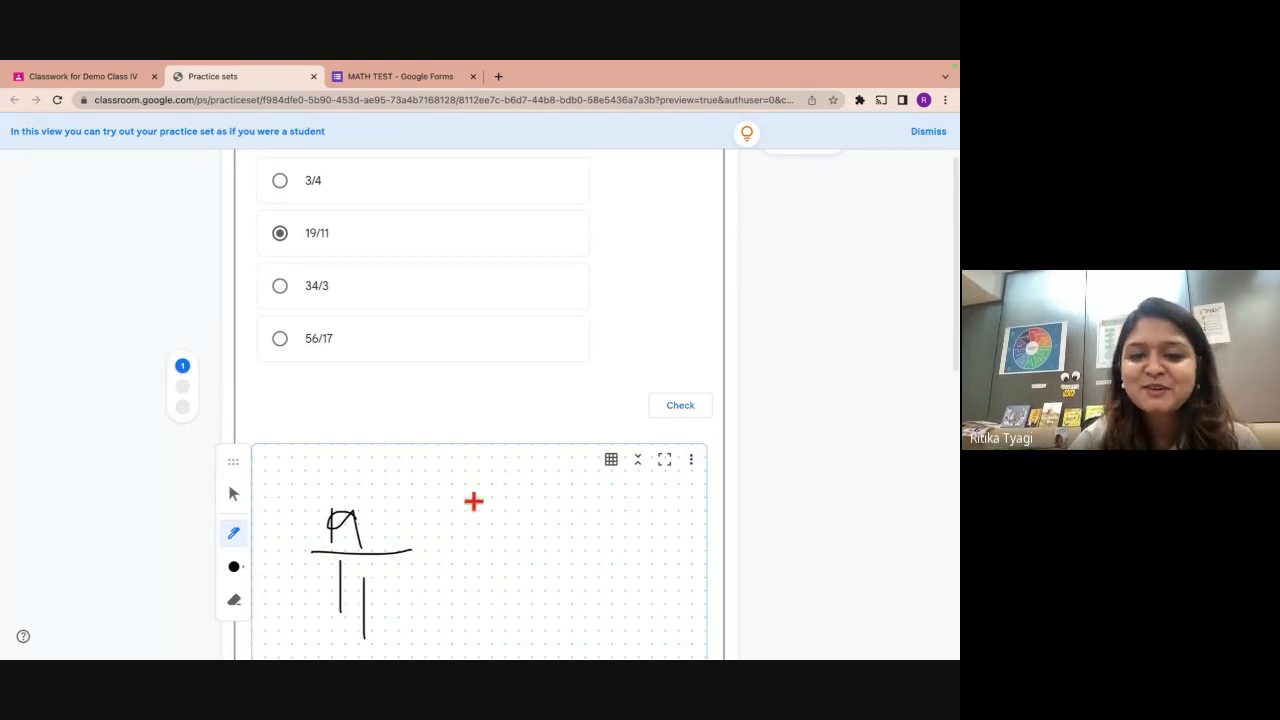
{"action": "mouse_move", "coordinate": [471, 505]}
{"action": "left_mouse_down"}
{"action": "mouse_move", "coordinate": [469, 545]}
{"action": "mouse_move", "coordinate": [484, 520]}
{"action": "mouse_move", "coordinate": [496, 545]}
{"action": "left_mouse_up"}
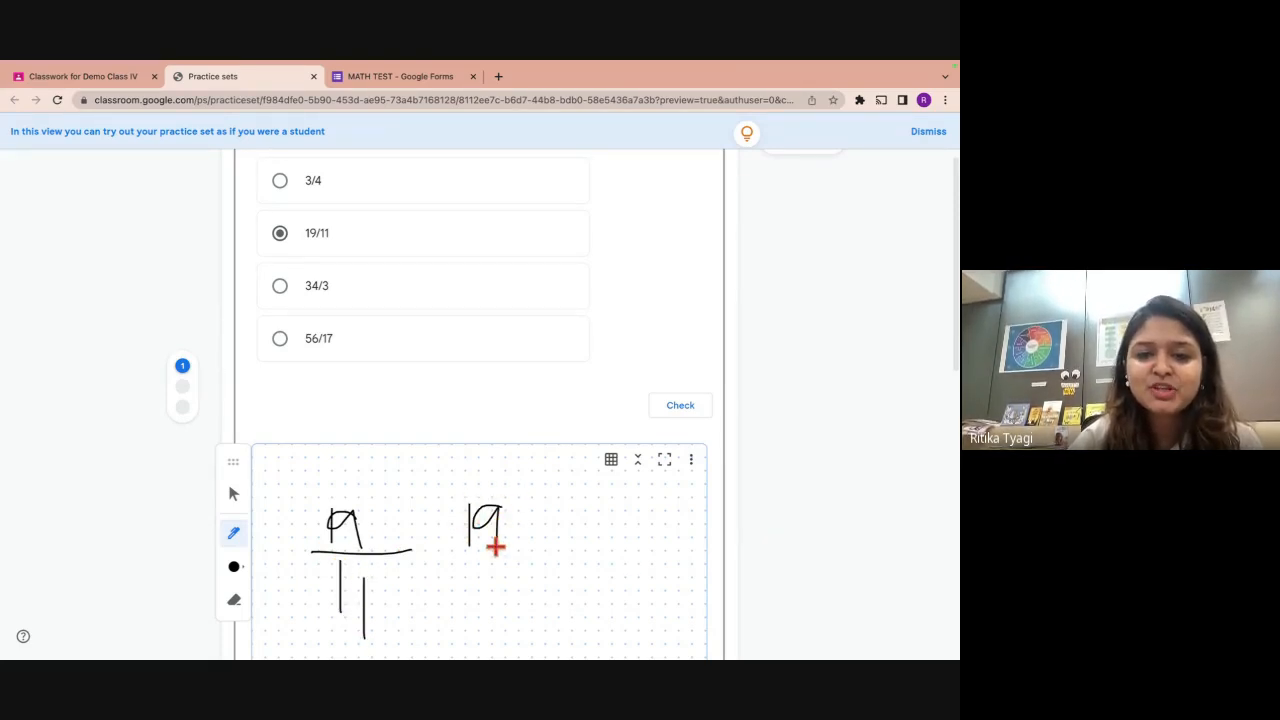
{"action": "left_click_drag", "start_coordinate": [510, 492], "coordinate": [520, 553]}
{"action": "left_click_drag", "start_coordinate": [590, 500], "coordinate": [590, 551]}
{"action": "left_click_drag", "start_coordinate": [620, 500], "coordinate": [619, 552]}
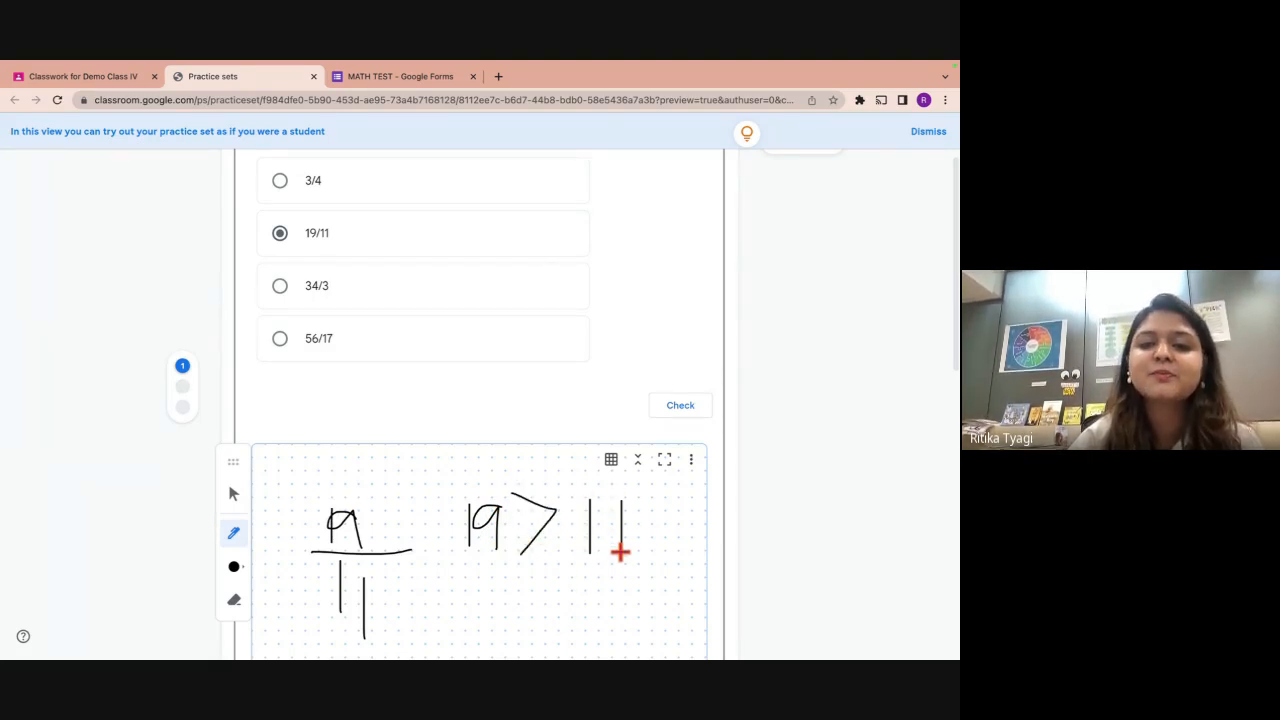
{"action": "left_click", "coordinate": [696, 414]}
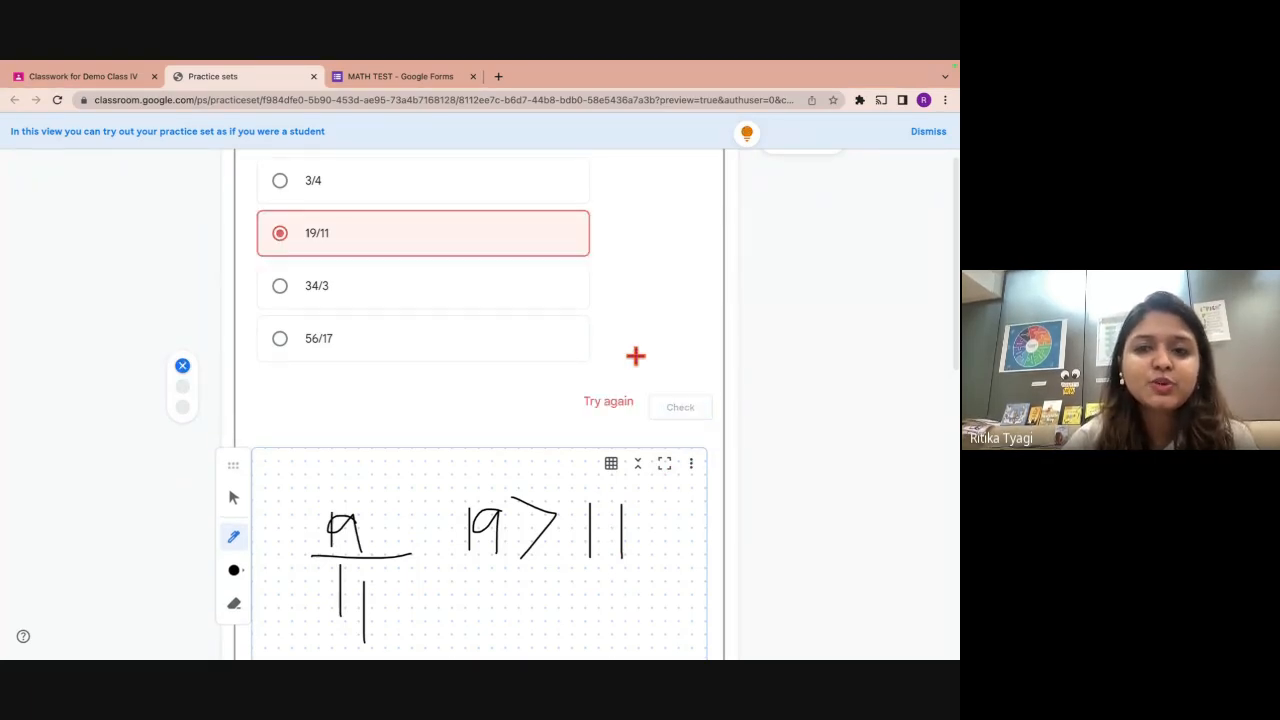
Change the answer to question 1 to 3/4 and check it.
{"action": "scroll", "coordinate": [636, 356], "scroll_direction": "up", "scroll_amount": 2}
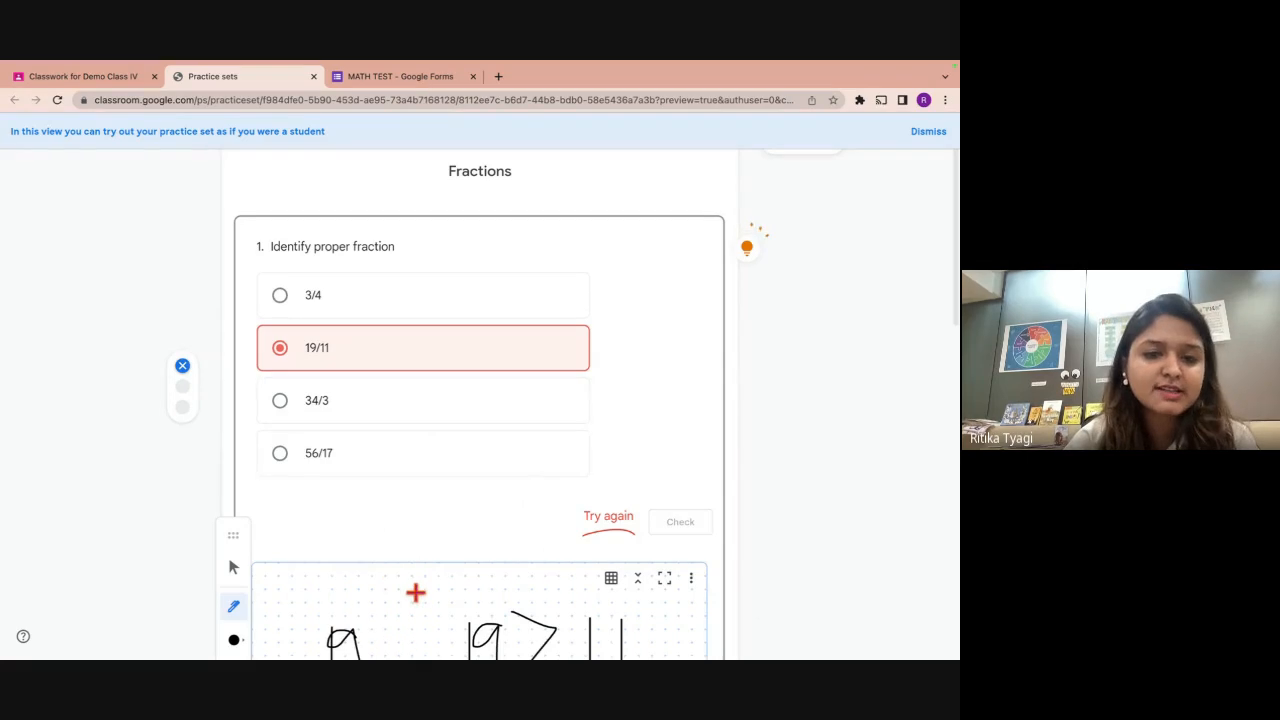
{"action": "scroll", "coordinate": [414, 591], "scroll_direction": "down", "scroll_amount": 2}
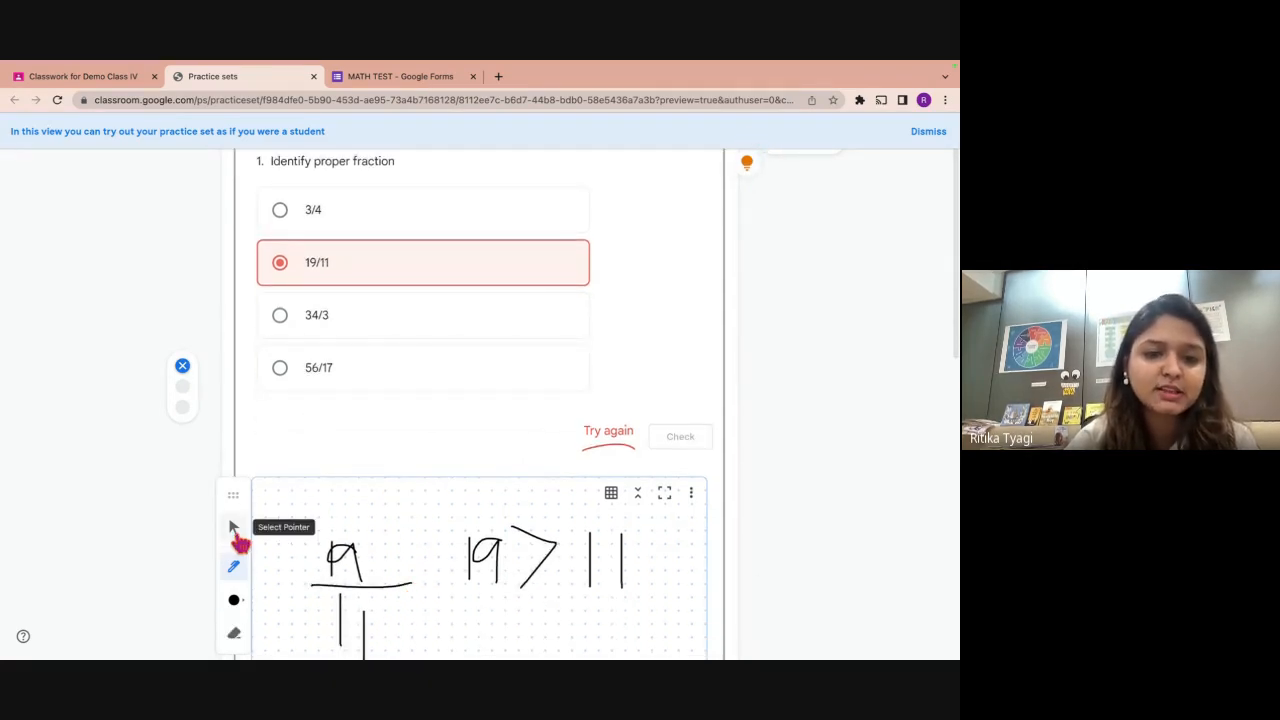
{"action": "left_click", "coordinate": [237, 535]}
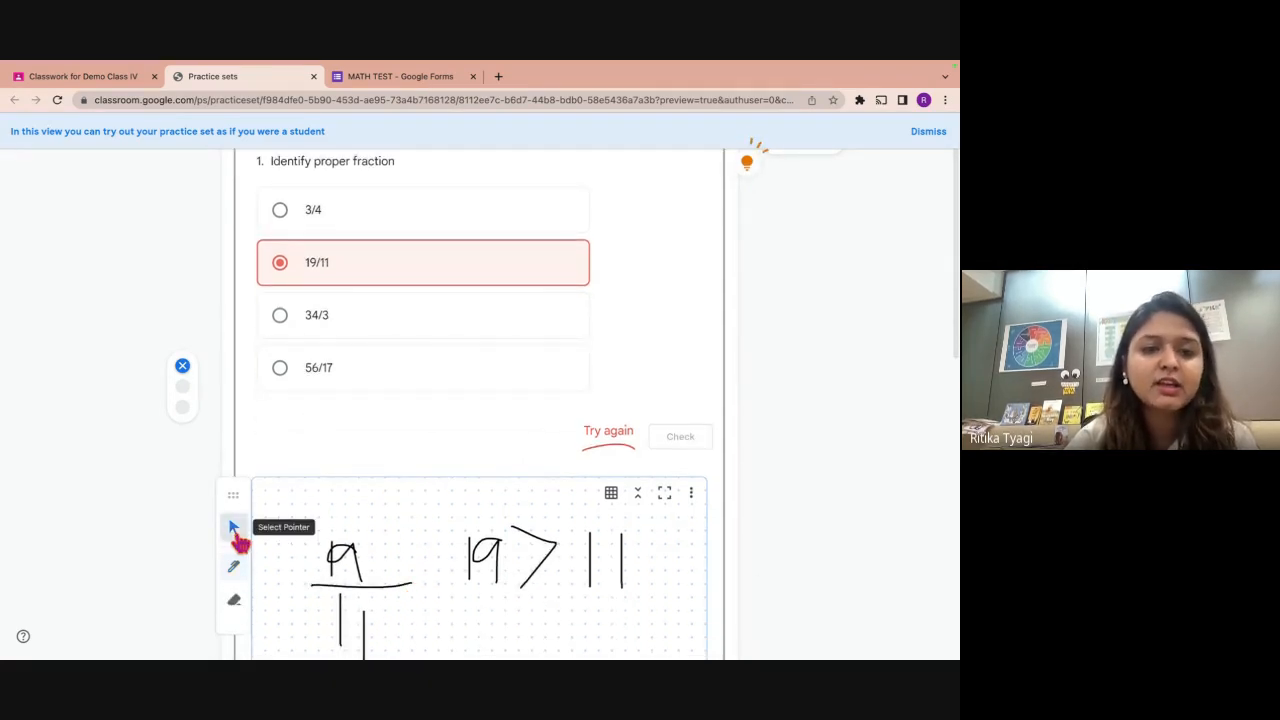
{"action": "left_click", "coordinate": [284, 211]}
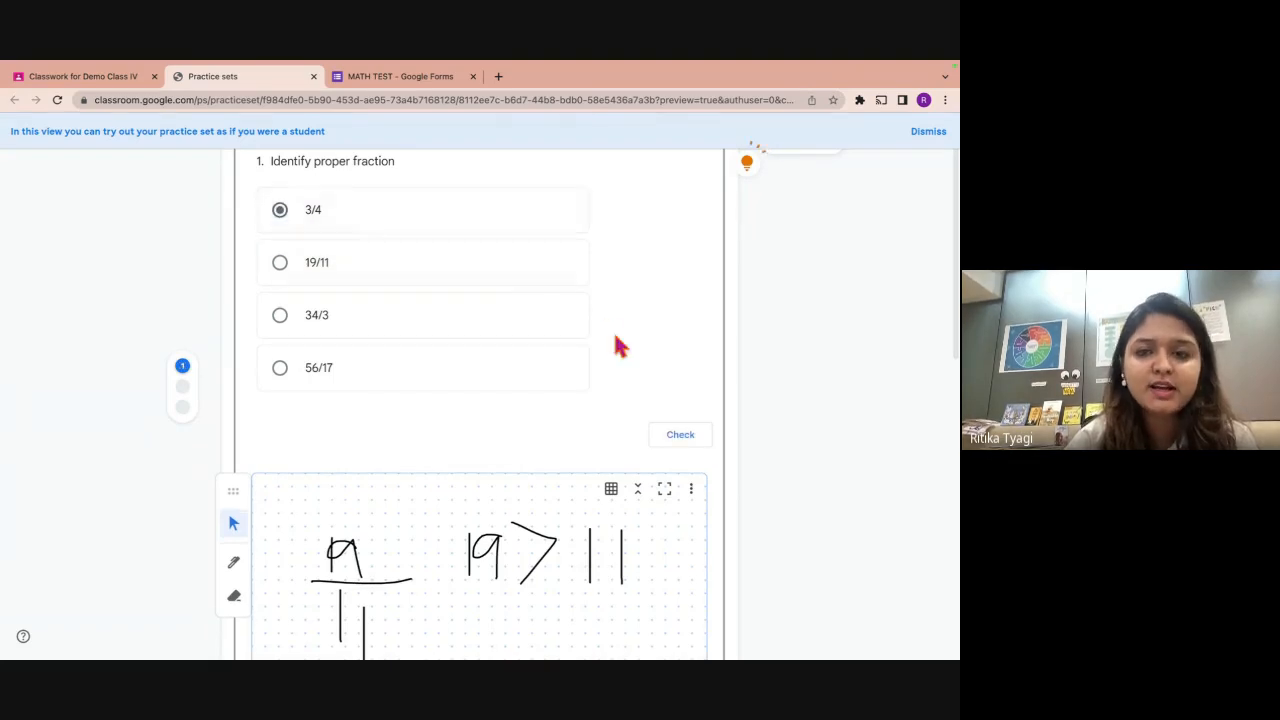
{"action": "left_click", "coordinate": [680, 437]}
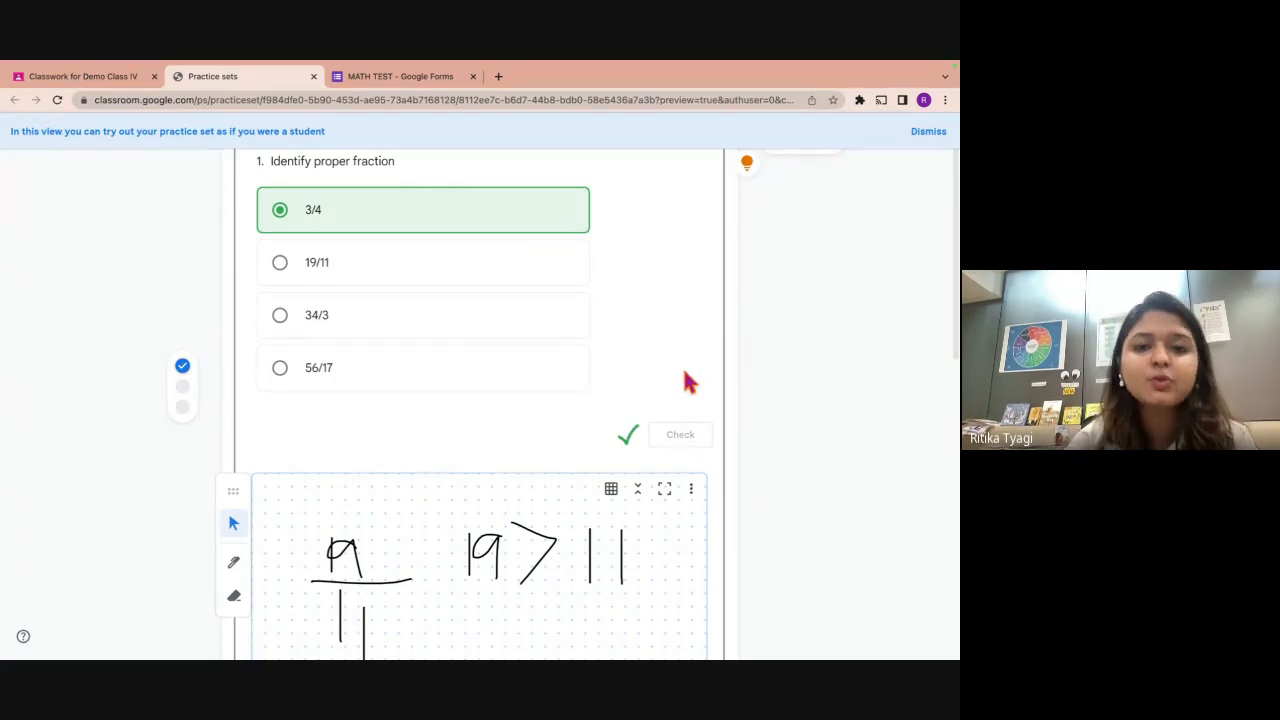
Choose 1/12 as the answer to question 2 and 10/15 as the answer to question 3.
{"action": "scroll", "coordinate": [520, 450], "scroll_direction": "down", "scroll_amount": 5}
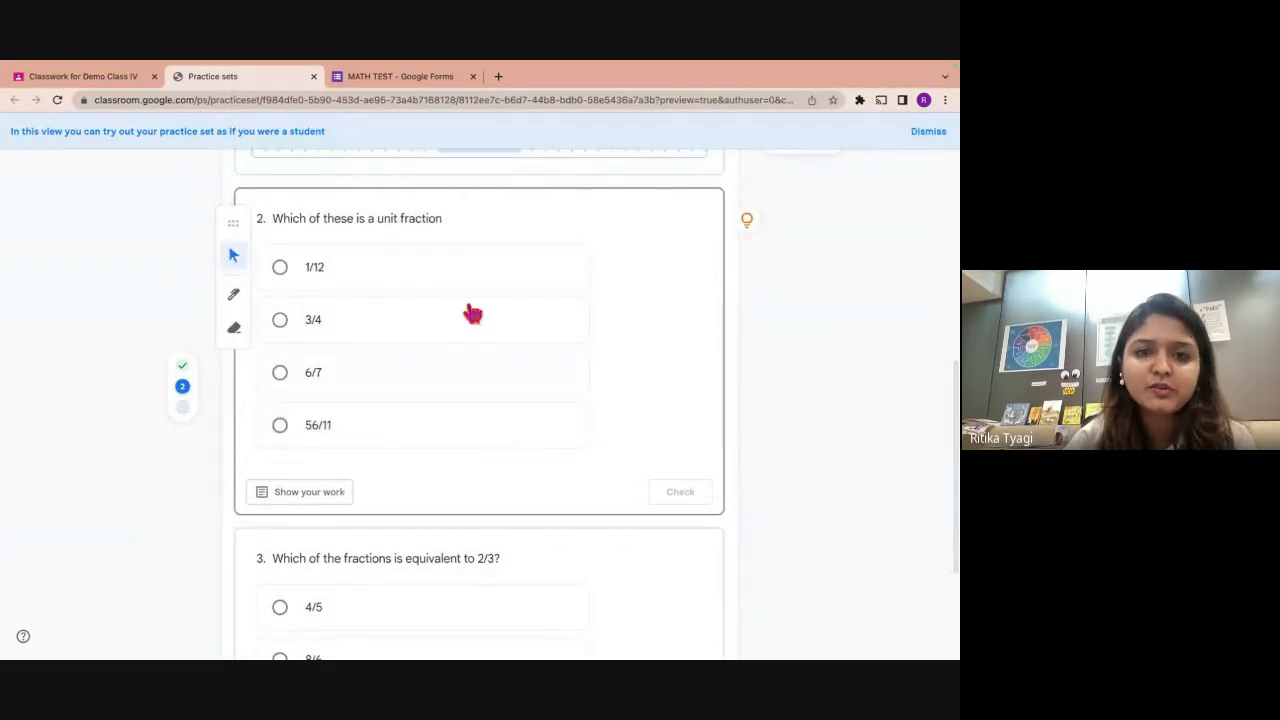
{"action": "left_click", "coordinate": [279, 268]}
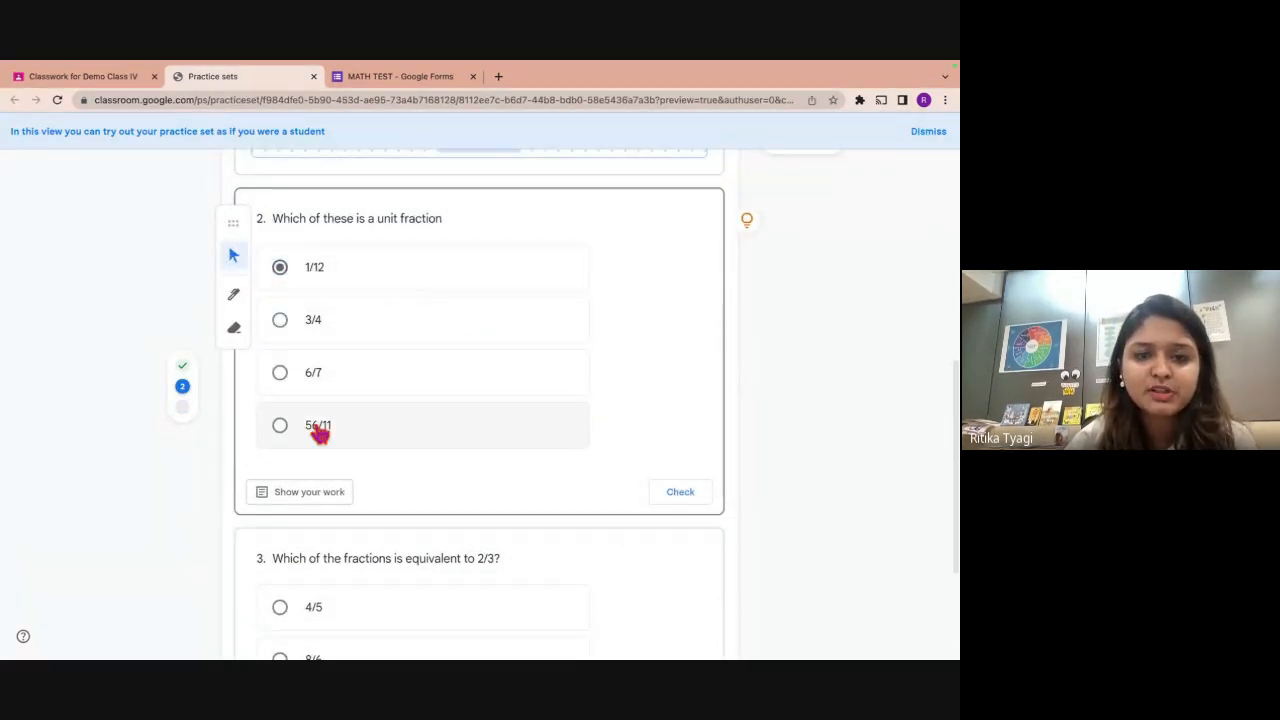
{"action": "scroll", "coordinate": [320, 434], "scroll_direction": "down", "scroll_amount": 2}
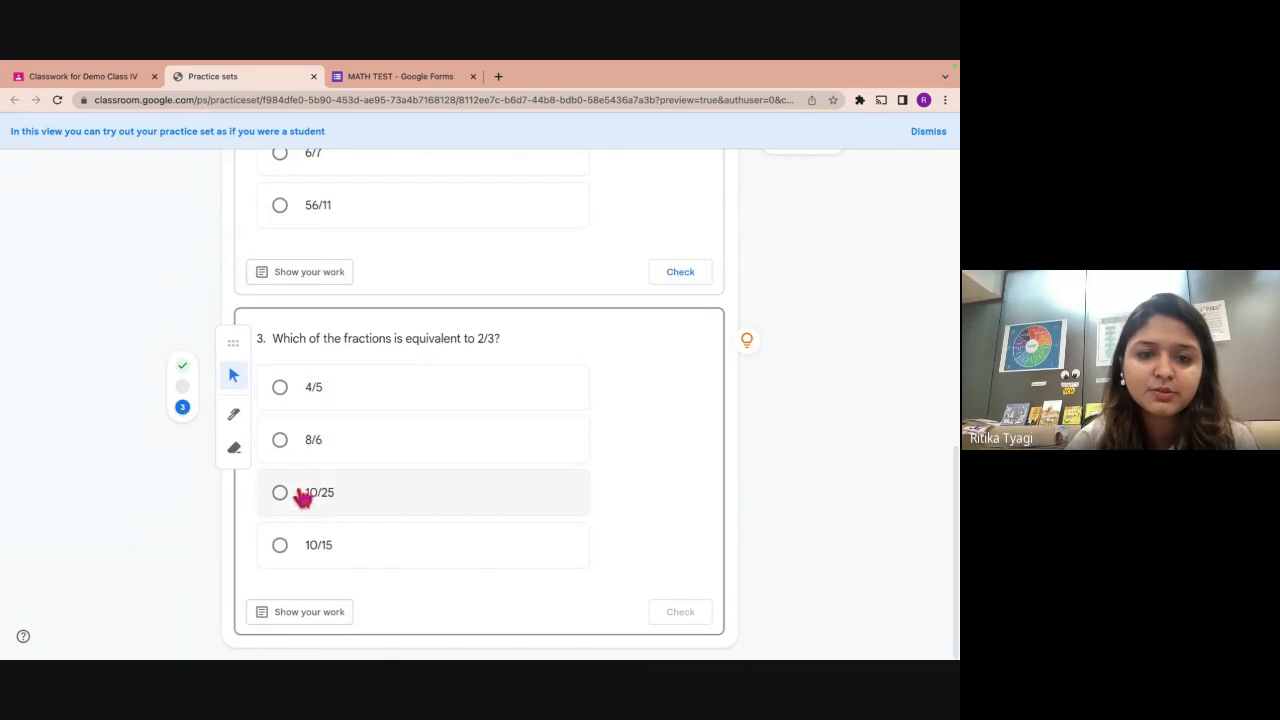
{"action": "left_click", "coordinate": [281, 545]}
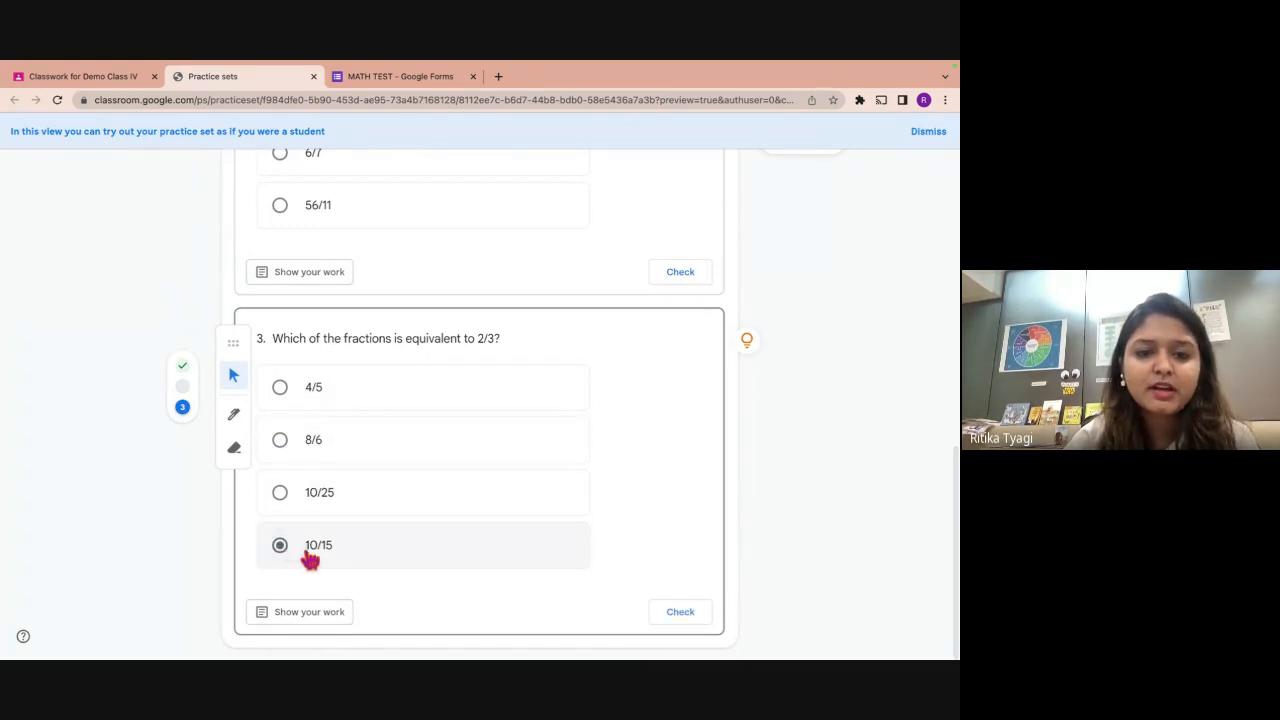
Open the spaces for showing work under questions 3 and 2.
{"action": "left_click", "coordinate": [309, 611]}
{"action": "left_click", "coordinate": [320, 234]}
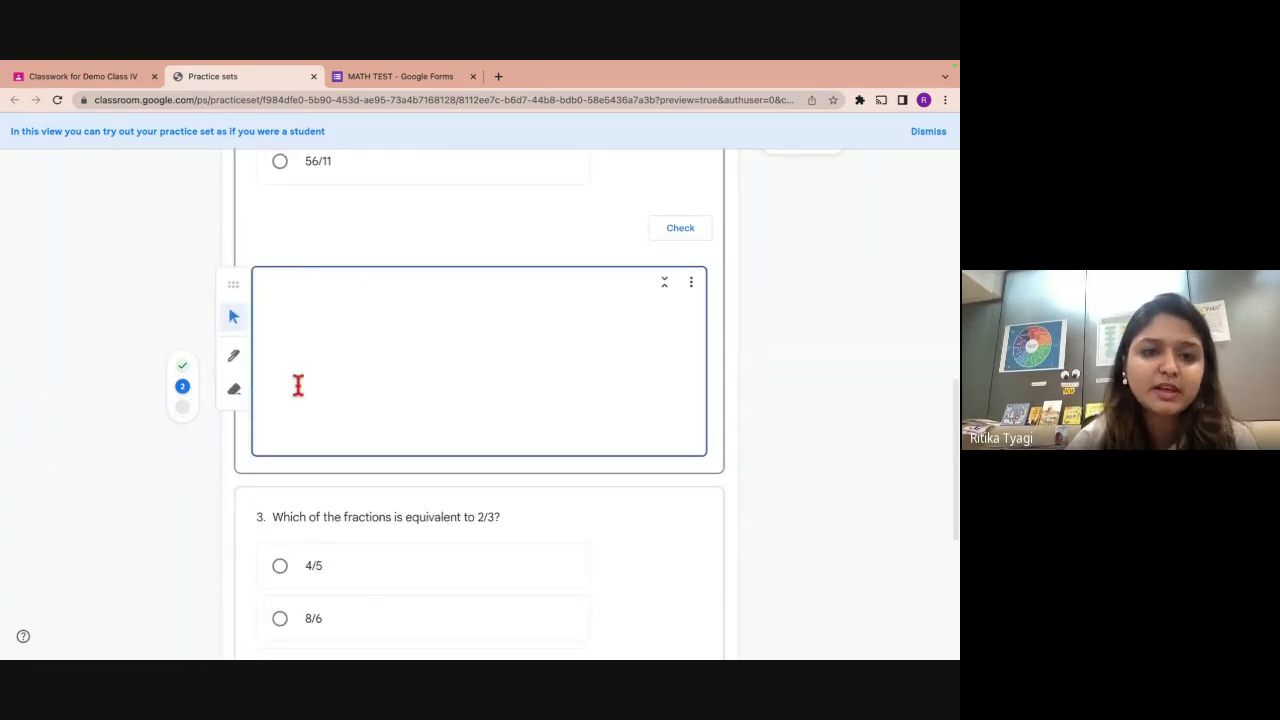
{"action": "scroll", "coordinate": [297, 383], "scroll_direction": "down", "scroll_amount": 2}
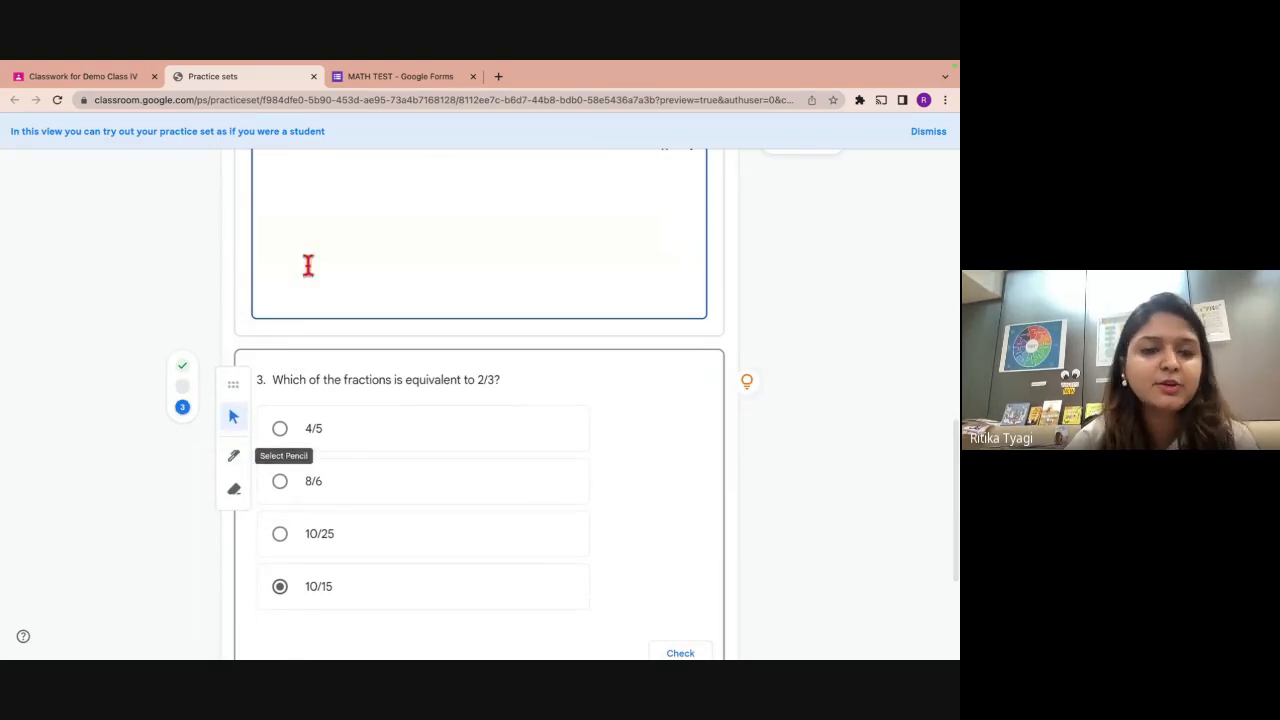
{"action": "scroll", "coordinate": [349, 217], "scroll_direction": "up", "scroll_amount": 3}
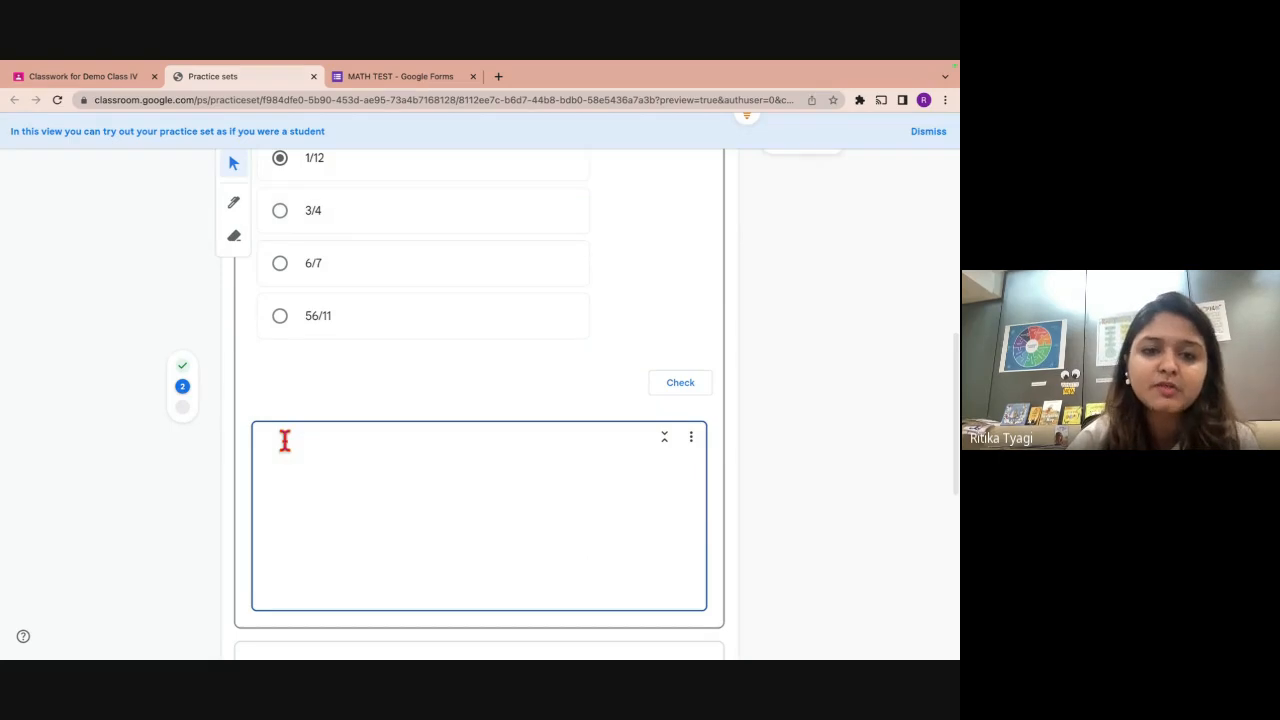
Check the chosen answers to question 2 and question 3.
{"action": "scroll", "coordinate": [283, 440], "scroll_direction": "down", "scroll_amount": 5}
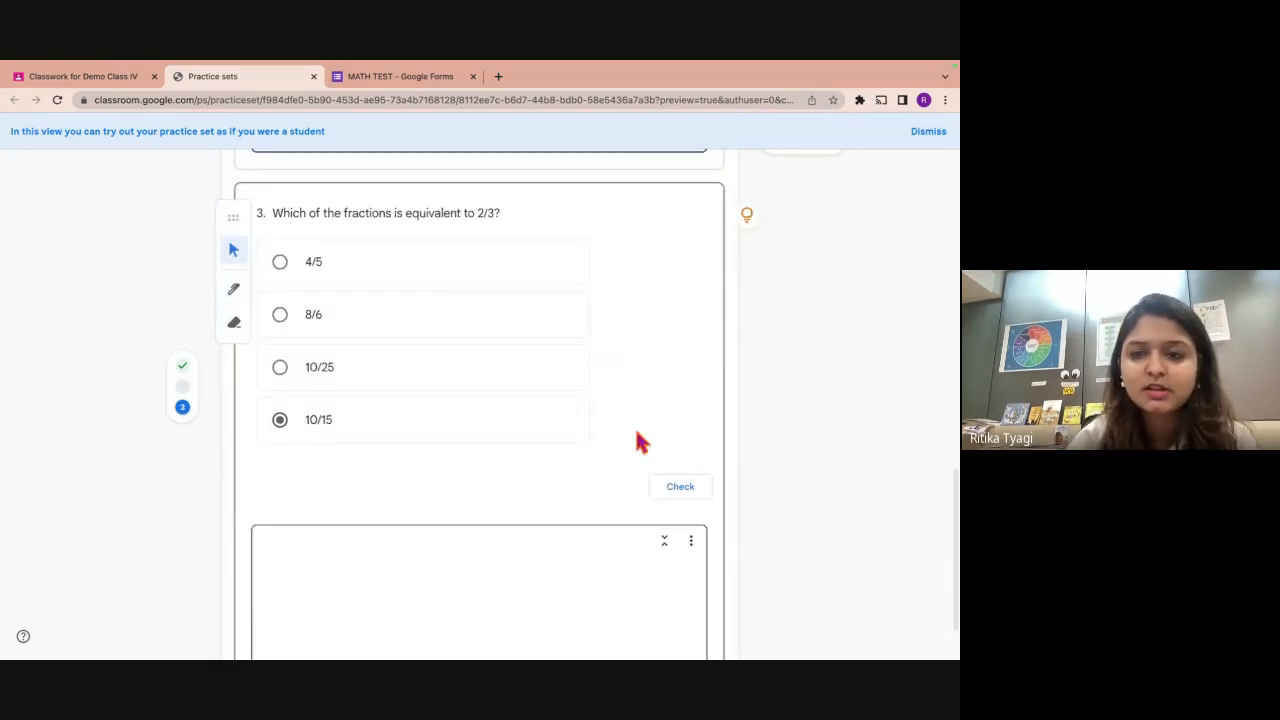
{"action": "scroll", "coordinate": [634, 440], "scroll_direction": "up", "scroll_amount": 4}
{"action": "scroll", "coordinate": [640, 440], "scroll_direction": "down", "scroll_amount": 2}
{"action": "scroll", "coordinate": [640, 440], "scroll_direction": "up", "scroll_amount": 3}
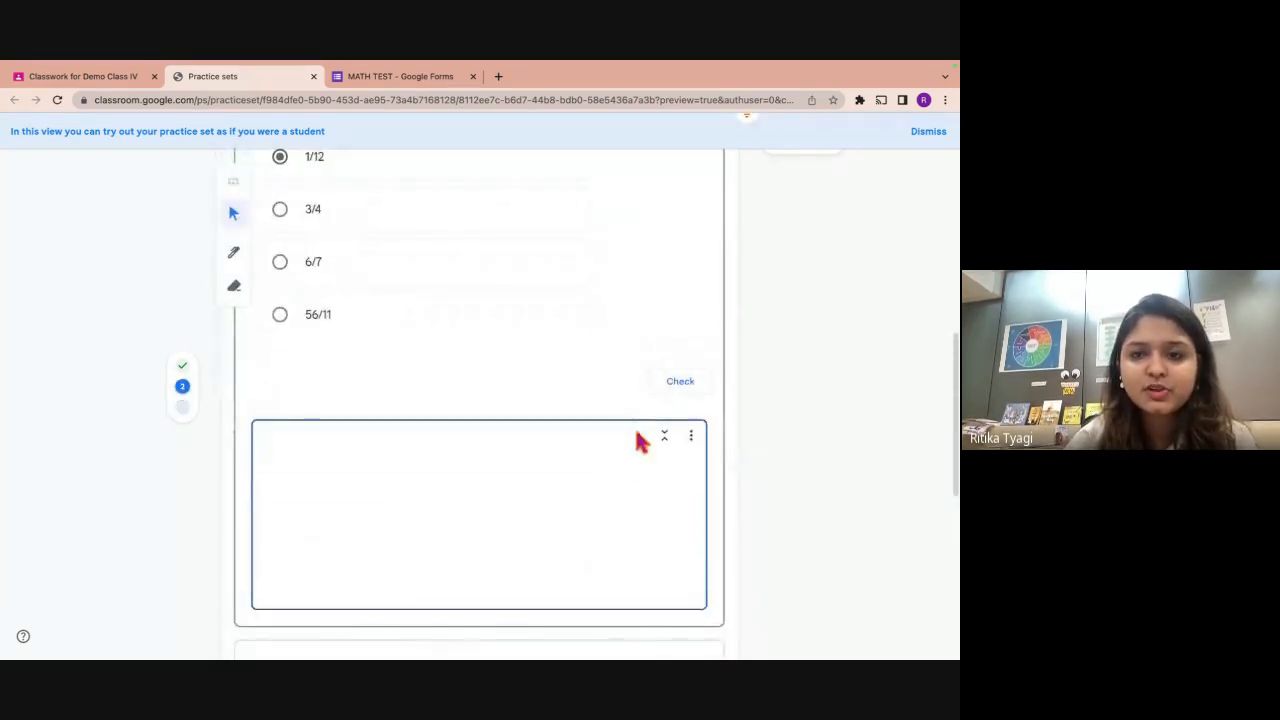
{"action": "left_click", "coordinate": [669, 391]}
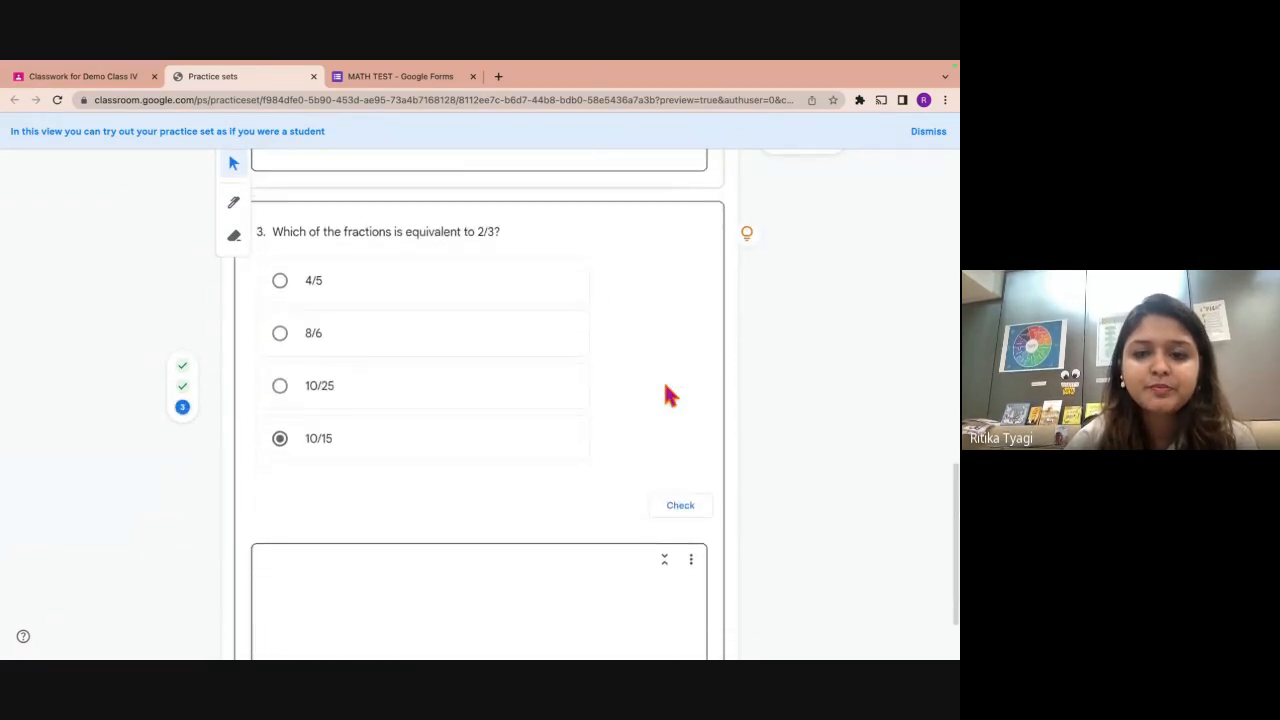
{"action": "left_click", "coordinate": [672, 391]}
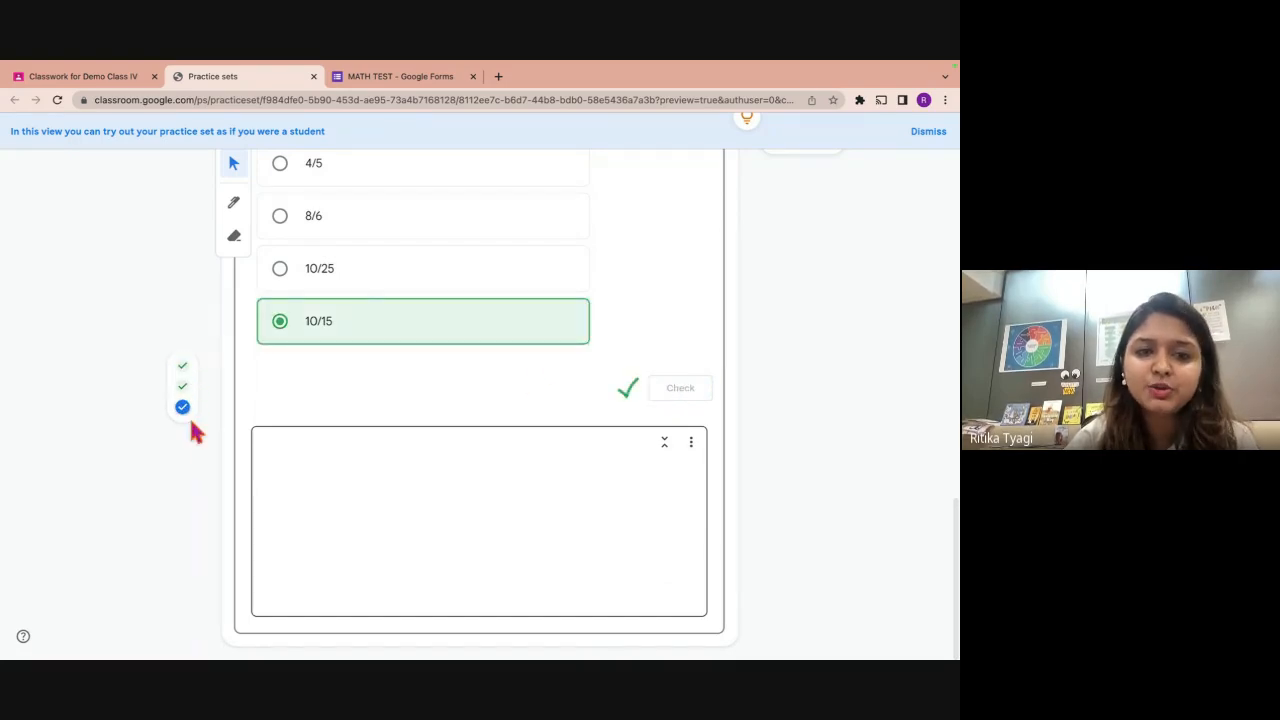
View the hint resources for questions 1 and 2 as a student, and close question 2's hint.
{"action": "scroll", "coordinate": [174, 451], "scroll_direction": "up", "scroll_amount": 10}
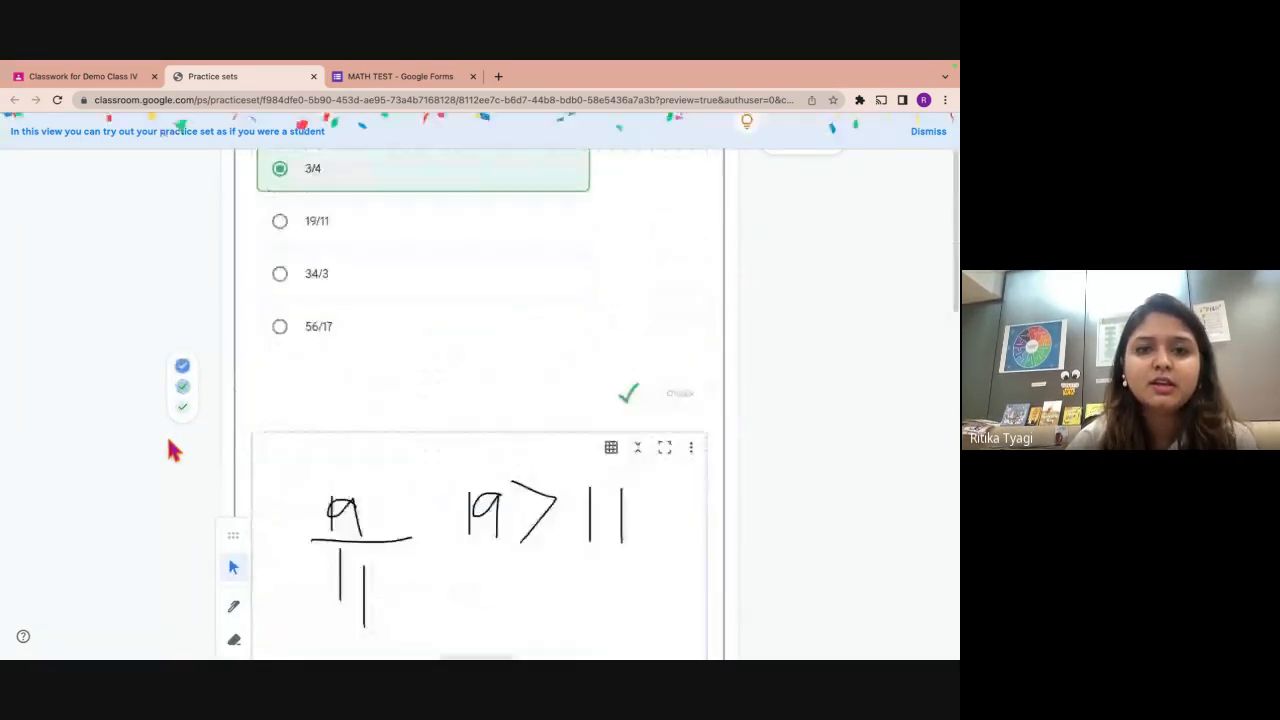
{"action": "scroll", "coordinate": [174, 451], "scroll_direction": "up", "scroll_amount": 2}
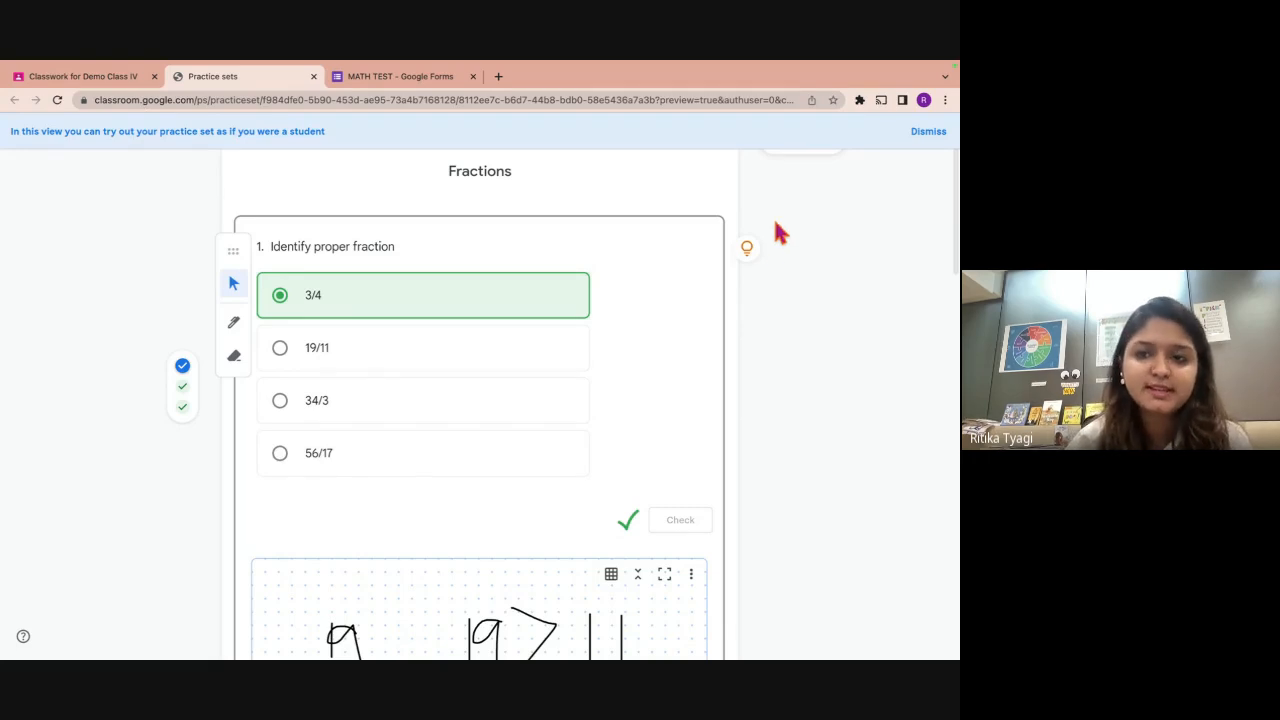
{"action": "left_click", "coordinate": [748, 250]}
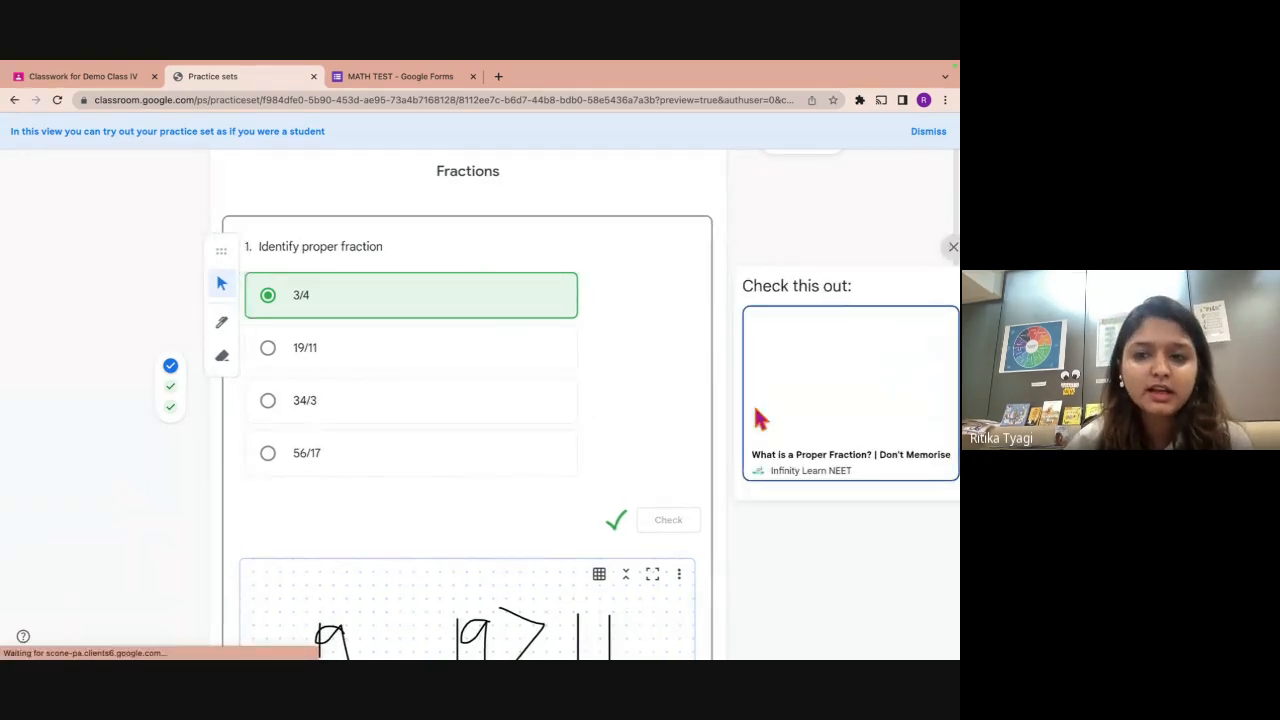
{"action": "scroll", "coordinate": [734, 544], "scroll_direction": "down", "scroll_amount": 5}
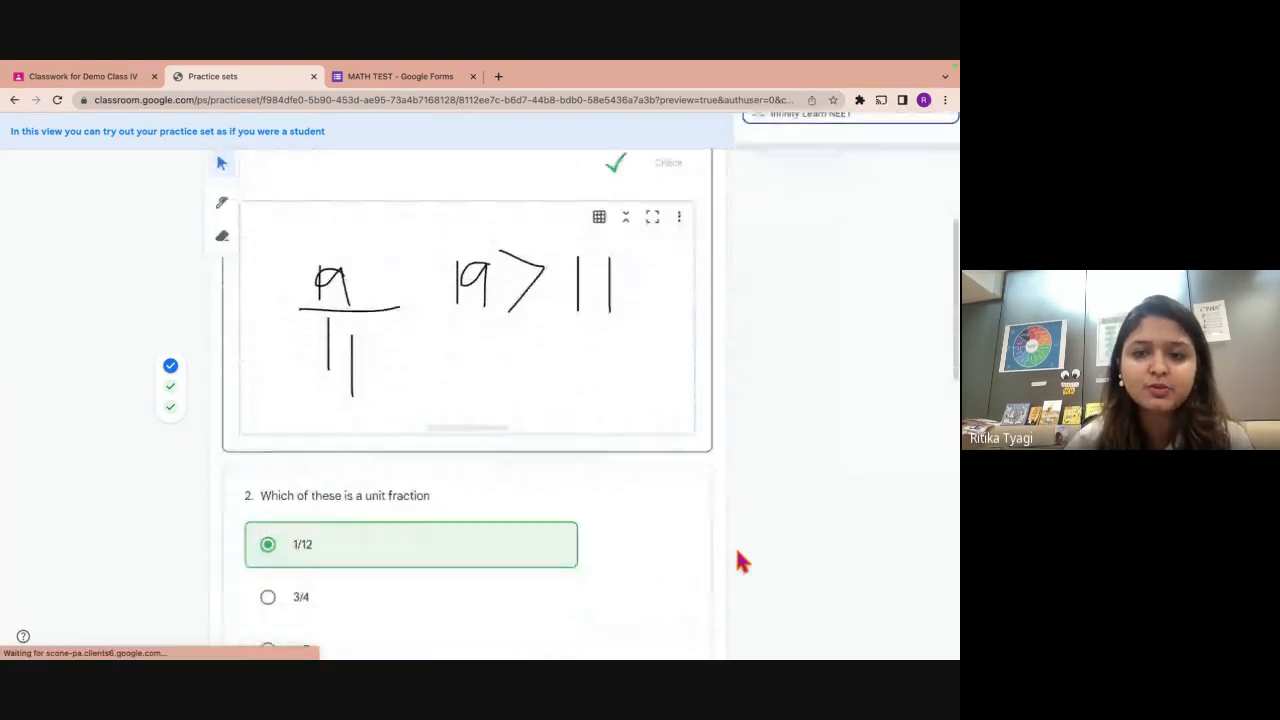
{"action": "left_click", "coordinate": [745, 362]}
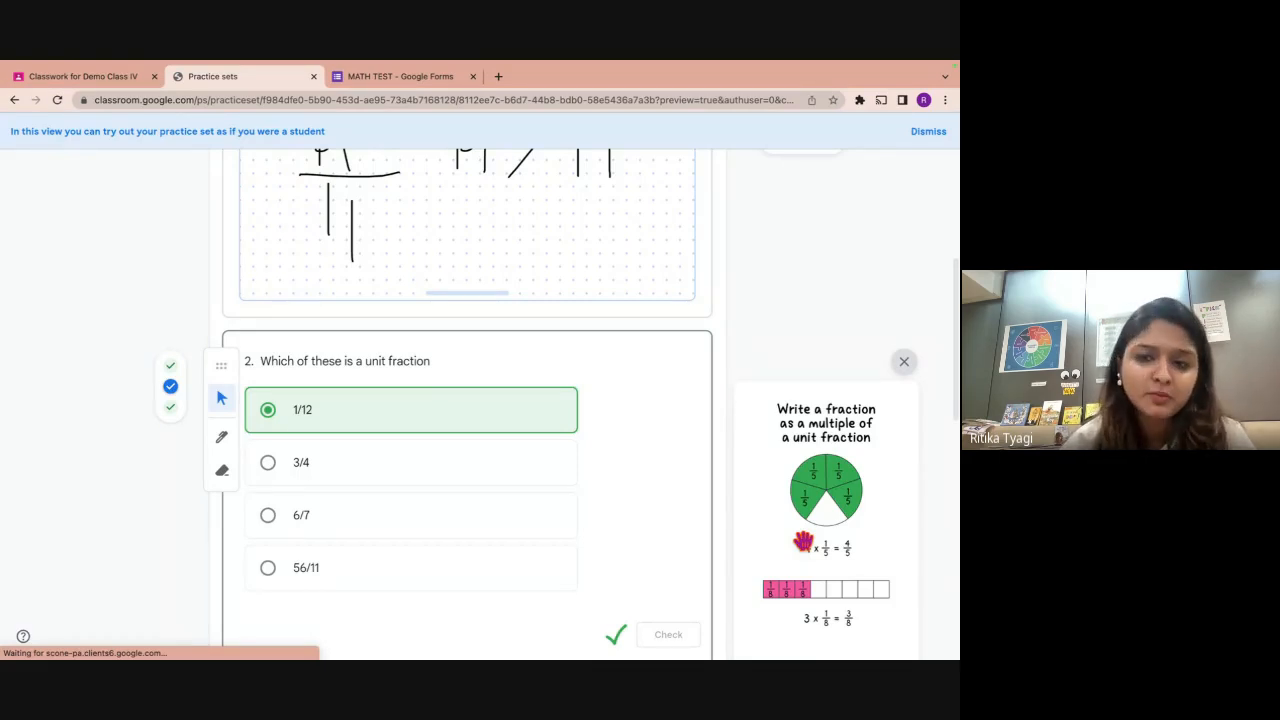
{"action": "left_click", "coordinate": [904, 362]}
{"action": "scroll", "coordinate": [796, 403], "scroll_direction": "down", "scroll_amount": 8}
{"action": "scroll", "coordinate": [796, 403], "scroll_direction": "up", "scroll_amount": 13}
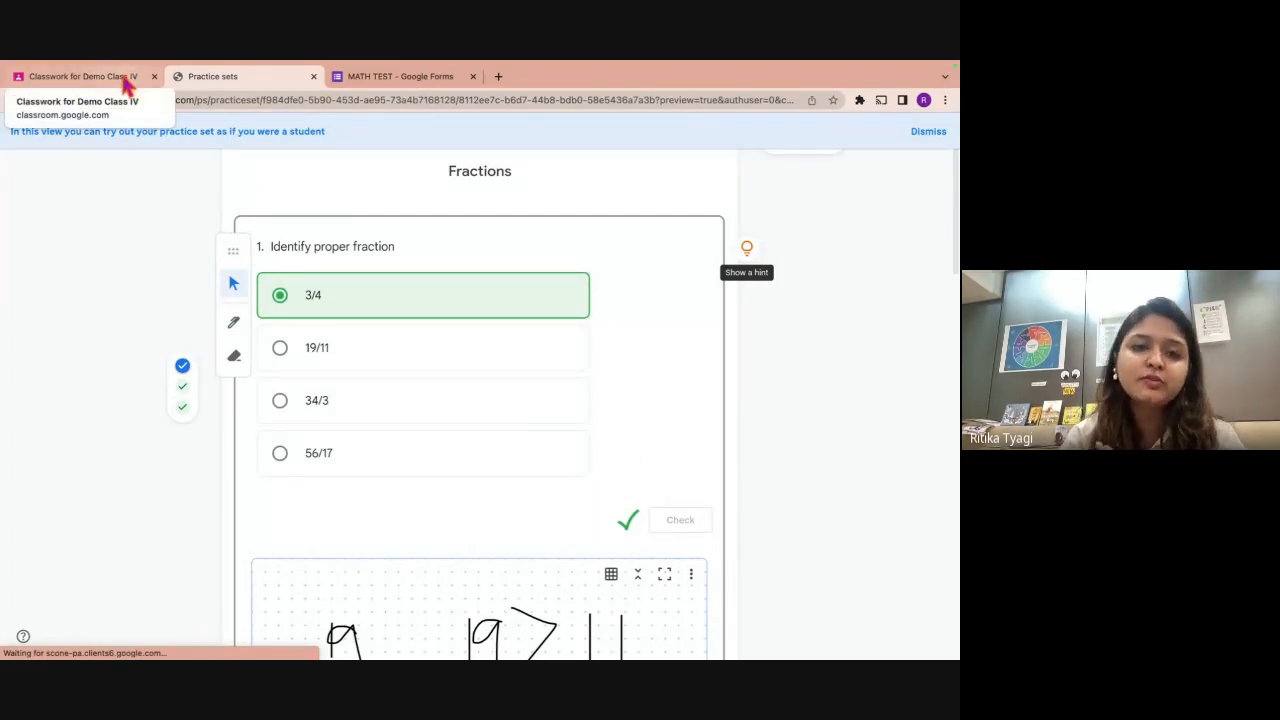
Return to the teacher's view in the Classwork browser tab and close the Fractions practice set and its assignment draft.
{"action": "left_click", "coordinate": [124, 80]}
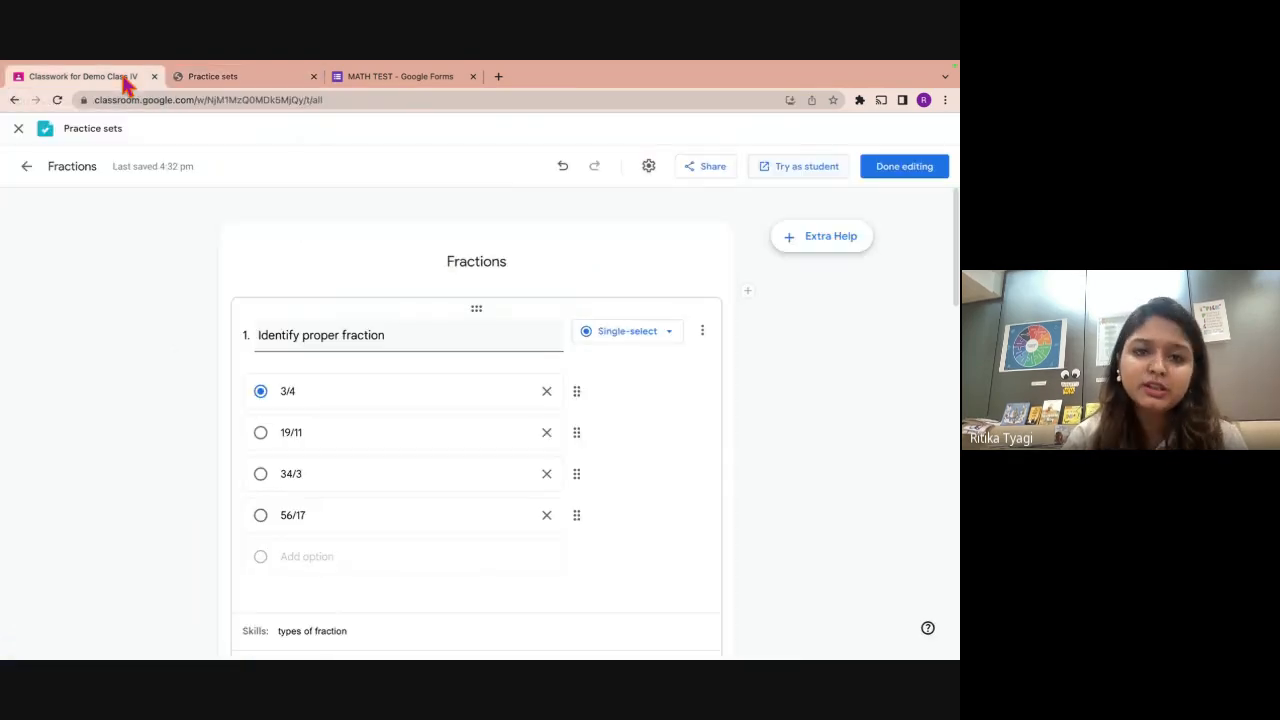
{"action": "left_click", "coordinate": [19, 131]}
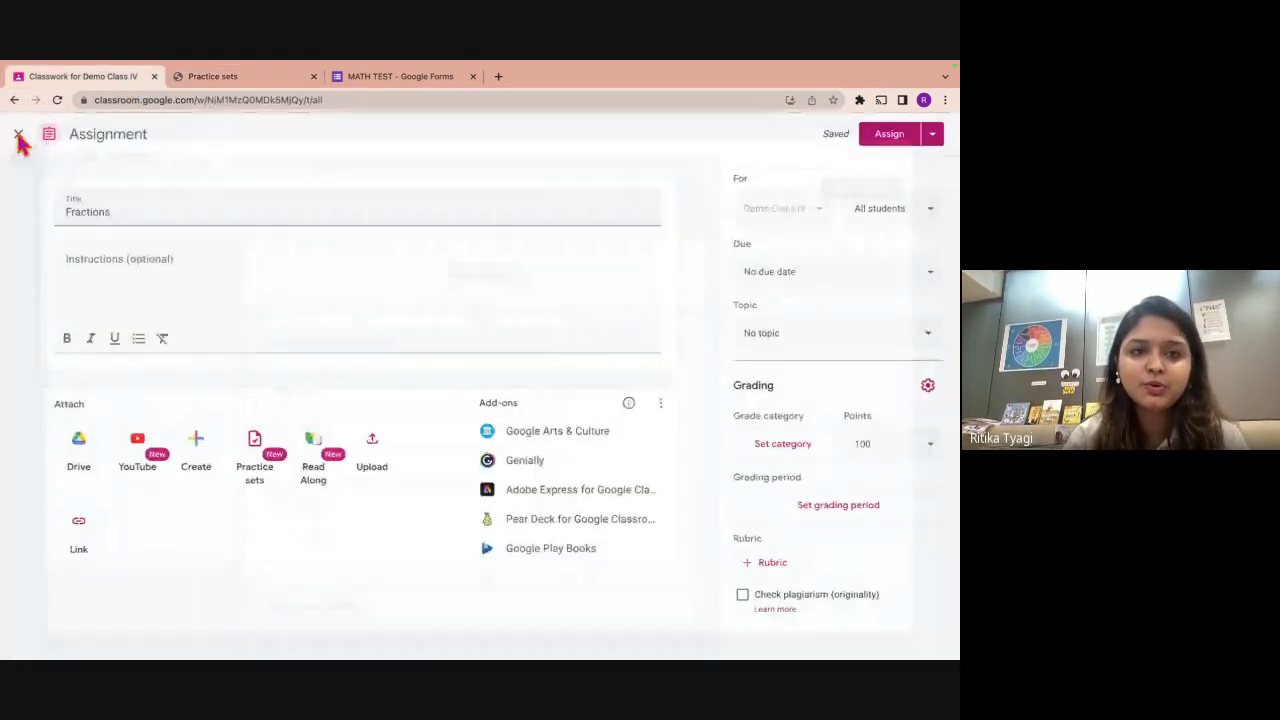
{"action": "left_click", "coordinate": [19, 138]}
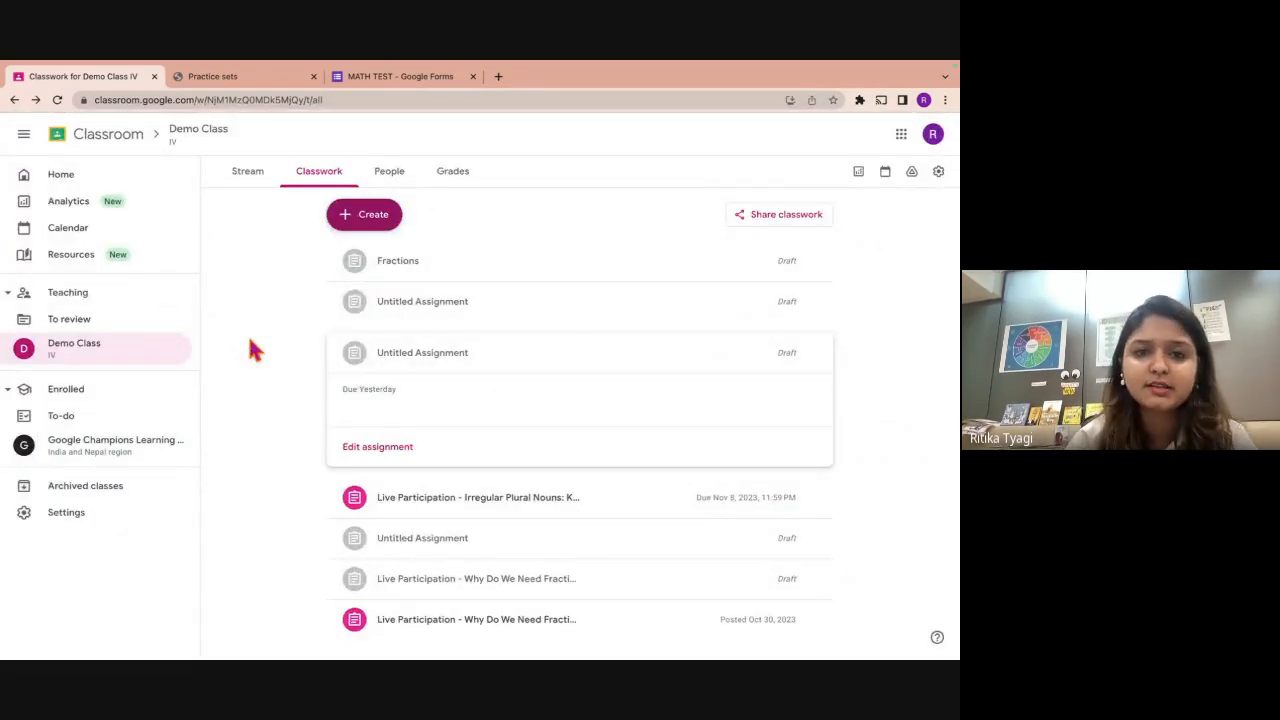
Create a new assignment in Demo Class titled Algebra.
{"action": "left_click", "coordinate": [363, 229]}
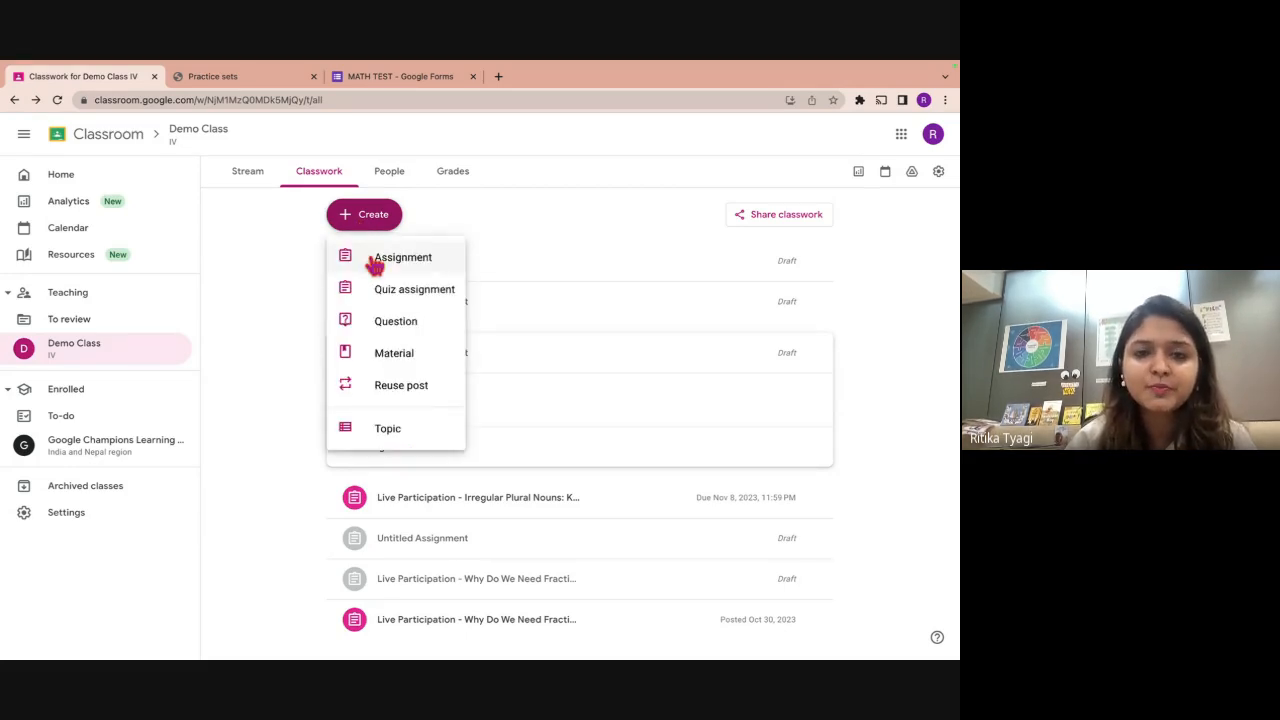
{"action": "left_click", "coordinate": [375, 262]}
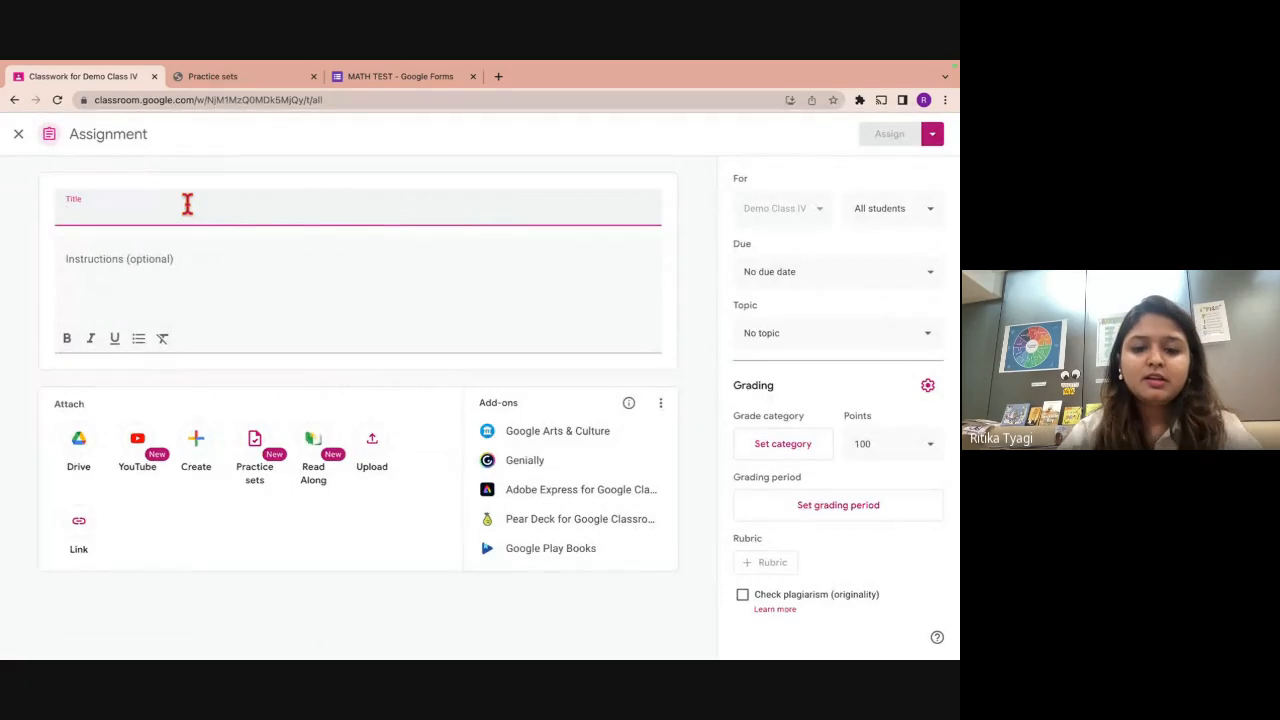
{"action": "type", "text": "Algebra"}
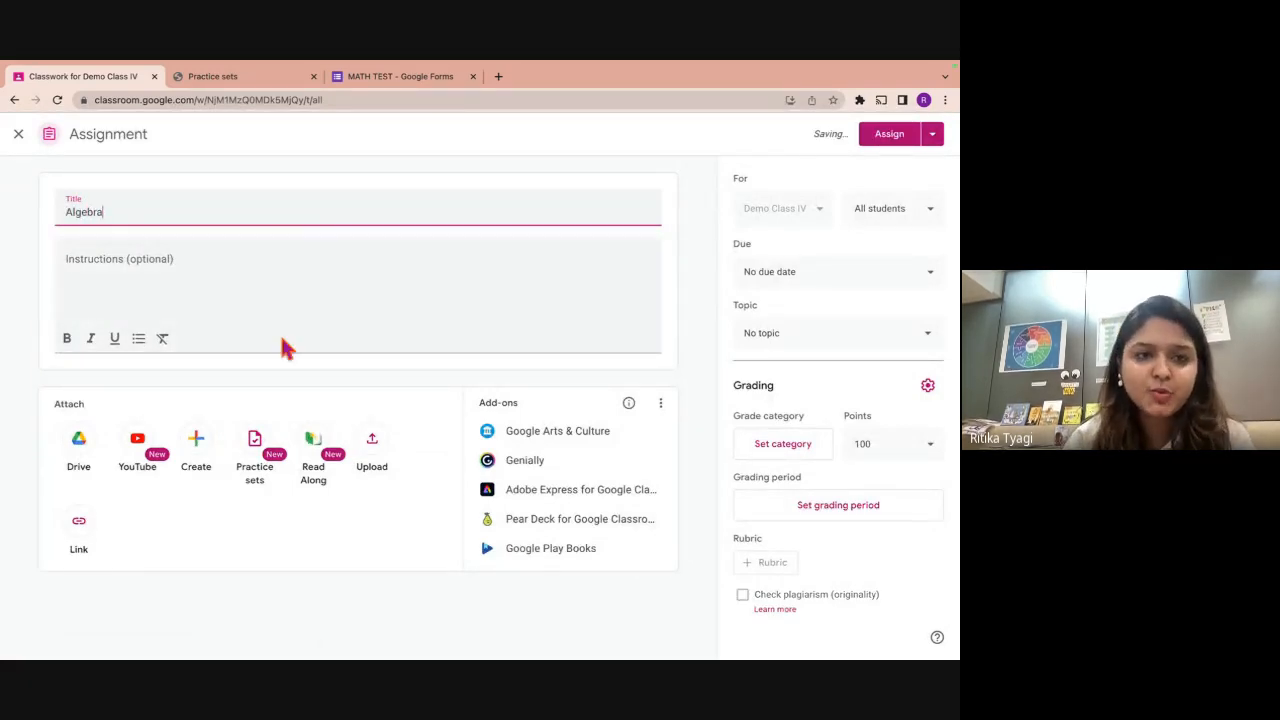
Start a new practice set for the Algebra assignment and open the file picker for importing questions into it.
{"action": "left_click", "coordinate": [258, 446]}
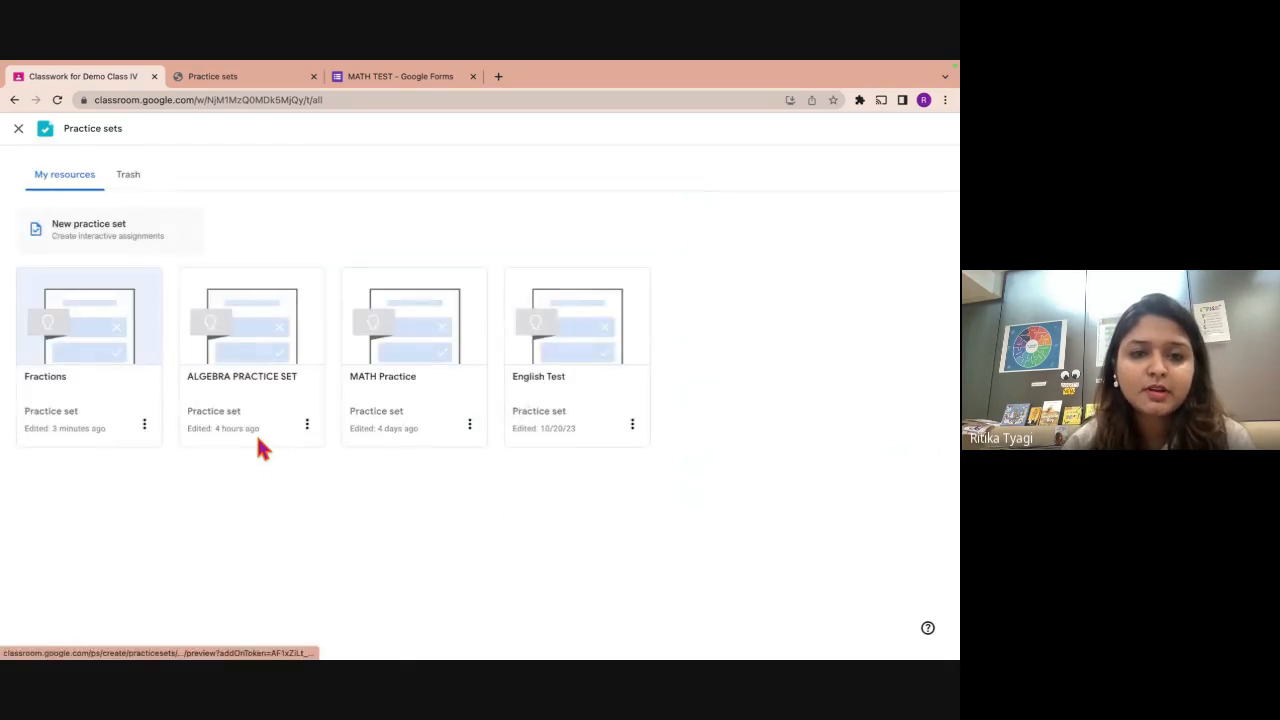
{"action": "left_click", "coordinate": [149, 229]}
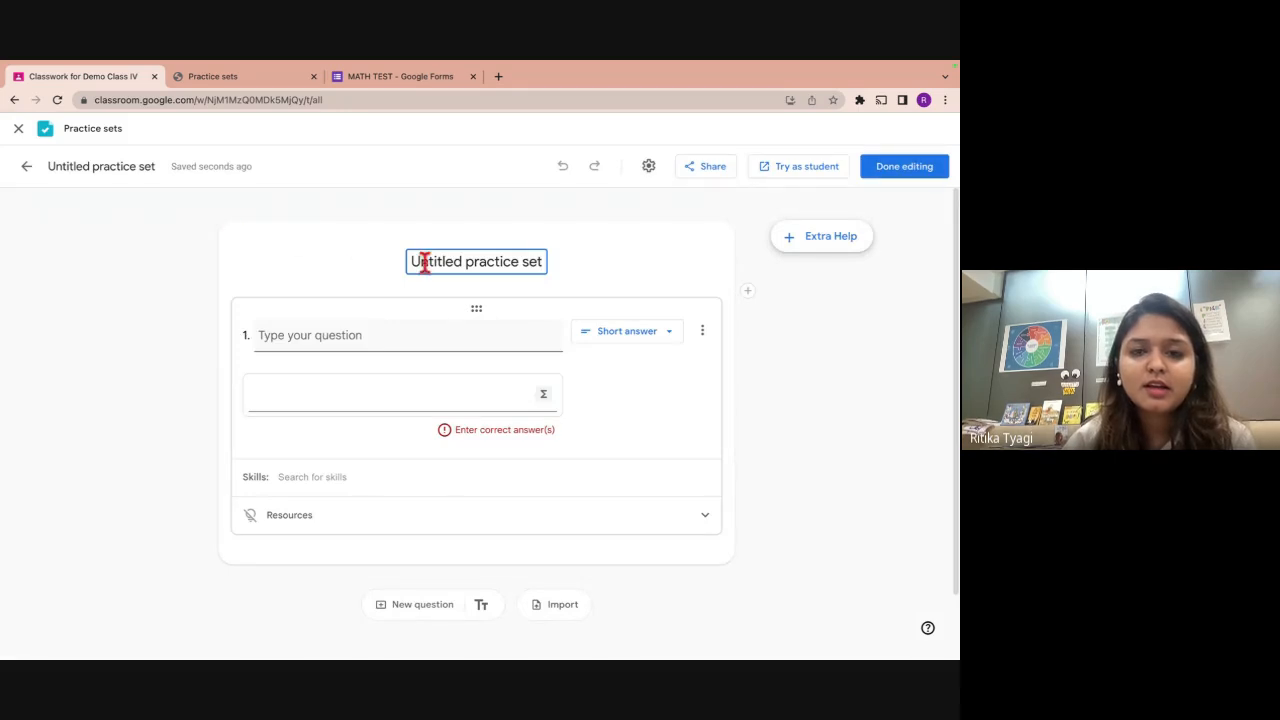
{"action": "scroll", "coordinate": [520, 515], "scroll_direction": "down", "scroll_amount": 1}
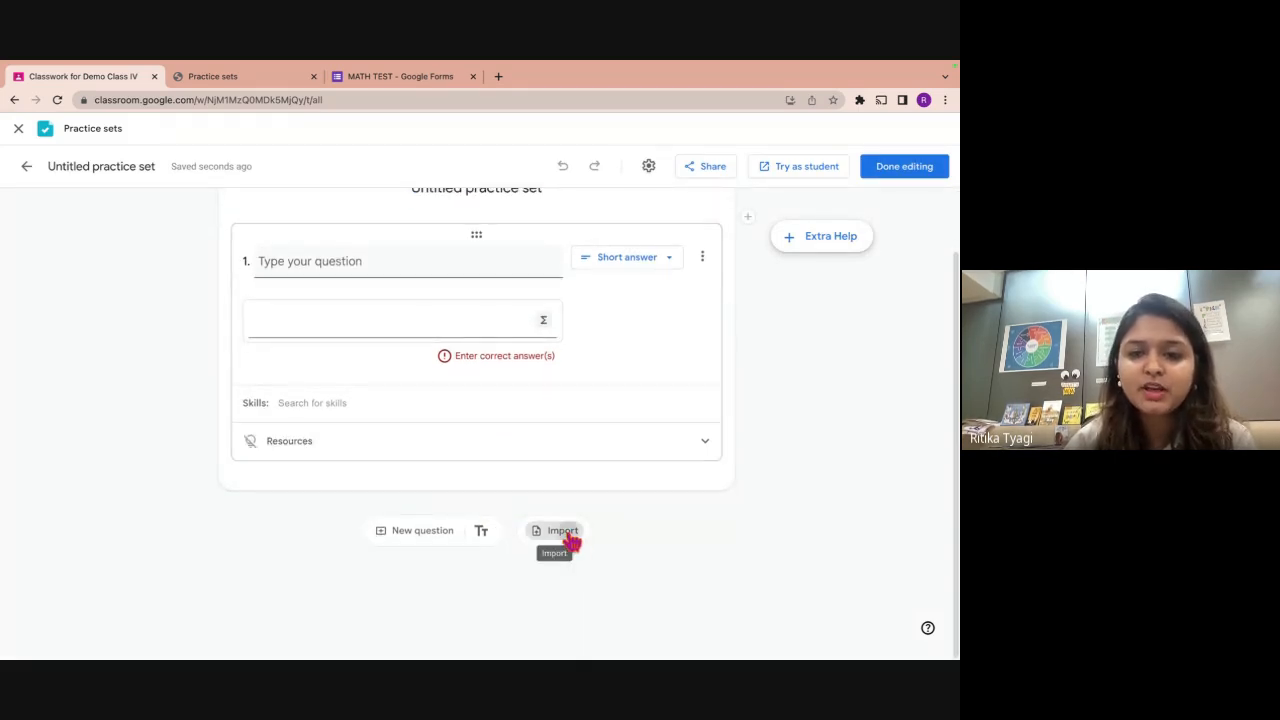
{"action": "left_click", "coordinate": [566, 535]}
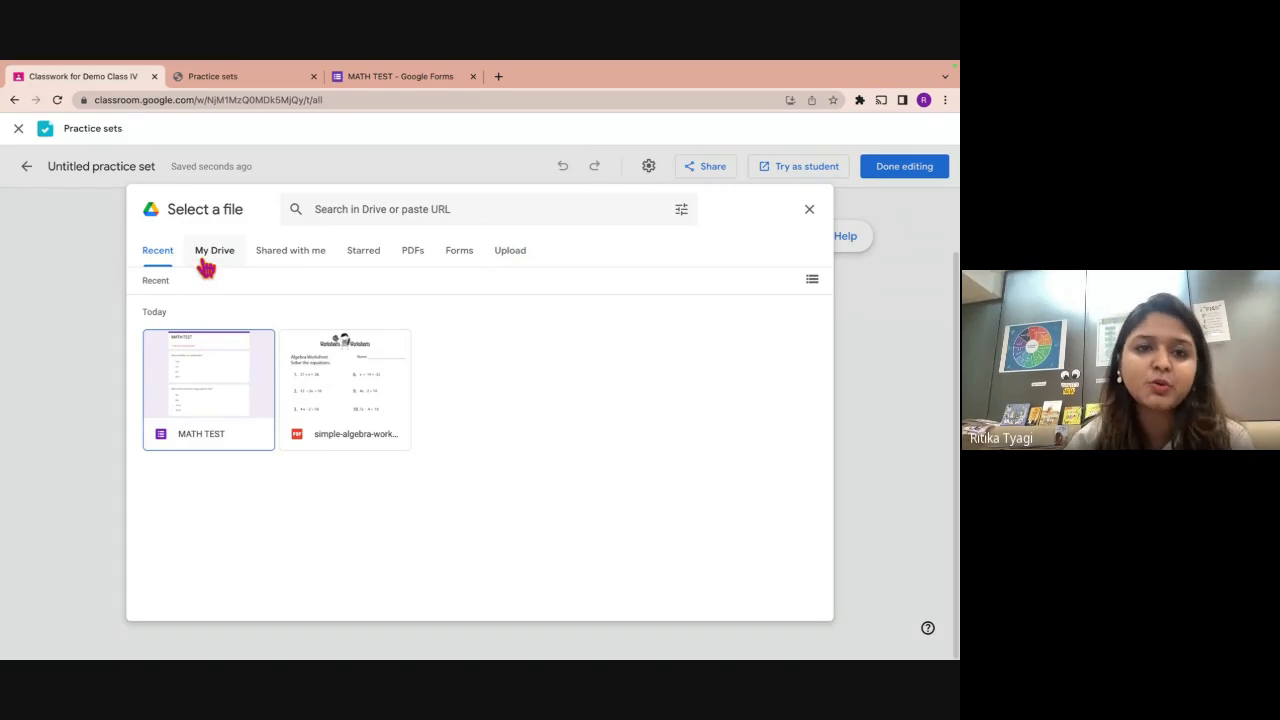
{"action": "left_click", "coordinate": [524, 258]}
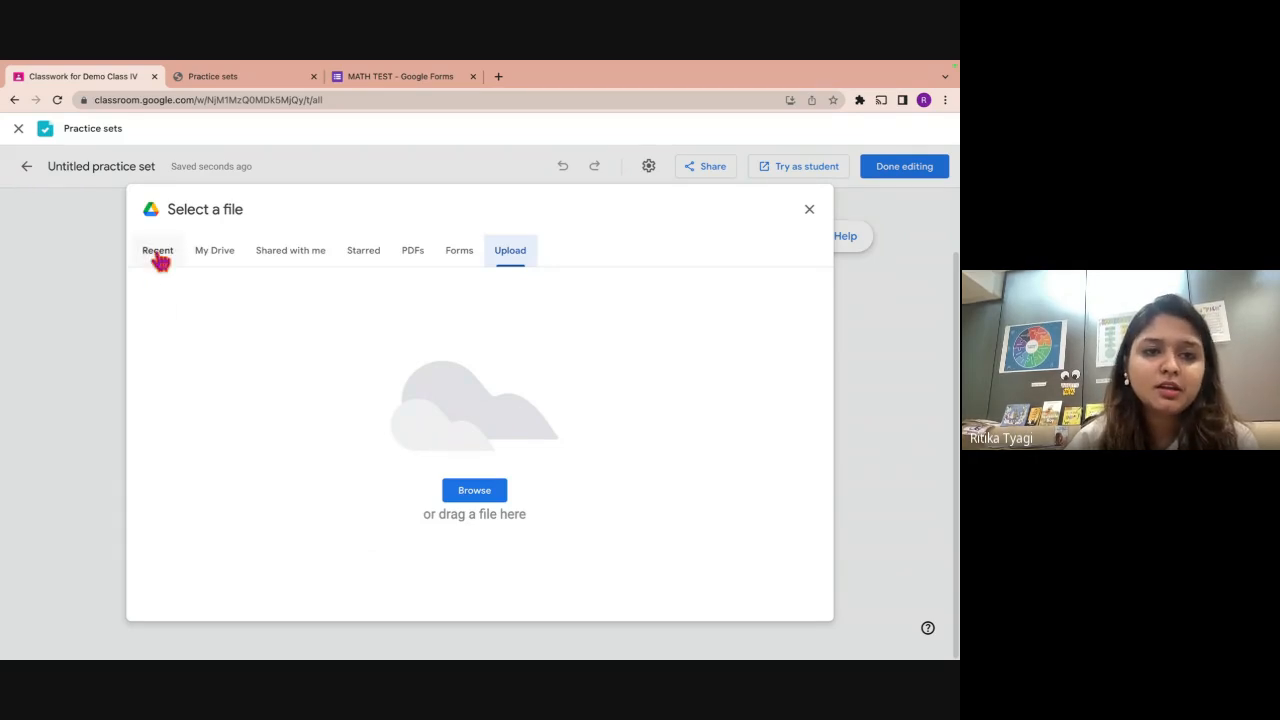
{"action": "left_click", "coordinate": [467, 488]}
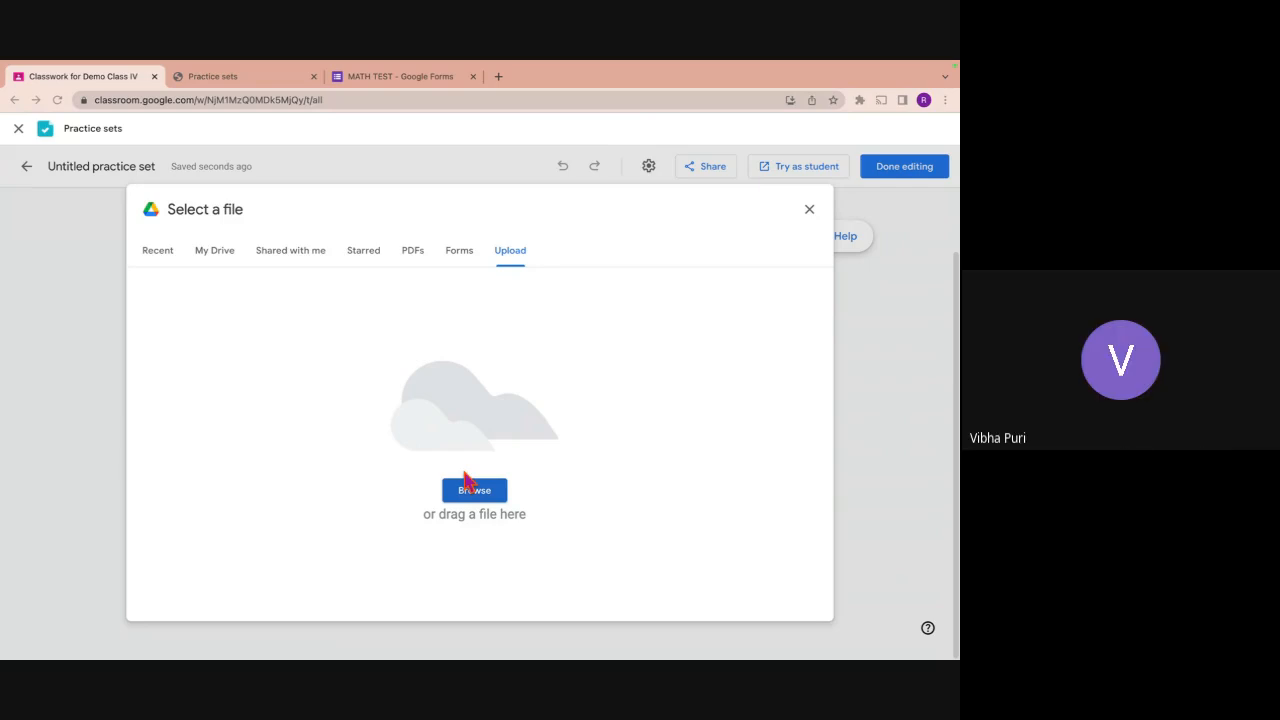
{"action": "left_click", "coordinate": [466, 486]}
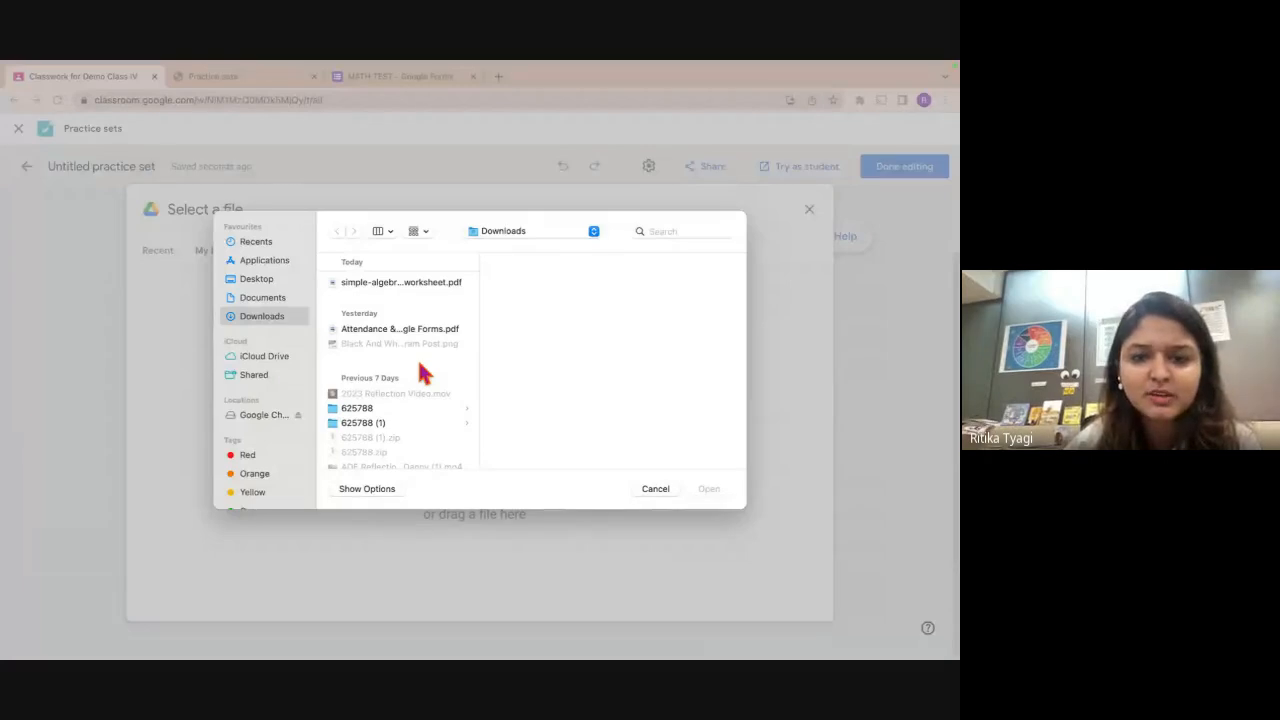
{"action": "key", "text": "Escape"}
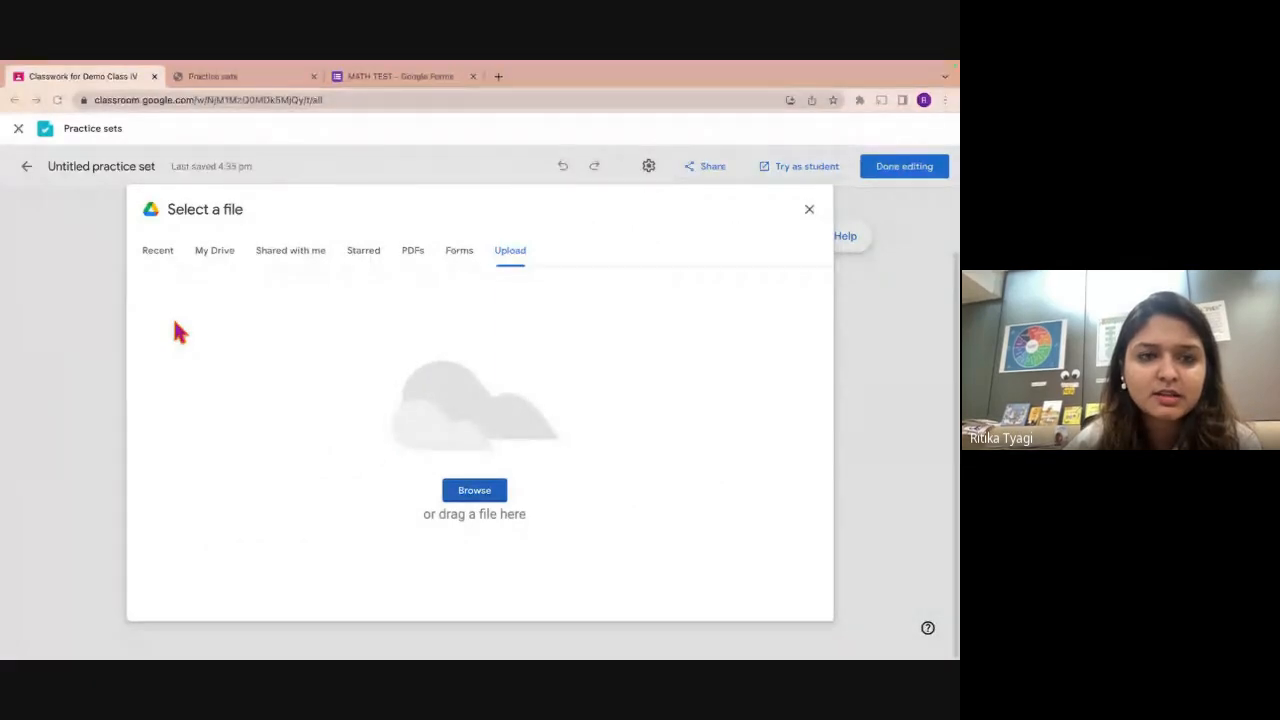
Select the simple algebra worksheet PDF among the recent Drive files and bring it in for question import.
{"action": "left_click", "coordinate": [160, 256]}
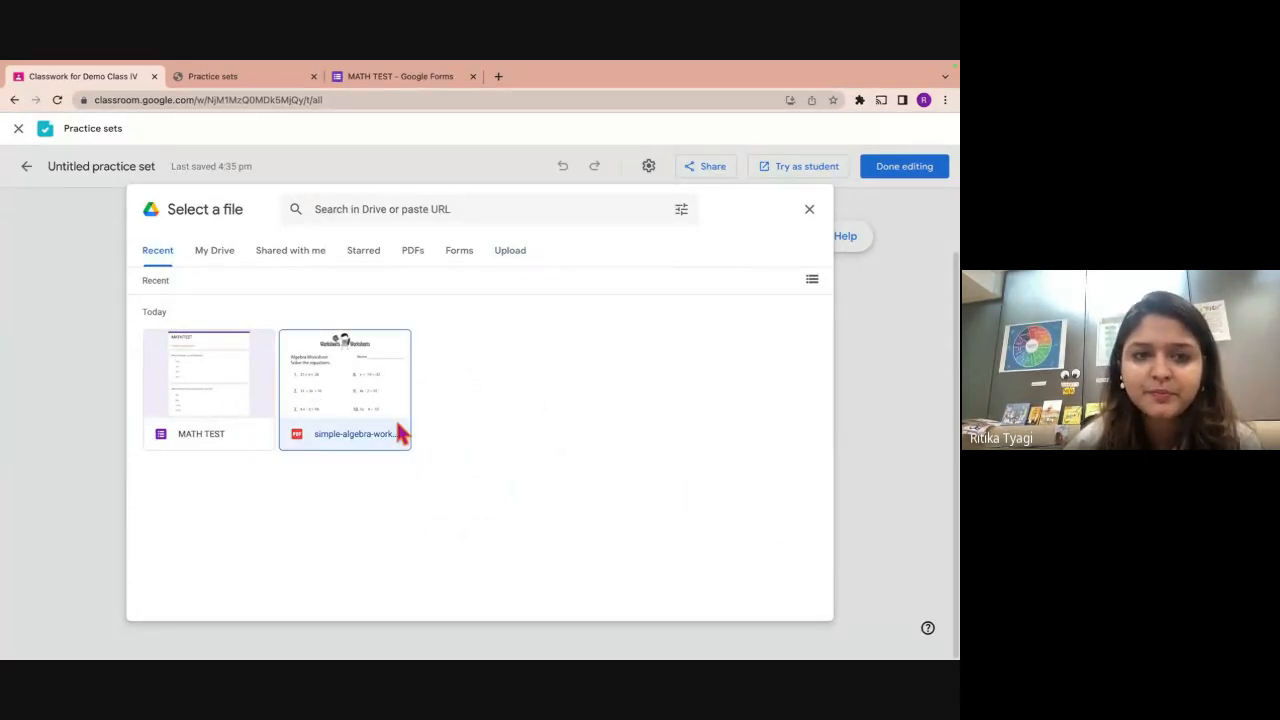
{"action": "left_click", "coordinate": [374, 392]}
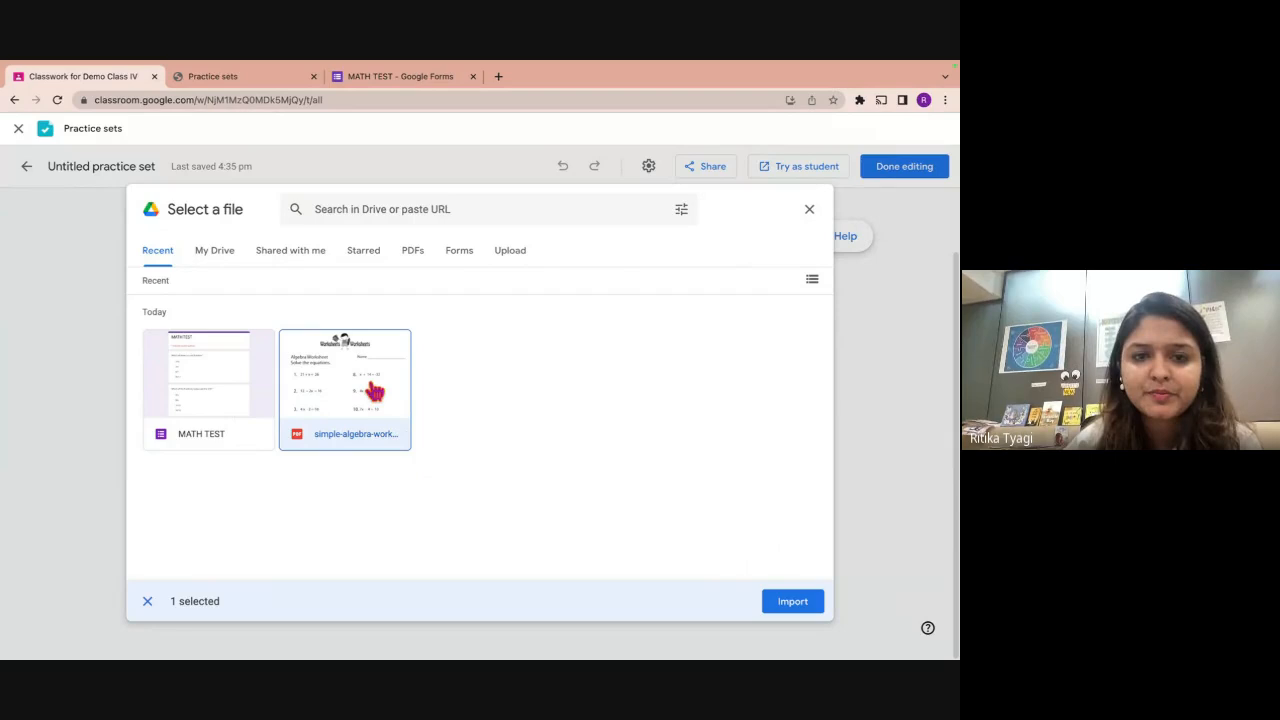
{"action": "left_click", "coordinate": [772, 612]}
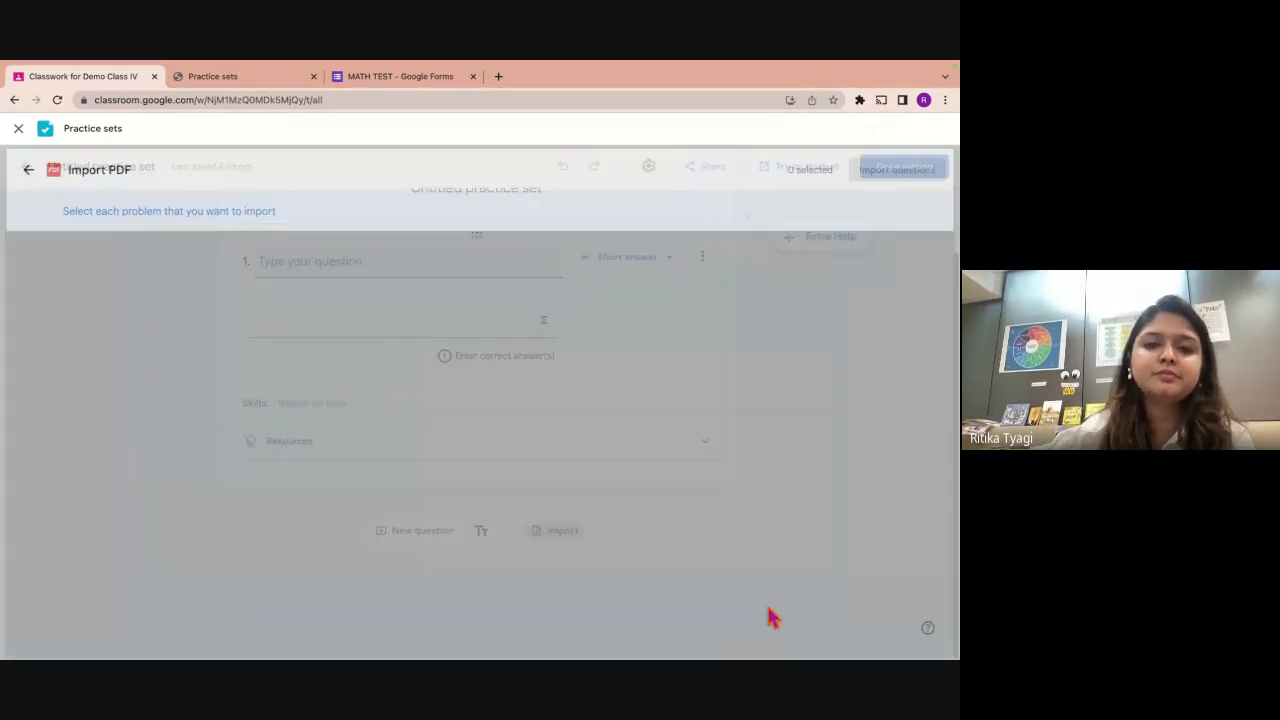
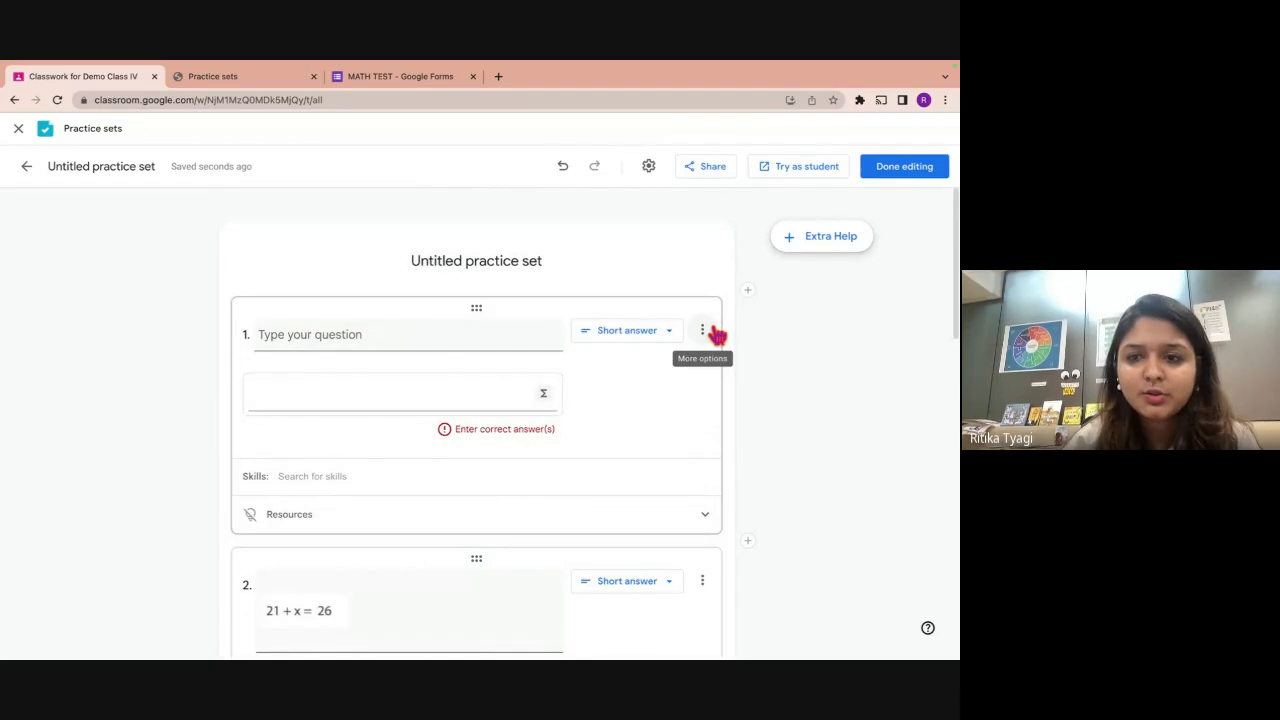
Delete the blank first question and title the practice set Algebra.
{"action": "left_click", "coordinate": [712, 332]}
{"action": "left_click", "coordinate": [715, 400]}
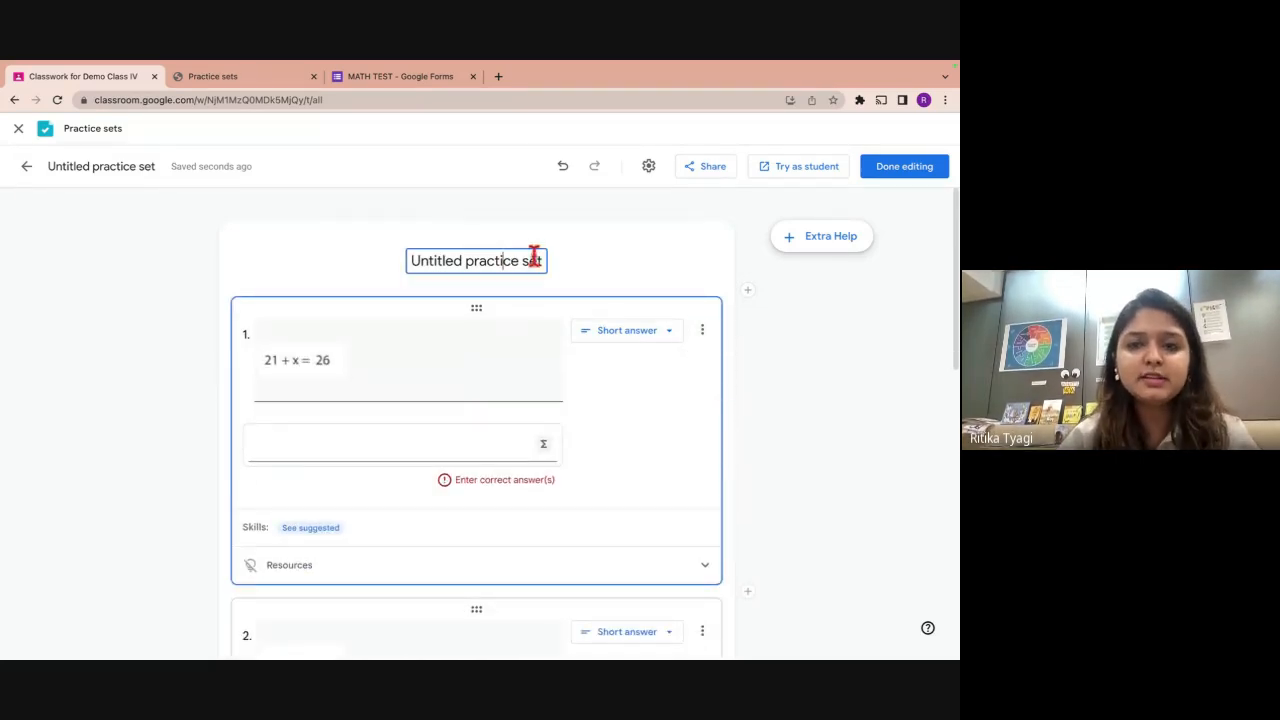
{"action": "left_click_drag", "start_coordinate": [545, 261], "coordinate": [406, 260]}
{"action": "type", "text": "Algebra"}
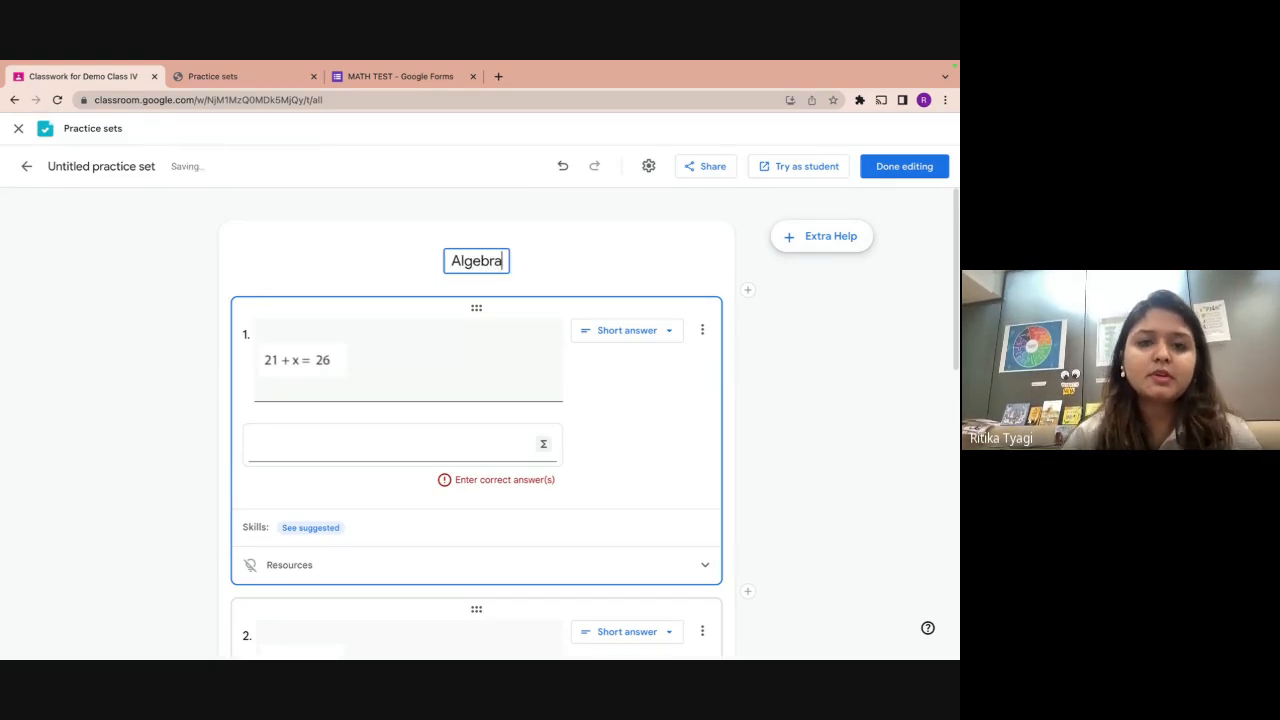
{"action": "left_click", "coordinate": [85, 358]}
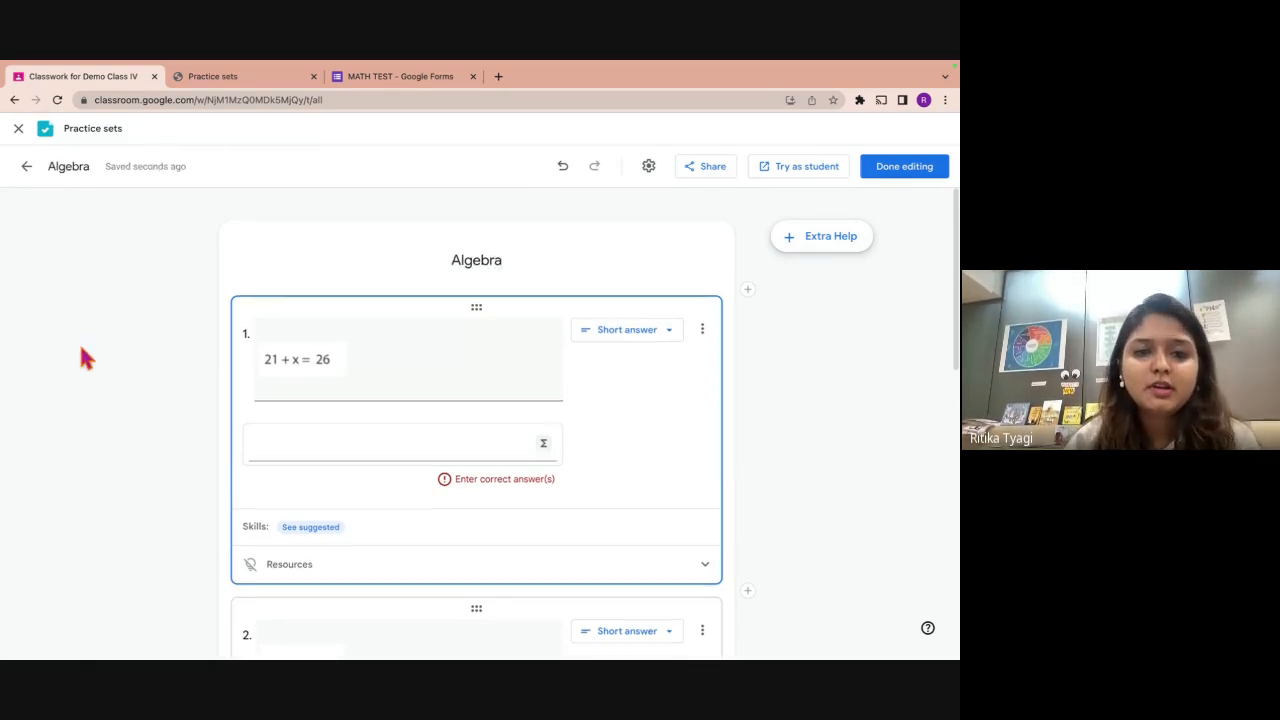
Enter the math expression "x =?" as the correct answer to the question 21 + x = 26.
{"action": "scroll", "coordinate": [85, 358], "scroll_direction": "down", "scroll_amount": 1}
{"action": "left_click", "coordinate": [258, 350]}
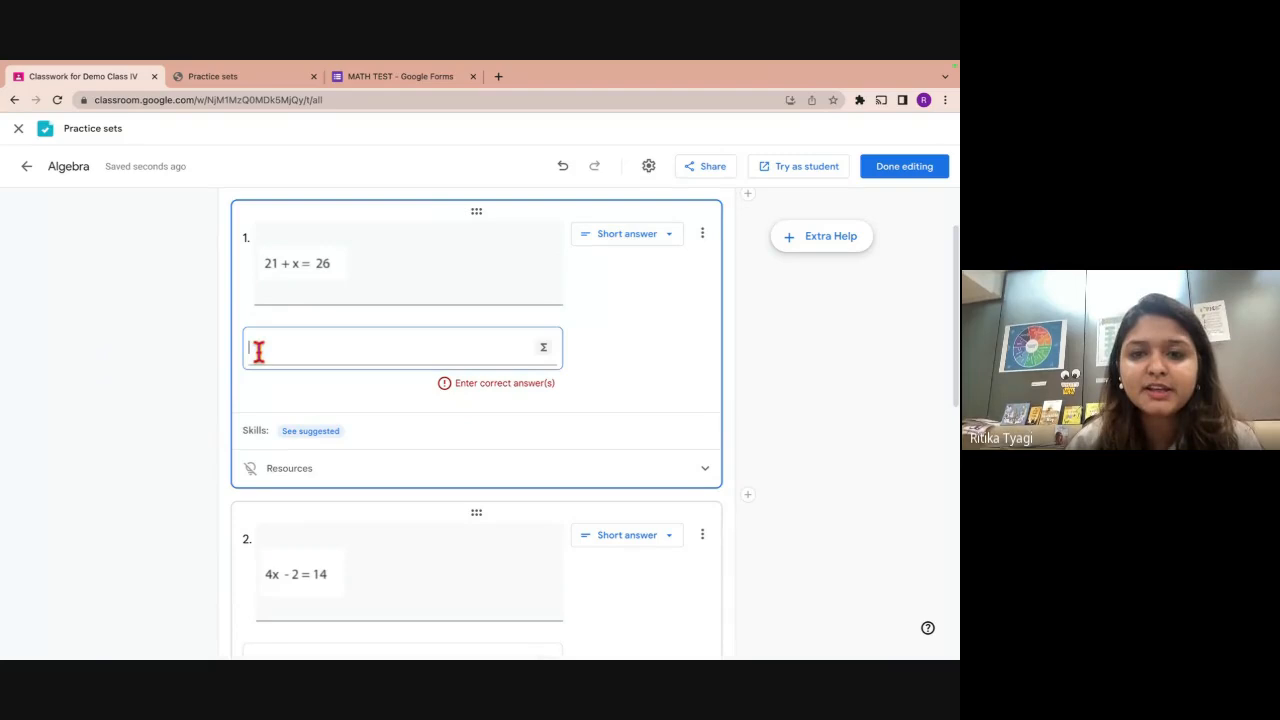
{"action": "left_click", "coordinate": [542, 348]}
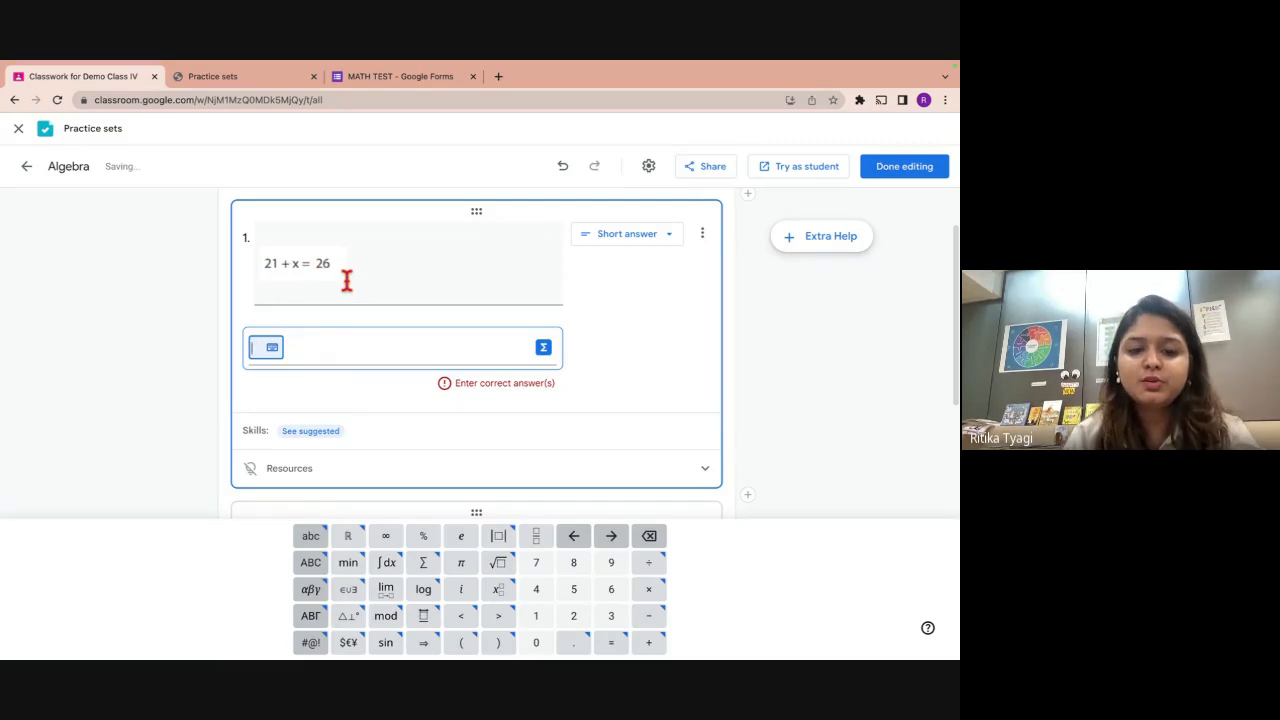
{"action": "type", "text": "x ="}
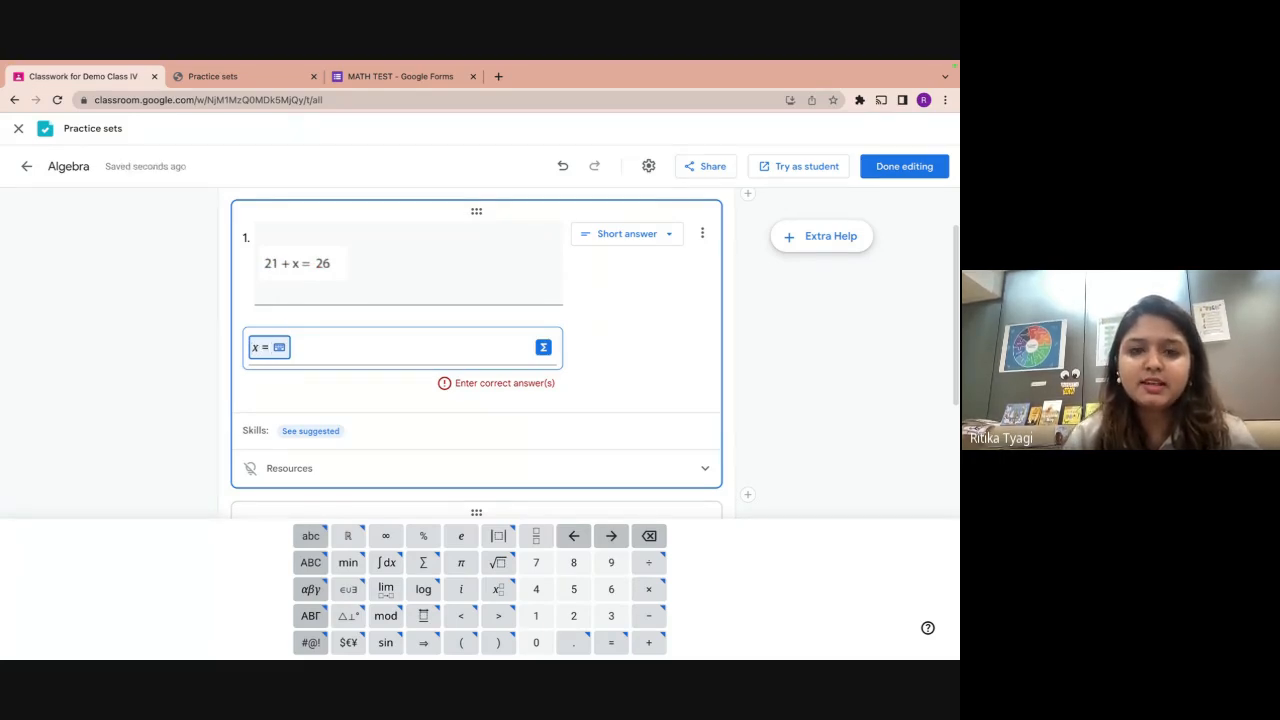
{"action": "type", "text": "?"}
{"action": "left_click", "coordinate": [543, 349]}
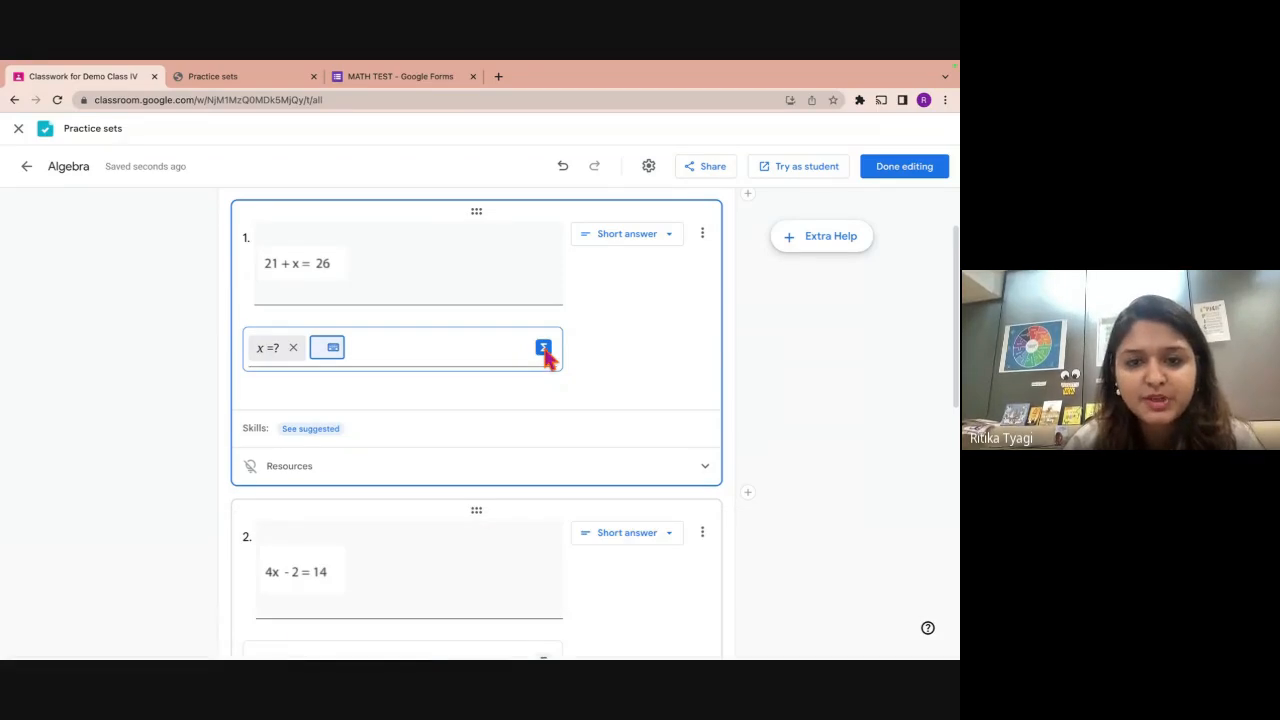
{"action": "left_click", "coordinate": [331, 352]}
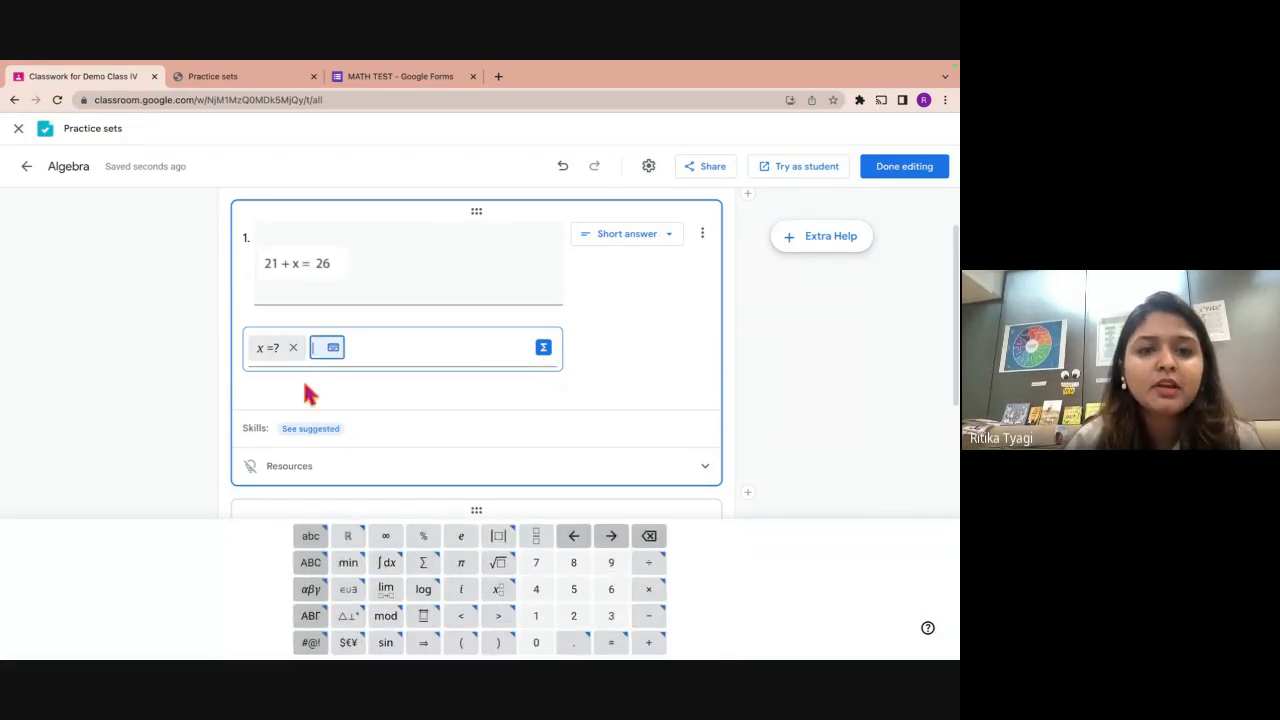
{"action": "left_click", "coordinate": [200, 400]}
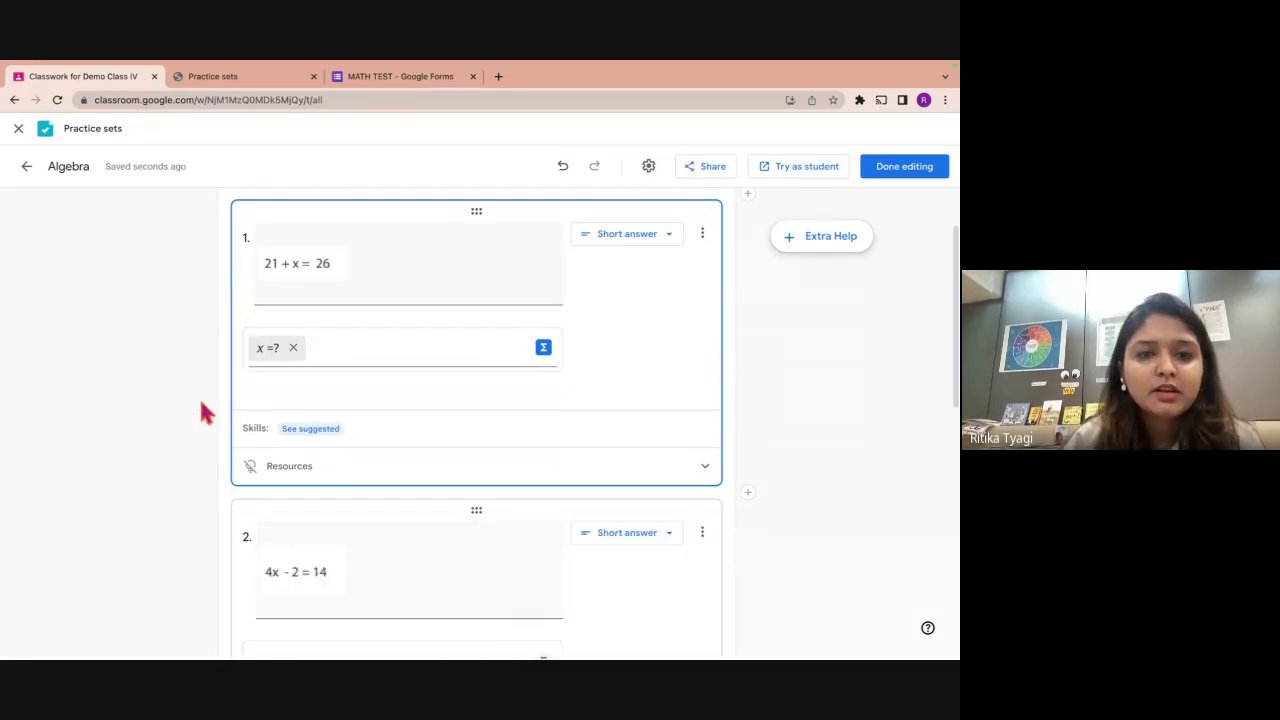
Tag question 1 with the suggested skill Solve linear equations and remove its Explainer resource, keeping the Video.
{"action": "left_click", "coordinate": [297, 421]}
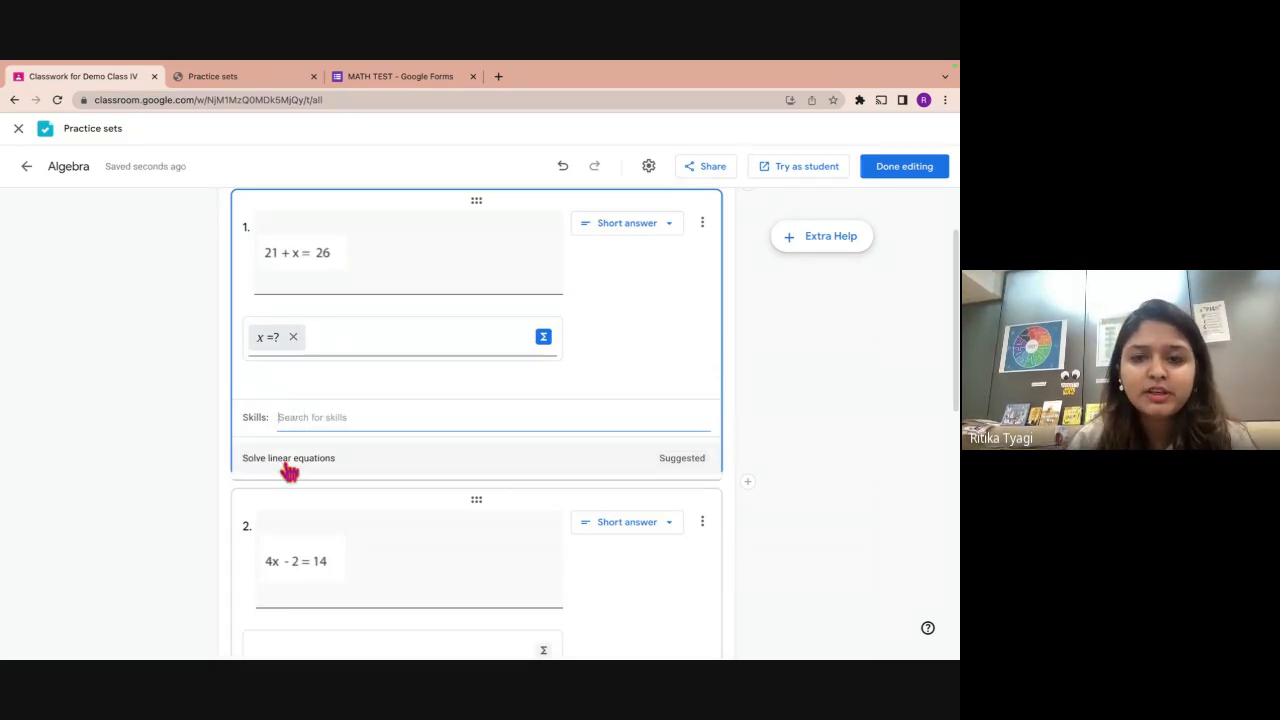
{"action": "left_click", "coordinate": [285, 462]}
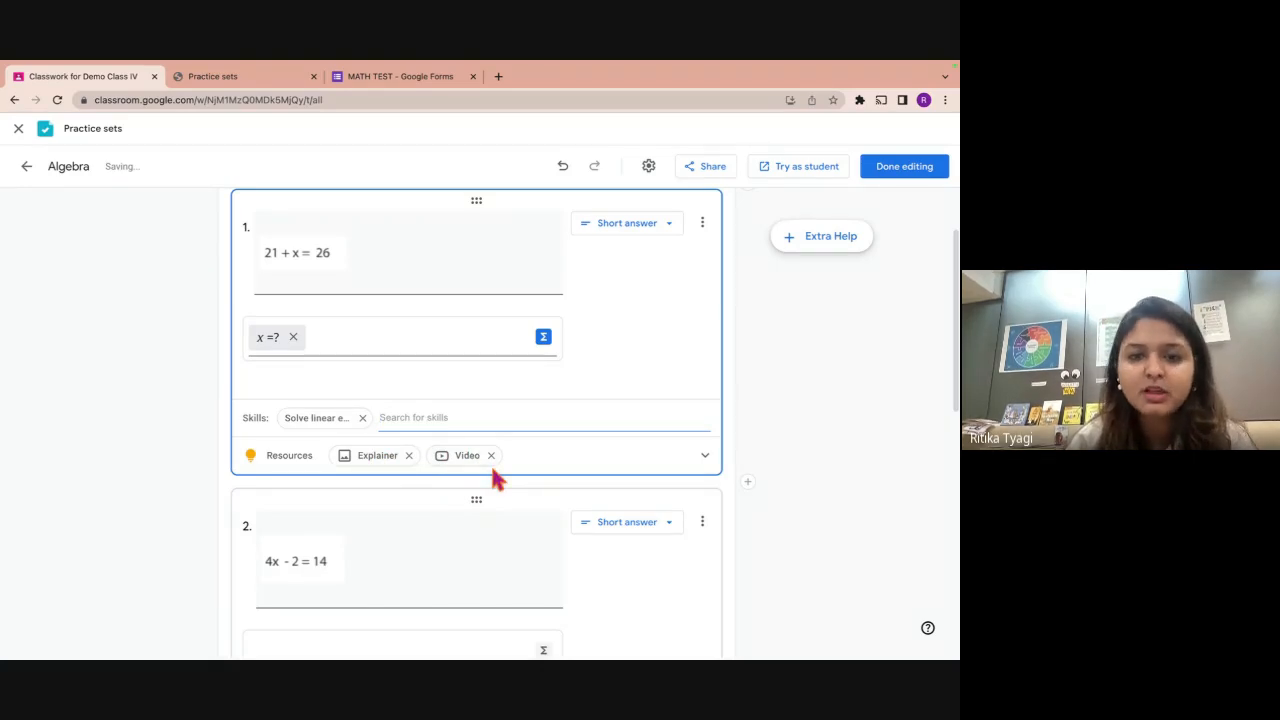
{"action": "left_click", "coordinate": [410, 456]}
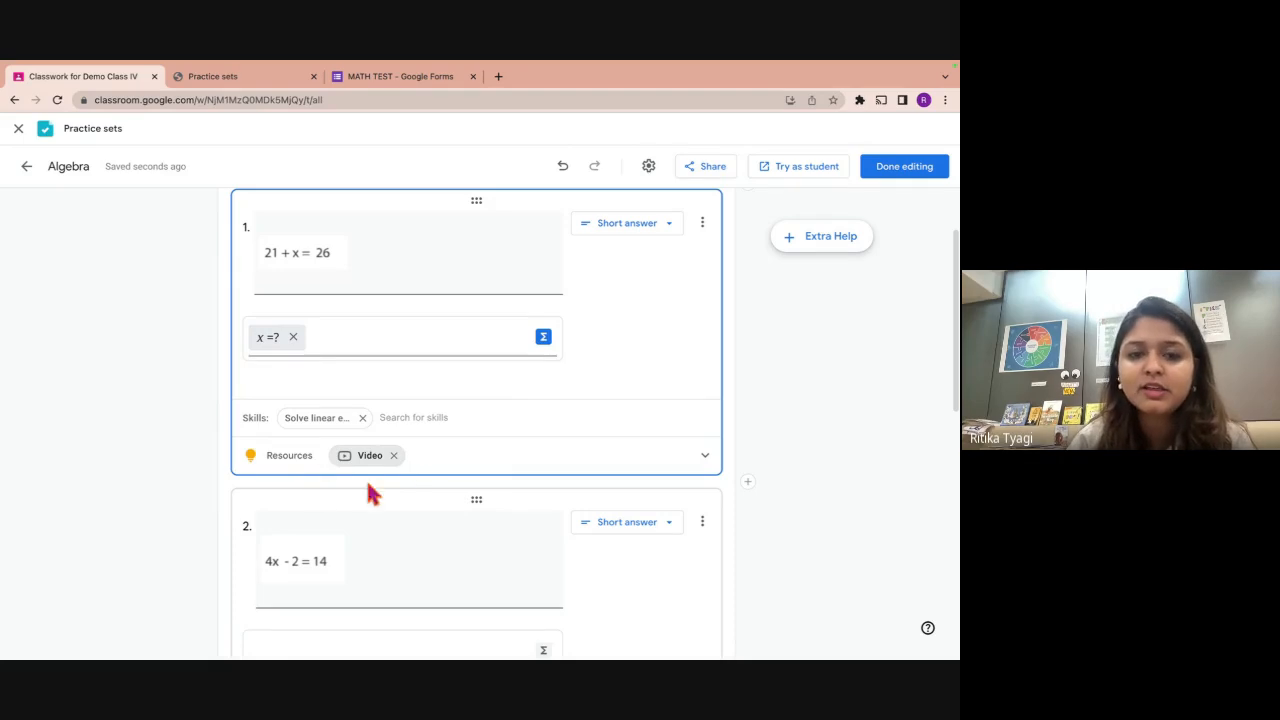
{"action": "scroll", "coordinate": [310, 484], "scroll_direction": "down", "scroll_amount": 1}
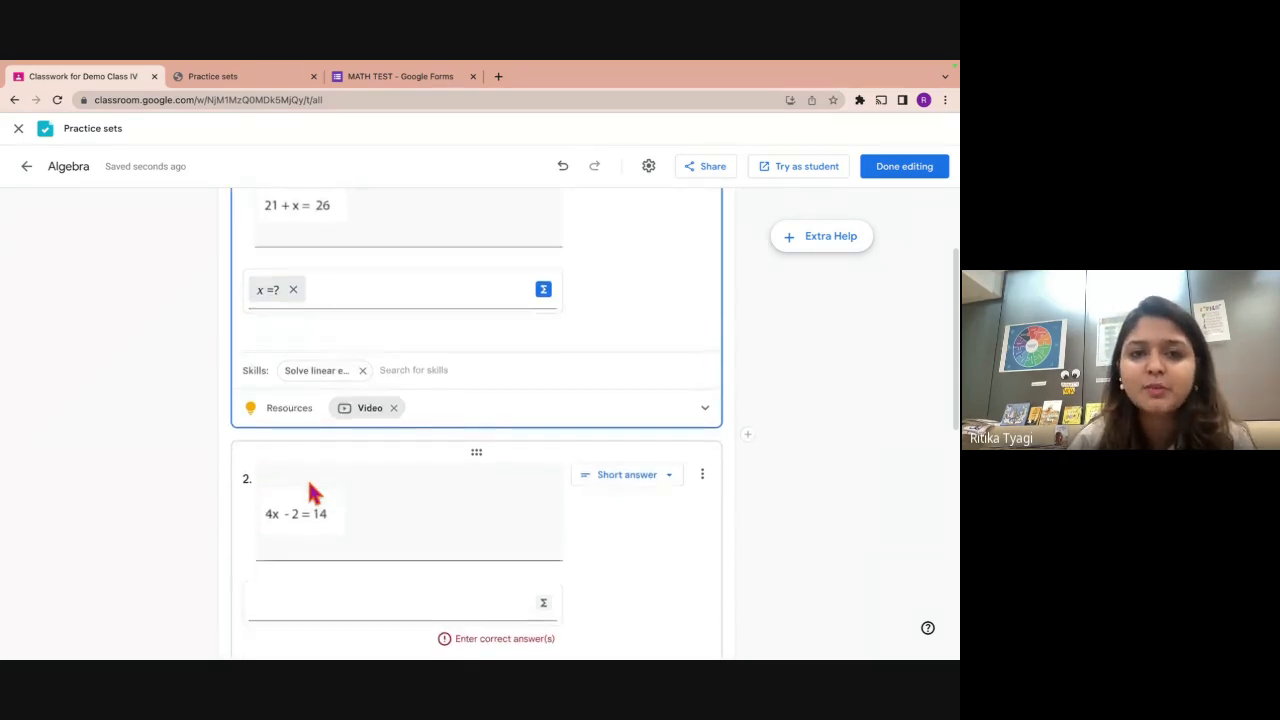
{"action": "scroll", "coordinate": [310, 484], "scroll_direction": "up", "scroll_amount": 1}
{"action": "scroll", "coordinate": [310, 483], "scroll_direction": "down", "scroll_amount": 1}
{"action": "scroll", "coordinate": [312, 490], "scroll_direction": "down", "scroll_amount": 2}
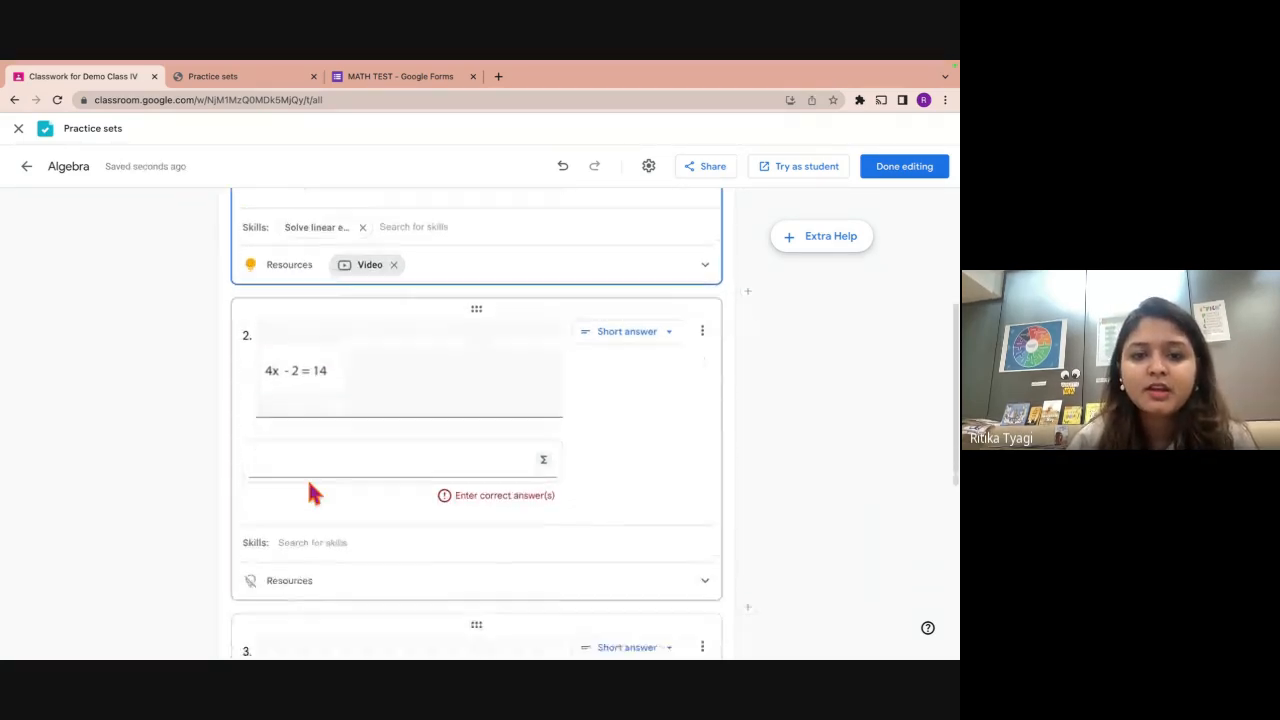
{"action": "left_click", "coordinate": [313, 440]}
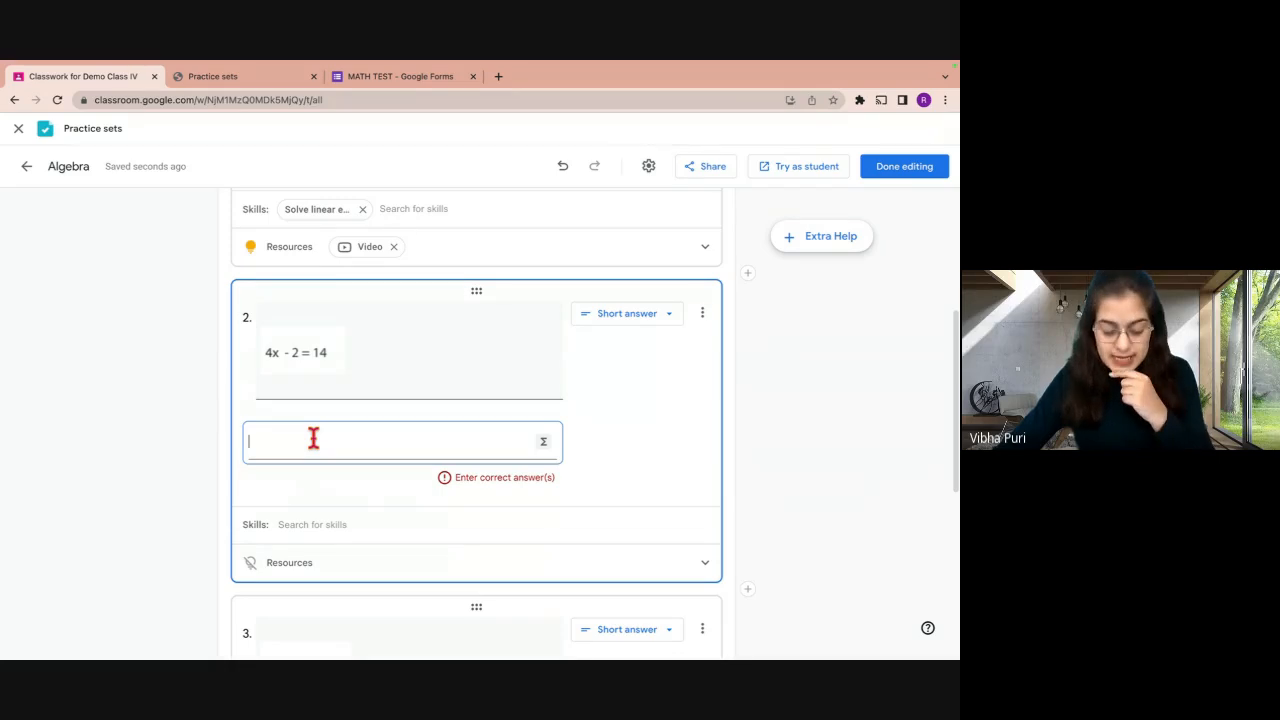
{"action": "scroll", "coordinate": [313, 437], "scroll_direction": "up", "scroll_amount": 3}
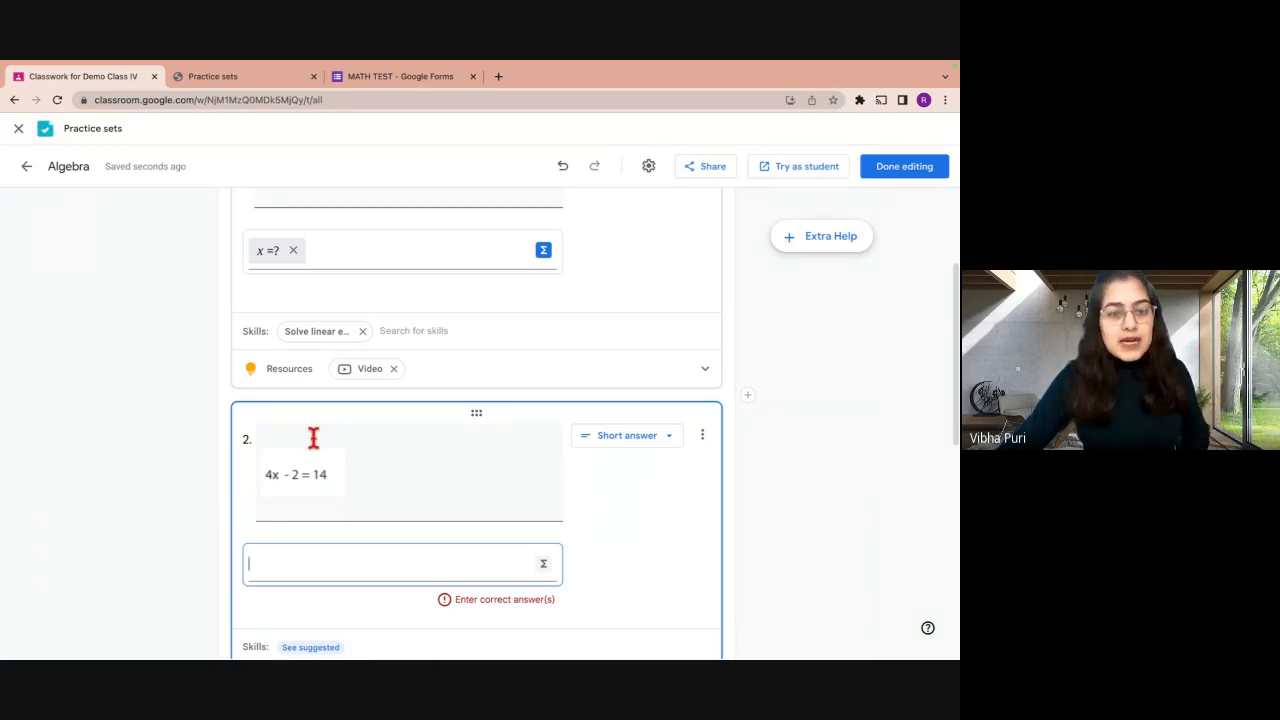
{"action": "scroll", "coordinate": [313, 437], "scroll_direction": "up", "scroll_amount": 3}
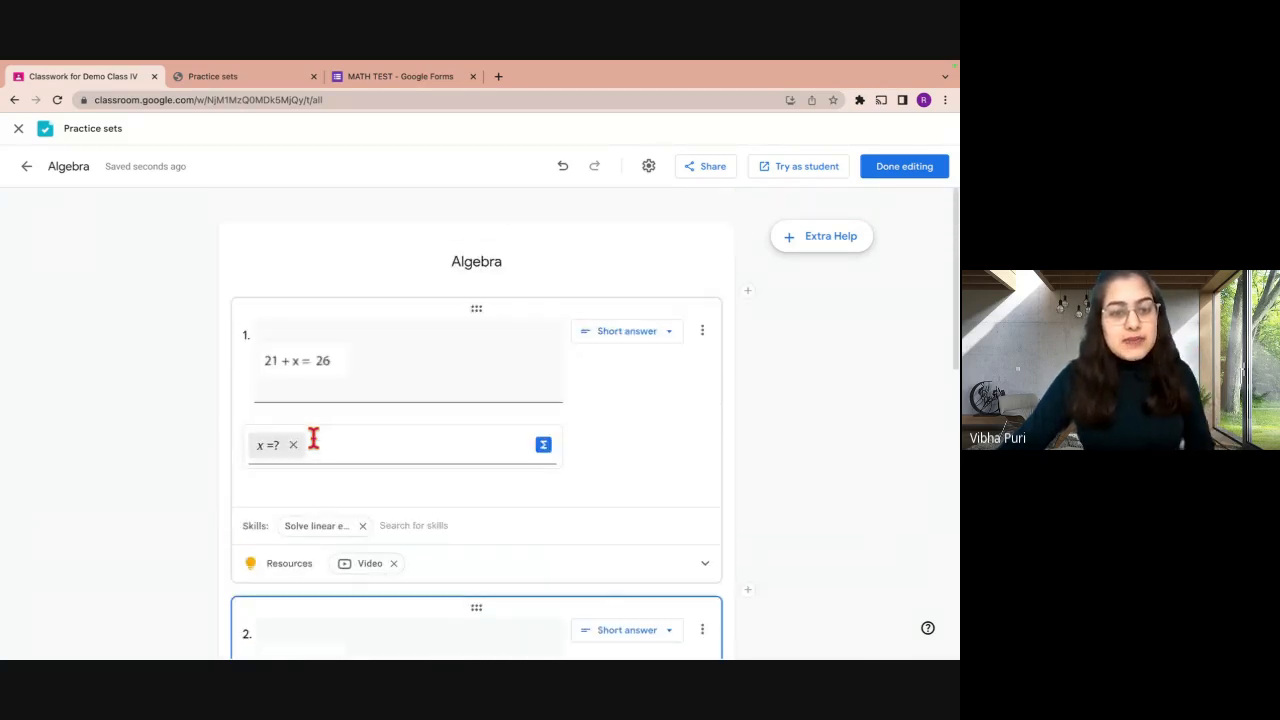
Leave the Algebra set, start a new practice set and delete its blank question.
{"action": "left_click", "coordinate": [28, 168]}
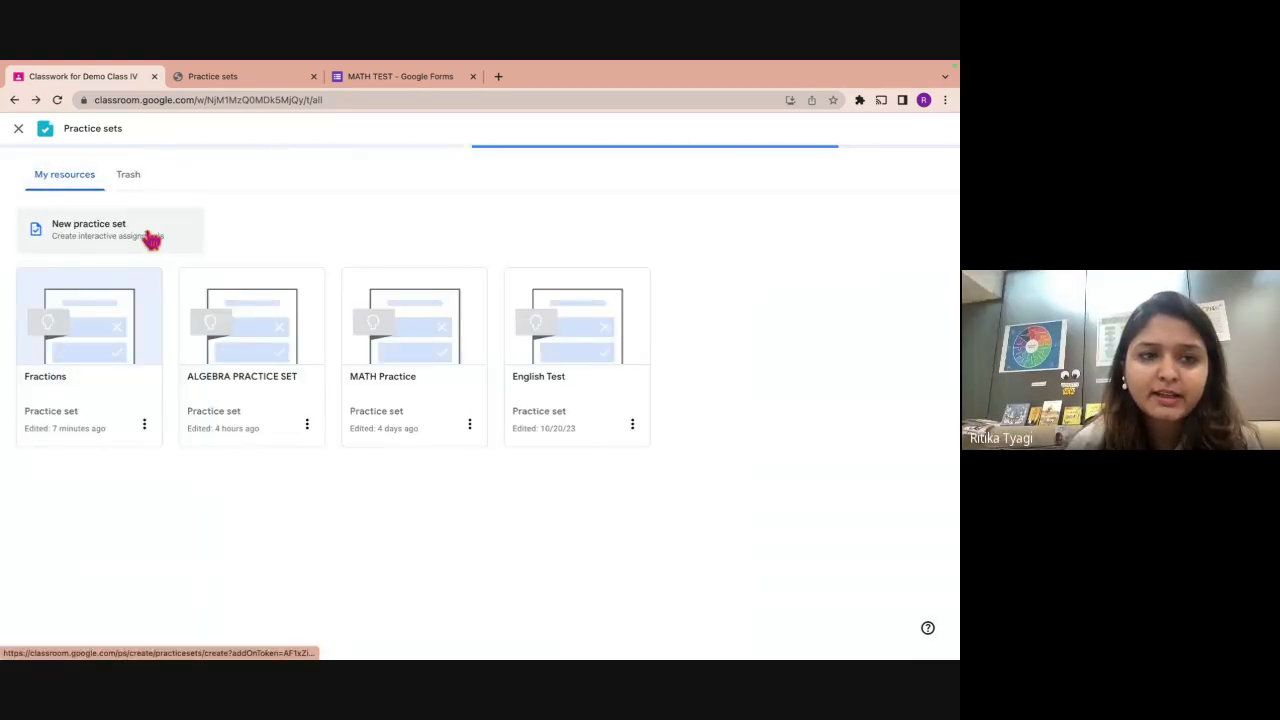
{"action": "left_click", "coordinate": [64, 229]}
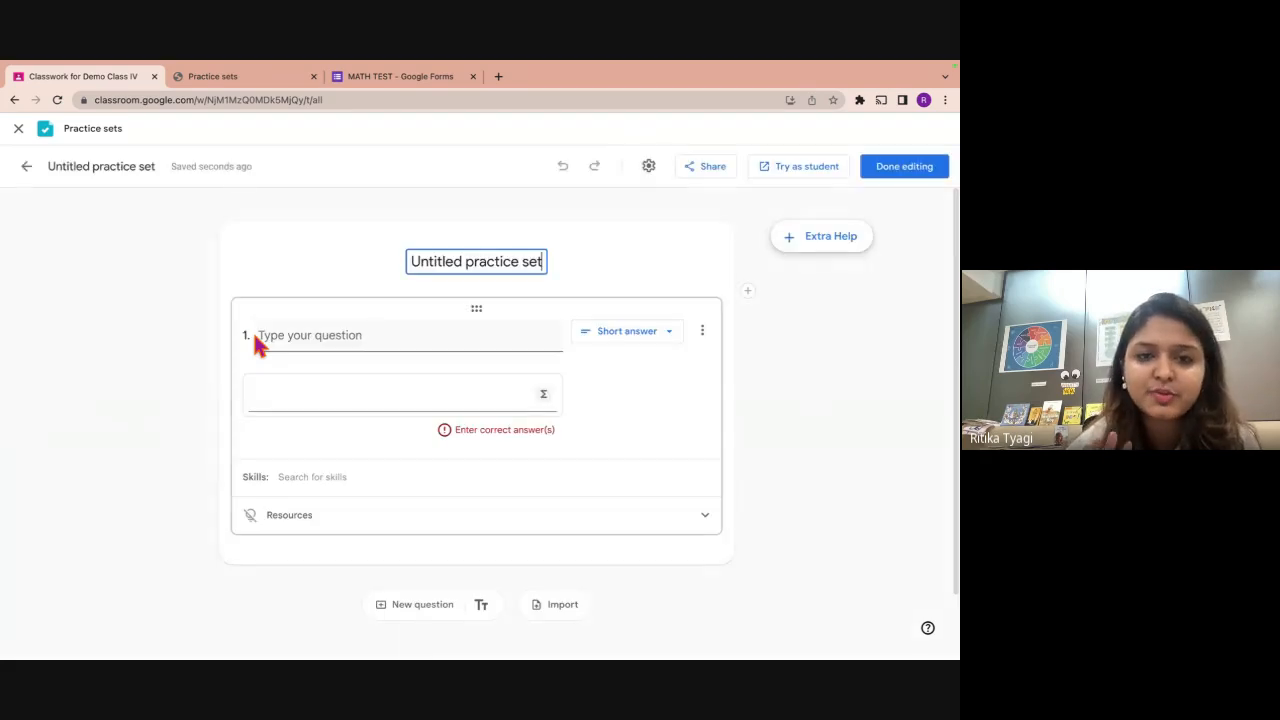
{"action": "scroll", "coordinate": [620, 375], "scroll_direction": "down", "scroll_amount": 1}
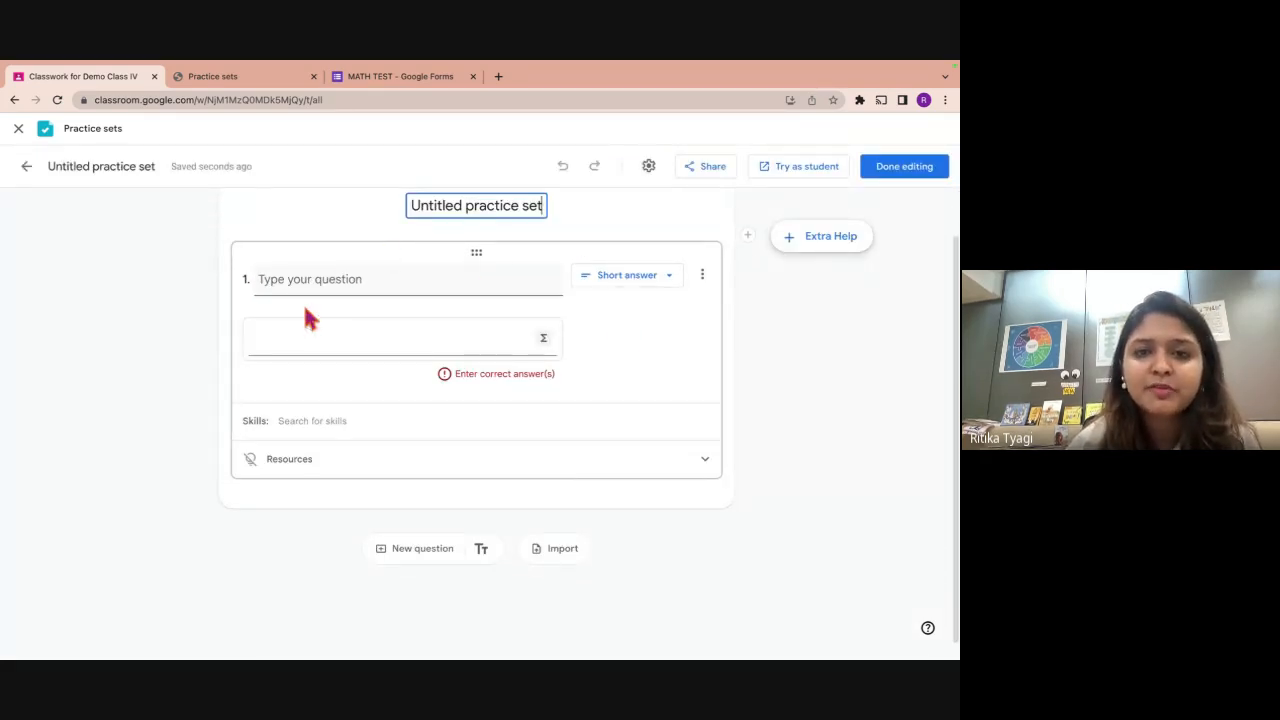
{"action": "left_click", "coordinate": [702, 275]}
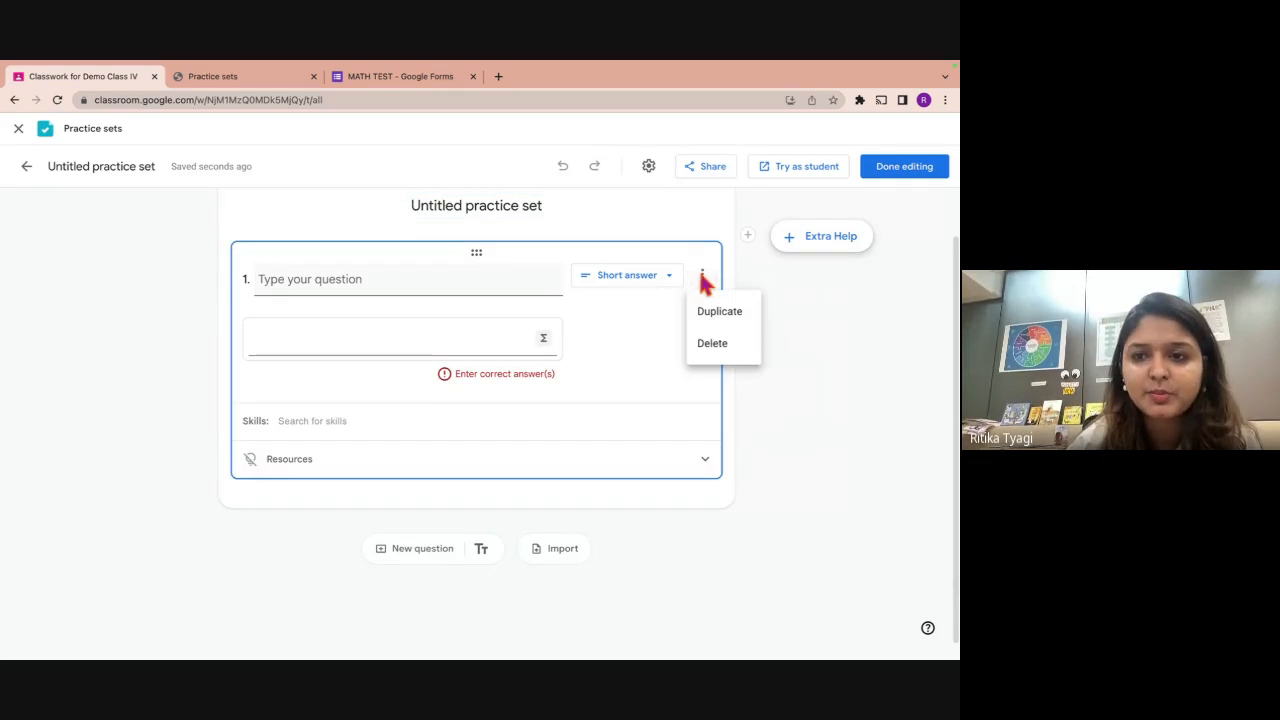
{"action": "left_click", "coordinate": [710, 350]}
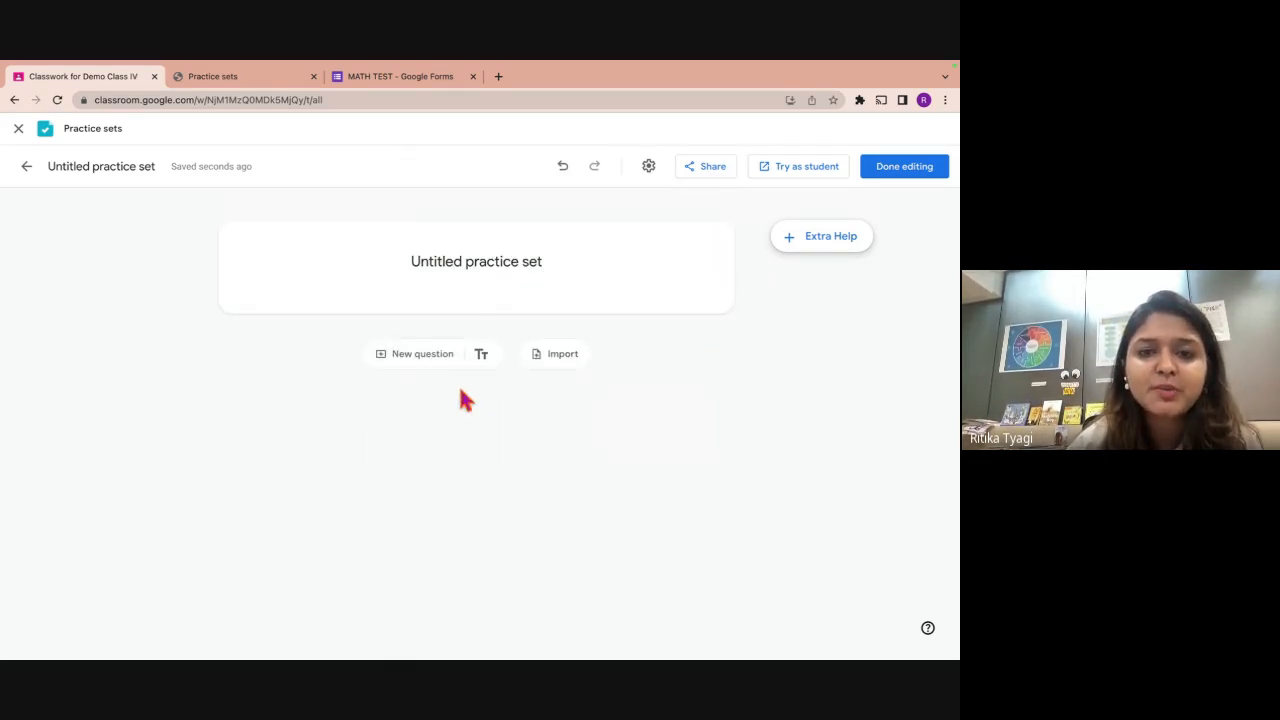
Choose the simple algebra worksheet PDF from the recent Drive files as the question source for the new practice set.
{"action": "left_click", "coordinate": [558, 360]}
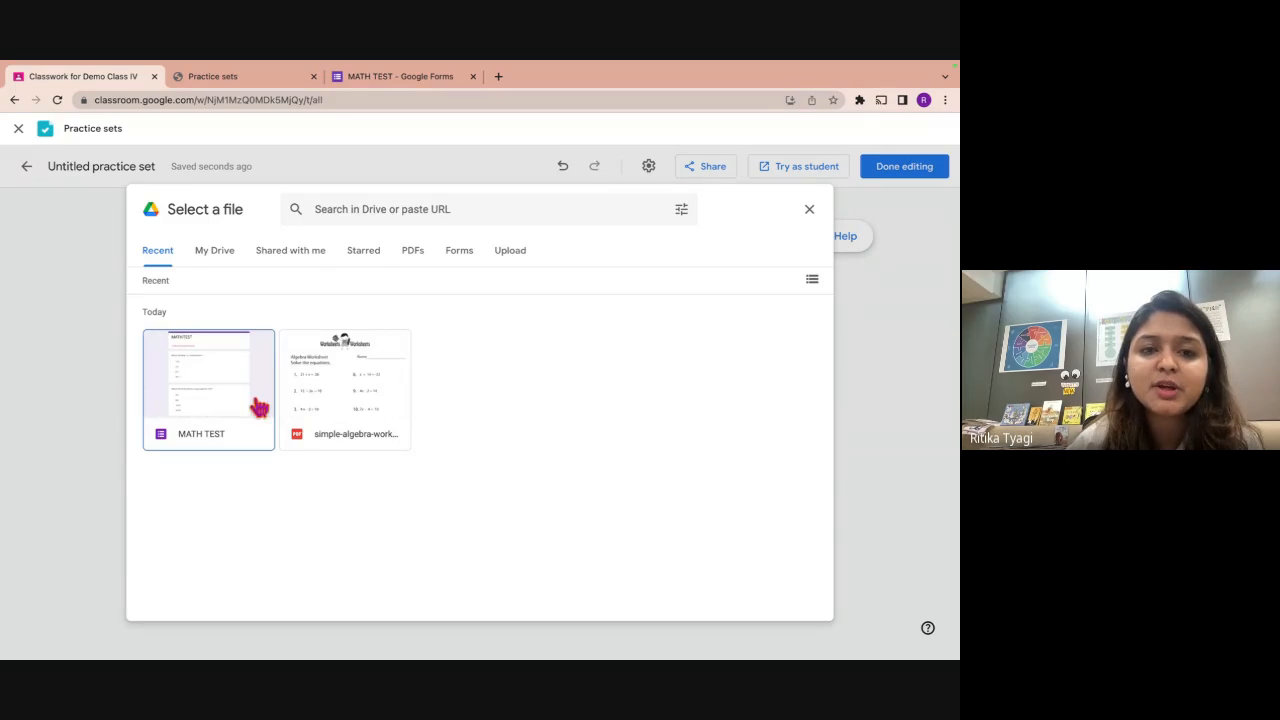
{"action": "left_click", "coordinate": [341, 434]}
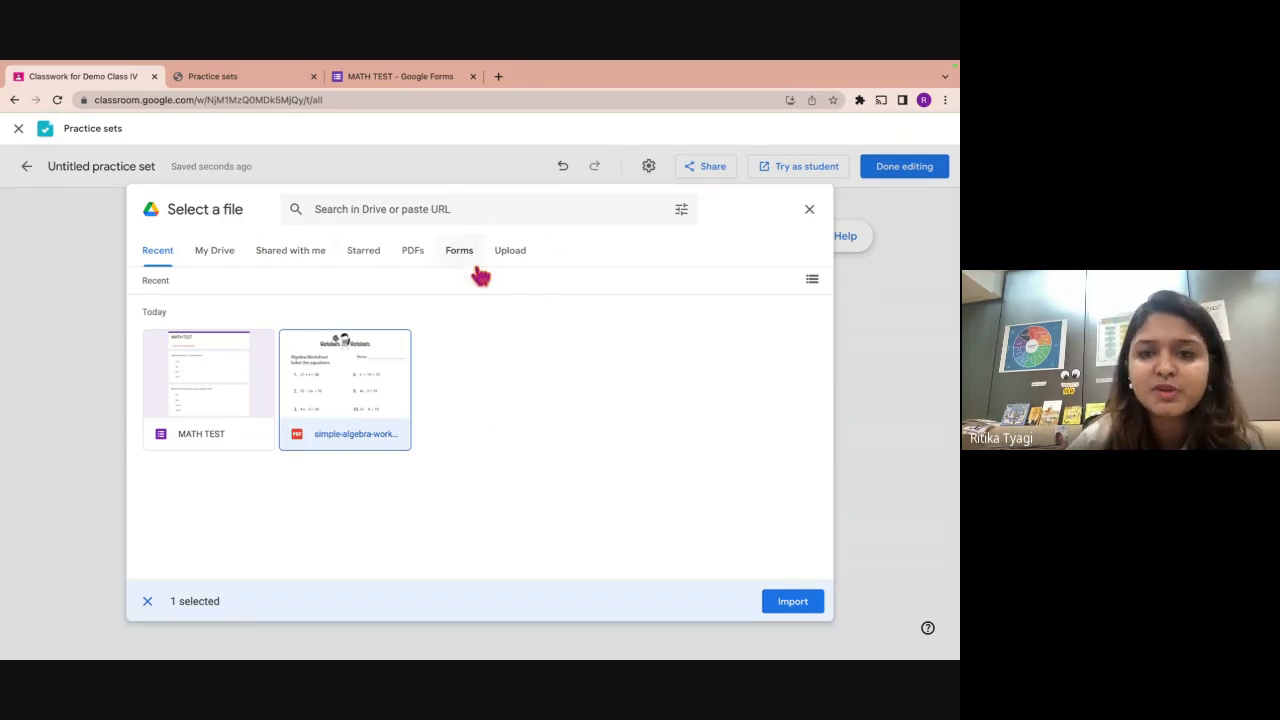
{"action": "left_click", "coordinate": [792, 601]}
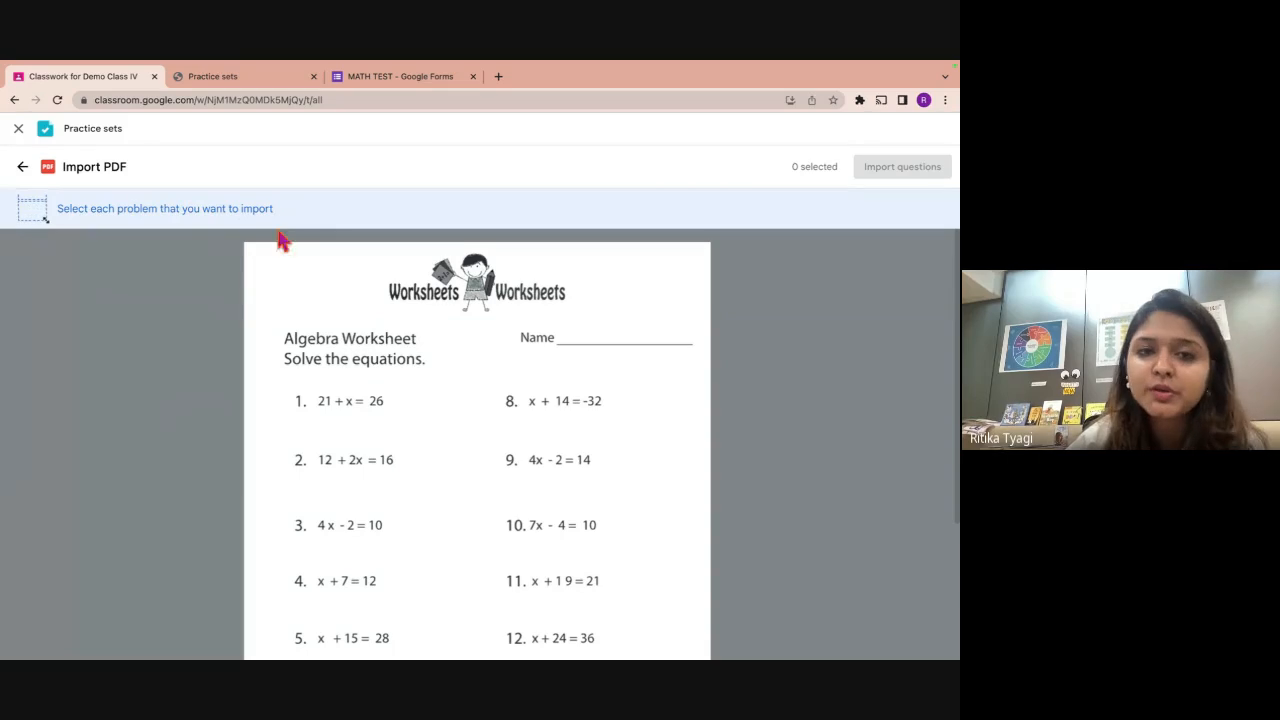
Mark worksheet problems 1, 10, 4 and 12 with selection boxes and import them as questions.
{"action": "scroll", "coordinate": [210, 437], "scroll_direction": "down", "scroll_amount": 1}
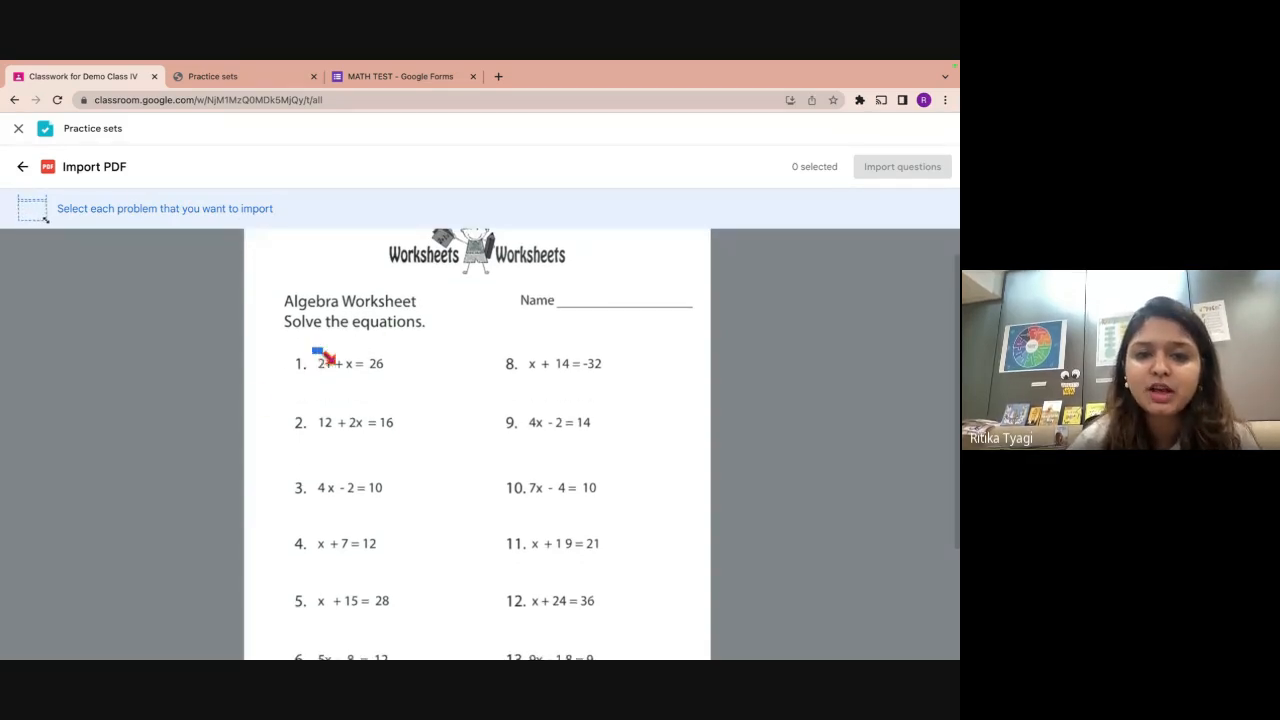
{"action": "left_click_drag", "start_coordinate": [315, 350], "coordinate": [399, 388]}
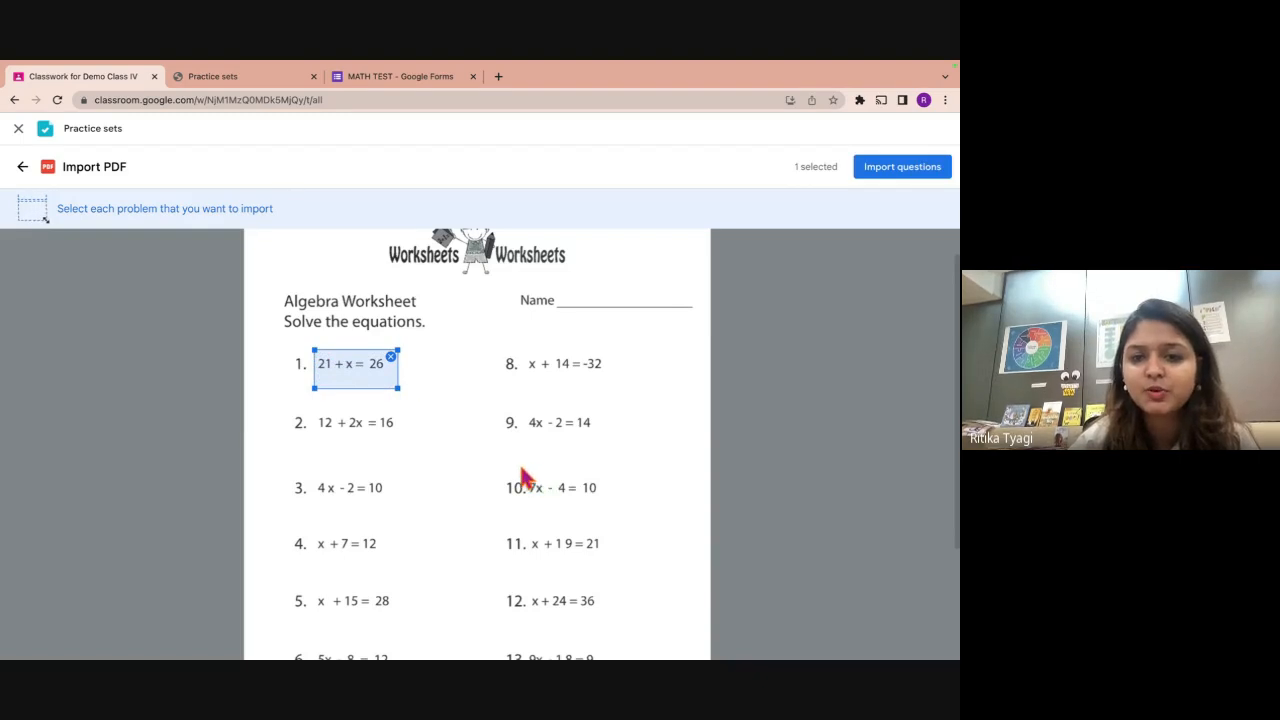
{"action": "left_click_drag", "start_coordinate": [521, 467], "coordinate": [610, 504]}
{"action": "left_click_drag", "start_coordinate": [311, 519], "coordinate": [414, 564]}
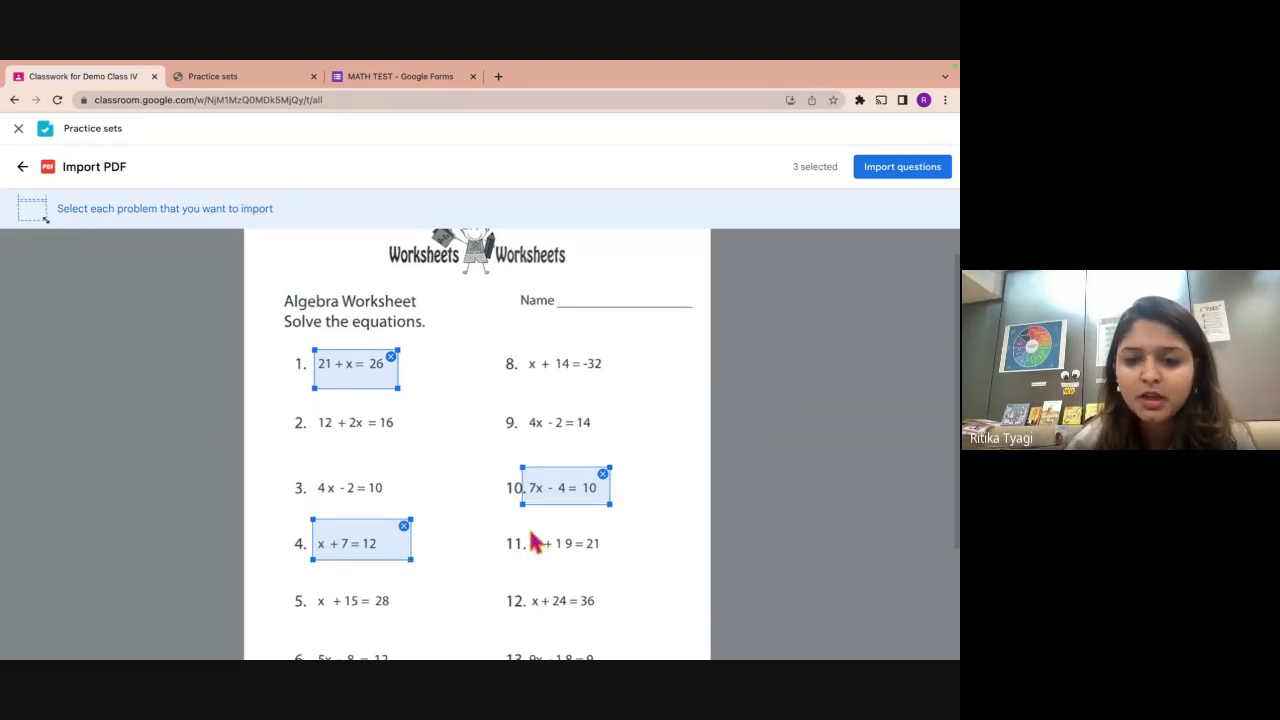
{"action": "scroll", "coordinate": [531, 540], "scroll_direction": "down", "scroll_amount": 1}
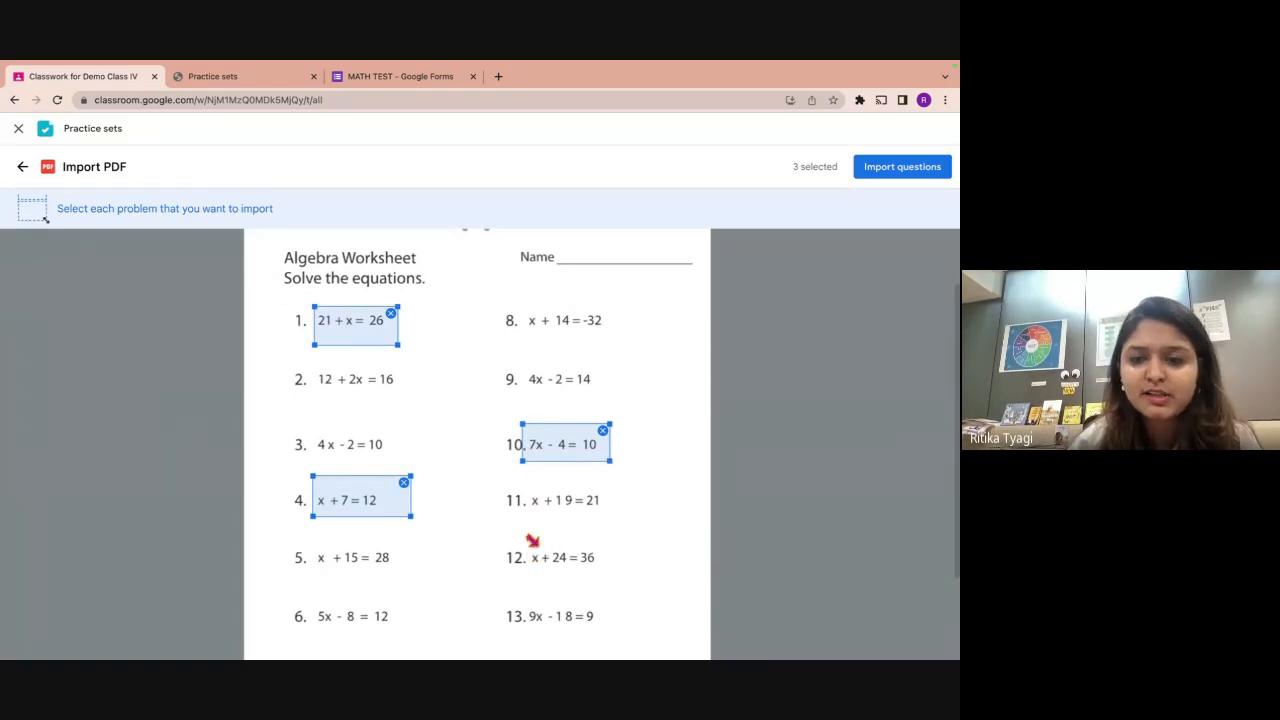
{"action": "left_click_drag", "start_coordinate": [528, 537], "coordinate": [617, 580]}
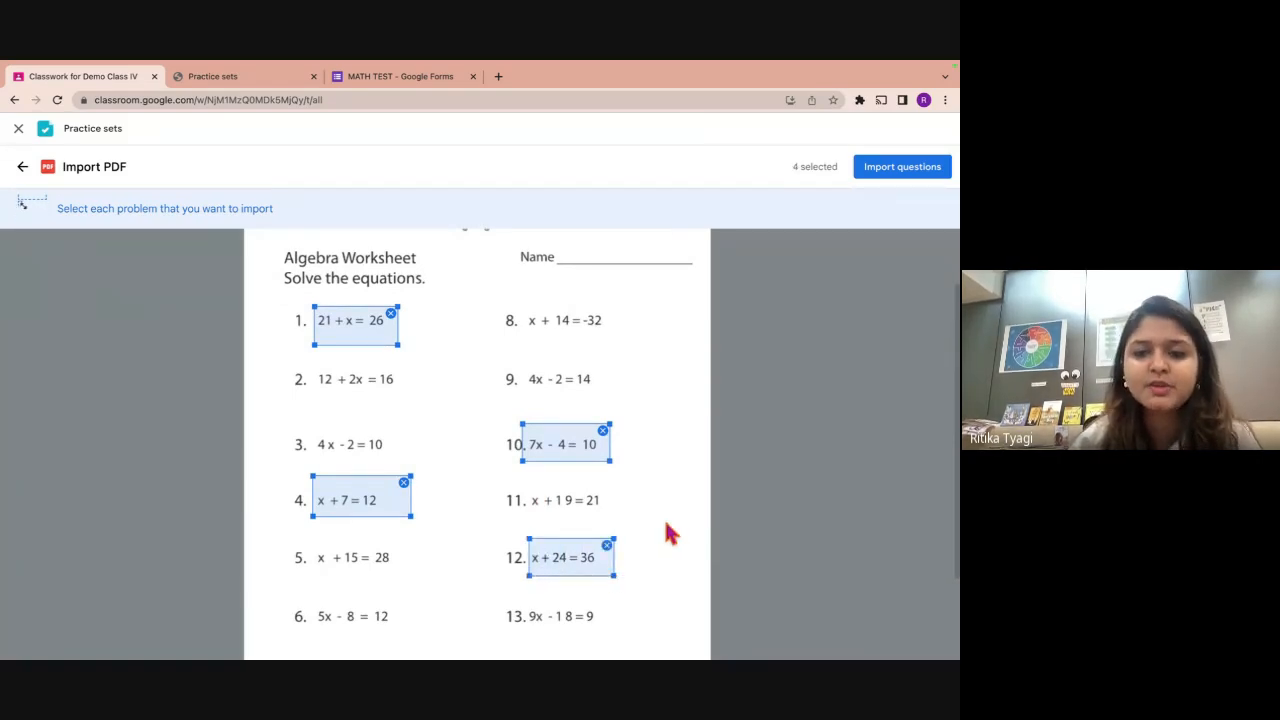
{"action": "scroll", "coordinate": [666, 531], "scroll_direction": "up", "scroll_amount": 2}
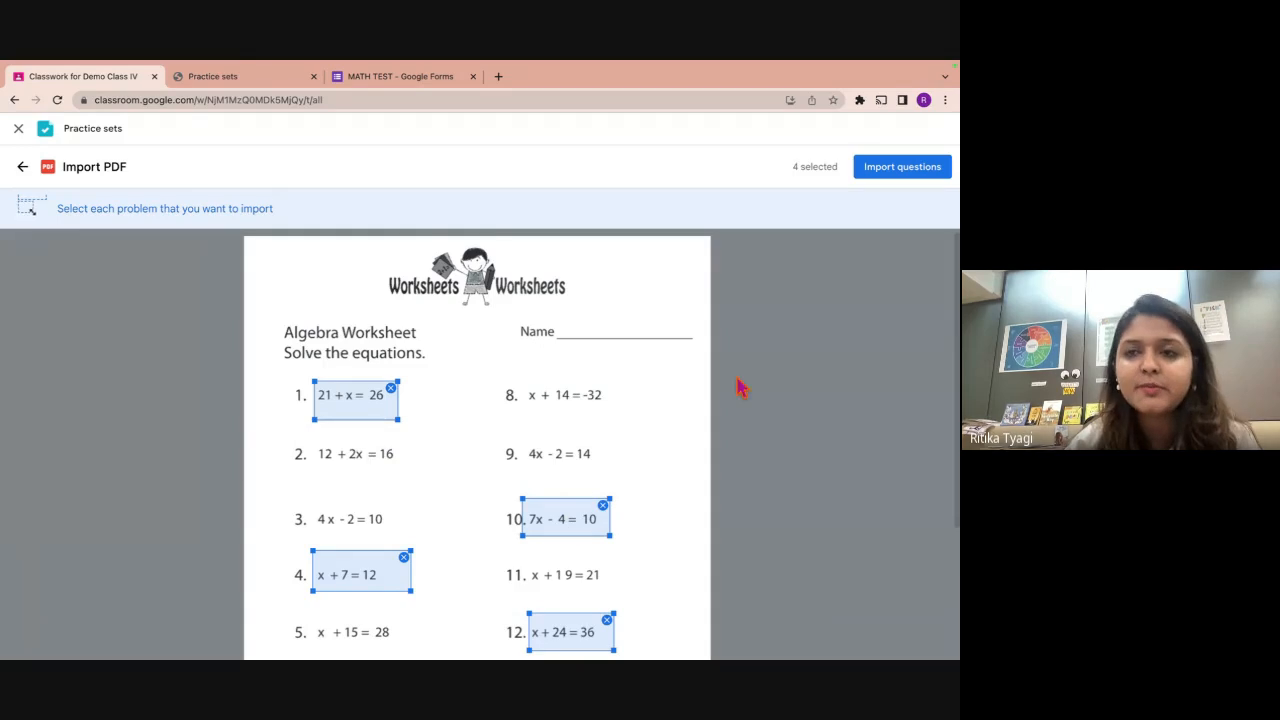
{"action": "left_click", "coordinate": [873, 176]}
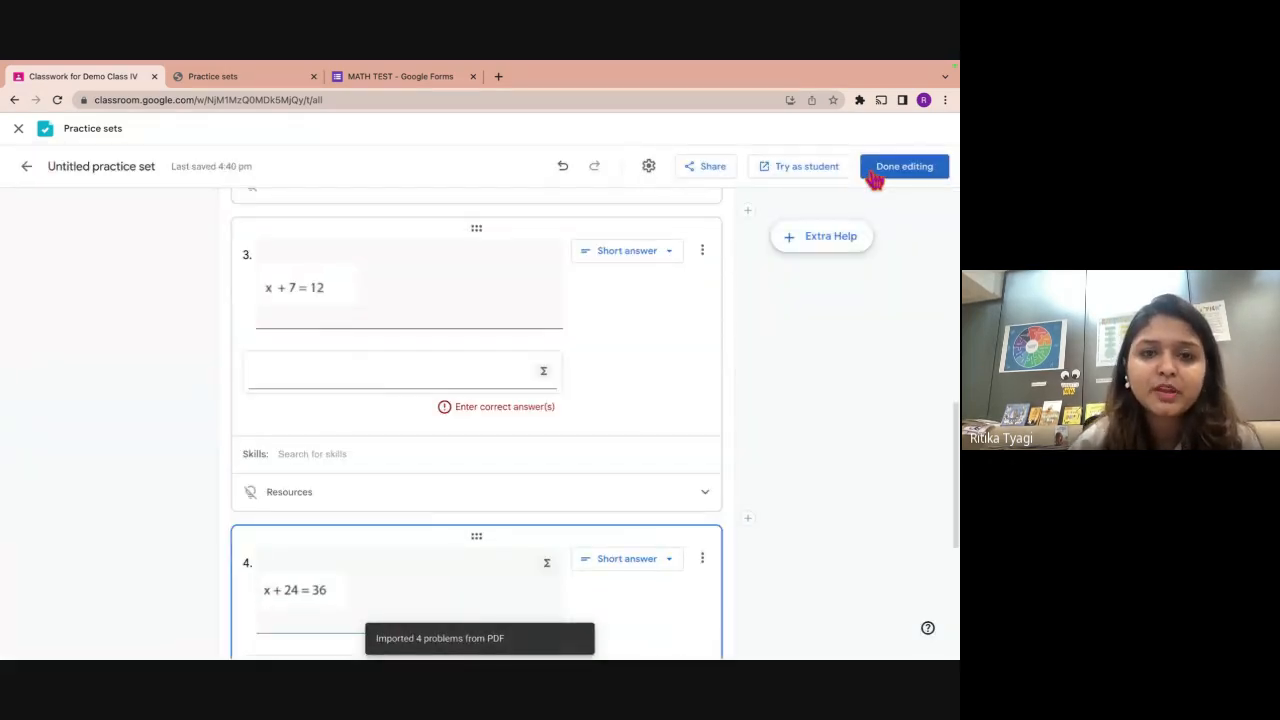
Enter "x = ?" as the correct answer to question 1, 21 + x = 26.
{"action": "scroll", "coordinate": [524, 410], "scroll_direction": "down", "scroll_amount": 3}
{"action": "scroll", "coordinate": [528, 425], "scroll_direction": "up", "scroll_amount": 10}
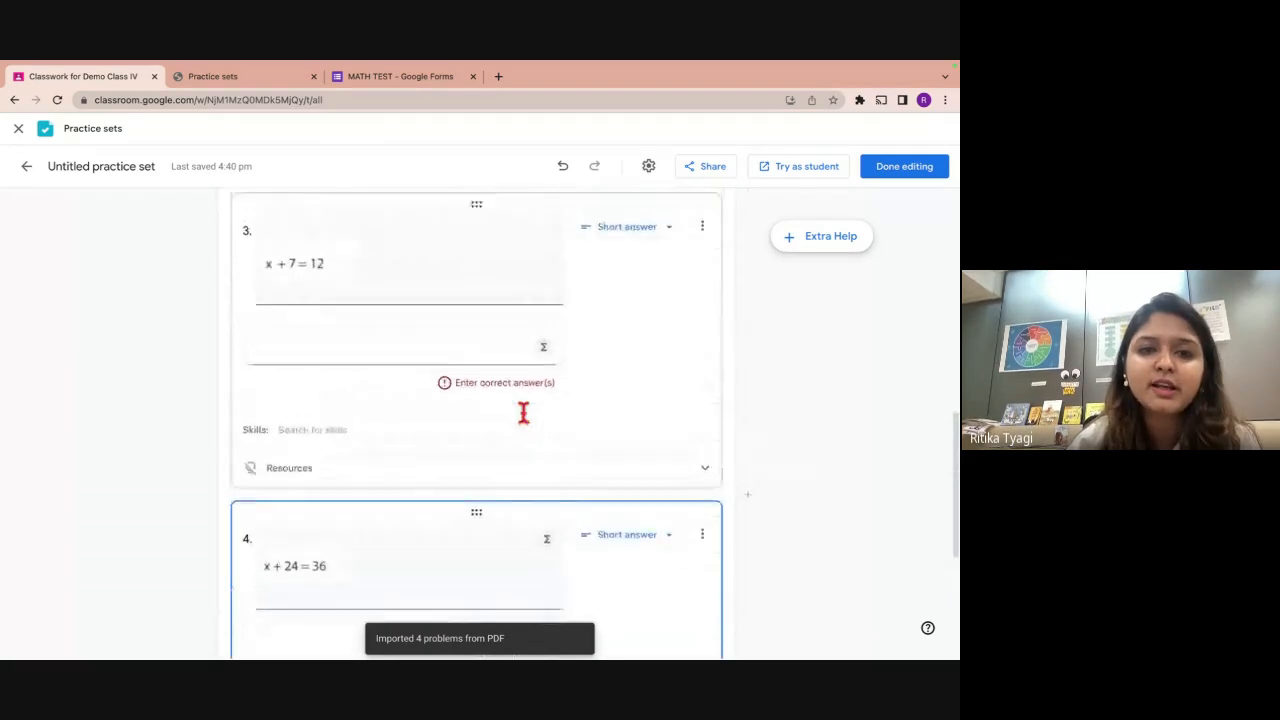
{"action": "scroll", "coordinate": [523, 423], "scroll_direction": "up", "scroll_amount": 2}
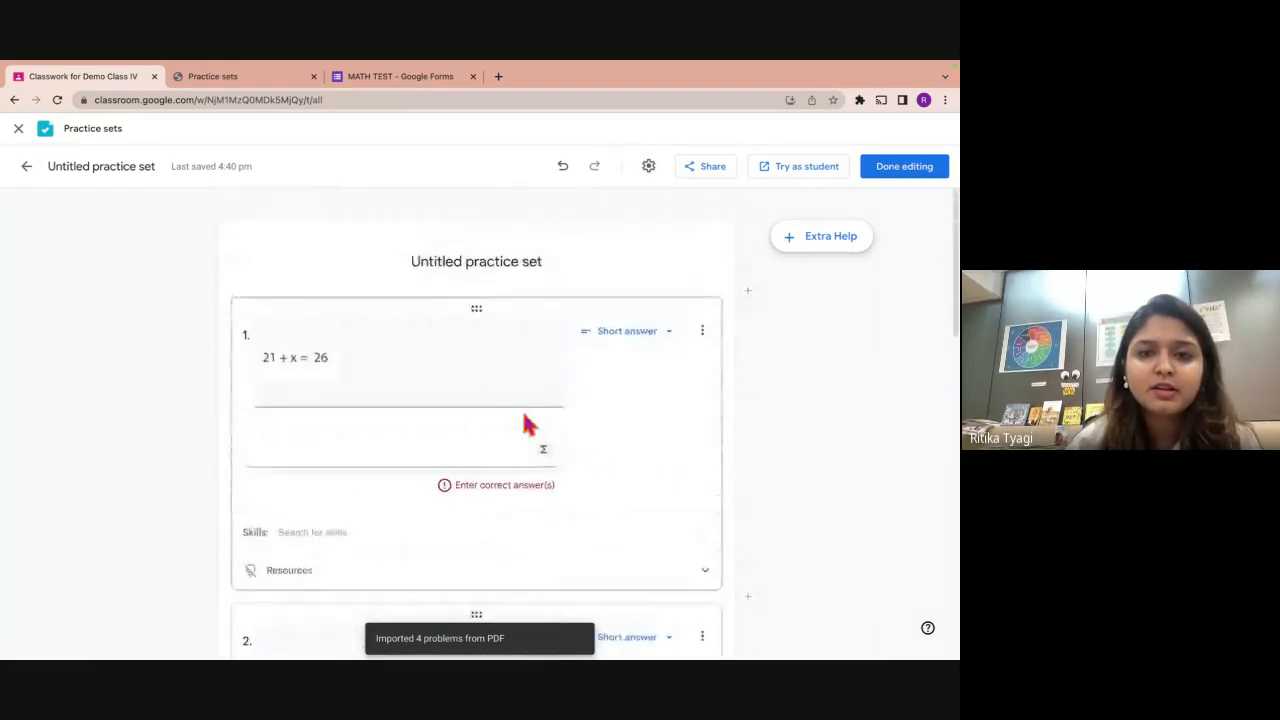
{"action": "left_click", "coordinate": [395, 443]}
{"action": "type", "text": "x"}
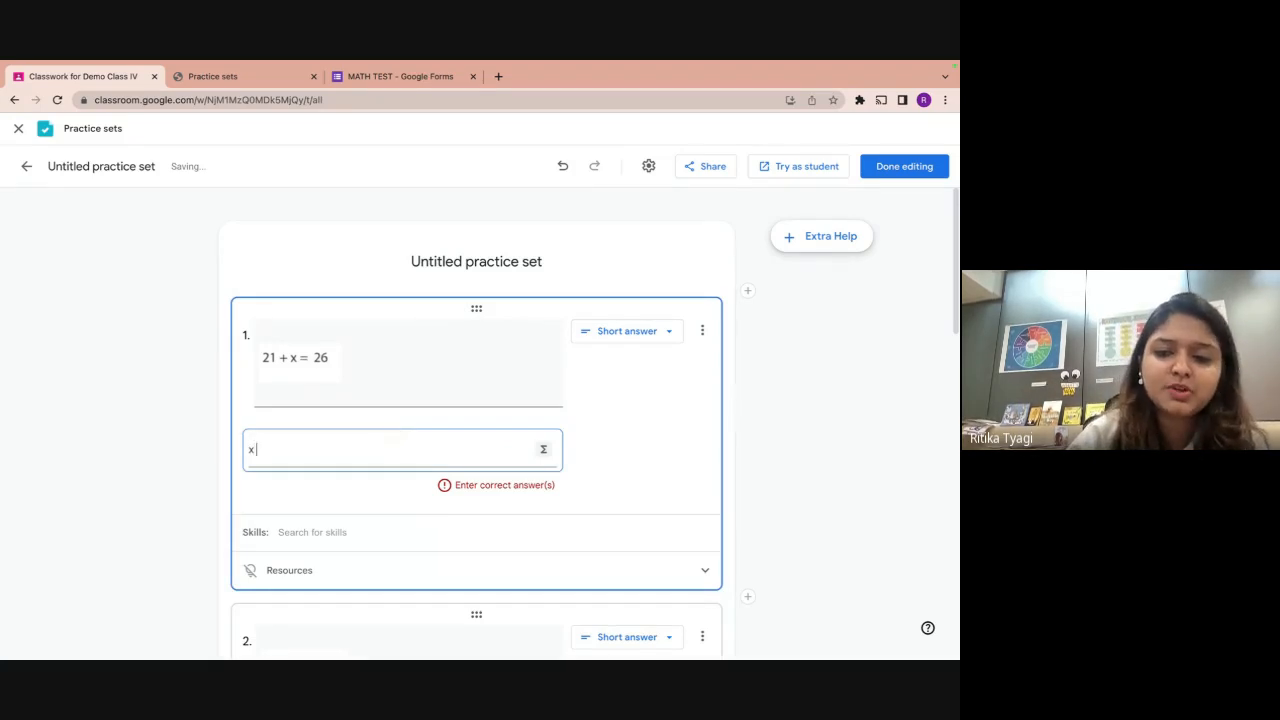
{"action": "type", "text": " = ?"}
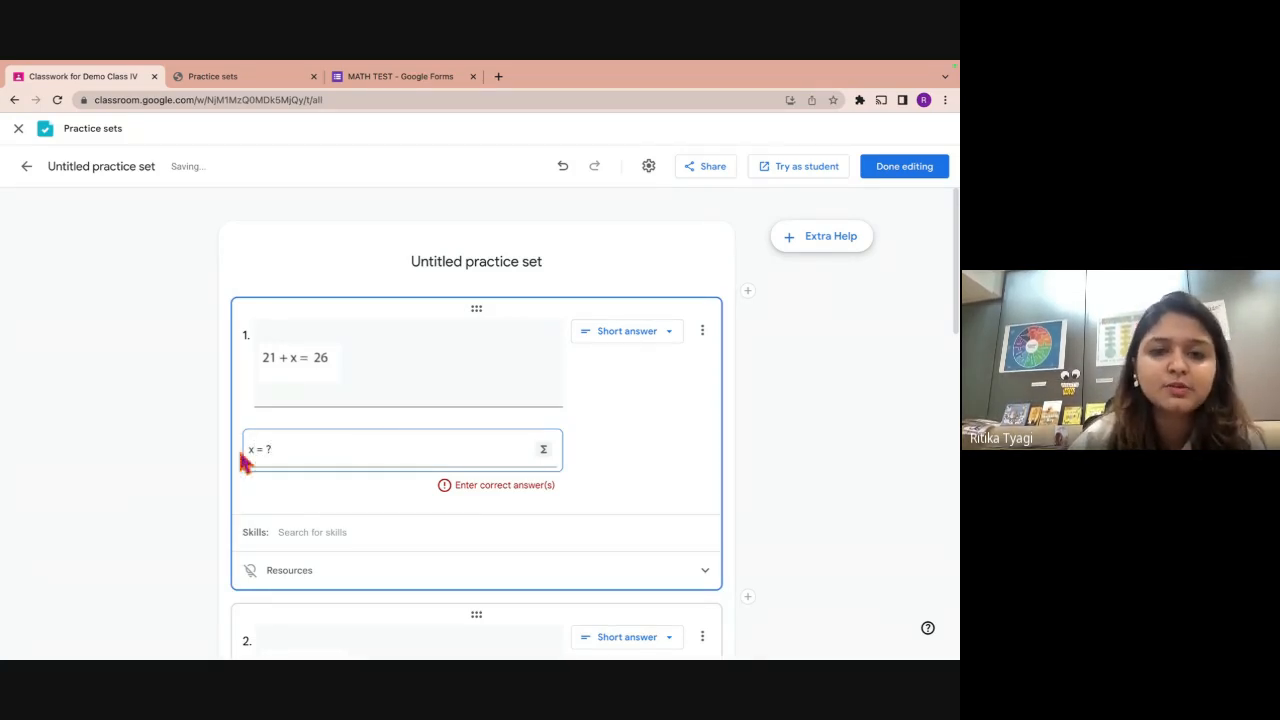
{"action": "left_click", "coordinate": [198, 458]}
Tag question 1 with the suggested skill Solve linear equations and remove its Explainer resource, keeping the Video.
{"action": "scroll", "coordinate": [366, 463], "scroll_direction": "down", "scroll_amount": 1}
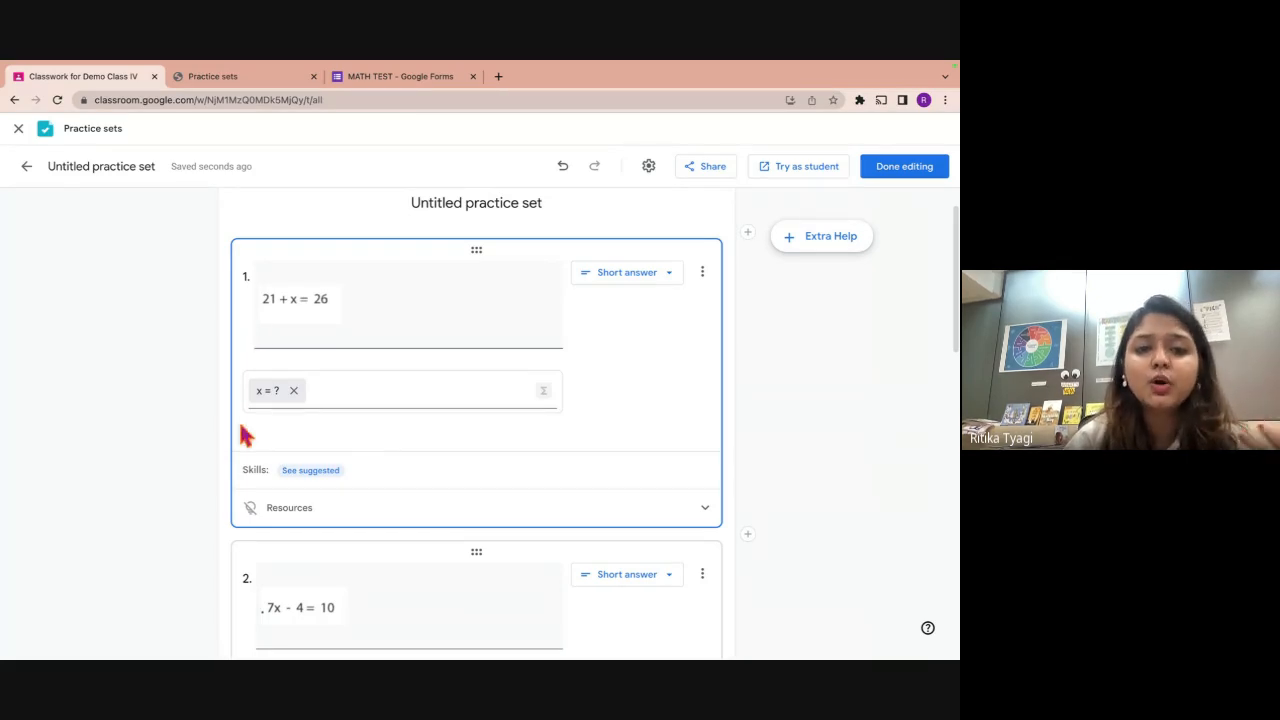
{"action": "left_click", "coordinate": [325, 475]}
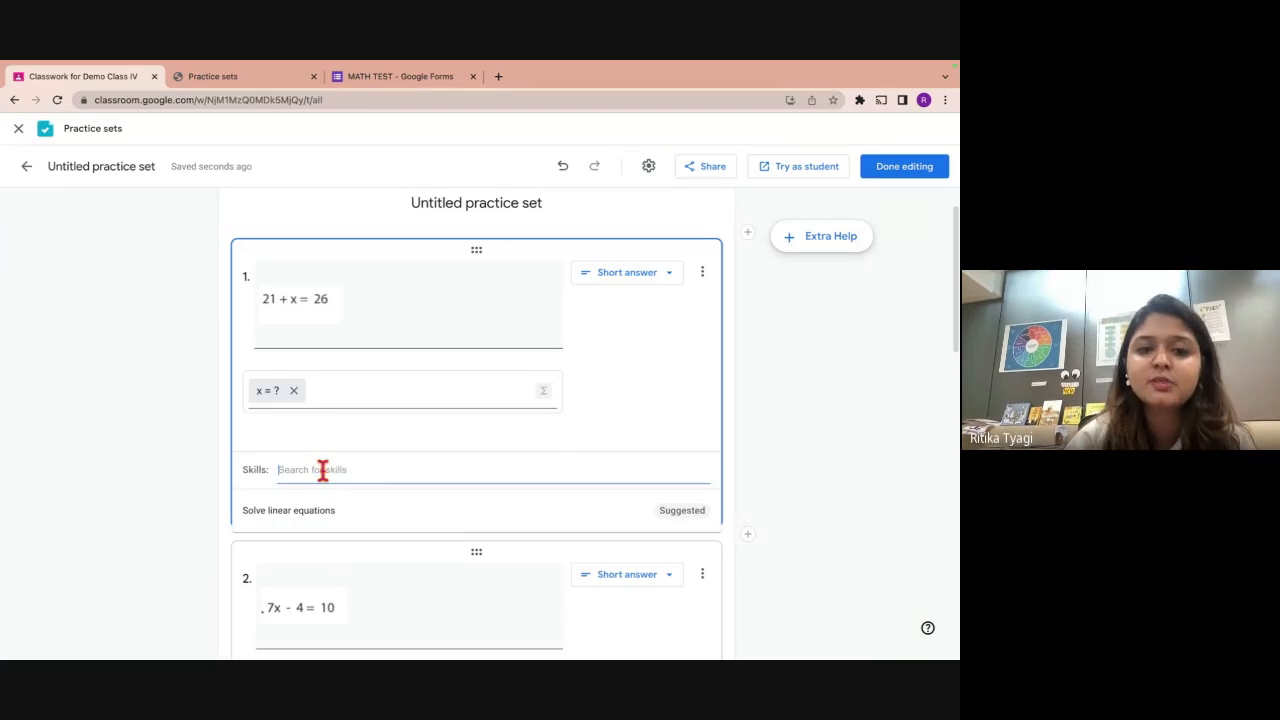
{"action": "left_click", "coordinate": [341, 519]}
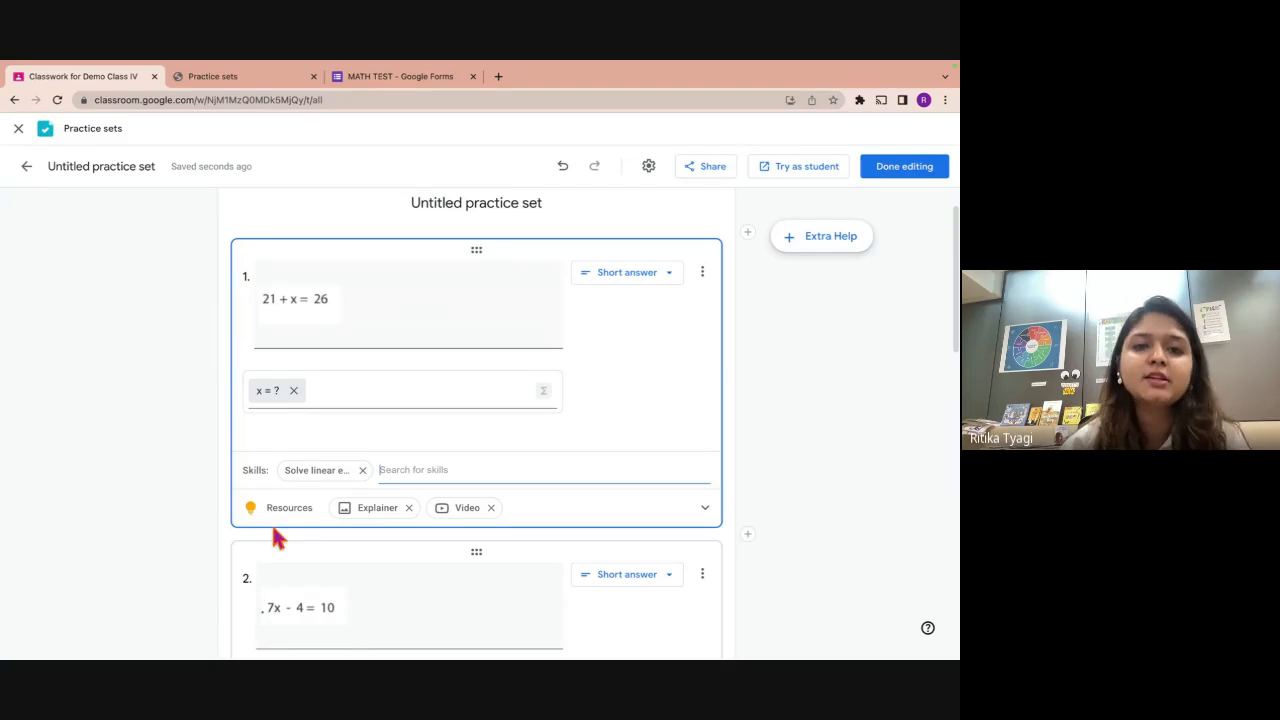
{"action": "scroll", "coordinate": [272, 532], "scroll_direction": "down", "scroll_amount": 1}
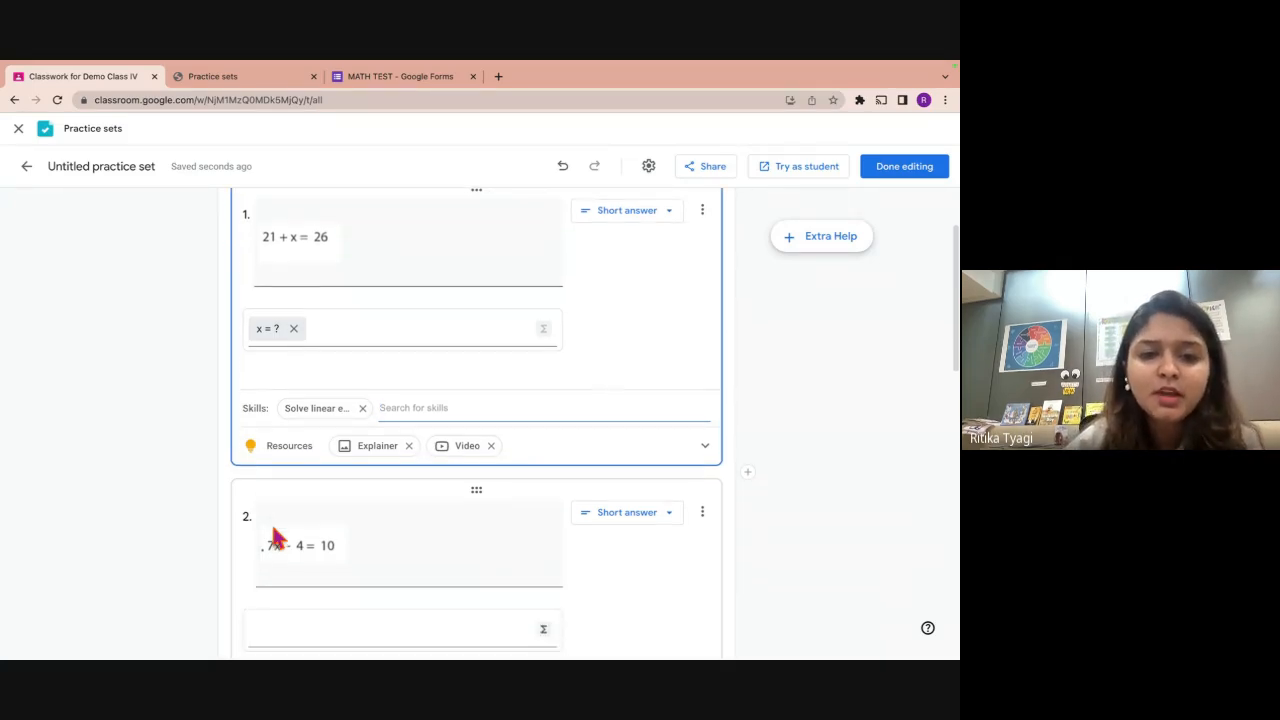
{"action": "left_click", "coordinate": [409, 447]}
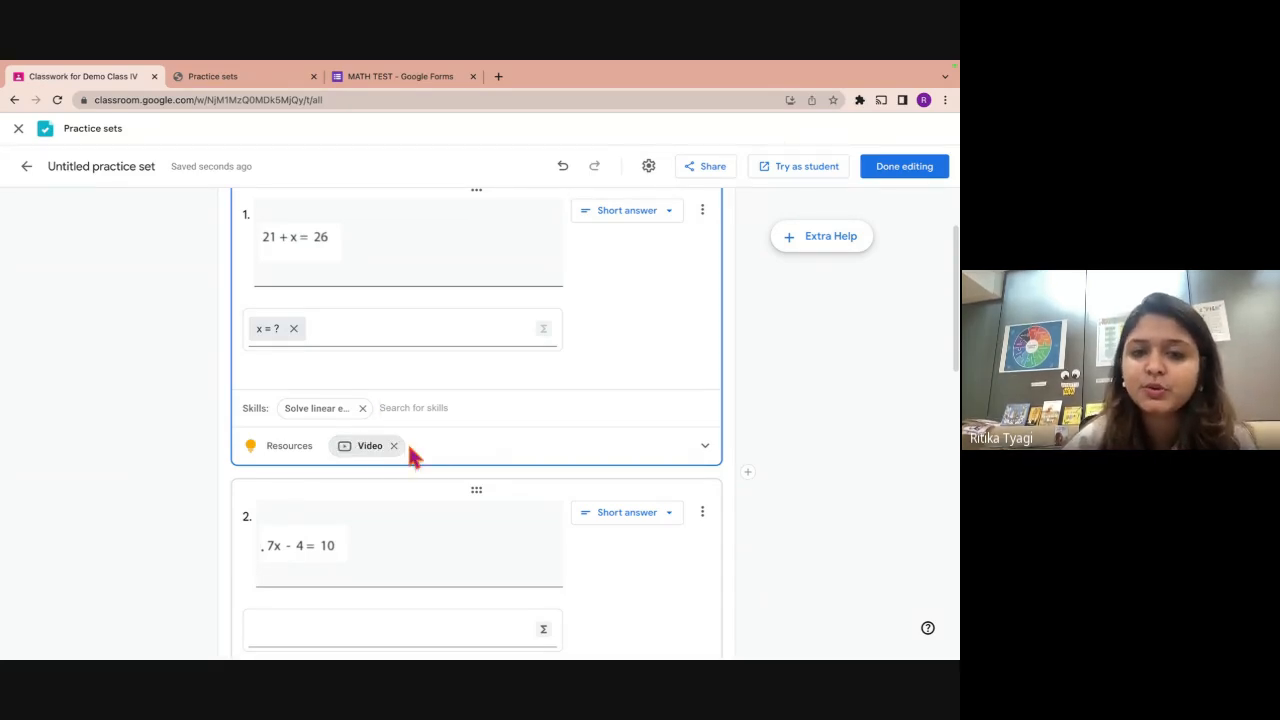
Replace the correct answer of question 1, 21 + x = 26, with 5.
{"action": "scroll", "coordinate": [408, 451], "scroll_direction": "down", "scroll_amount": 1}
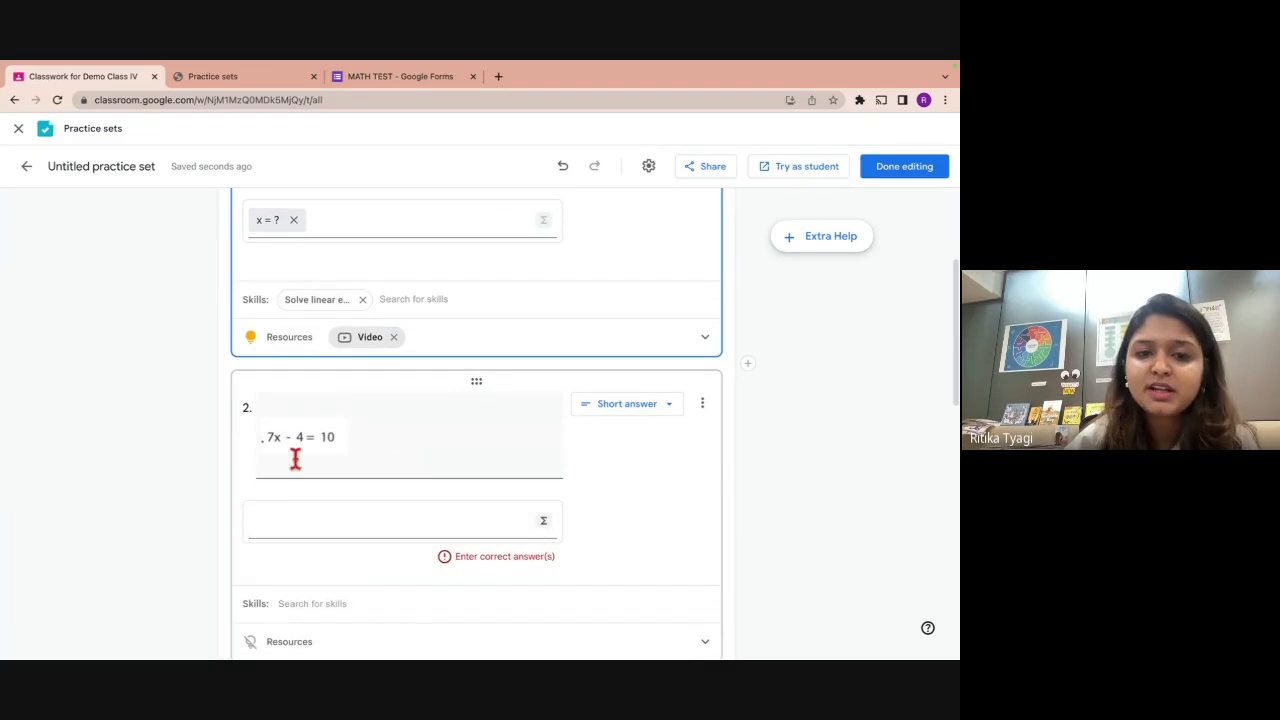
{"action": "scroll", "coordinate": [312, 448], "scroll_direction": "down", "scroll_amount": 1}
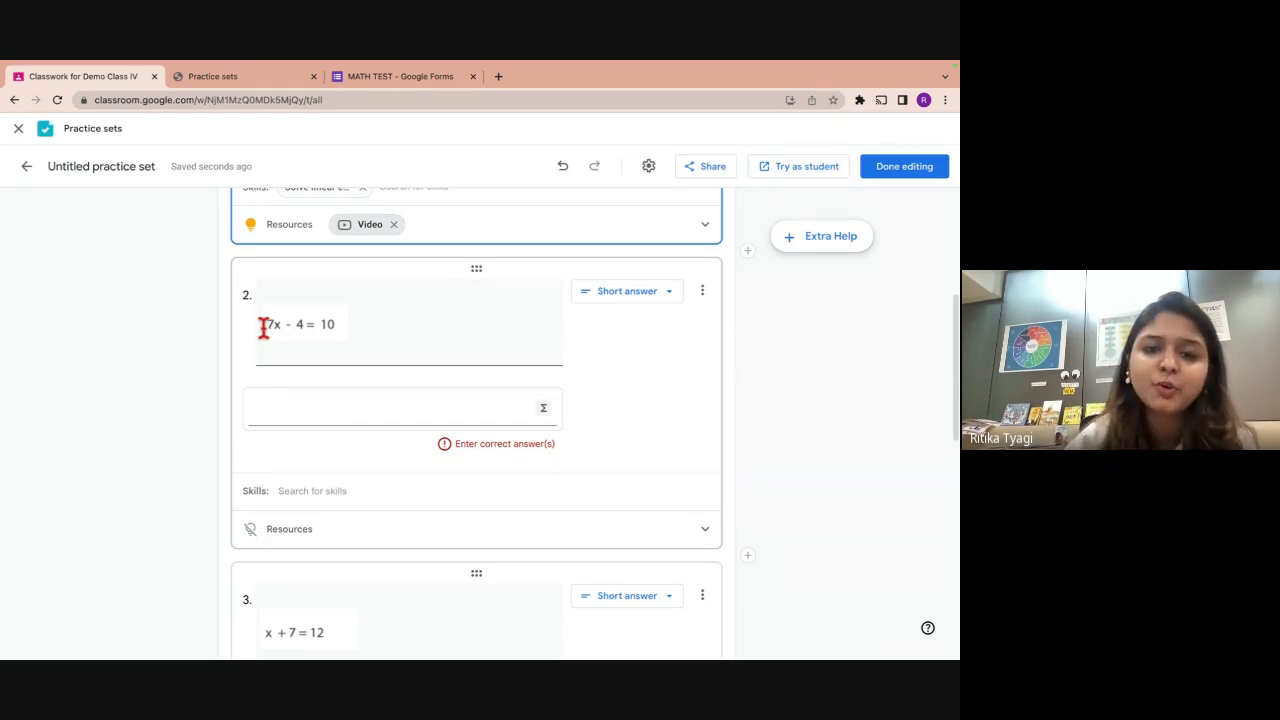
{"action": "left_click", "coordinate": [283, 415]}
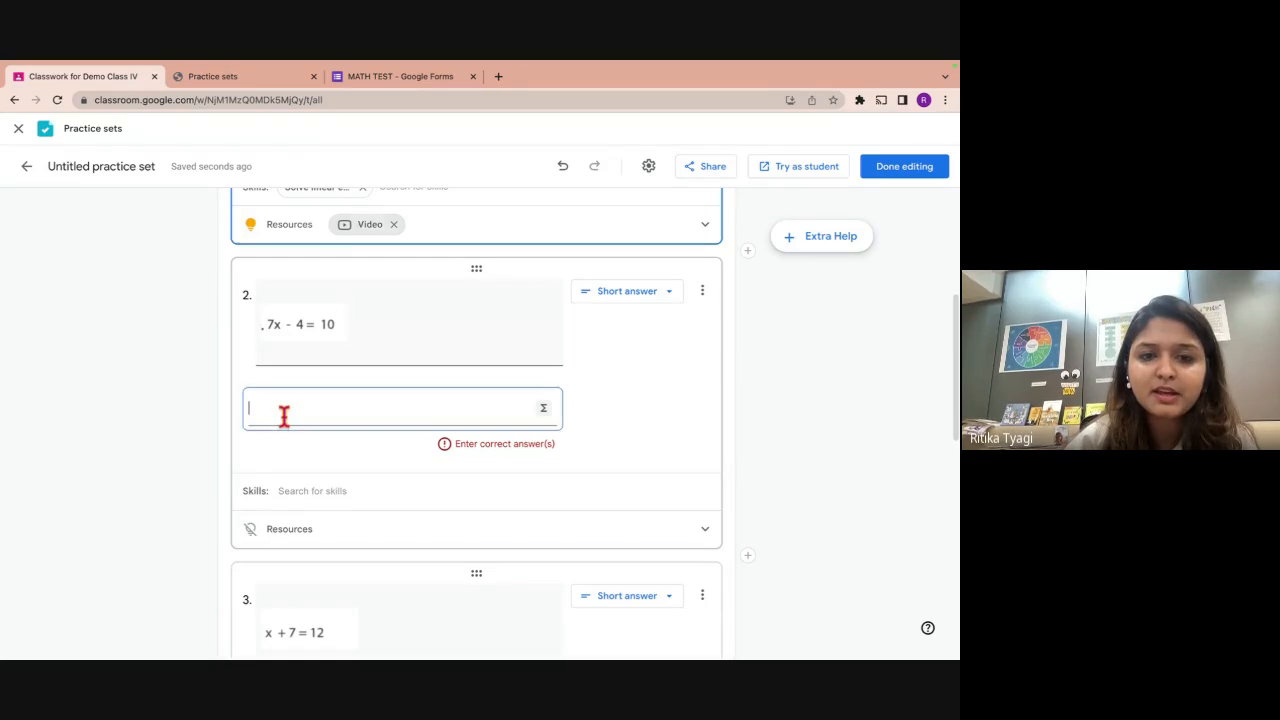
{"action": "scroll", "coordinate": [283, 417], "scroll_direction": "up", "scroll_amount": 3}
{"action": "left_click", "coordinate": [294, 342]}
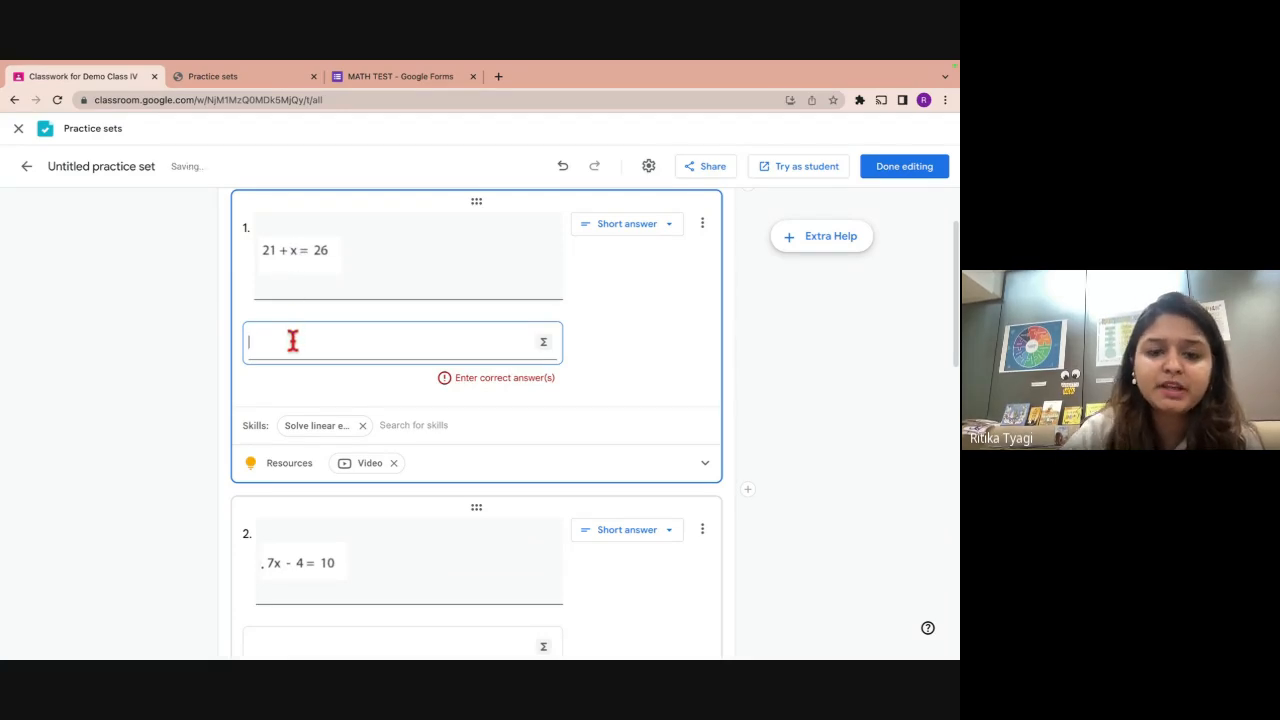
{"action": "type", "text": "5"}
{"action": "key", "text": "Return"}
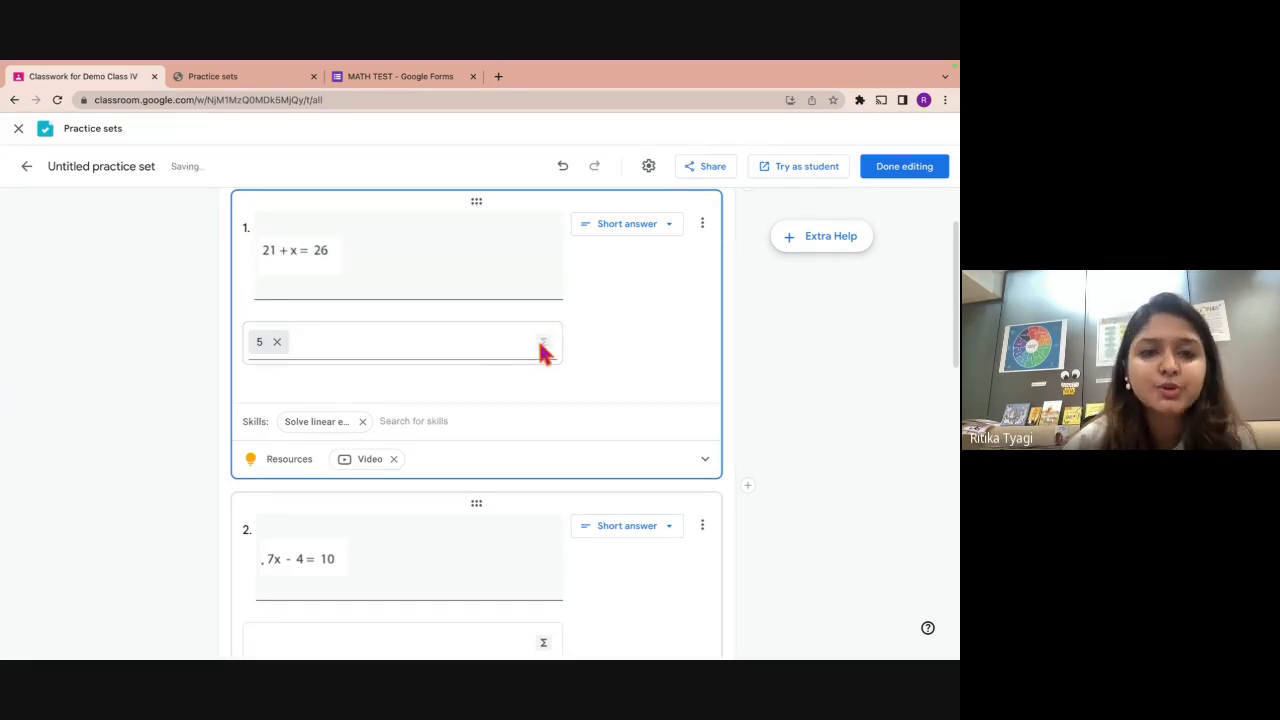
Set question 2's correct answer to 2 and tag it with the suggested skill Solve two step equations with subtraction and multiplication (ax - b = c).
{"action": "scroll", "coordinate": [360, 403], "scroll_direction": "down", "scroll_amount": 3}
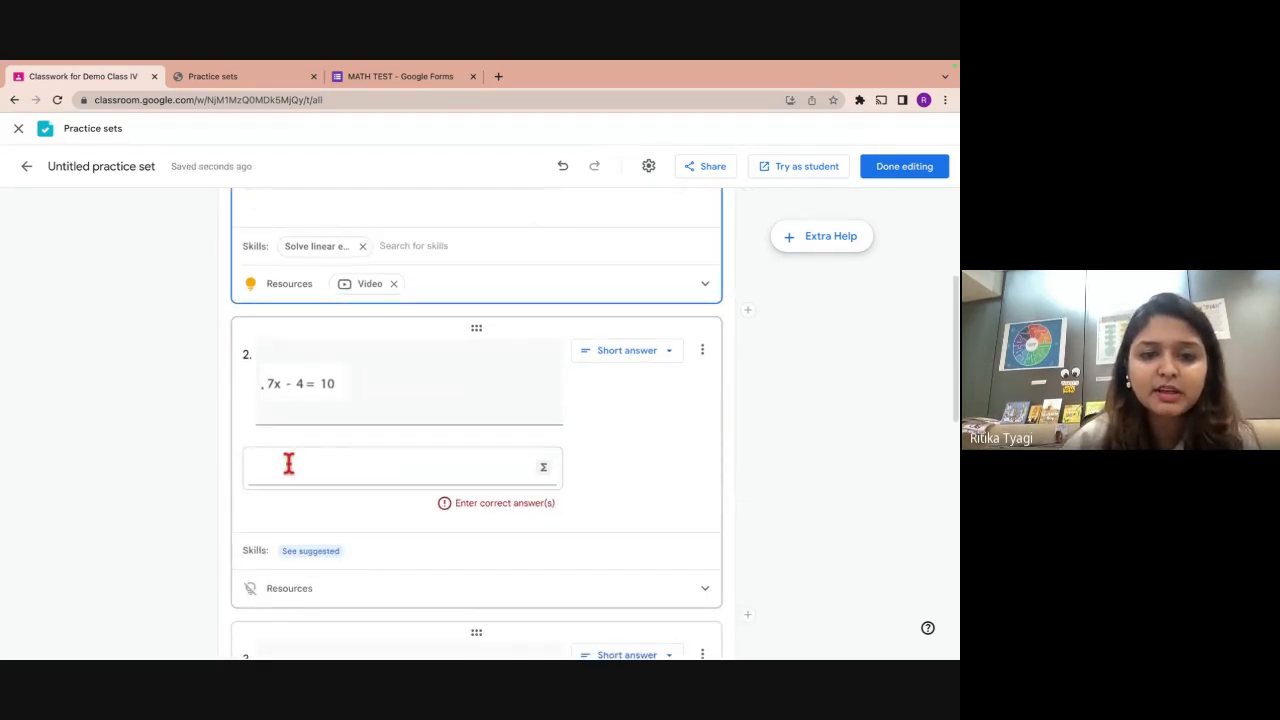
{"action": "left_click", "coordinate": [288, 463]}
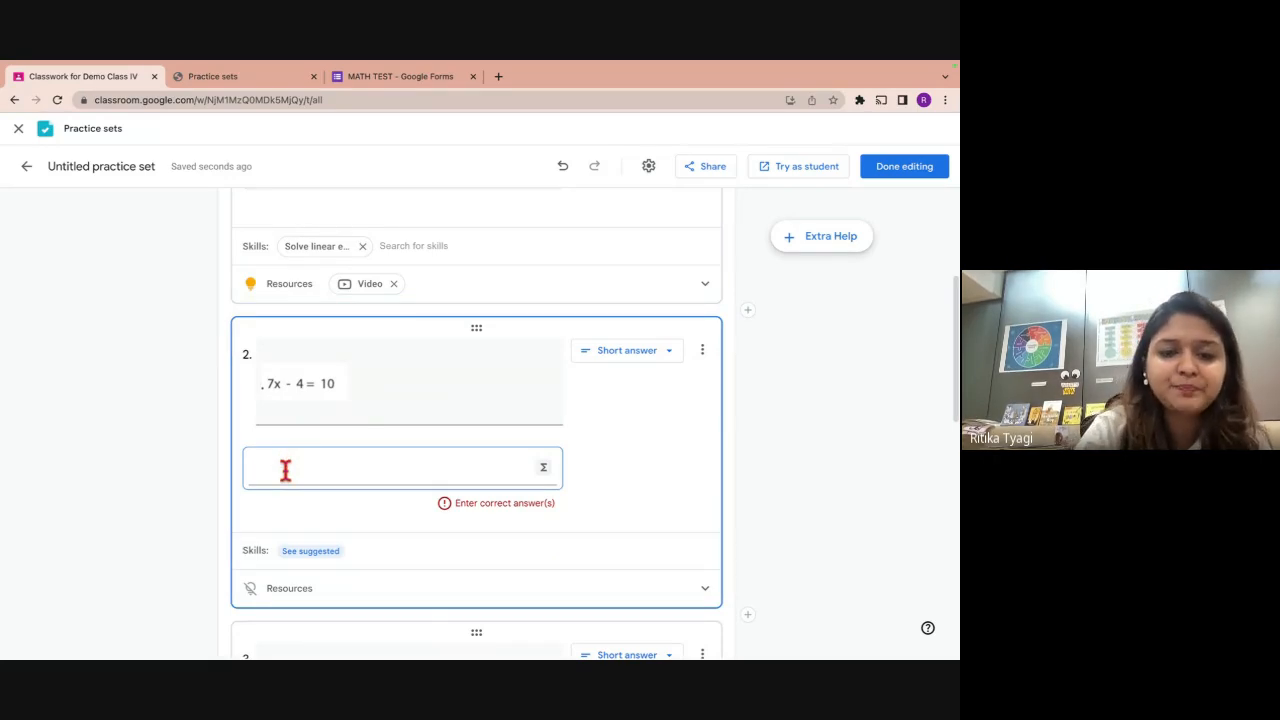
{"action": "type", "text": "2"}
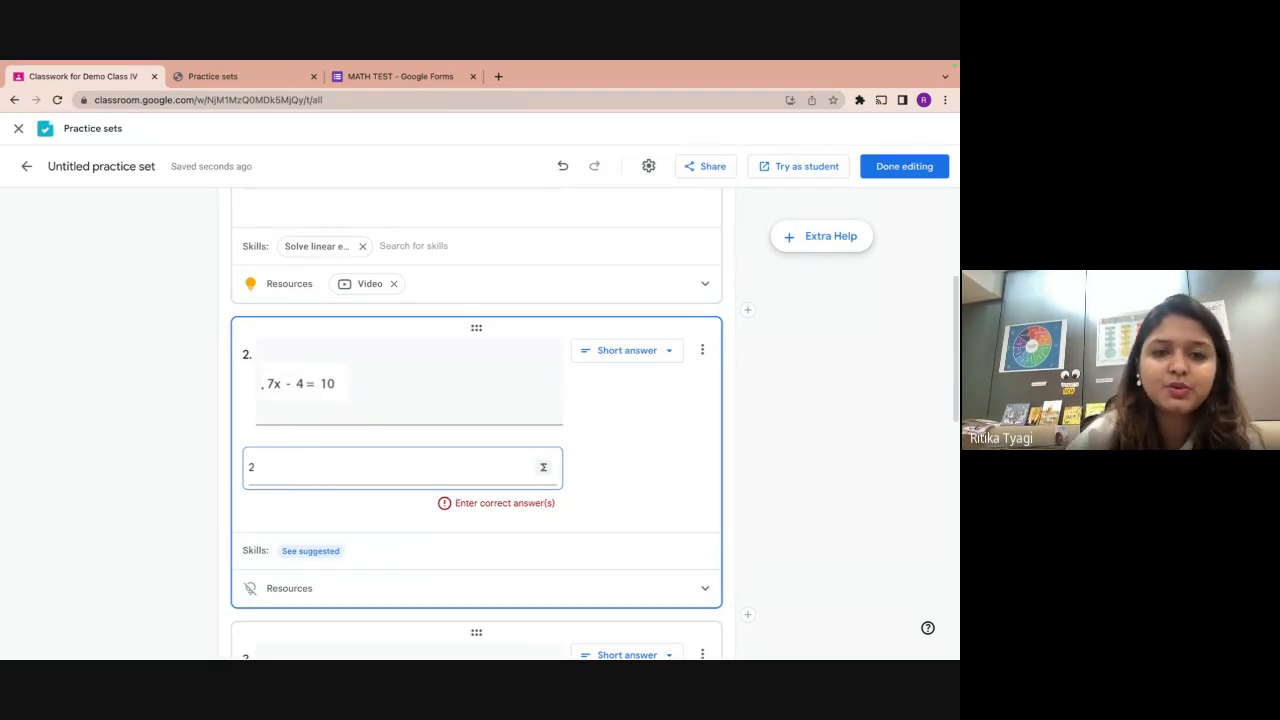
{"action": "left_click", "coordinate": [200, 490]}
{"action": "scroll", "coordinate": [200, 490], "scroll_direction": "down", "scroll_amount": 1}
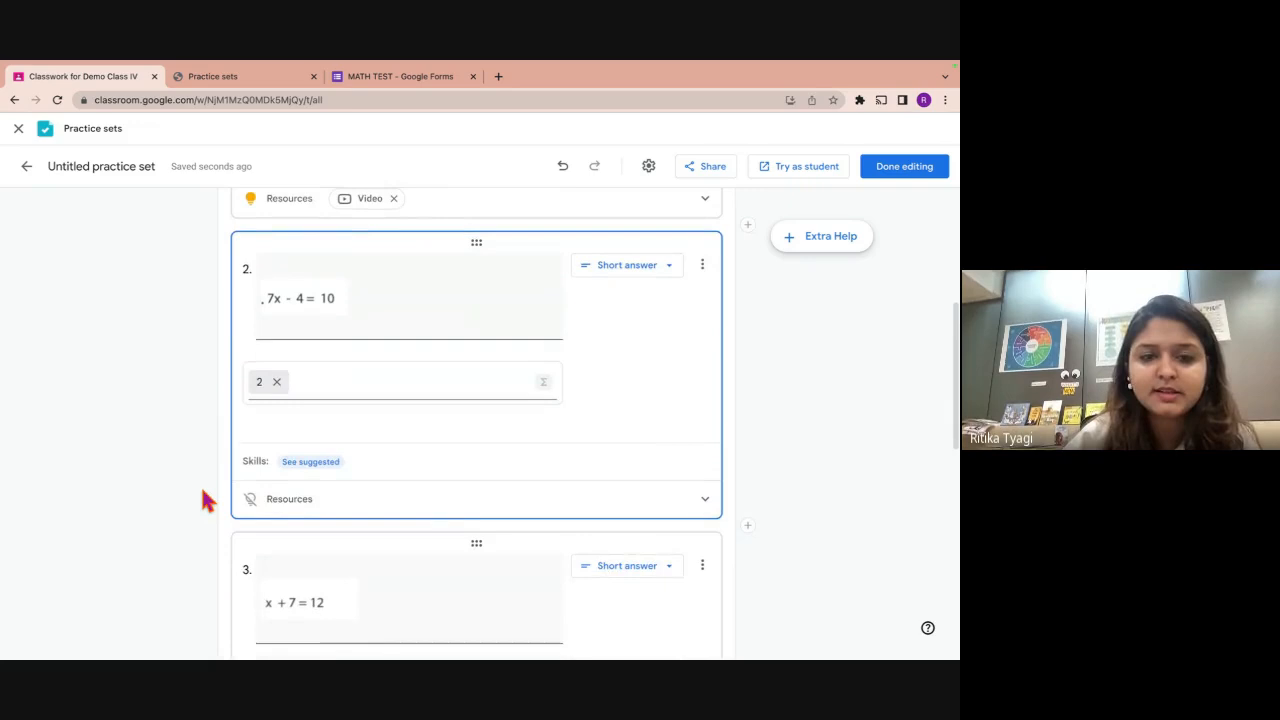
{"action": "left_click", "coordinate": [306, 464]}
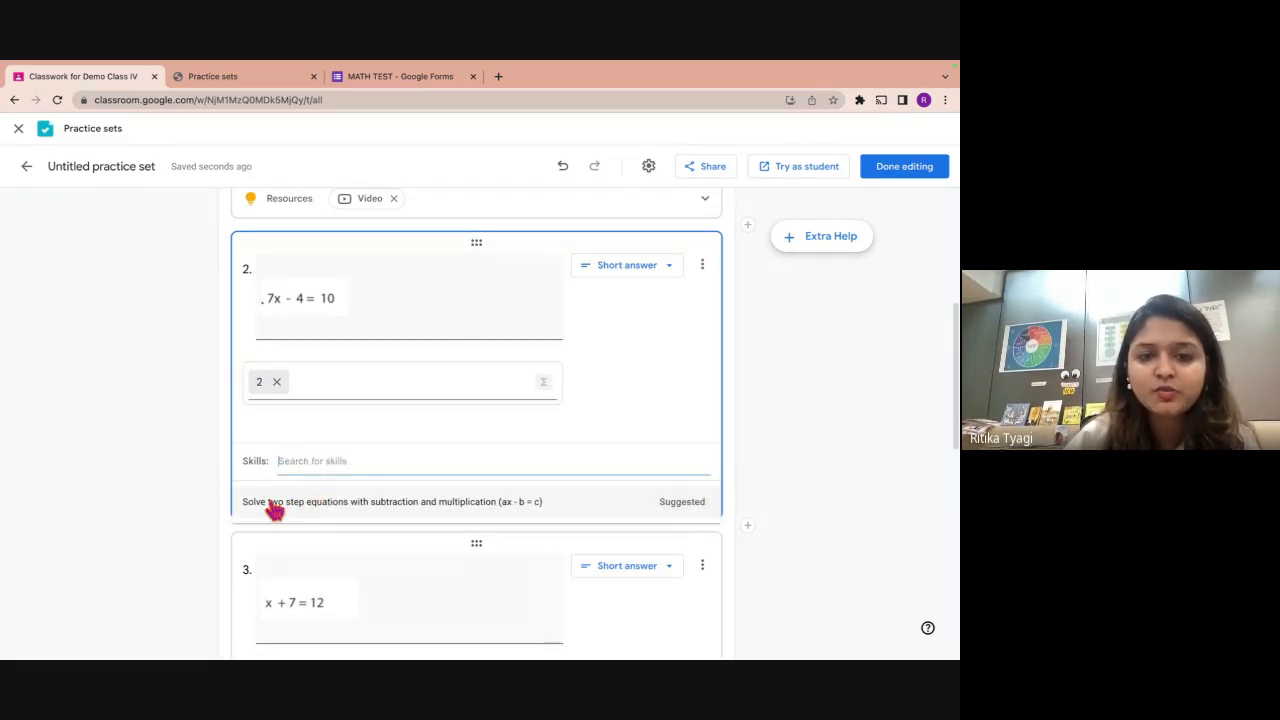
{"action": "left_click", "coordinate": [426, 508]}
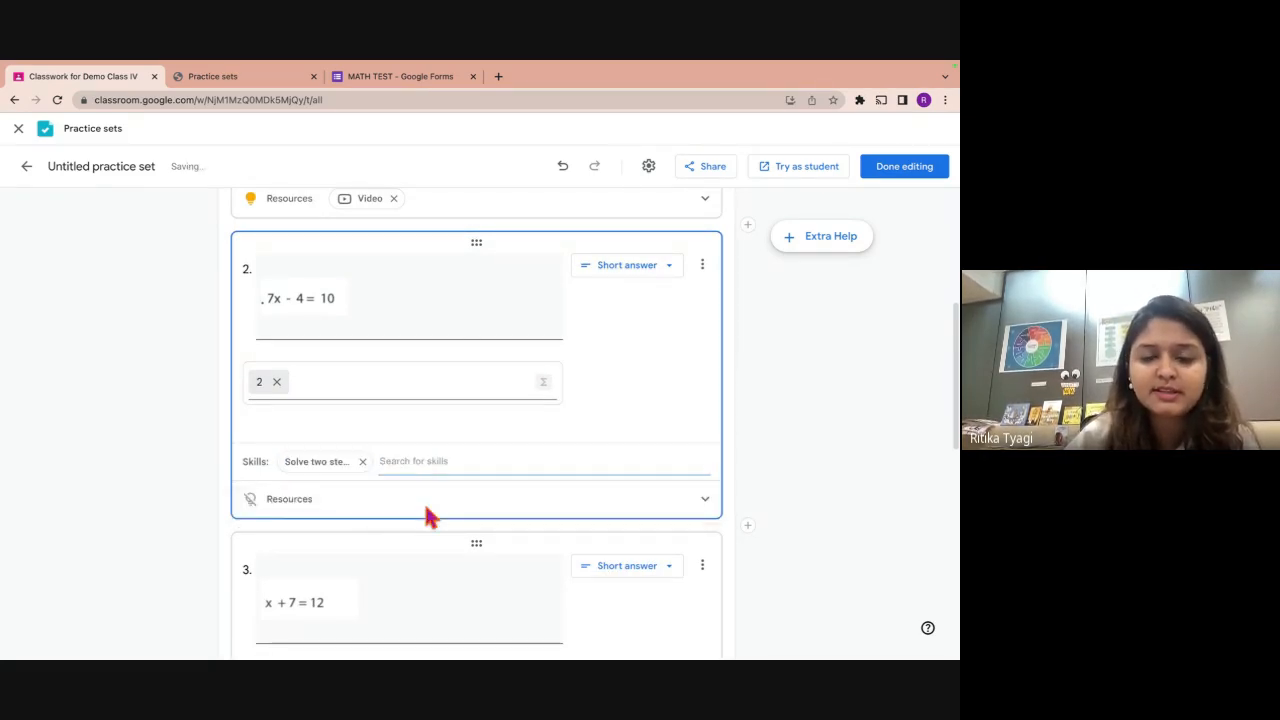
Enter 5 as the correct answer to question 3, x + 7 = 12.
{"action": "scroll", "coordinate": [426, 508], "scroll_direction": "down", "scroll_amount": 1}
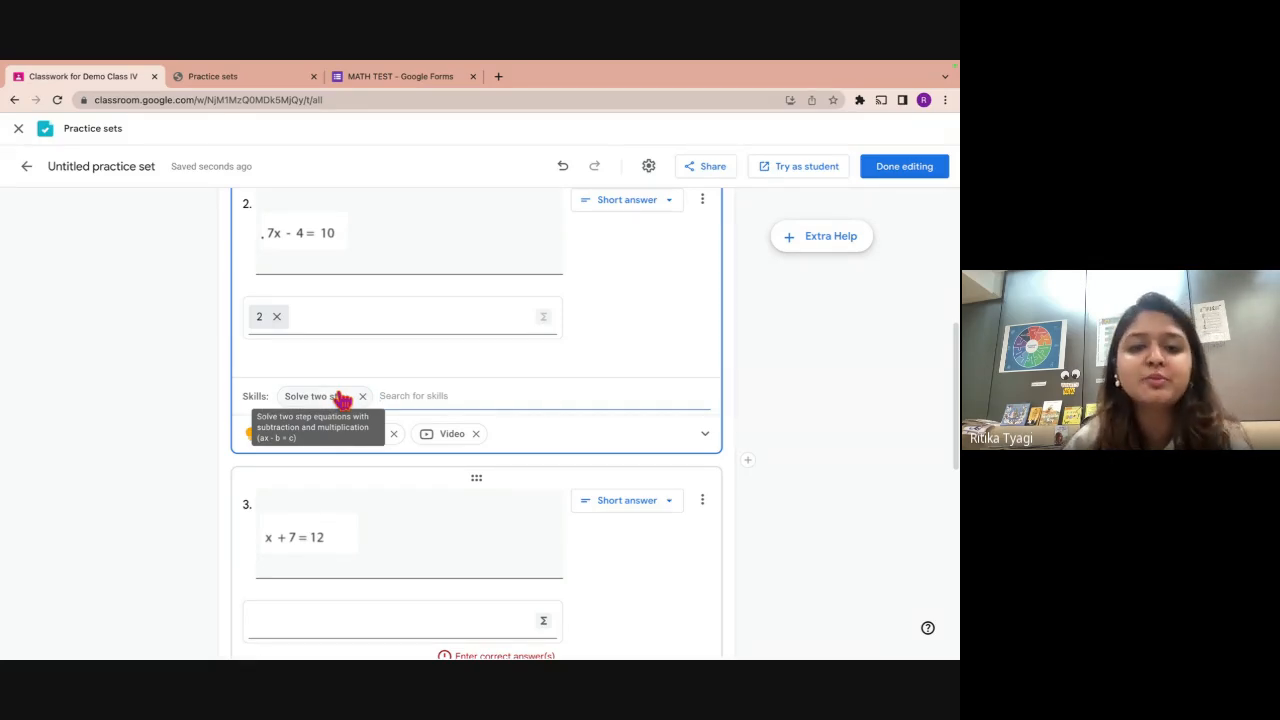
{"action": "scroll", "coordinate": [214, 443], "scroll_direction": "down", "scroll_amount": 1}
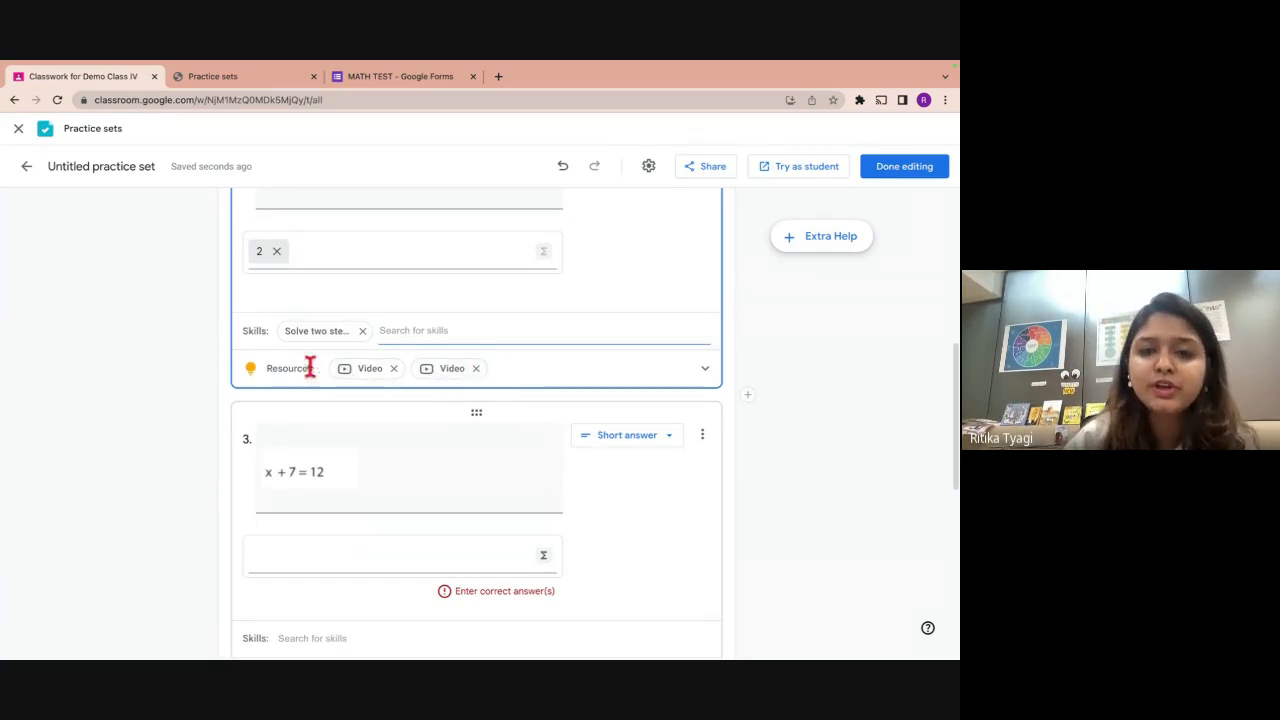
{"action": "scroll", "coordinate": [474, 366], "scroll_direction": "down", "scroll_amount": 1}
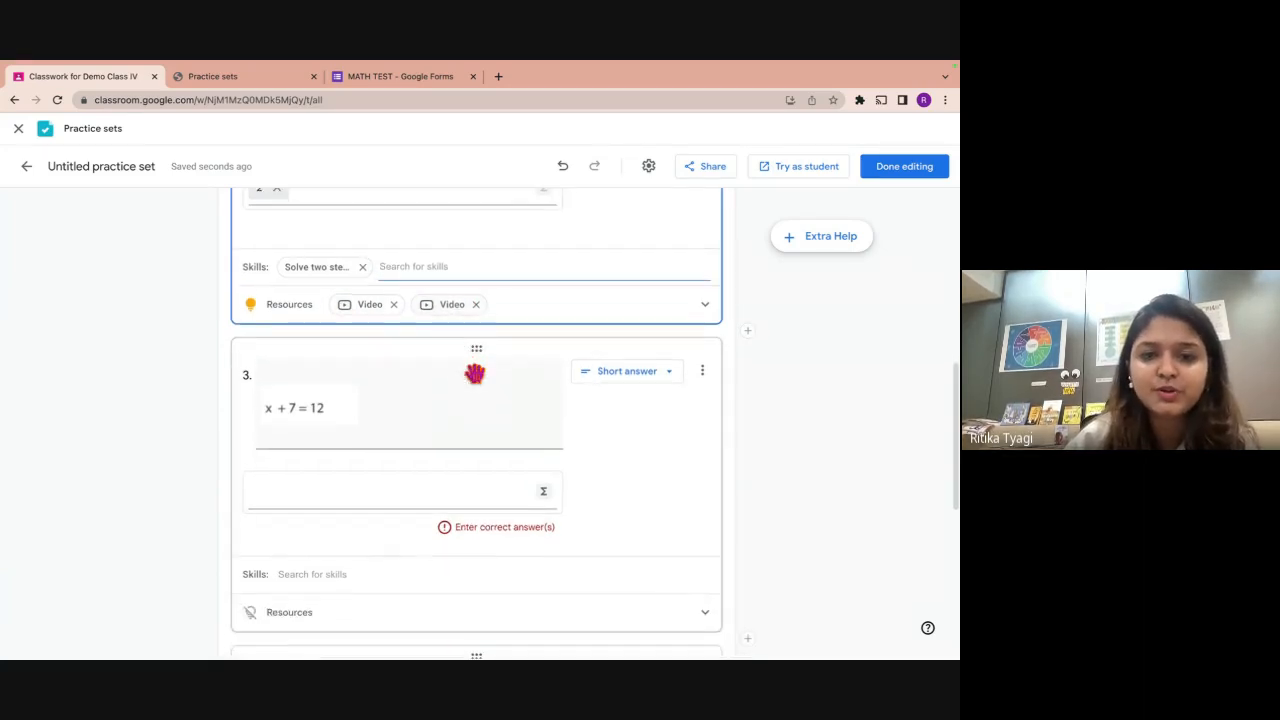
{"action": "scroll", "coordinate": [477, 331], "scroll_direction": "down", "scroll_amount": 1}
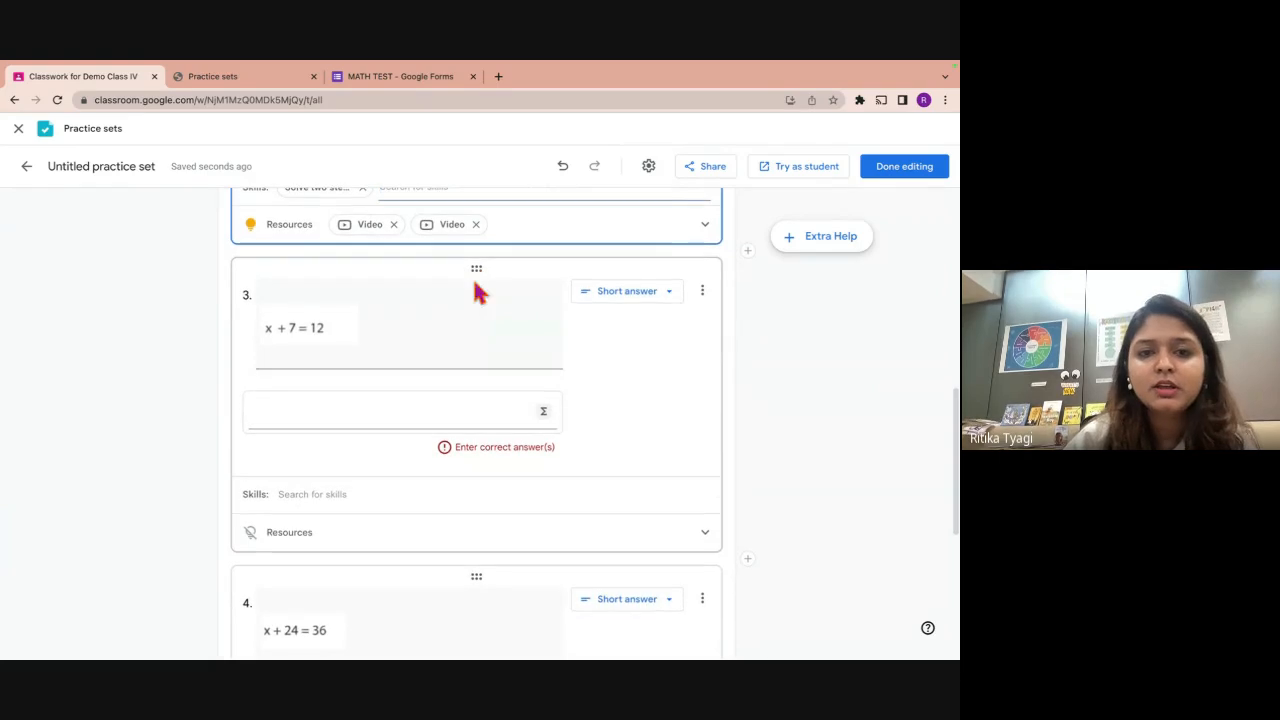
{"action": "left_click", "coordinate": [320, 400]}
{"action": "type", "text": "5"}
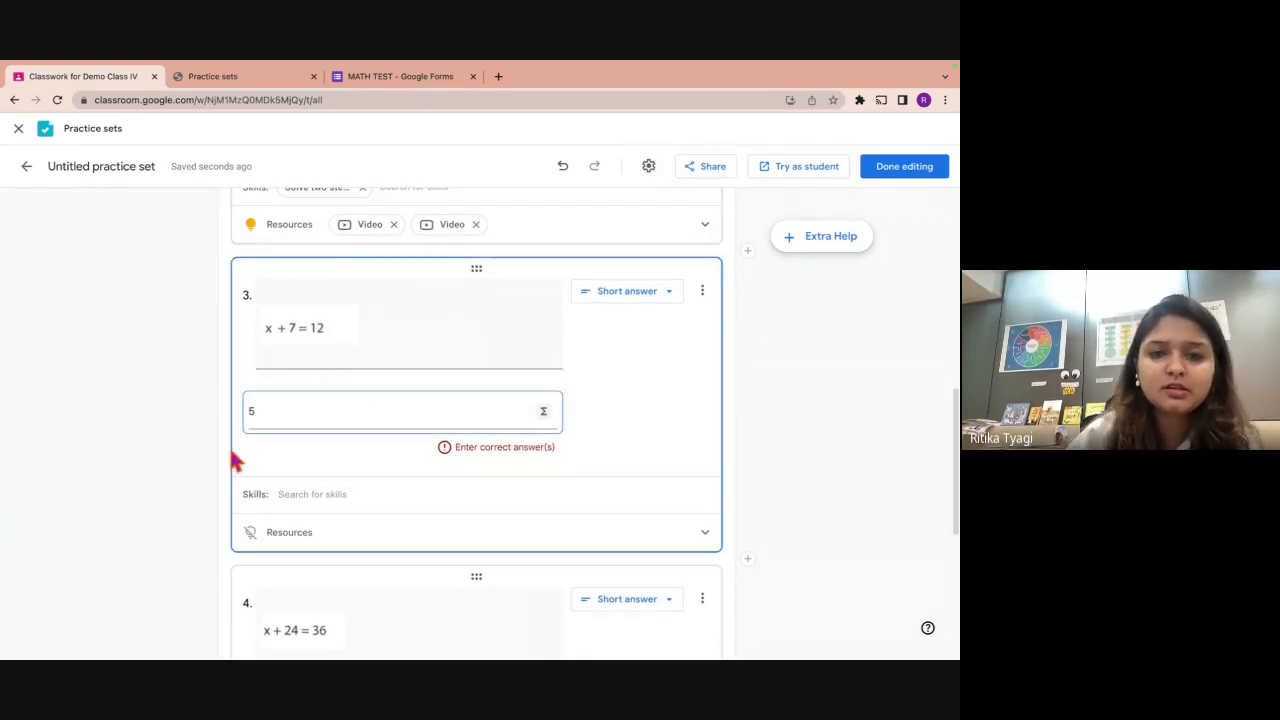
{"action": "key", "text": "Return"}
Tag question 3 with the suggested skill Solve linear equations and remove its Video resource, keeping the Explainer.
{"action": "scroll", "coordinate": [222, 460], "scroll_direction": "down", "scroll_amount": 2}
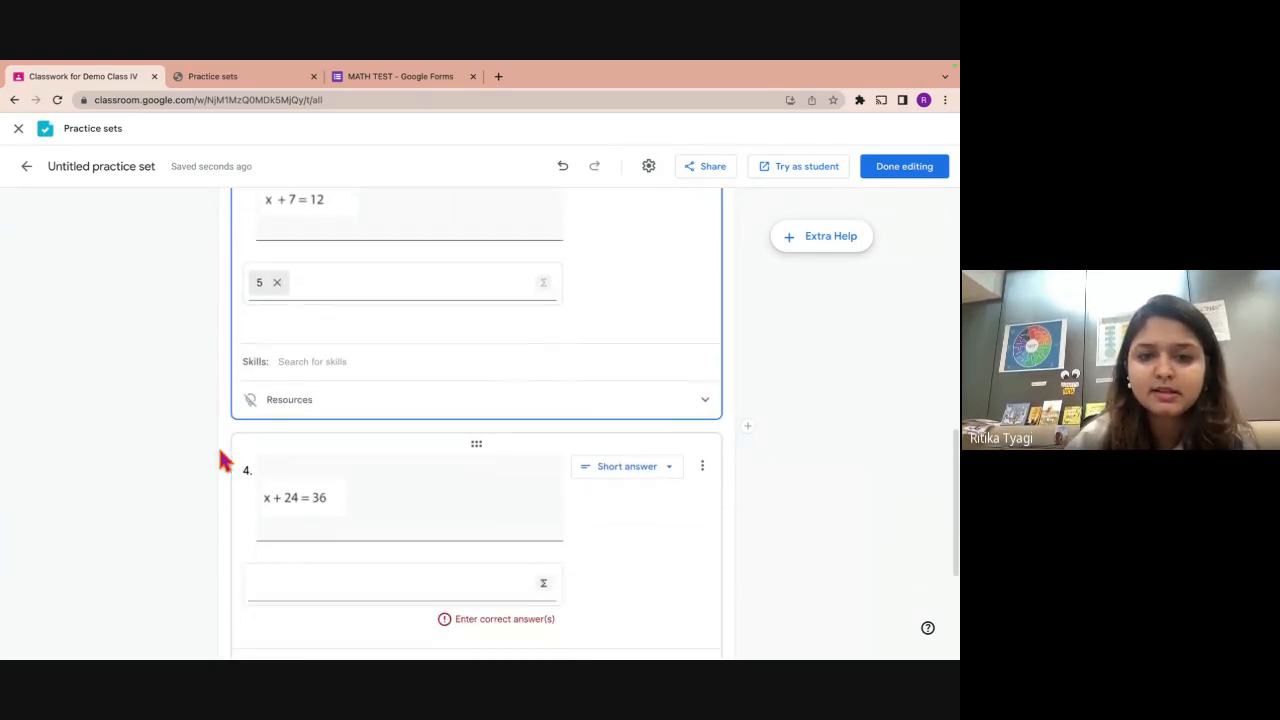
{"action": "left_click", "coordinate": [332, 363]}
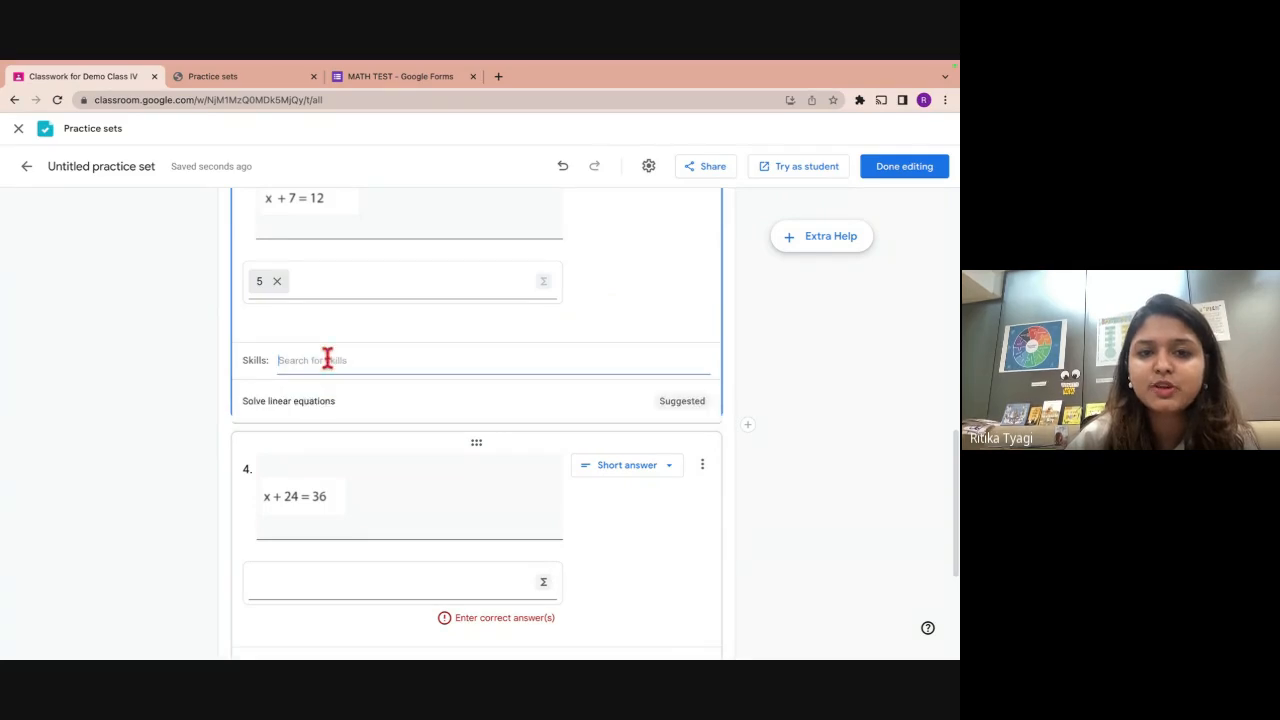
{"action": "left_click", "coordinate": [309, 403]}
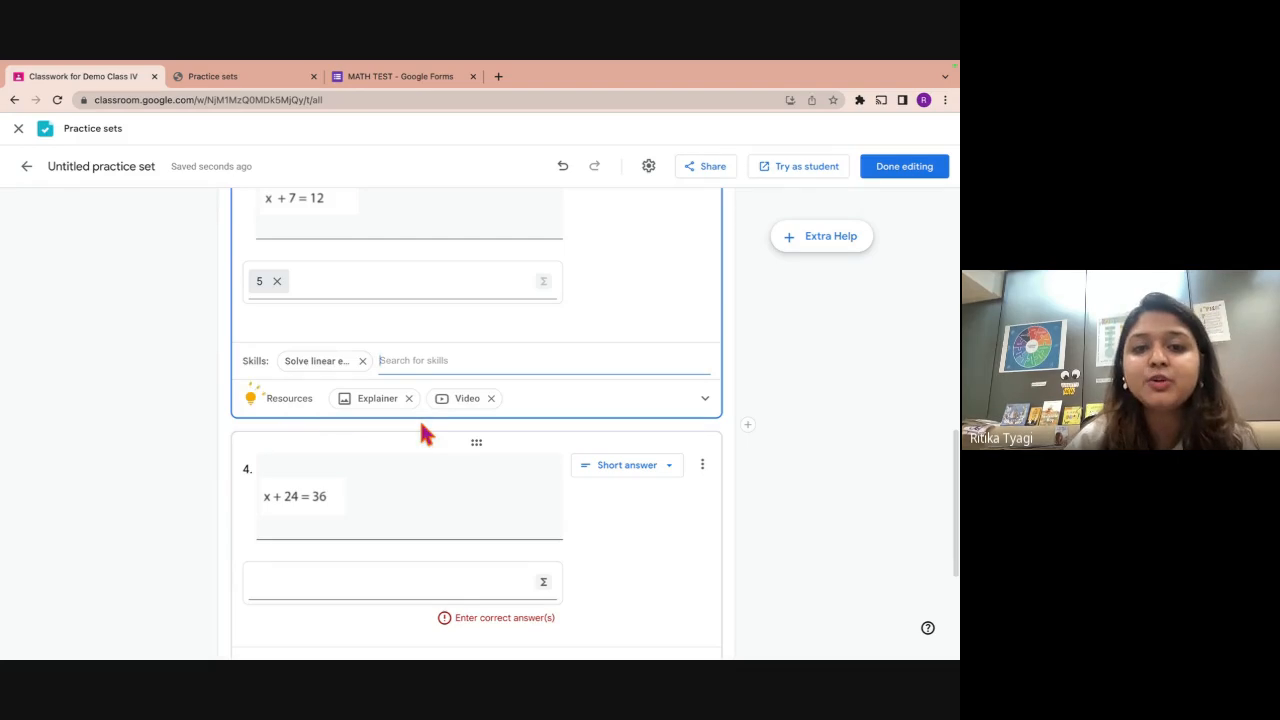
{"action": "left_click", "coordinate": [491, 399]}
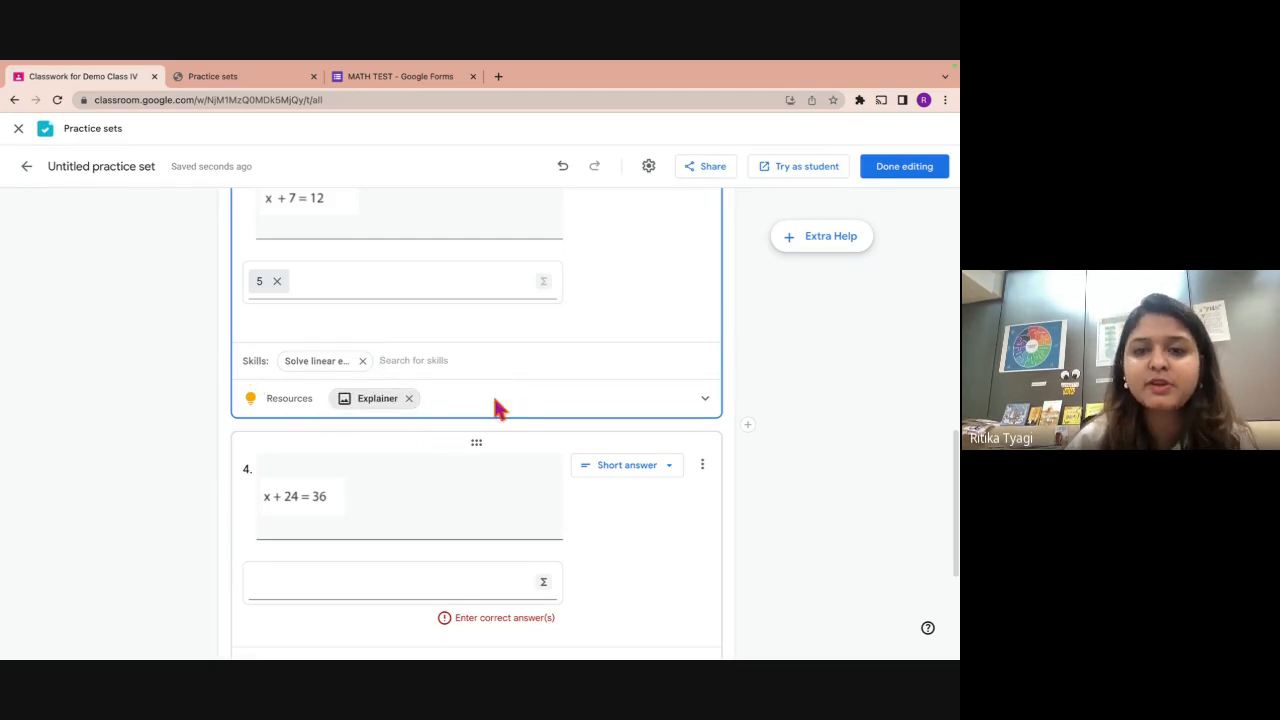
Set question 4's correct answer to 12 and tag it with the suggested skill Solve linear equations.
{"action": "scroll", "coordinate": [480, 409], "scroll_direction": "down", "scroll_amount": 1}
{"action": "left_click", "coordinate": [340, 530]}
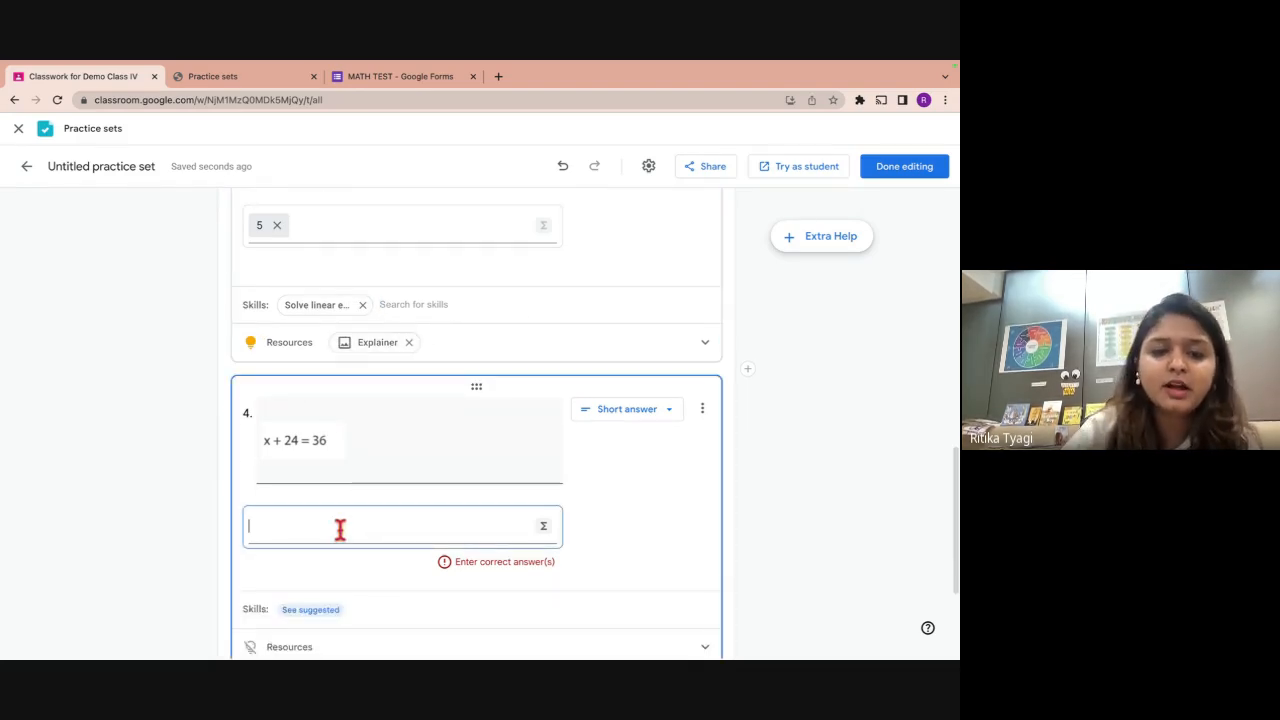
{"action": "type", "text": "12"}
{"action": "key", "text": "Return"}
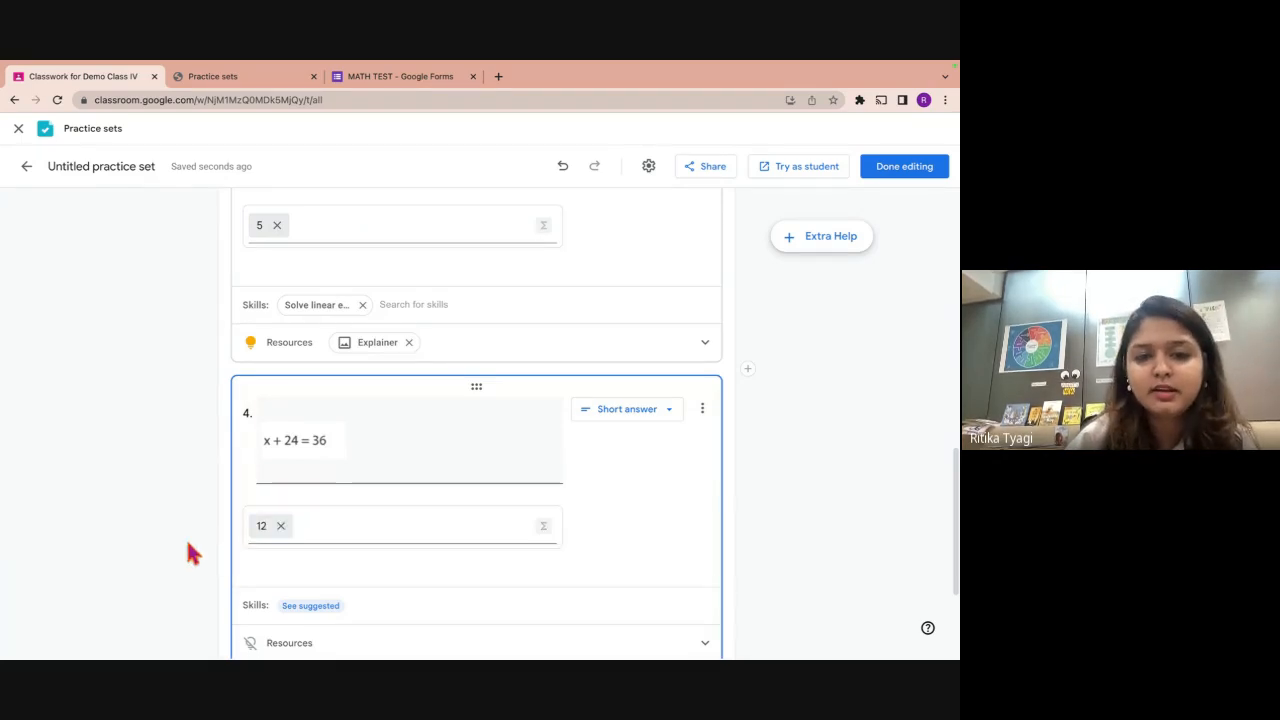
{"action": "scroll", "coordinate": [188, 548], "scroll_direction": "down", "scroll_amount": 2}
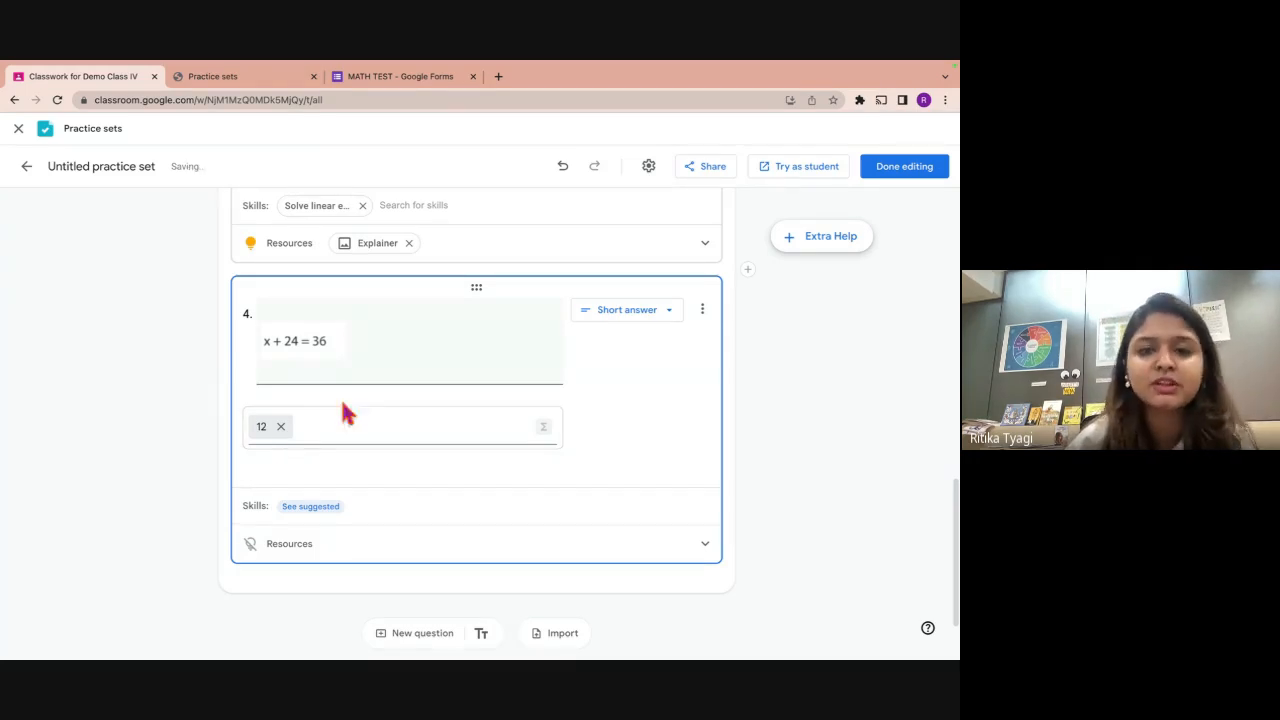
{"action": "left_click", "coordinate": [318, 508]}
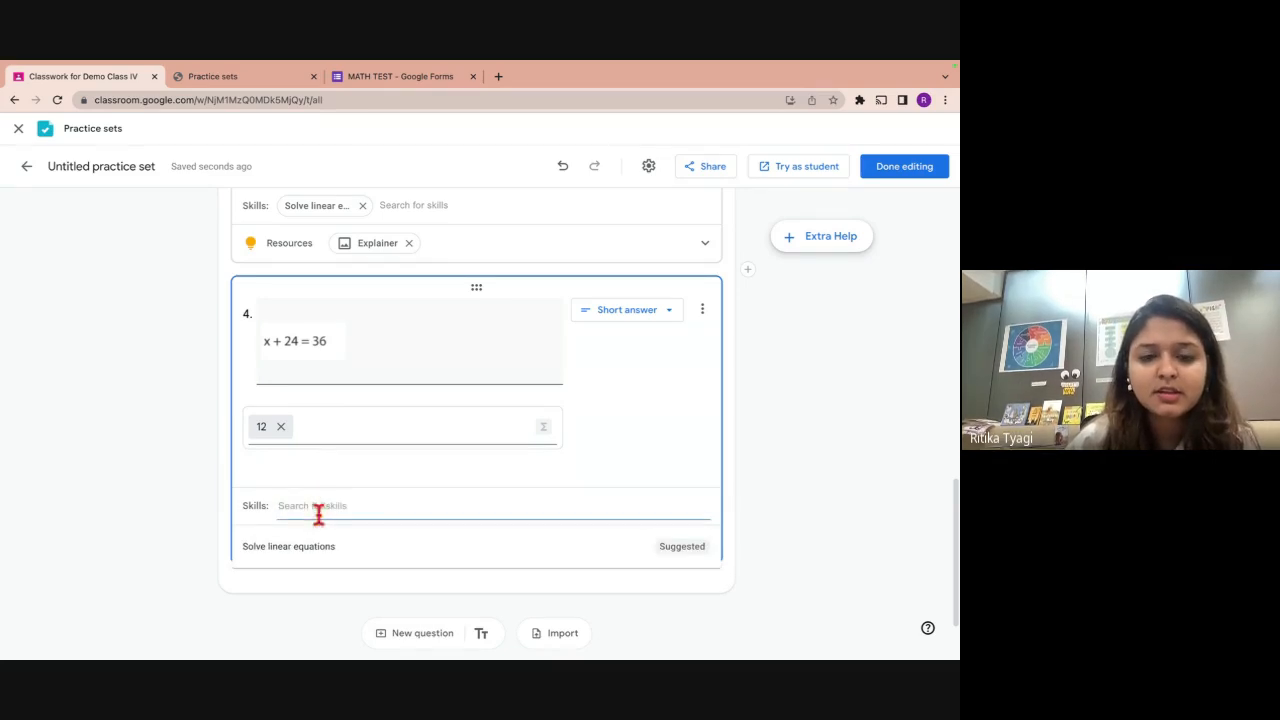
{"action": "left_click", "coordinate": [316, 550]}
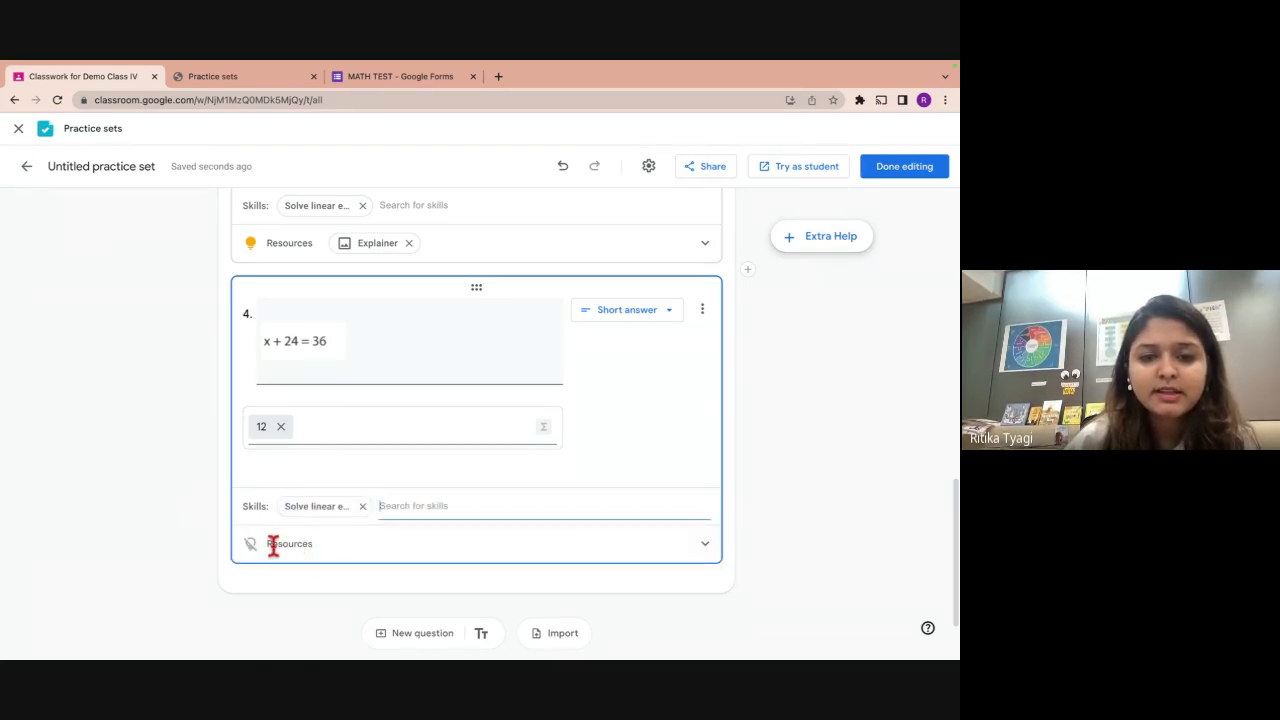
{"action": "scroll", "coordinate": [158, 541], "scroll_direction": "down", "scroll_amount": 1}
{"action": "scroll", "coordinate": [158, 543], "scroll_direction": "up", "scroll_amount": 5}
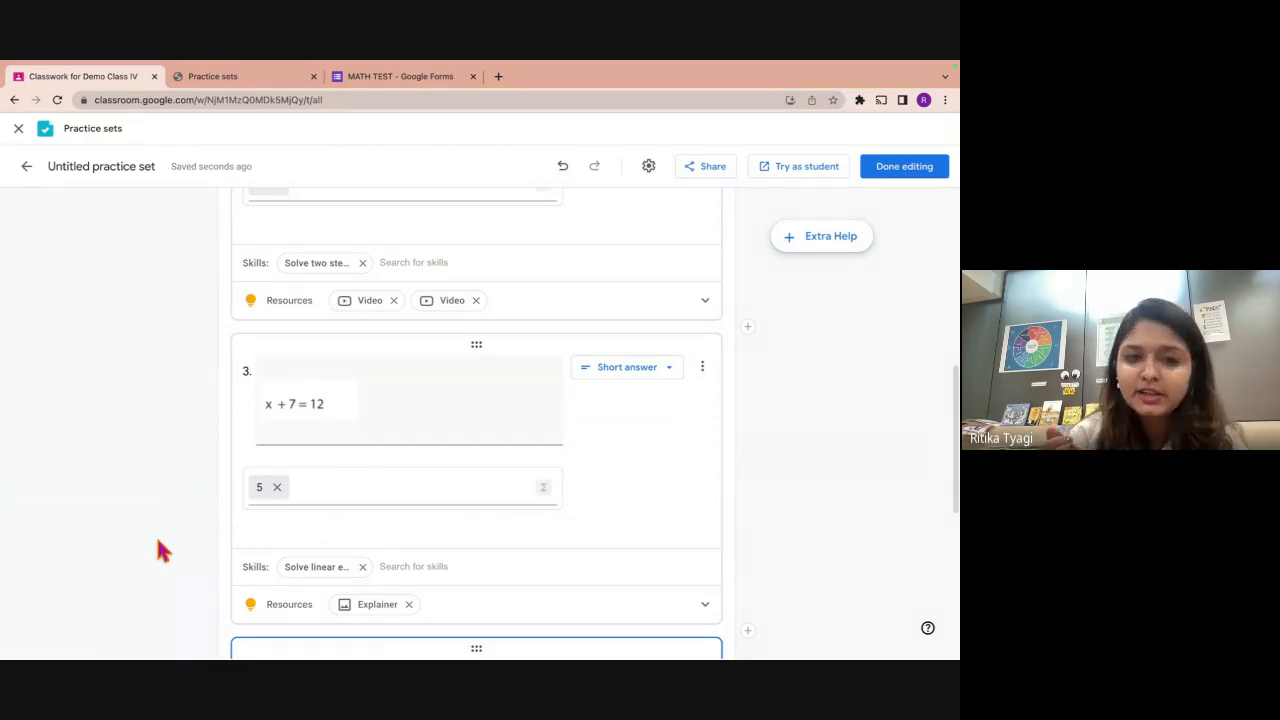
Review the suggested resources in the practice set's Extra Help list and close the list.
{"action": "scroll", "coordinate": [157, 542], "scroll_direction": "up", "scroll_amount": 3}
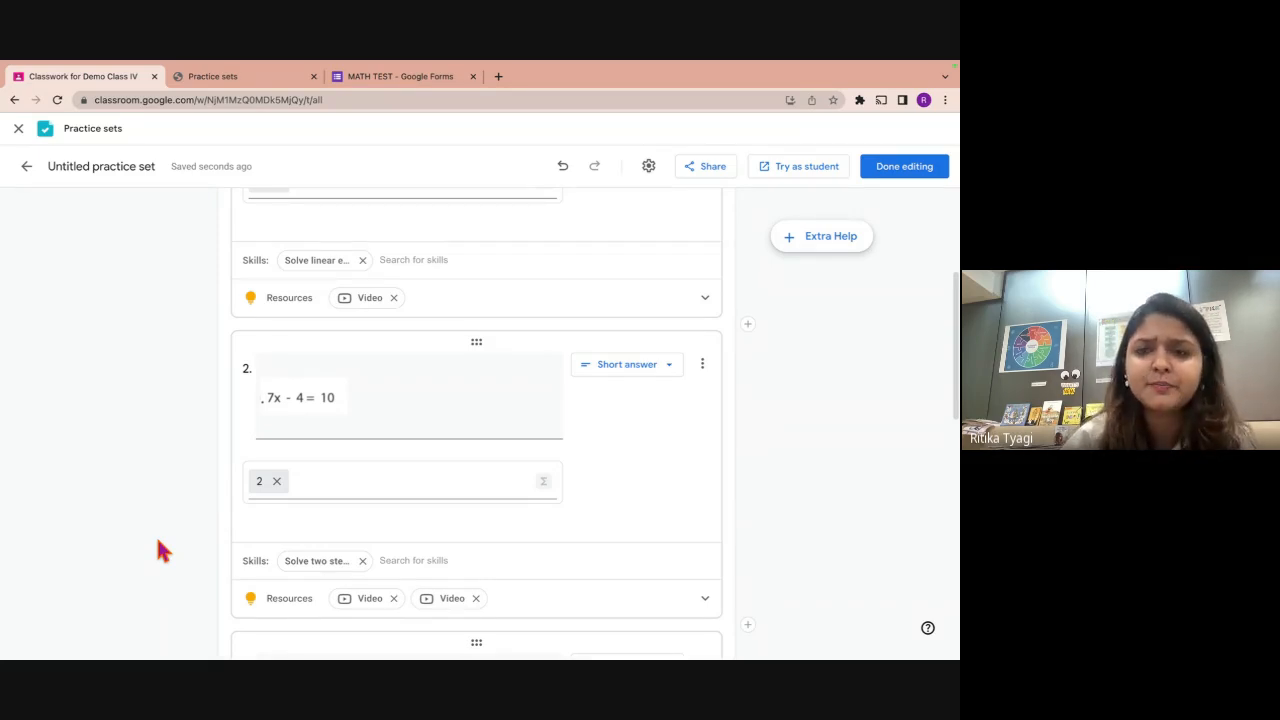
{"action": "scroll", "coordinate": [160, 550], "scroll_direction": "up", "scroll_amount": 3}
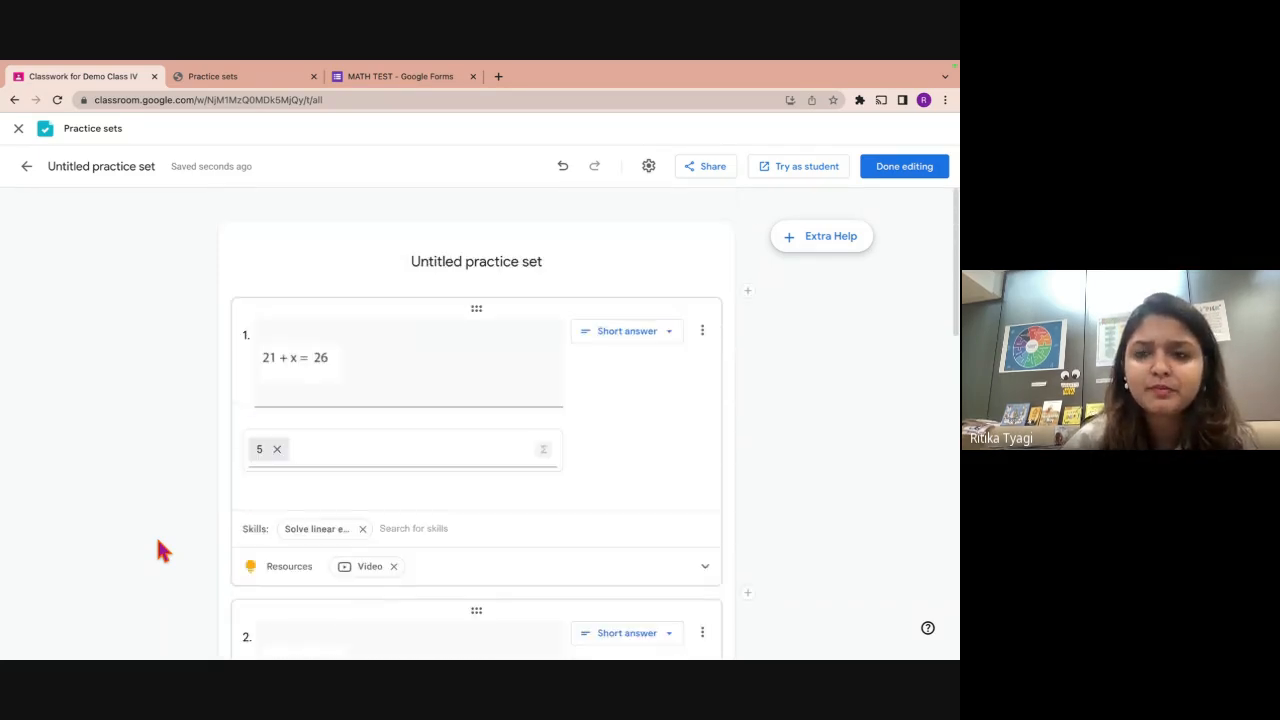
{"action": "left_click", "coordinate": [808, 236]}
{"action": "scroll", "coordinate": [849, 425], "scroll_direction": "down", "scroll_amount": 3}
{"action": "scroll", "coordinate": [850, 422], "scroll_direction": "down", "scroll_amount": 7}
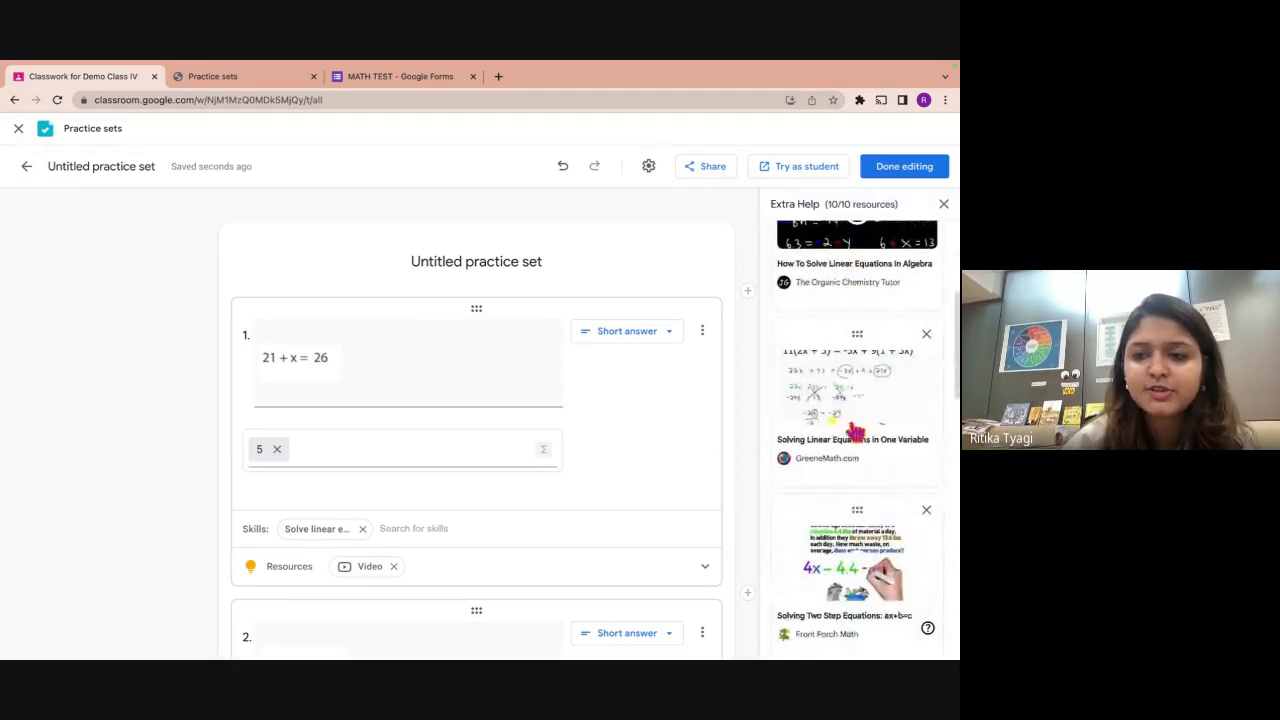
{"action": "scroll", "coordinate": [855, 430], "scroll_direction": "down", "scroll_amount": 4}
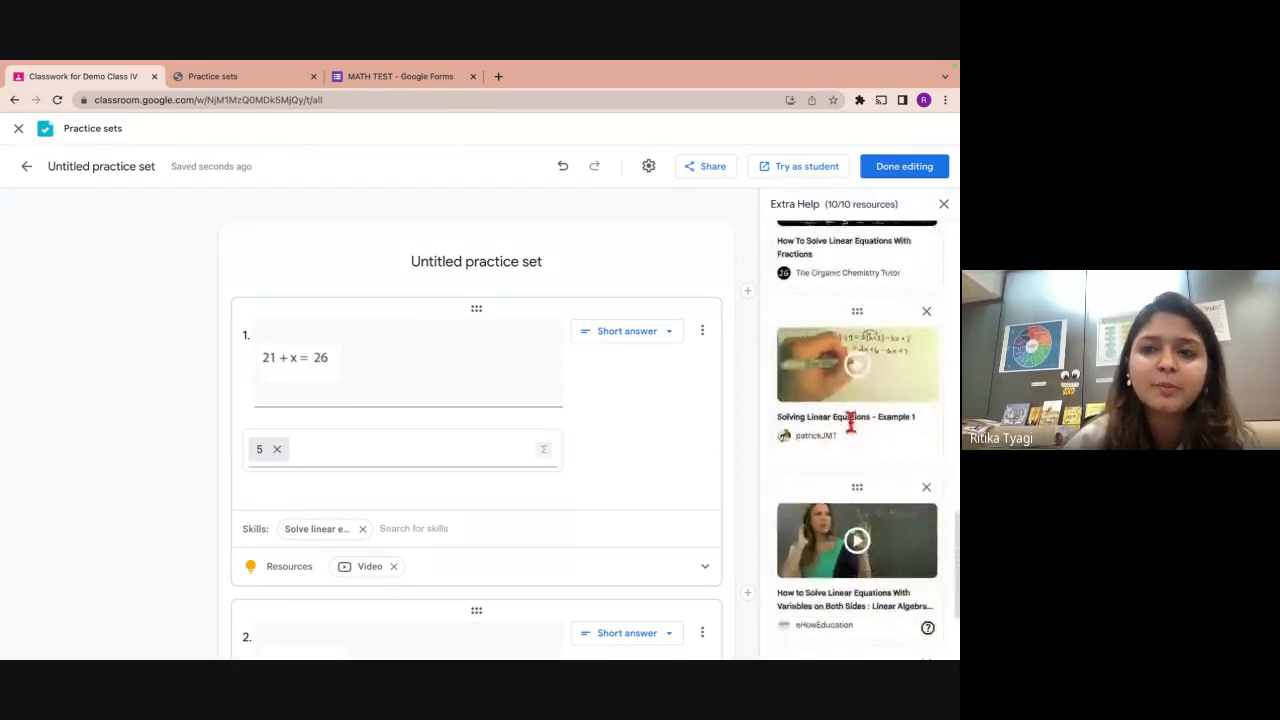
{"action": "scroll", "coordinate": [855, 432], "scroll_direction": "up", "scroll_amount": 7}
{"action": "scroll", "coordinate": [858, 410], "scroll_direction": "up", "scroll_amount": 5}
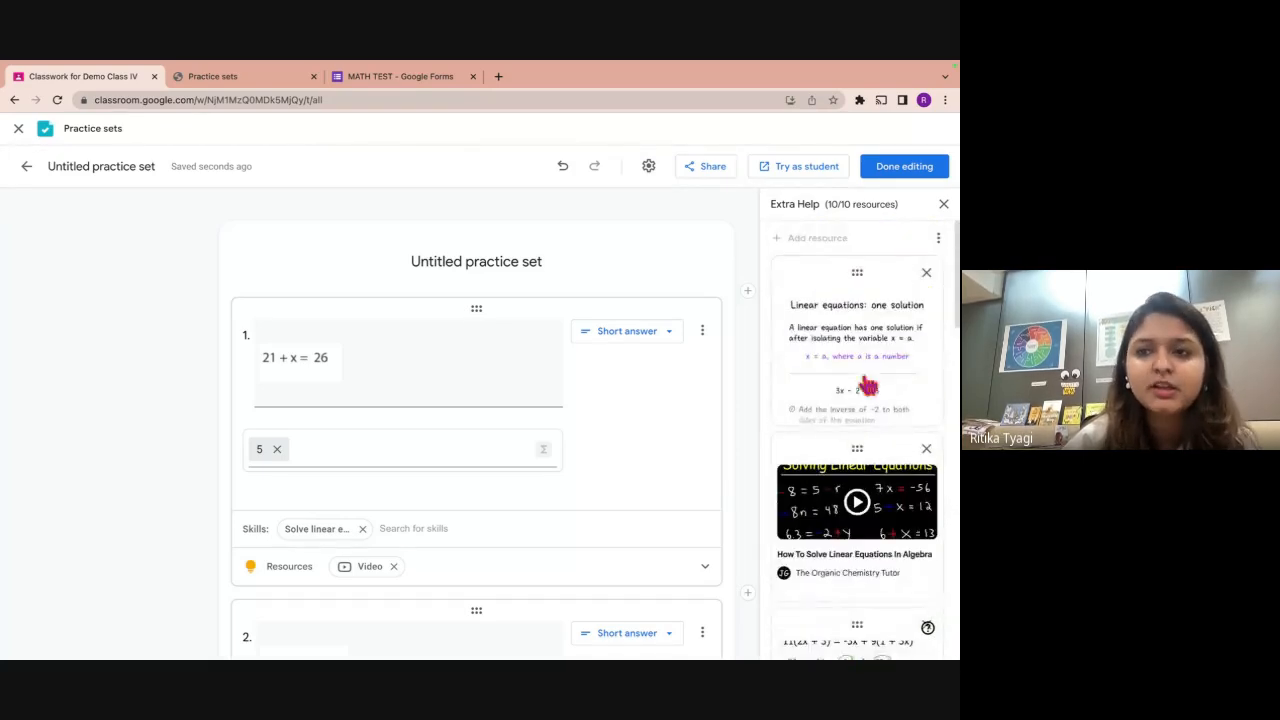
{"action": "scroll", "coordinate": [855, 235], "scroll_direction": "down", "scroll_amount": 1}
{"action": "scroll", "coordinate": [853, 235], "scroll_direction": "down", "scroll_amount": 6}
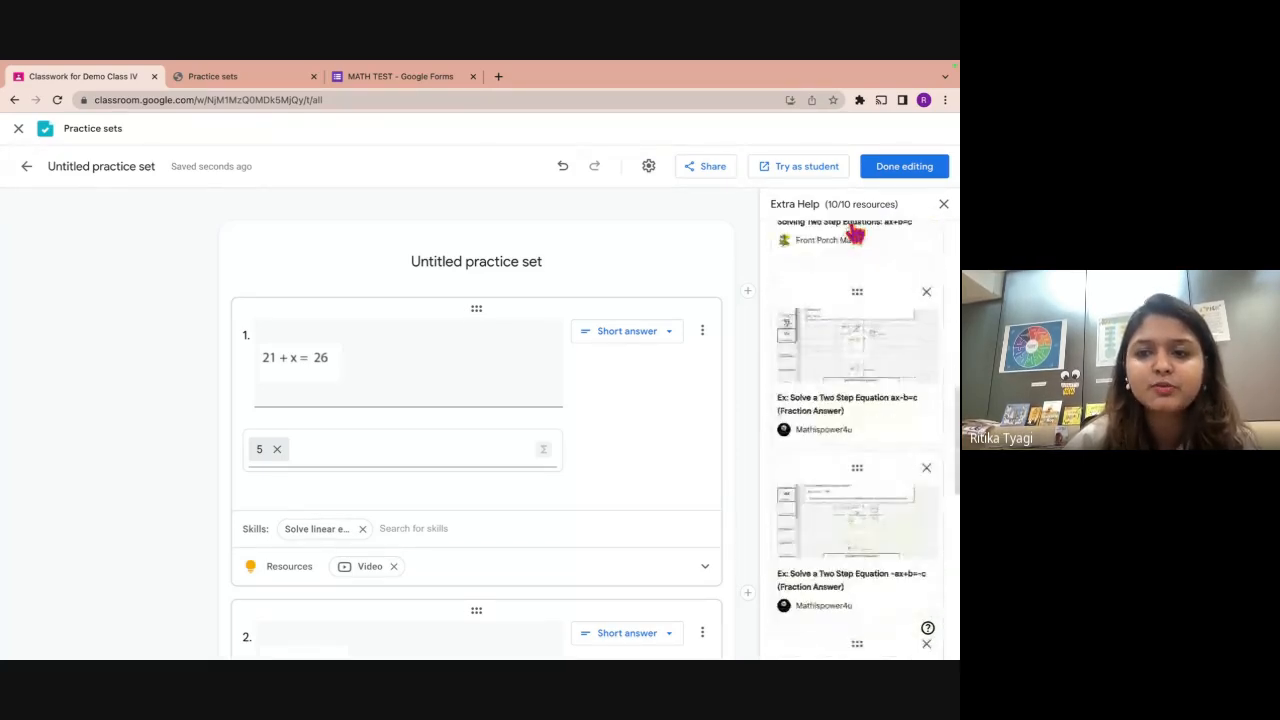
{"action": "left_click", "coordinate": [942, 208]}
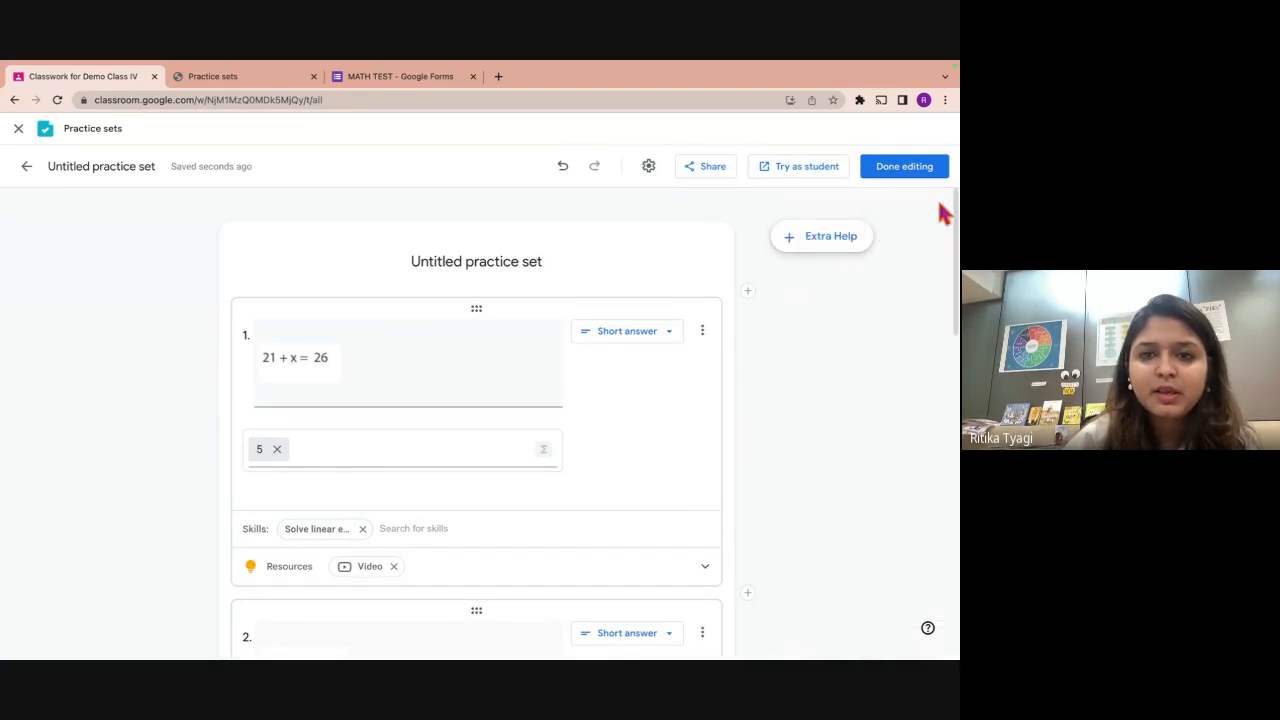
Title the practice set Algebra.
{"action": "triple_click", "coordinate": [485, 262]}
{"action": "type", "text": "Algebra"}
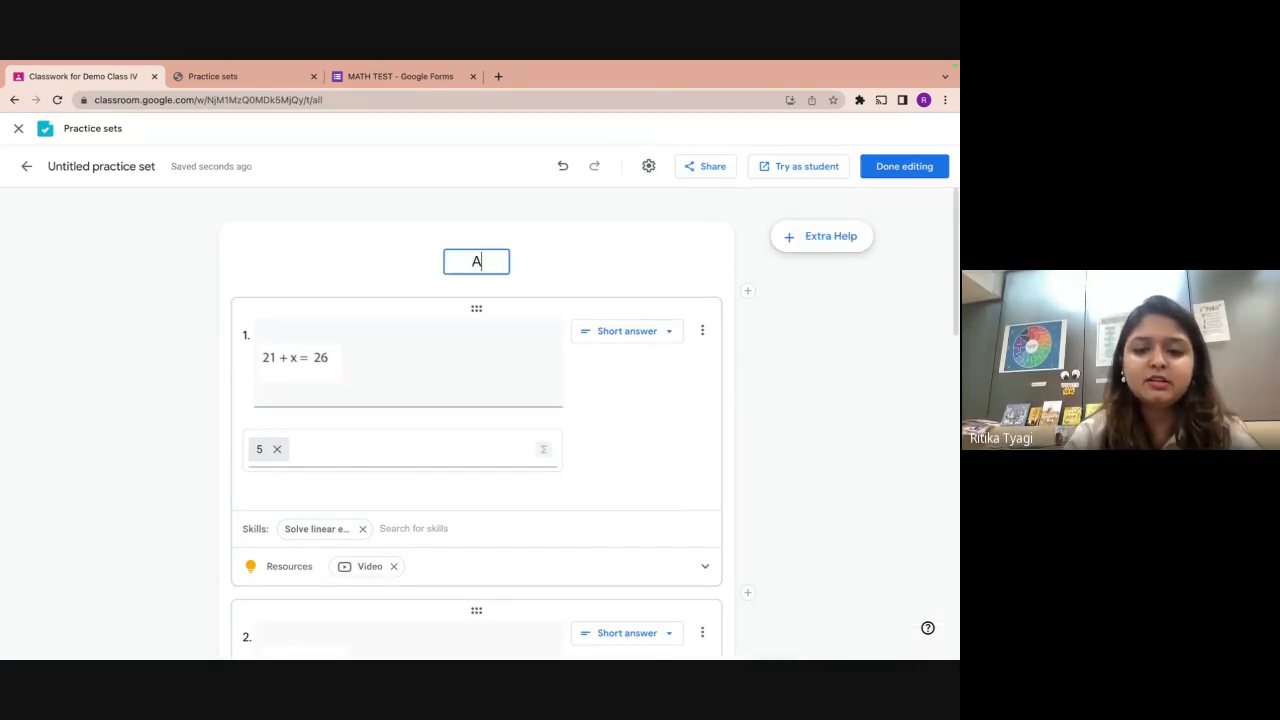
{"action": "left_click", "coordinate": [893, 368]}
Launch the student preview of the Algebra practice set, and check its link sharing option without enabling it.
{"action": "left_click", "coordinate": [790, 170]}
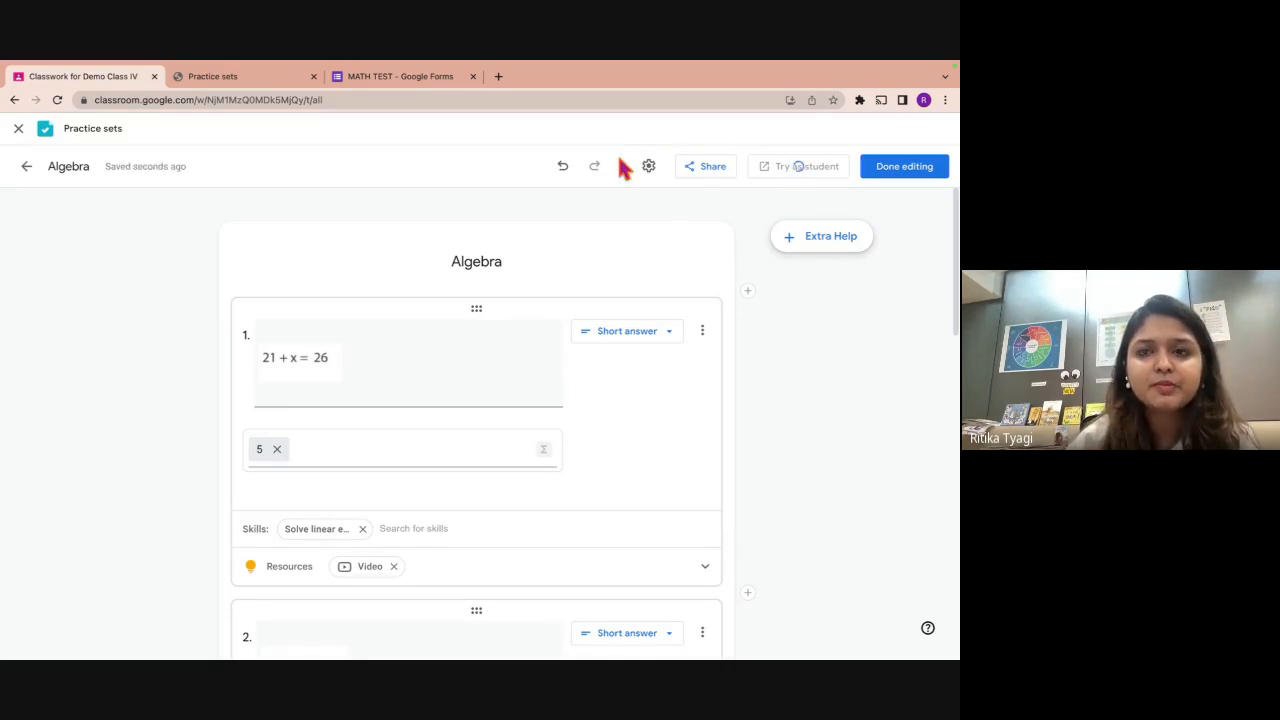
{"action": "left_click", "coordinate": [716, 170]}
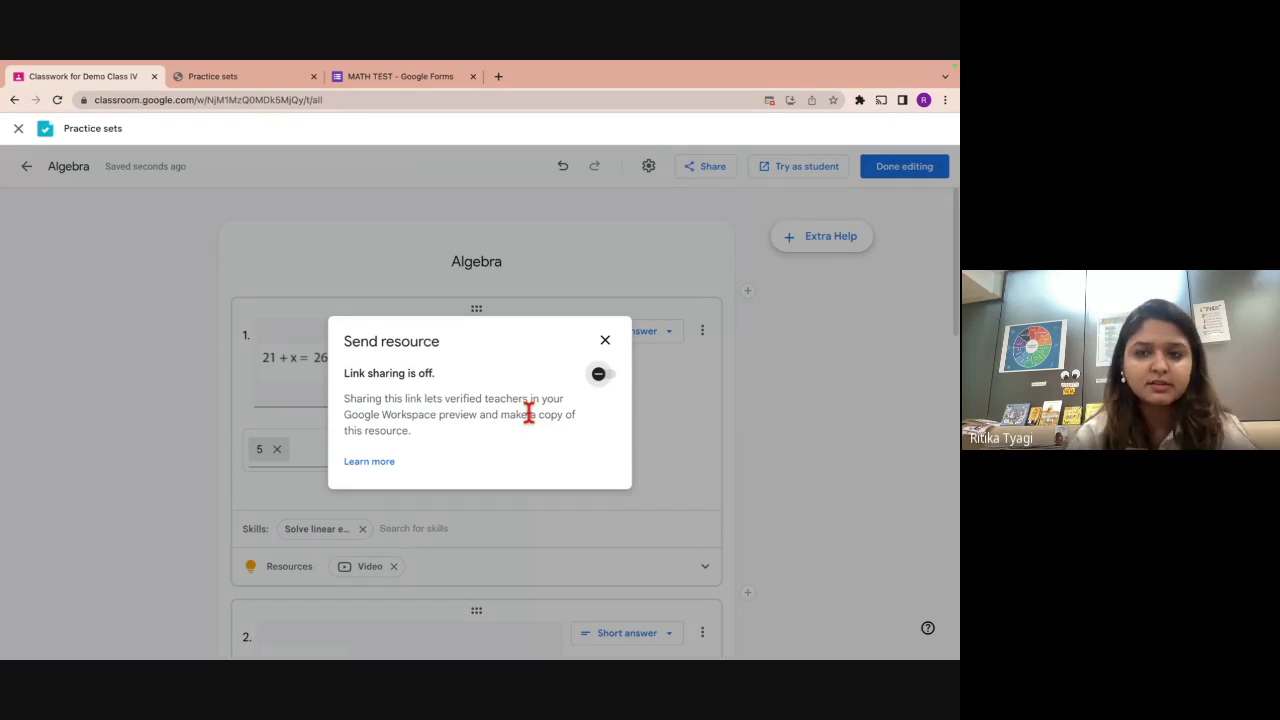
{"action": "left_click", "coordinate": [605, 340]}
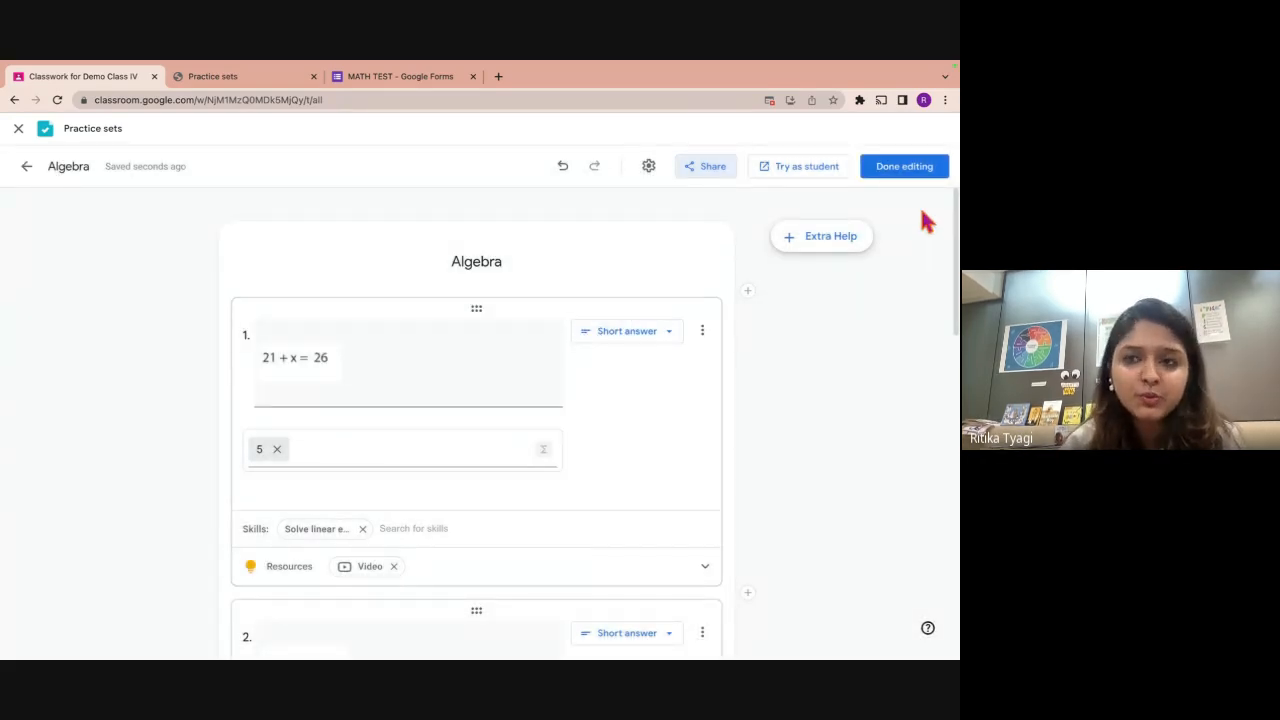
Finish editing the Algebra practice set, attach it to the assignment and add the instructions "Solve this practice test for upcoming FA".
{"action": "left_click", "coordinate": [904, 172]}
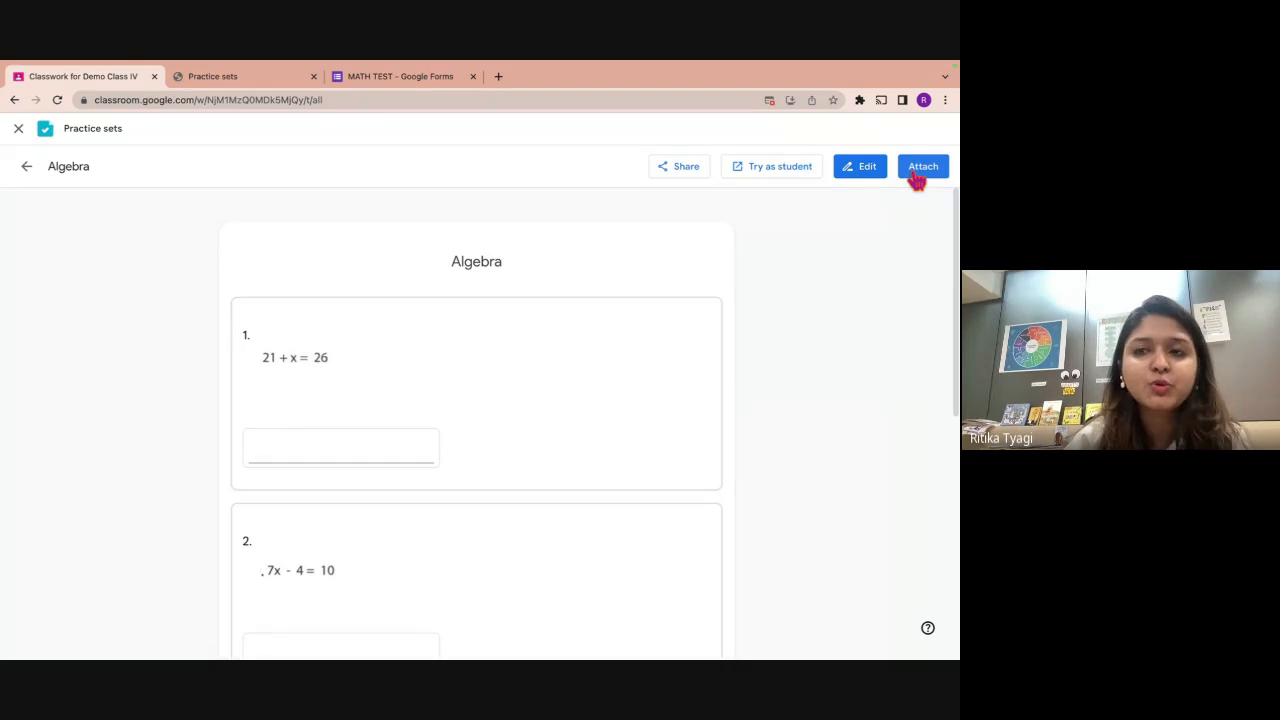
{"action": "left_click", "coordinate": [932, 175]}
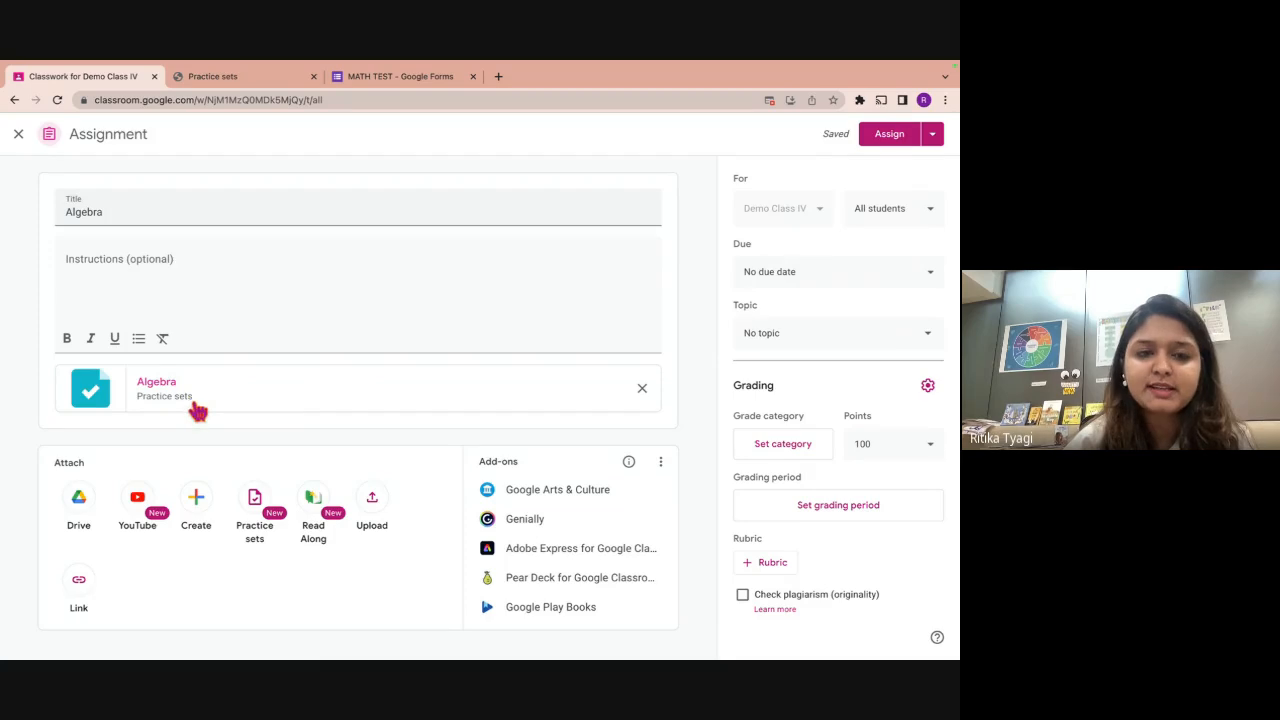
{"action": "left_click", "coordinate": [144, 273]}
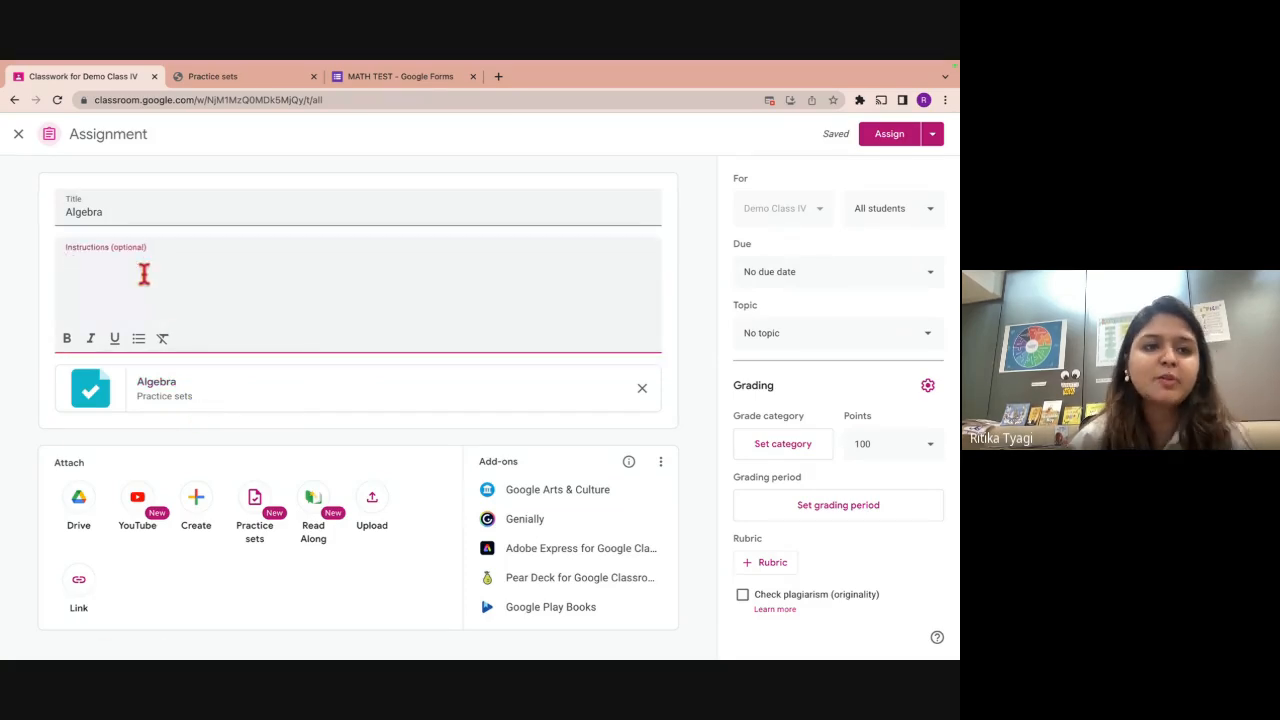
{"action": "type", "text": "Solve t"}
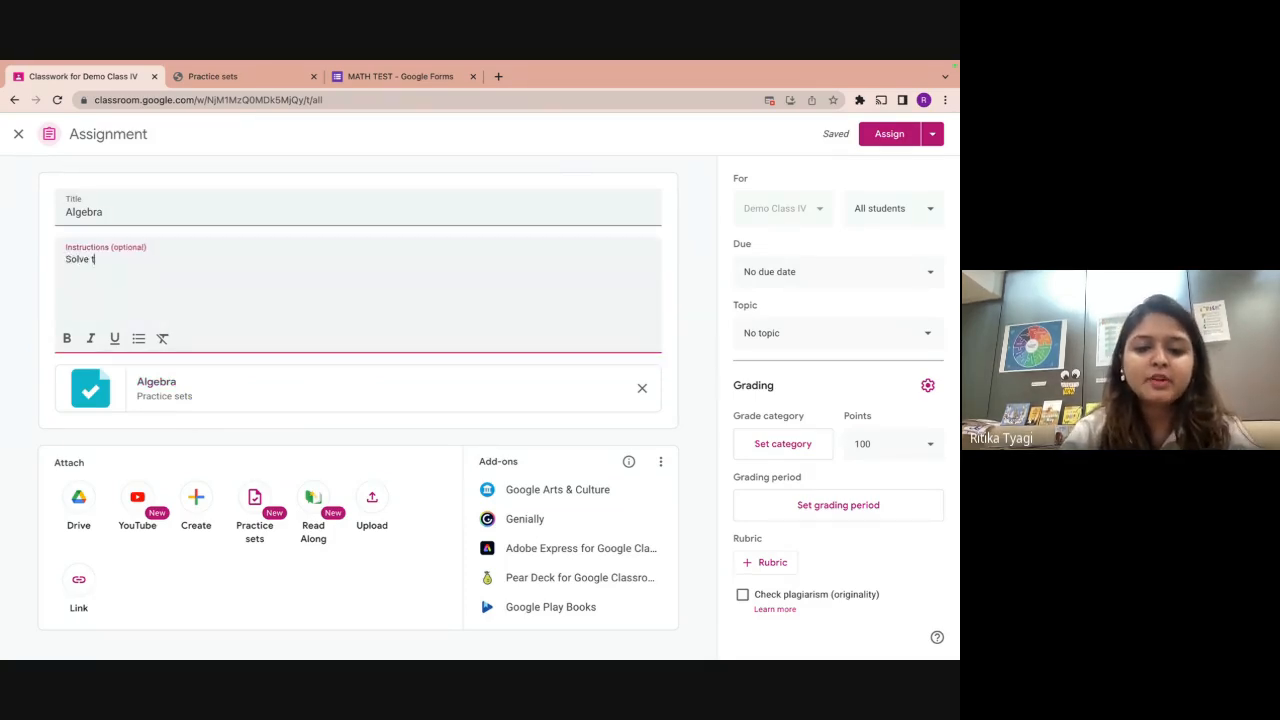
{"action": "type", "text": "his pra"}
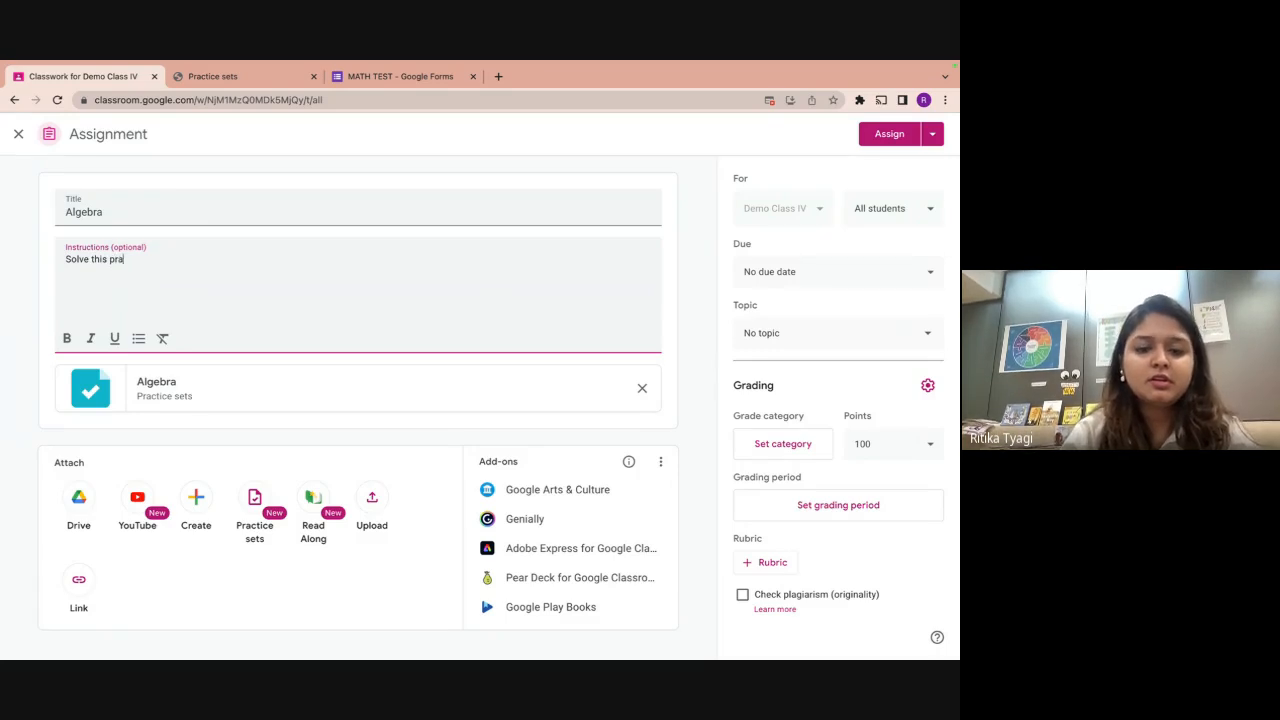
{"action": "type", "text": "ctice test"}
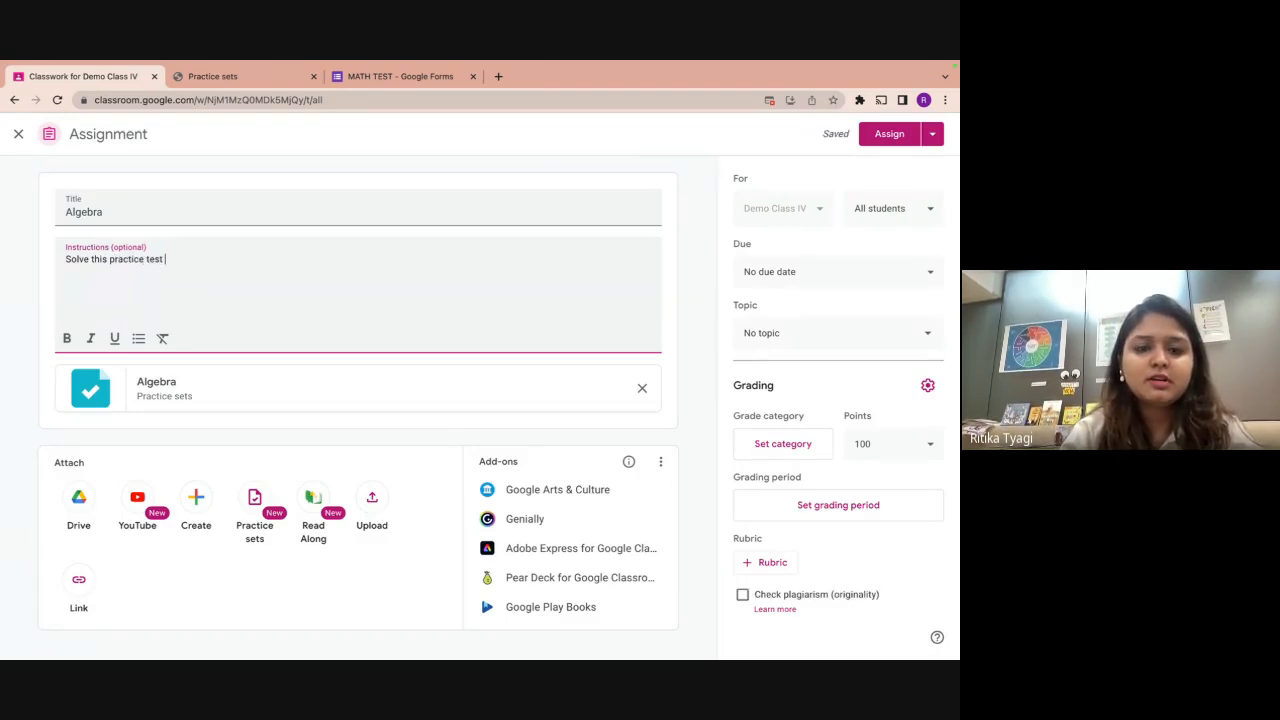
{"action": "type", "text": " for upcom"}
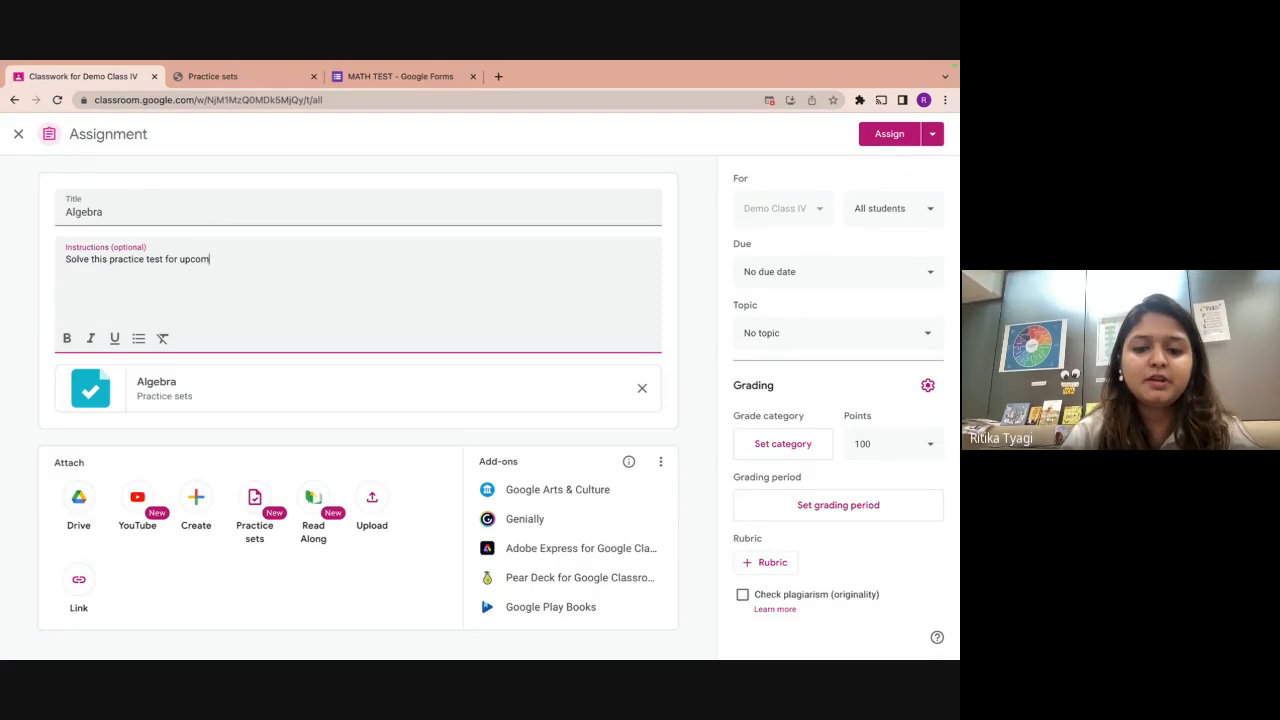
{"action": "type", "text": "ing FA"}
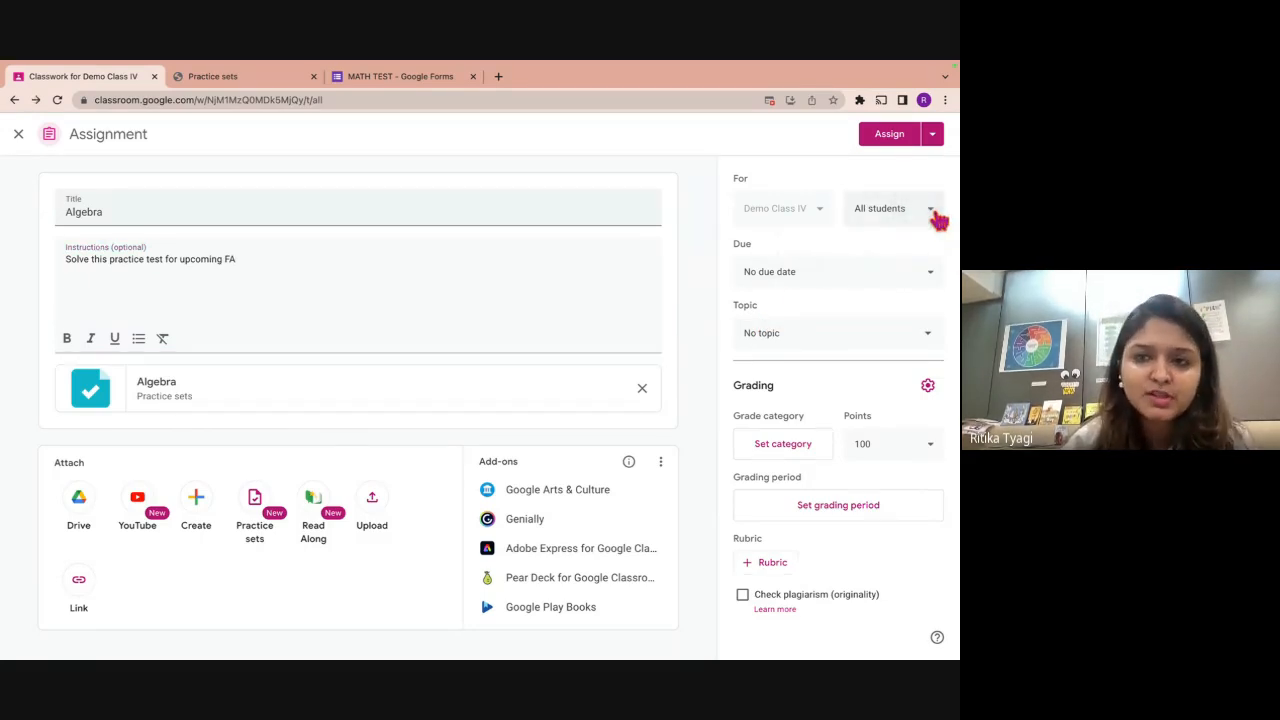
Set the assignment's due date to Feb 15, 2024 at 11:59 PM and close submissions after the due date.
{"action": "left_click", "coordinate": [923, 272]}
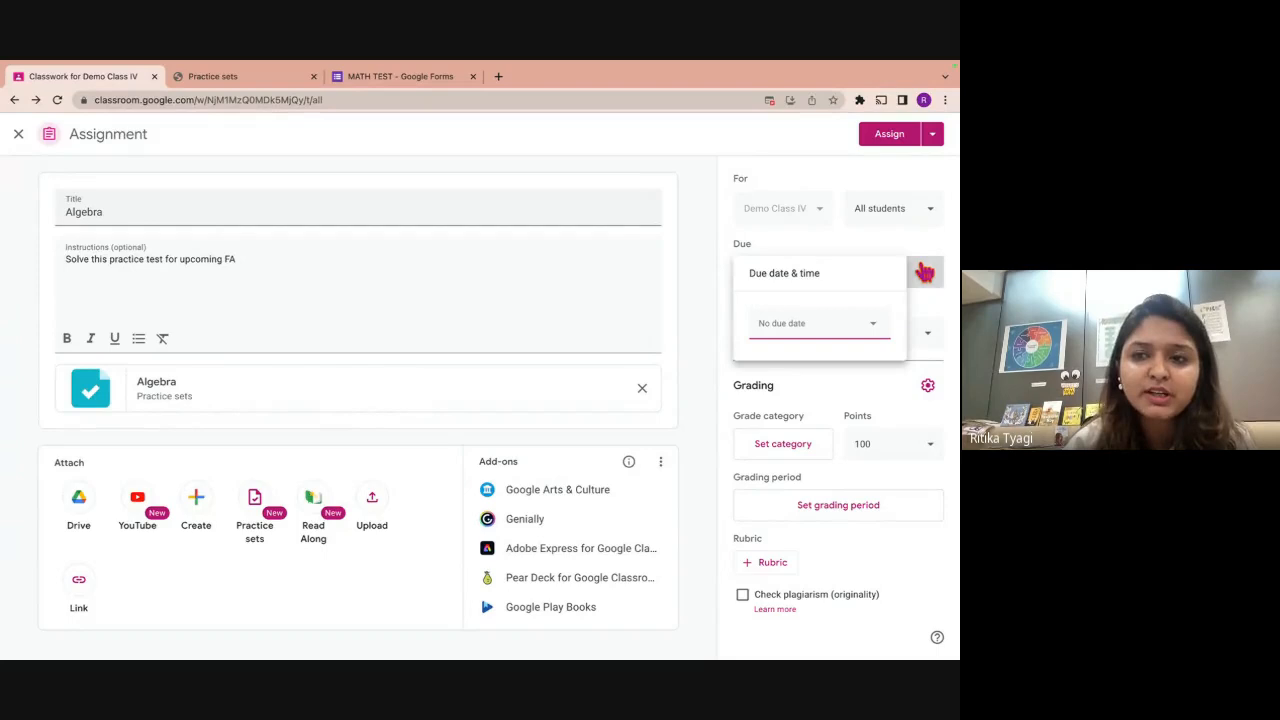
{"action": "left_click", "coordinate": [873, 323]}
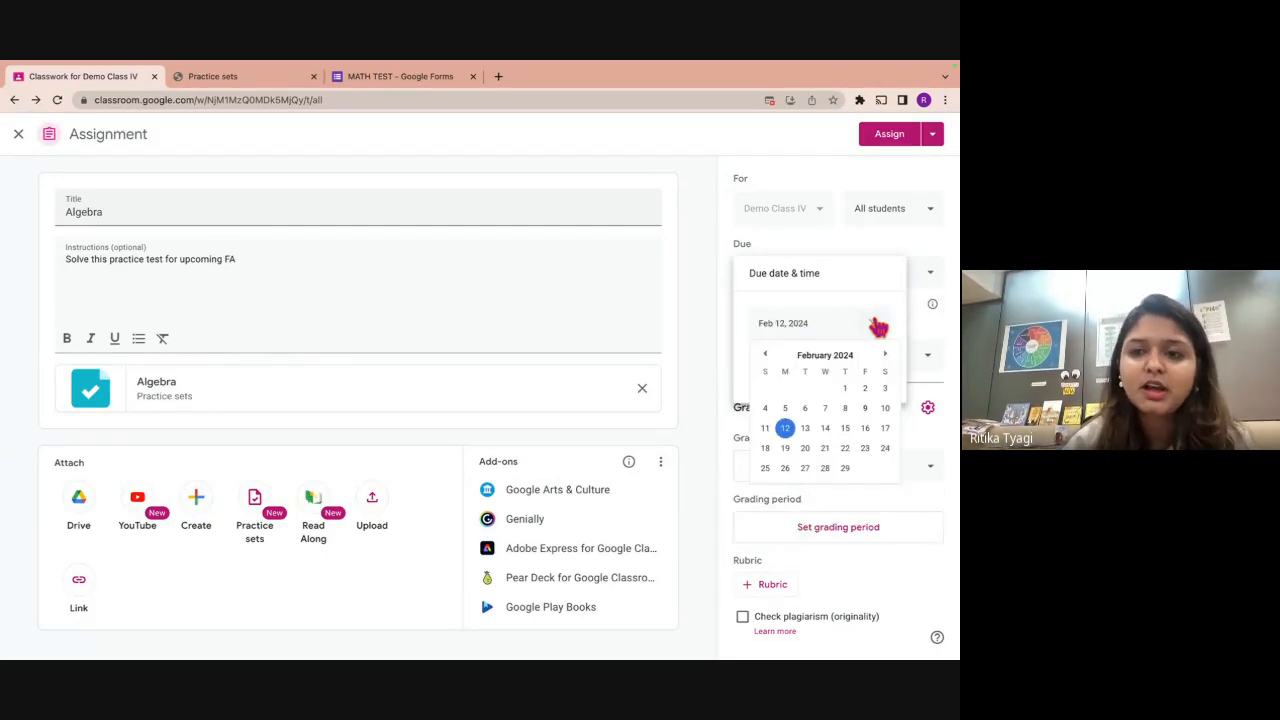
{"action": "left_click", "coordinate": [845, 430]}
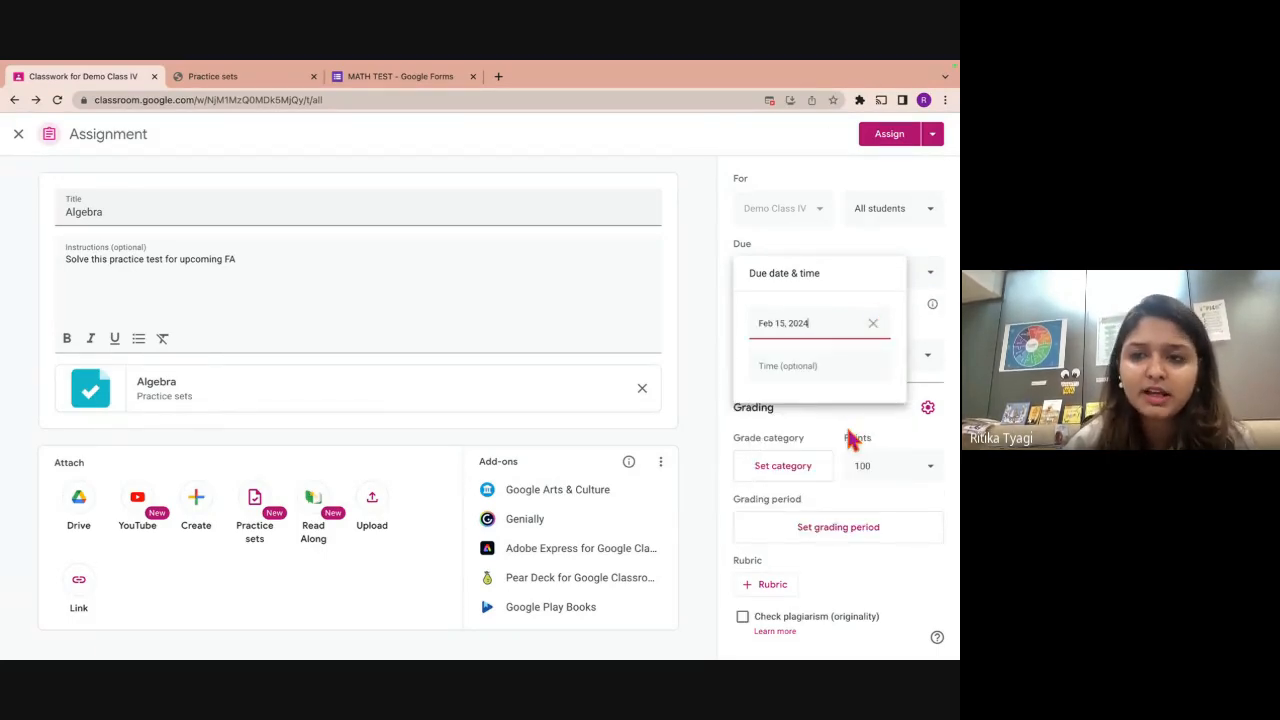
{"action": "left_click", "coordinate": [785, 365]}
{"action": "left_click", "coordinate": [720, 370]}
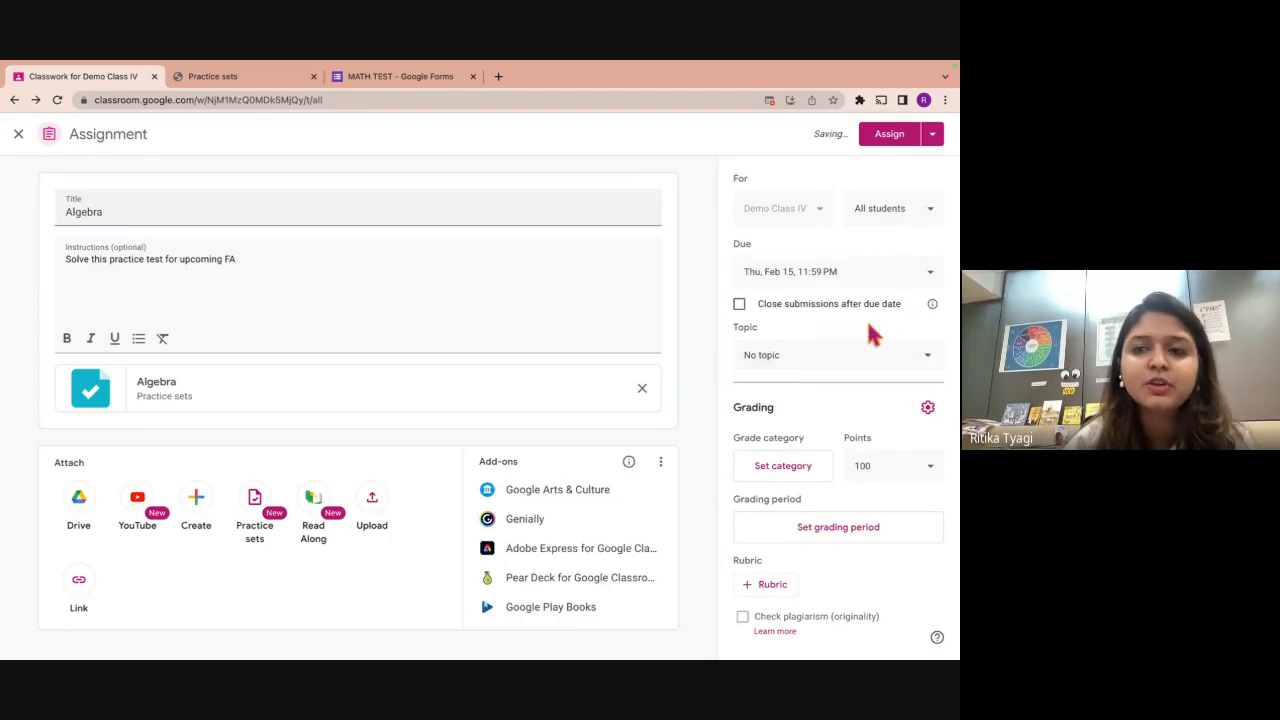
{"action": "left_click", "coordinate": [739, 302]}
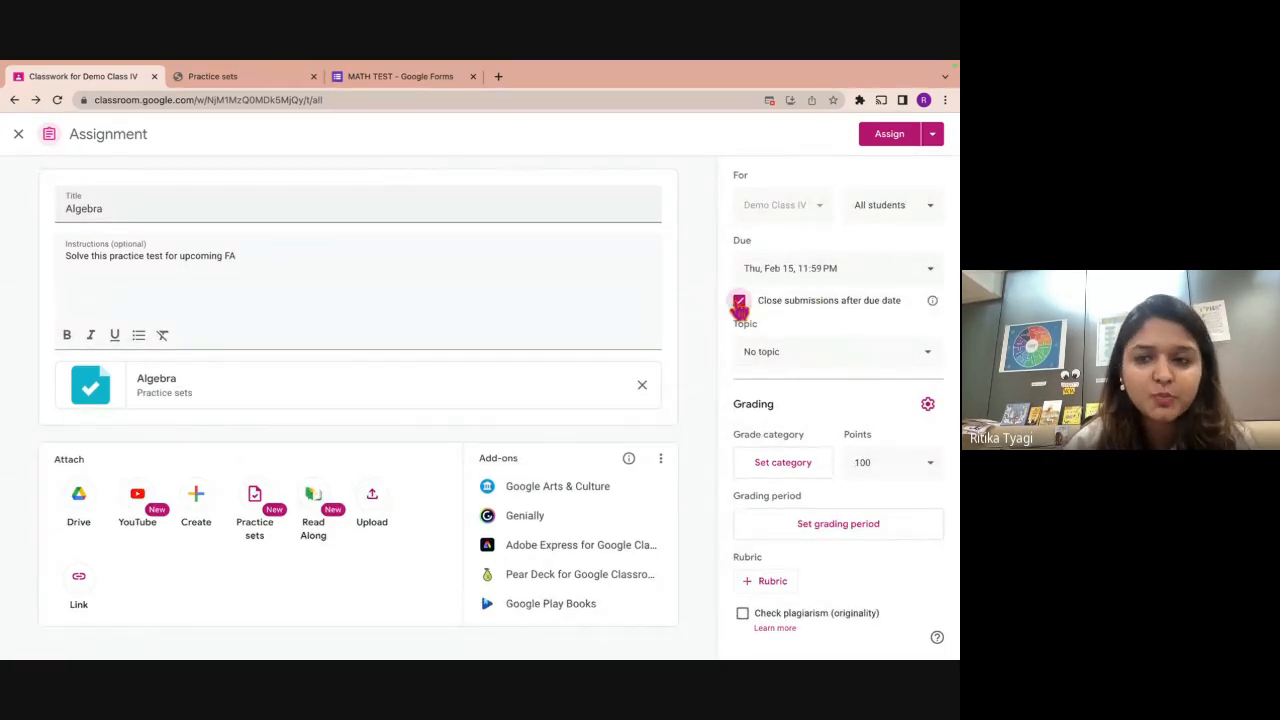
Set the Algebra assignment's points to 4 and assign it to all students without a topic.
{"action": "left_click", "coordinate": [838, 360]}
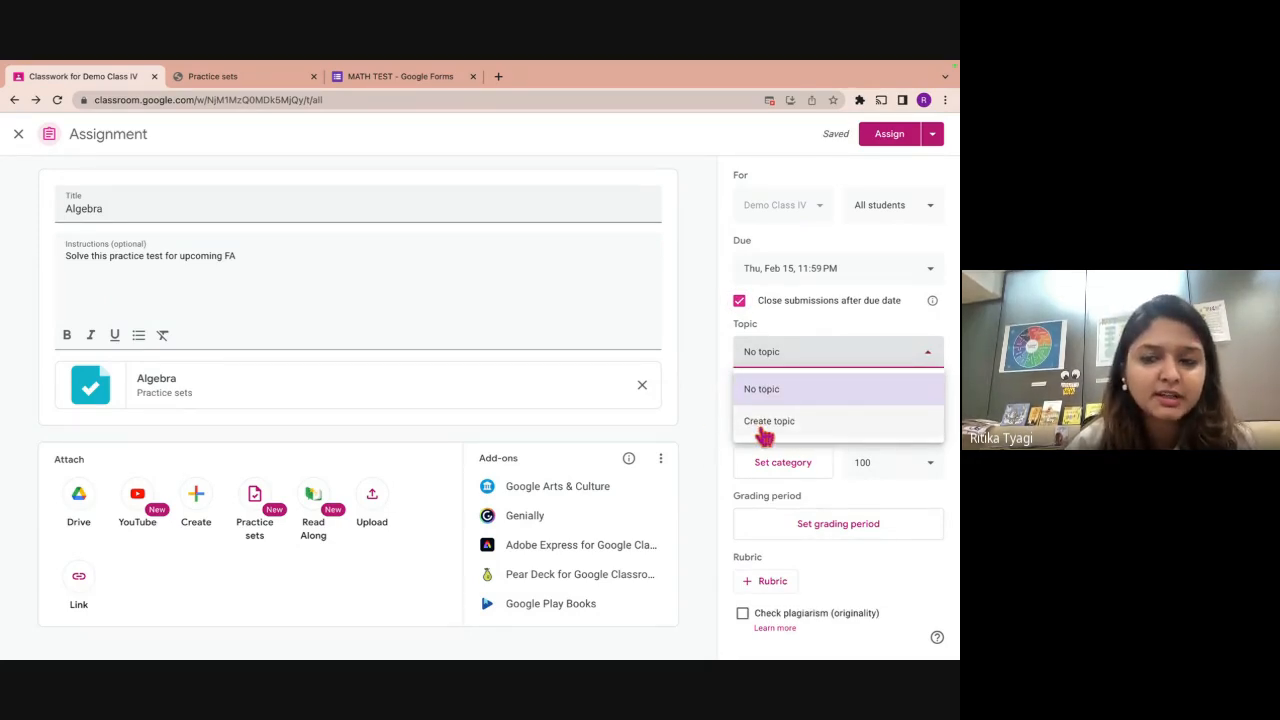
{"action": "left_click", "coordinate": [688, 391]}
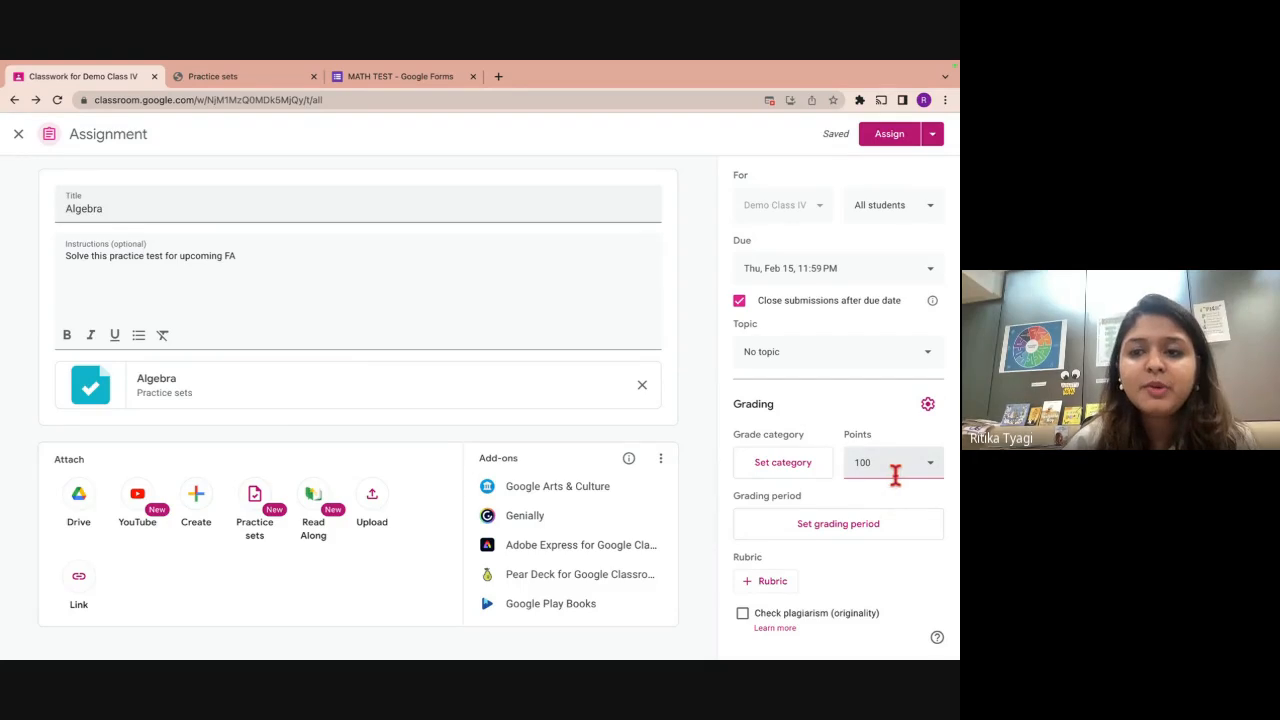
{"action": "left_click", "coordinate": [930, 472]}
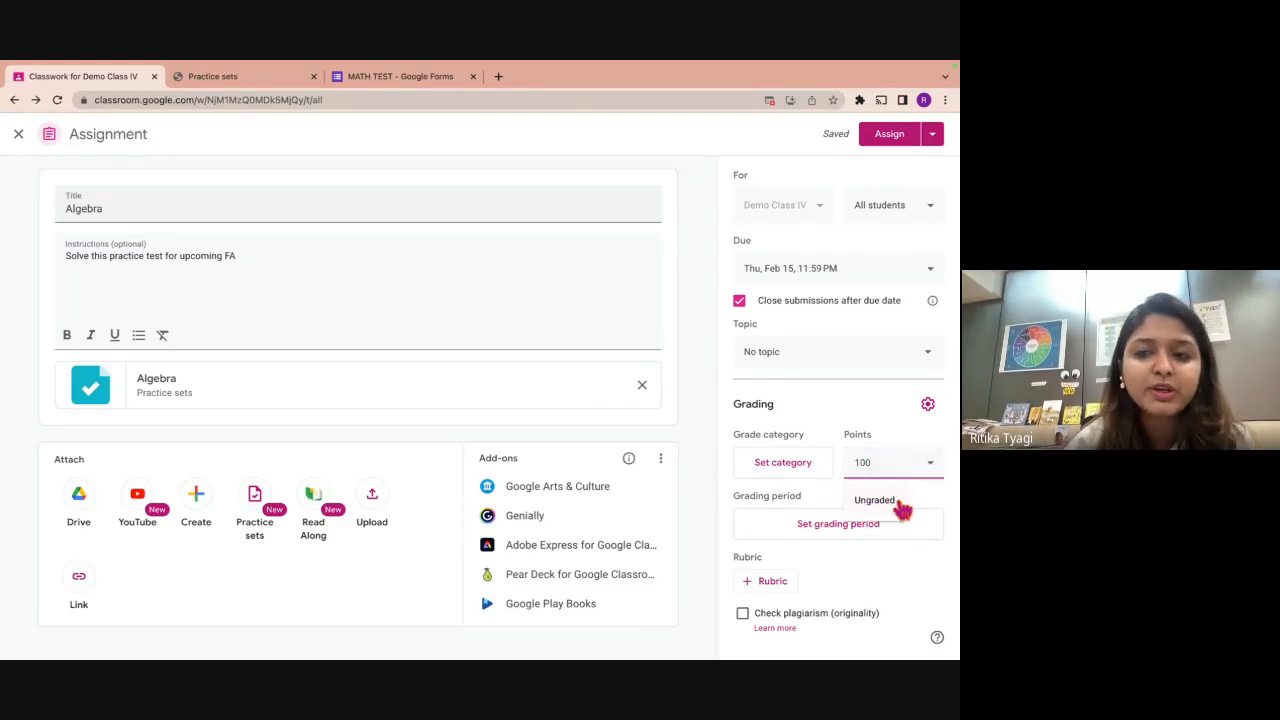
{"action": "key", "text": "BackSpace"}
{"action": "key", "text": "BackSpace"}
{"action": "key", "text": "BackSpace"}
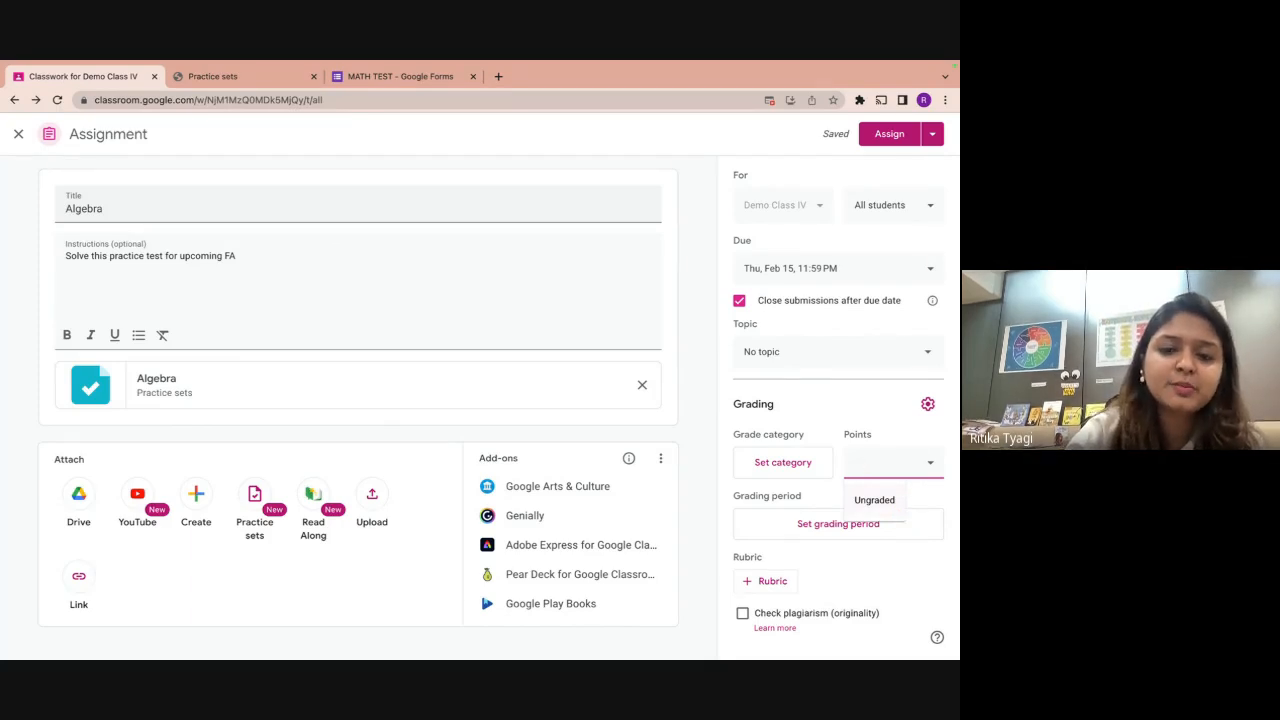
{"action": "type", "text": "4"}
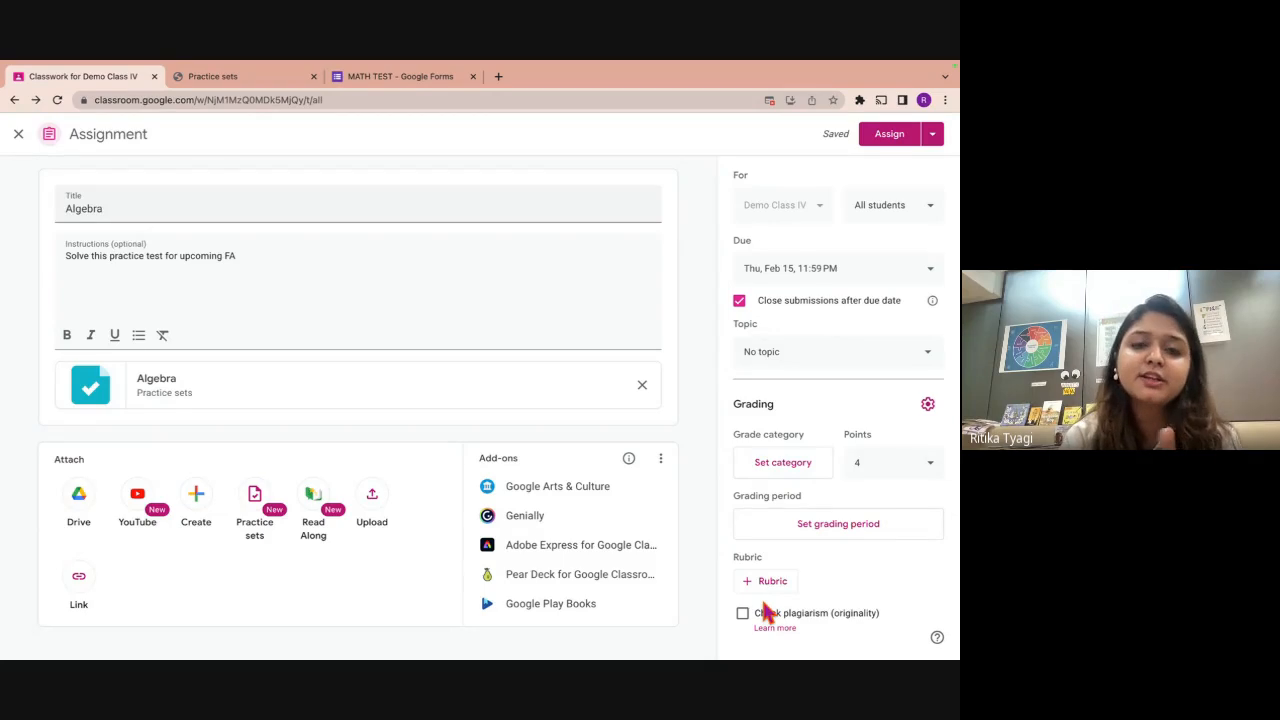
{"action": "left_click", "coordinate": [877, 135]}
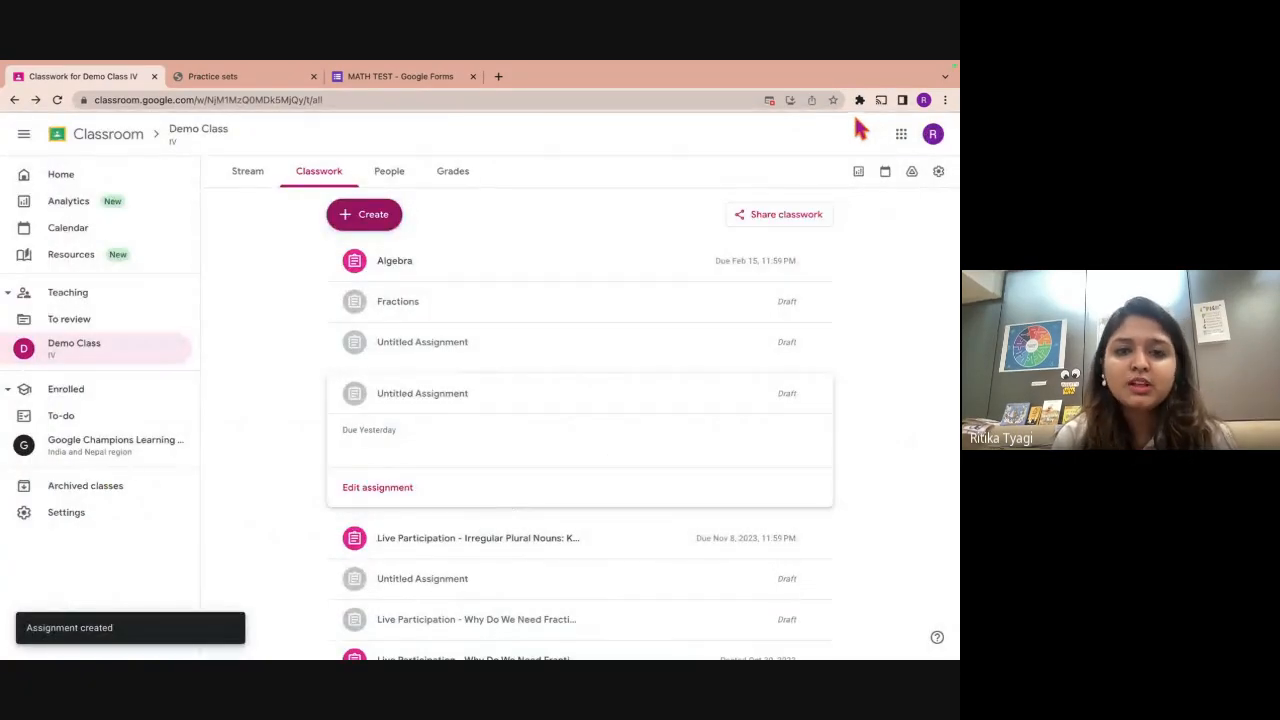
Expand the posted Algebra assignment in the classwork list and open its instructions.
{"action": "left_click", "coordinate": [557, 271]}
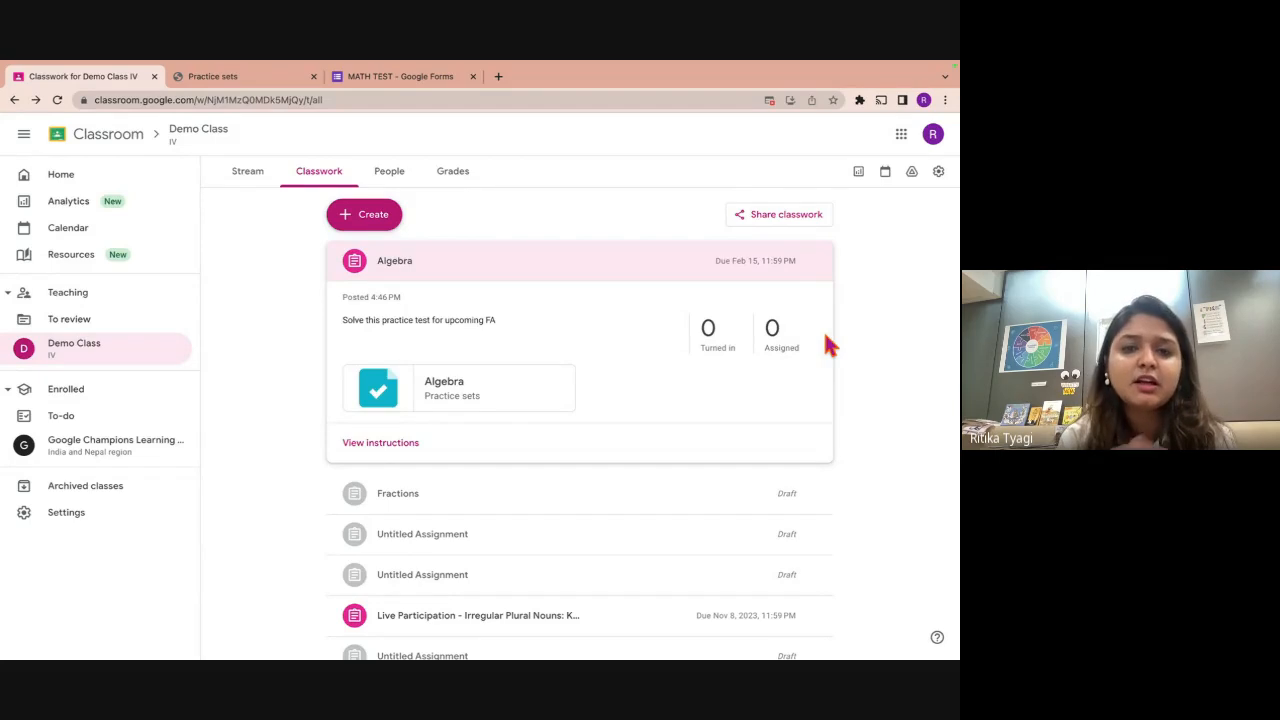
{"action": "left_click", "coordinate": [401, 450]}
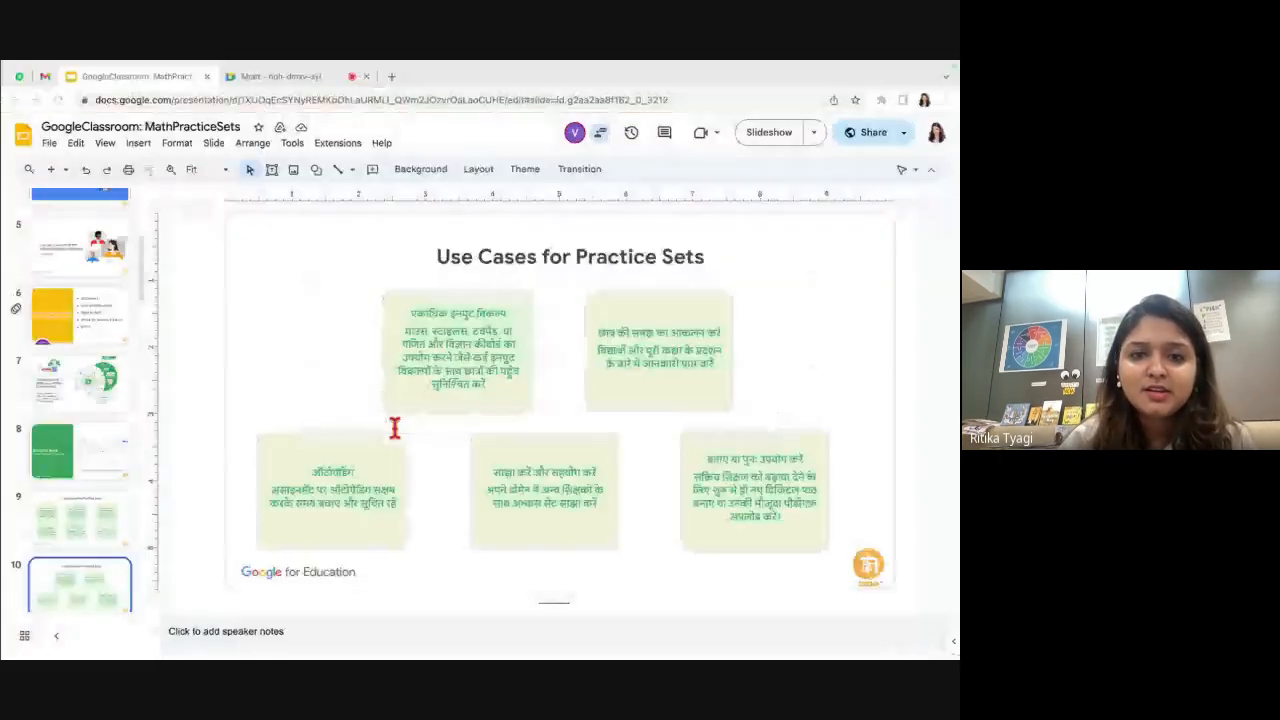
Show slides 11 and 12, Use Cases for Practice Sets, in the GoogleClassroom: MathPracticeSets presentation.
{"action": "scroll", "coordinate": [110, 520], "scroll_direction": "down", "scroll_amount": 3}
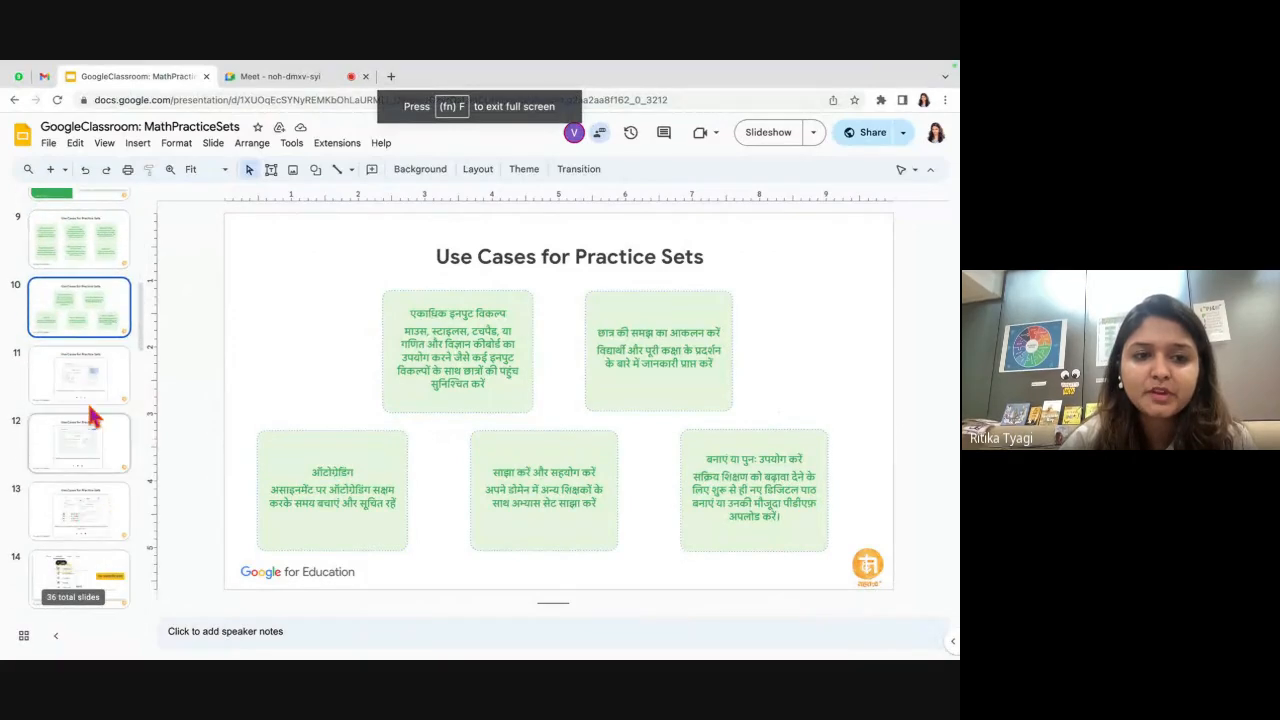
{"action": "left_click", "coordinate": [86, 396]}
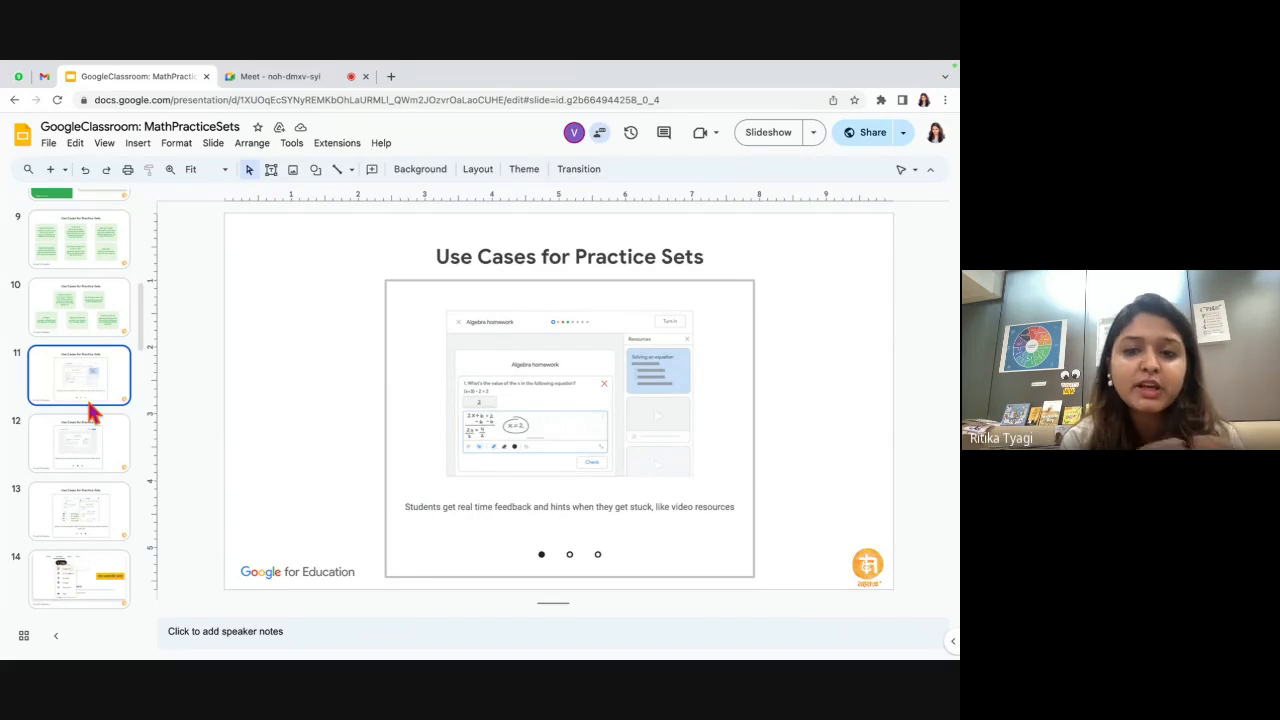
{"action": "key", "text": "Down"}
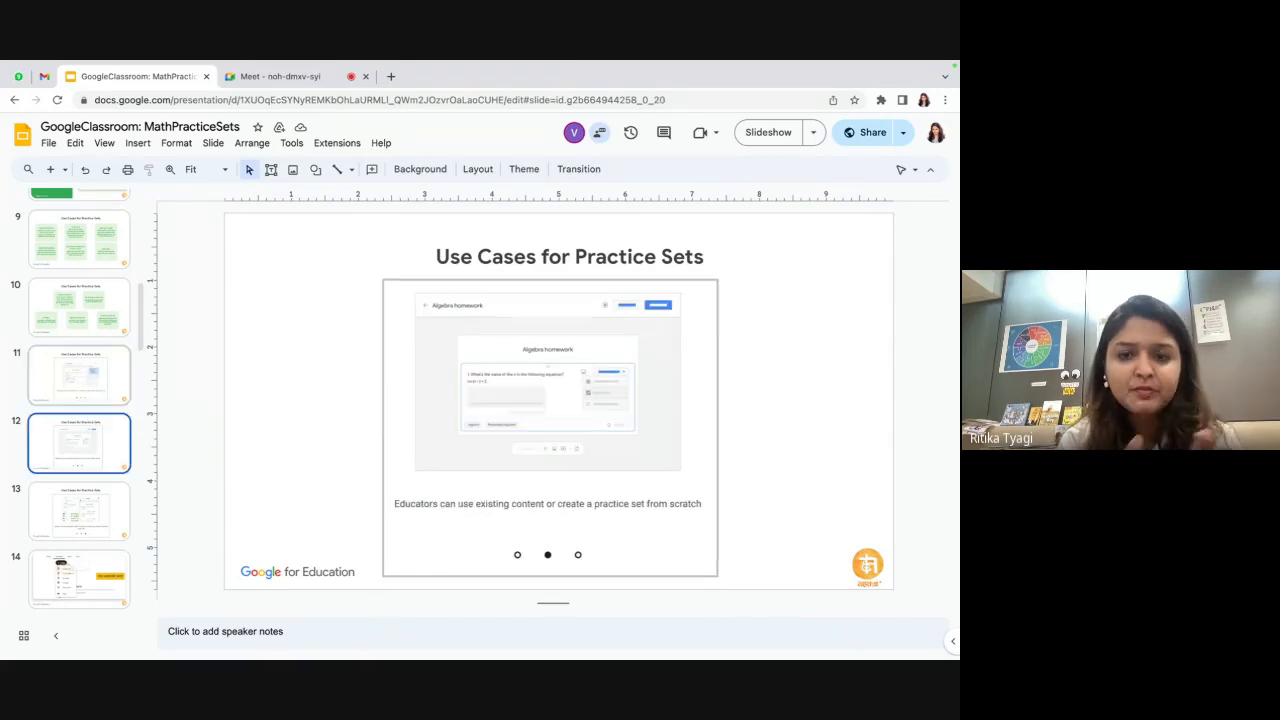